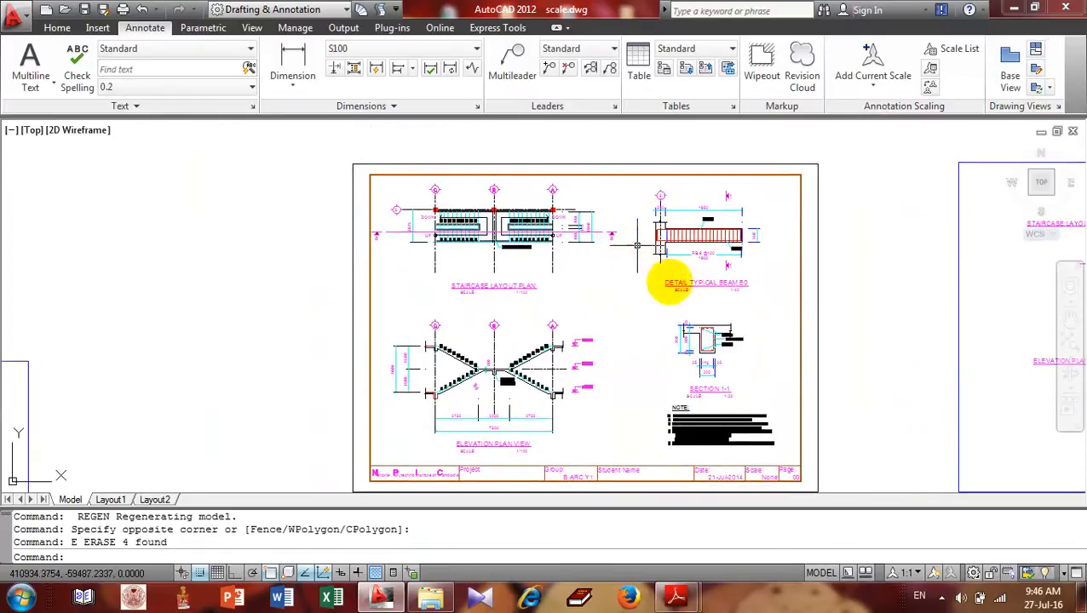
- Examine the staircase sheet's overall arrangement of views and the Scale field in its title block
{"action": "mouse_move", "coordinate": [686, 278]}
{"action": "middle_mouse_down"}
{"action": "mouse_move", "coordinate": [684, 249]}
{"action": "mouse_move", "coordinate": [544, 208]}
{"action": "mouse_move", "coordinate": [564, 233]}
{"action": "middle_mouse_up"}
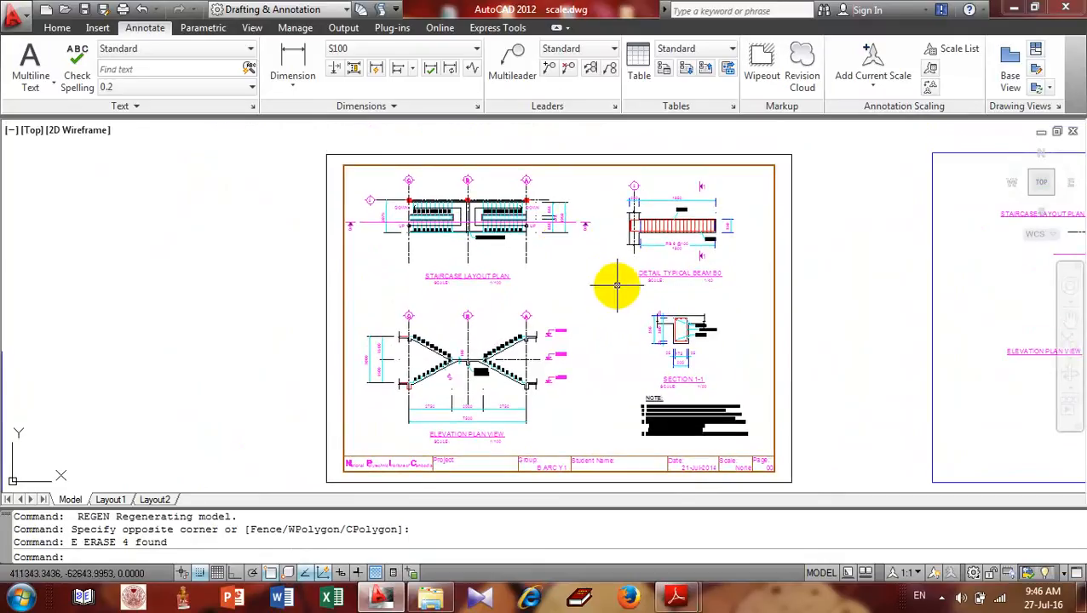
{"action": "middle_click_drag", "start_coordinate": [630, 295], "coordinate": [624, 269]}
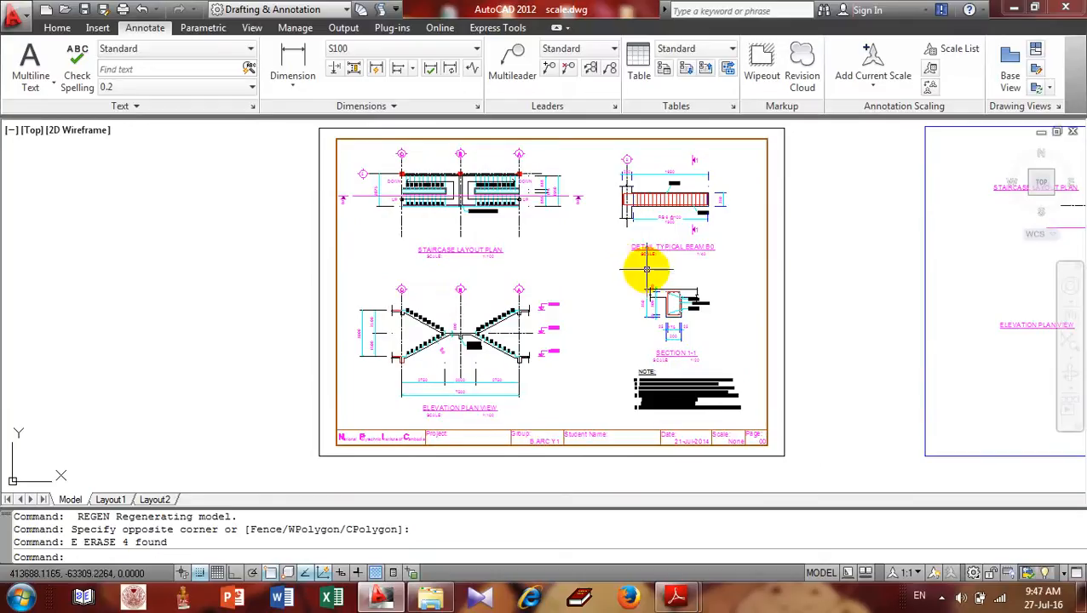
{"action": "scroll", "coordinate": [721, 453], "scroll_direction": "up", "scroll_amount": 3}
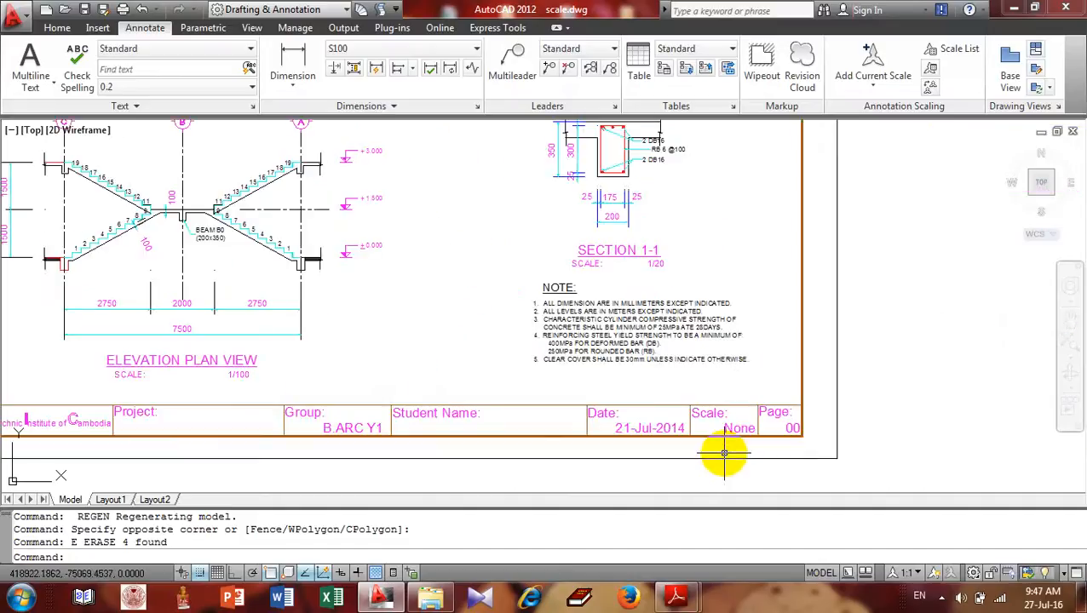
{"action": "scroll", "coordinate": [724, 452], "scroll_direction": "up", "scroll_amount": 2}
{"action": "scroll", "coordinate": [724, 452], "scroll_direction": "down", "scroll_amount": 5}
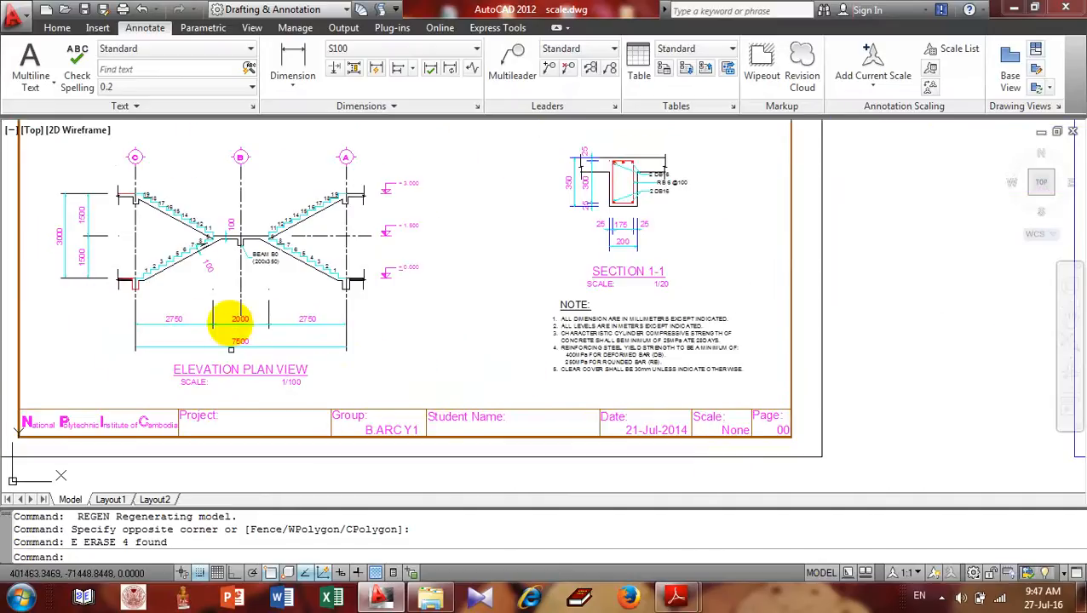
{"action": "middle_click_drag", "start_coordinate": [346, 309], "coordinate": [448, 339]}
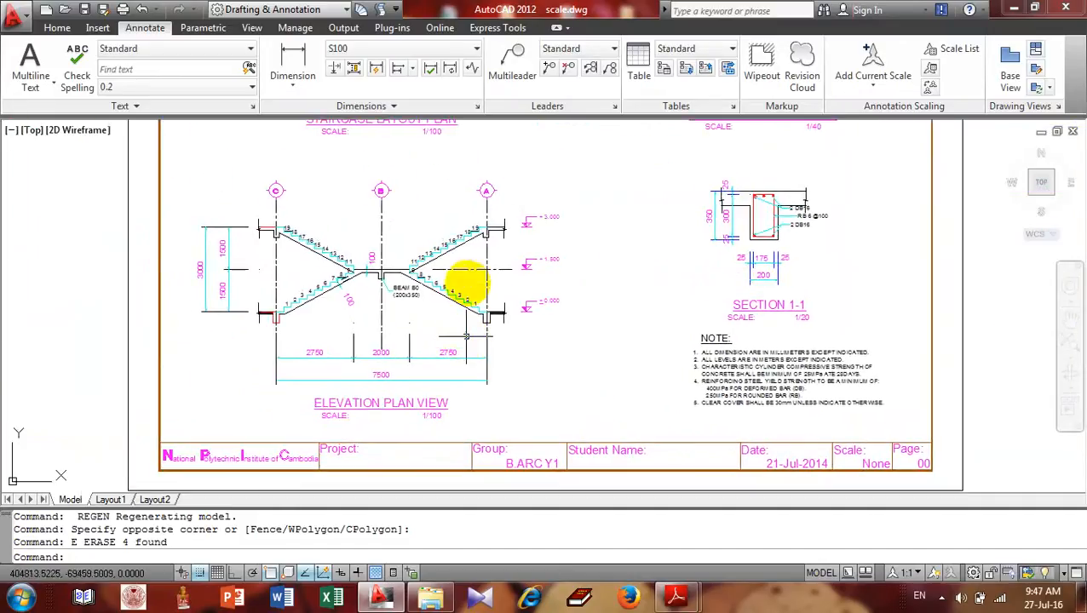
{"action": "middle_click_drag", "start_coordinate": [458, 291], "coordinate": [456, 340]}
{"action": "scroll", "coordinate": [458, 341], "scroll_direction": "down", "scroll_amount": 2}
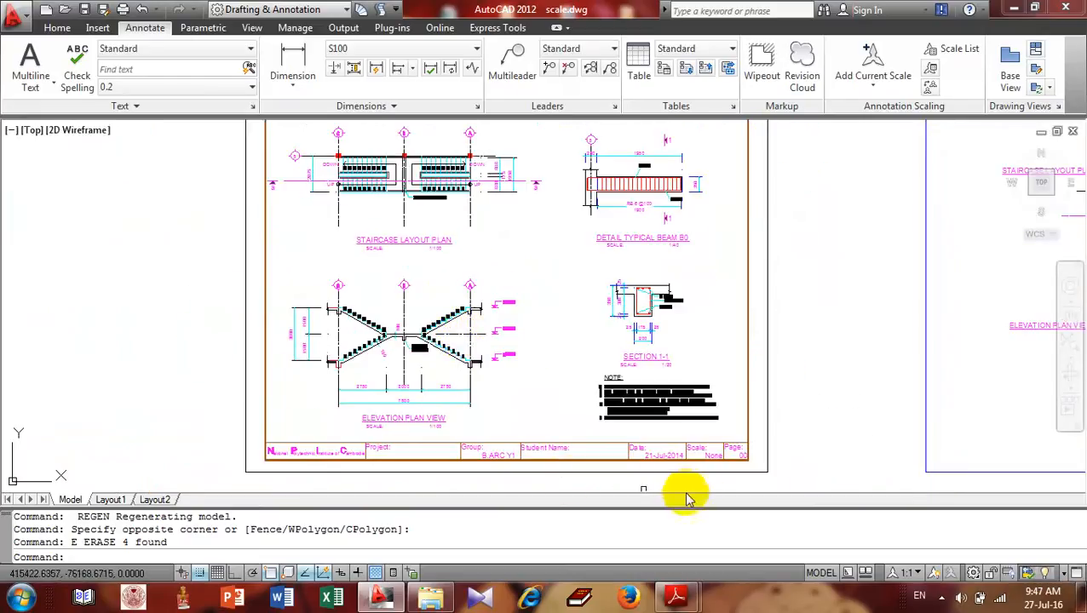
{"action": "scroll", "coordinate": [706, 460], "scroll_direction": "up", "scroll_amount": 3}
{"action": "middle_click_drag", "start_coordinate": [706, 430], "coordinate": [711, 381]}
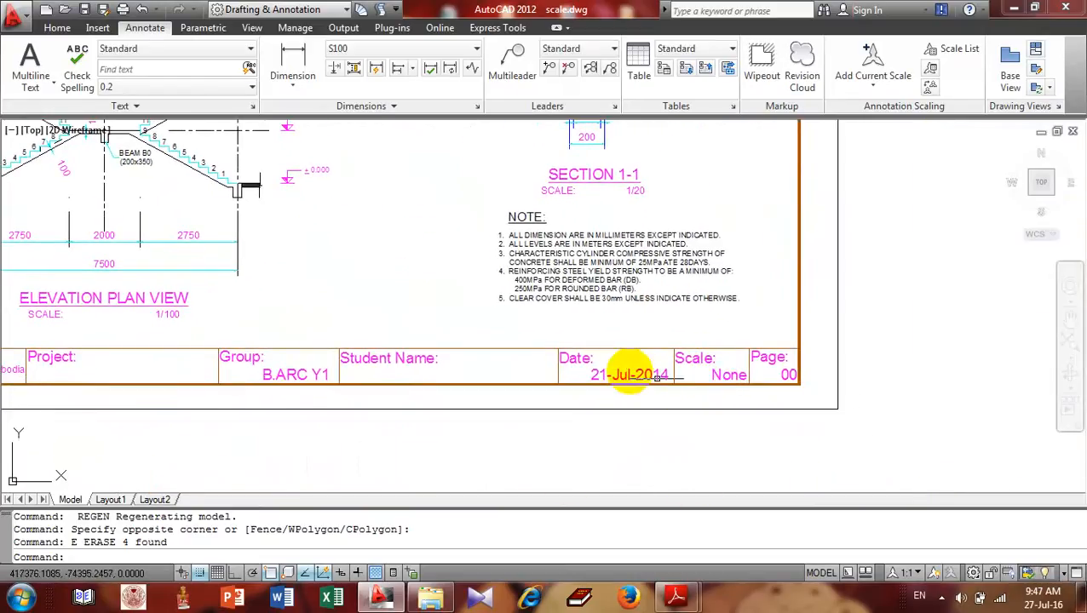
{"action": "scroll", "coordinate": [626, 374], "scroll_direction": "down", "scroll_amount": 3}
- Examine the scale labels under the elevation plan view, Section 1-1 and the typical beam B0 detail
{"action": "middle_click_drag", "start_coordinate": [551, 349], "coordinate": [482, 378]}
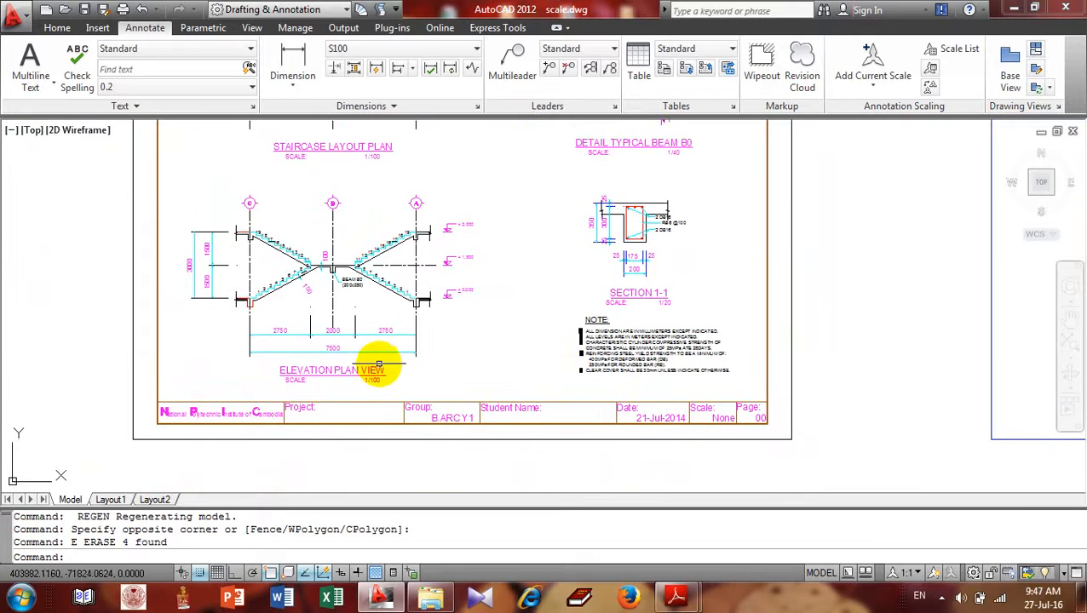
{"action": "scroll", "coordinate": [379, 365], "scroll_direction": "up", "scroll_amount": 3}
{"action": "scroll", "coordinate": [379, 364], "scroll_direction": "down", "scroll_amount": 3}
{"action": "middle_click_drag", "start_coordinate": [392, 249], "coordinate": [412, 352]}
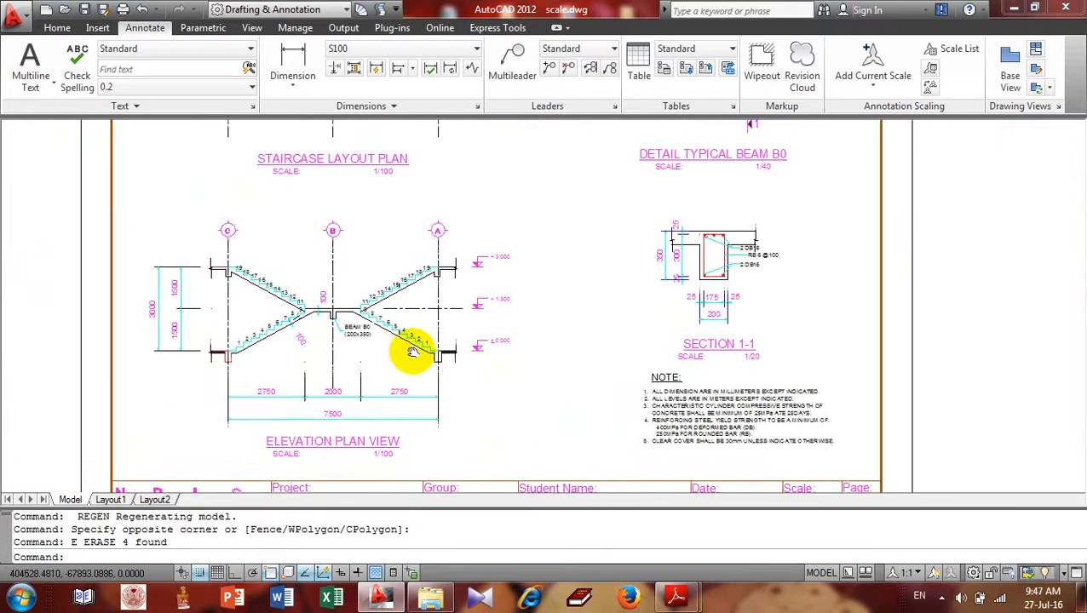
{"action": "scroll", "coordinate": [660, 323], "scroll_direction": "up", "scroll_amount": 2}
{"action": "scroll", "coordinate": [741, 428], "scroll_direction": "up", "scroll_amount": 5}
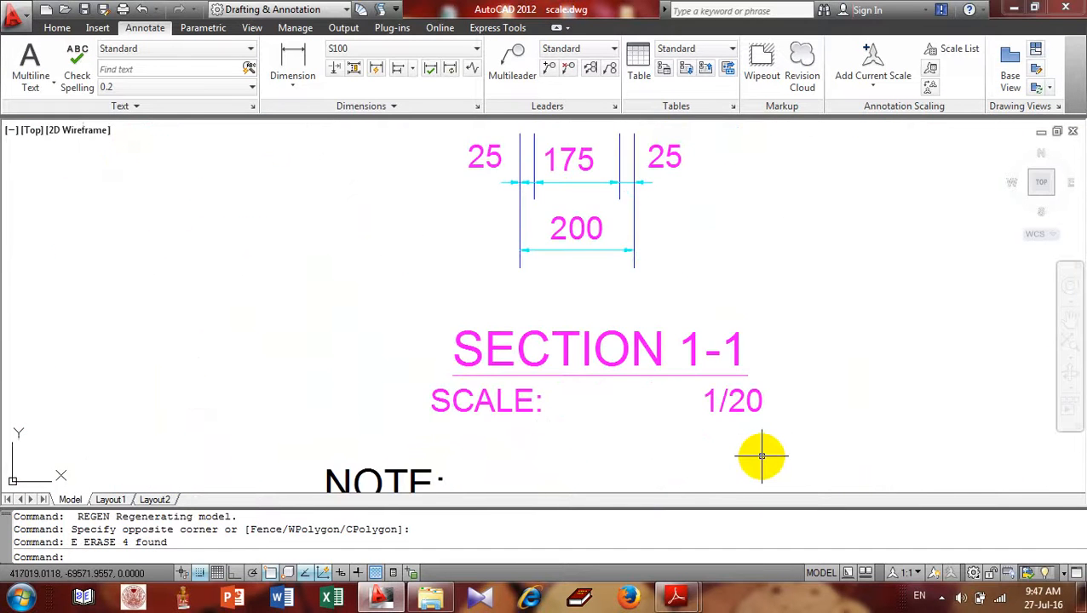
{"action": "scroll", "coordinate": [761, 456], "scroll_direction": "down", "scroll_amount": 5}
{"action": "scroll", "coordinate": [766, 272], "scroll_direction": "up", "scroll_amount": 5}
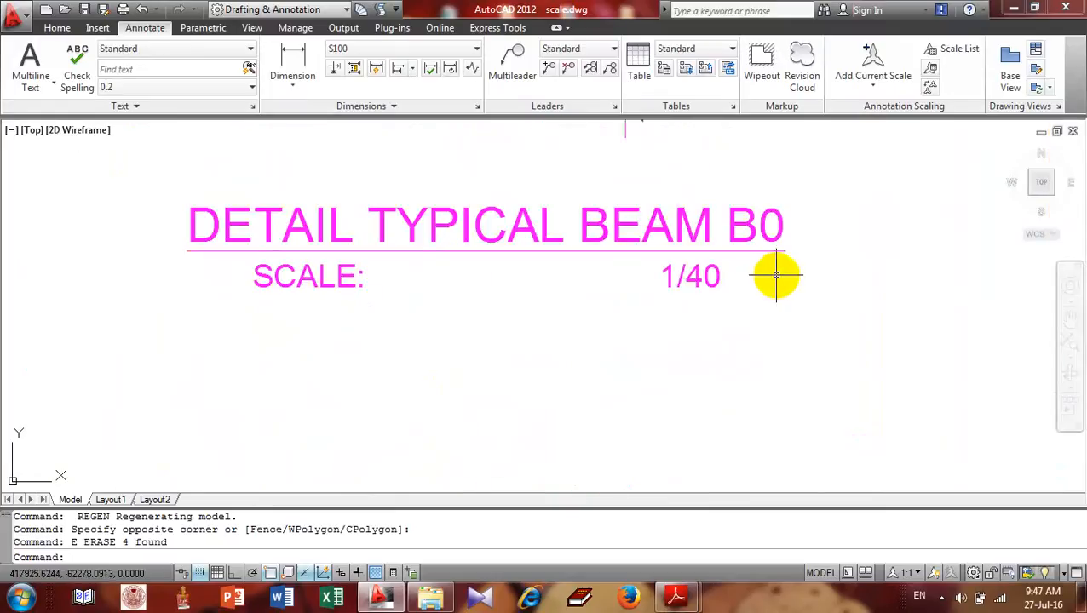
{"action": "scroll", "coordinate": [777, 275], "scroll_direction": "down", "scroll_amount": 4}
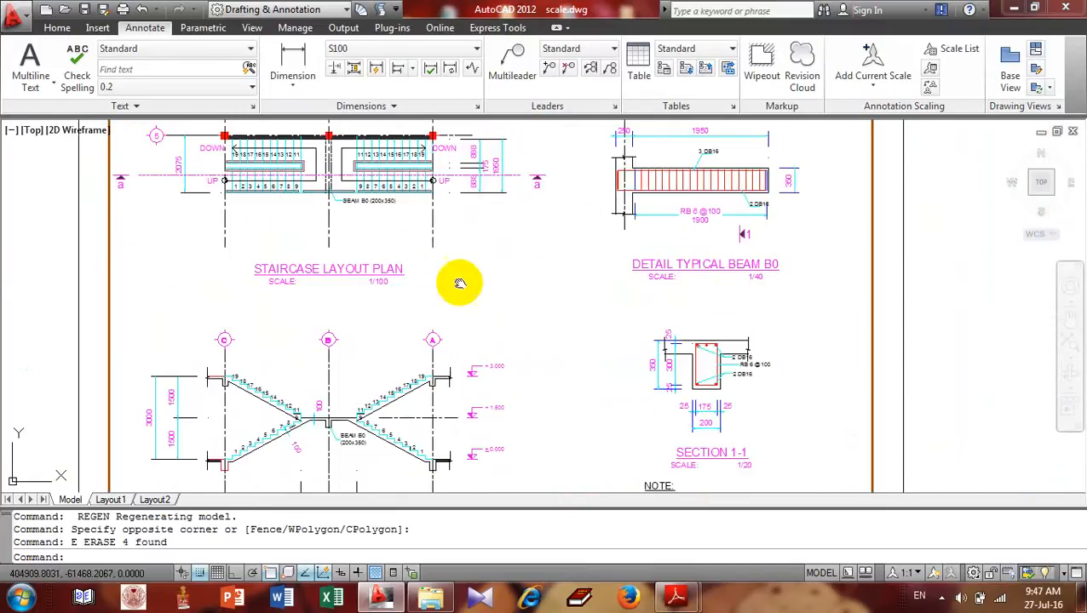
- Draw a circle of about 8504 radius centred on the staircase layout plan
{"action": "middle_click_drag", "start_coordinate": [456, 284], "coordinate": [522, 329]}
{"action": "type", "text": "c"}
{"action": "key", "text": "Return"}
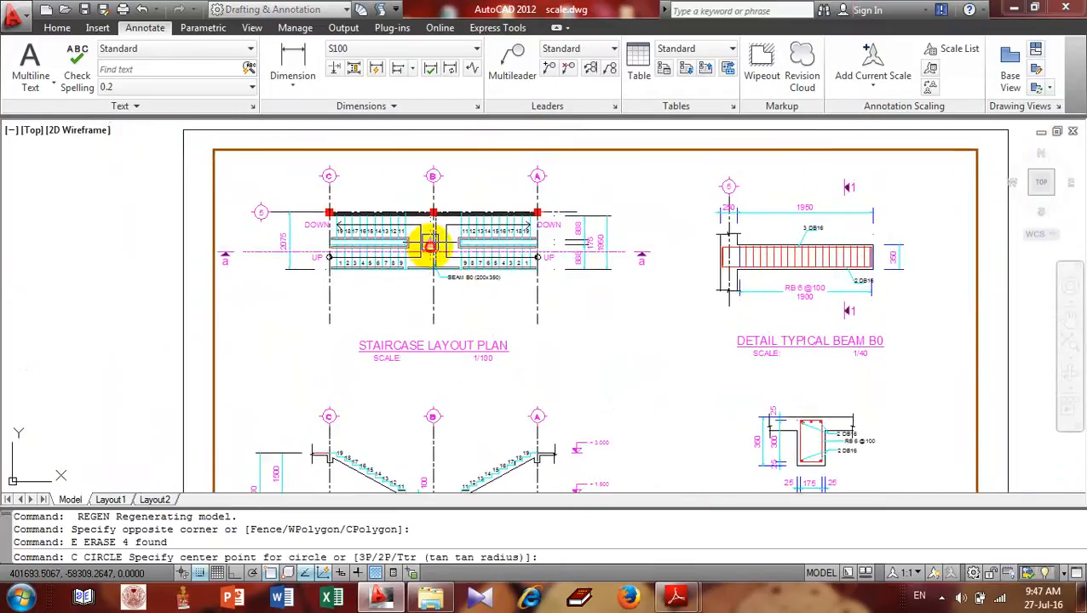
{"action": "left_click", "coordinate": [431, 245]}
{"action": "key", "text": "Return"}
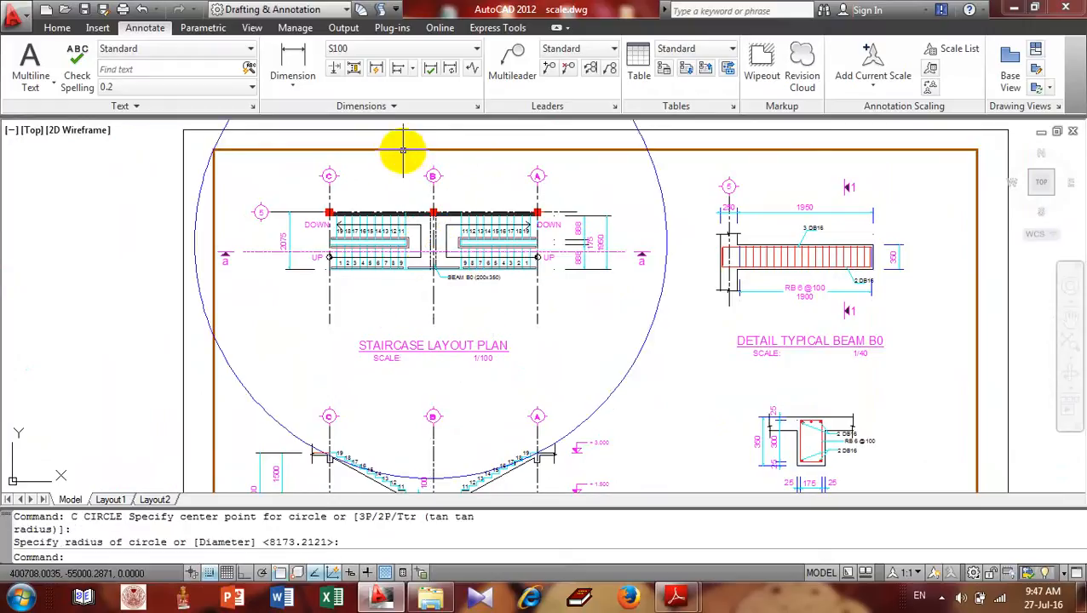
- Erase the circle around the staircase layout plan
{"action": "left_click", "coordinate": [678, 203]}
{"action": "left_click", "coordinate": [637, 200]}
{"action": "type", "text": "e"}
{"action": "key", "text": "Return"}
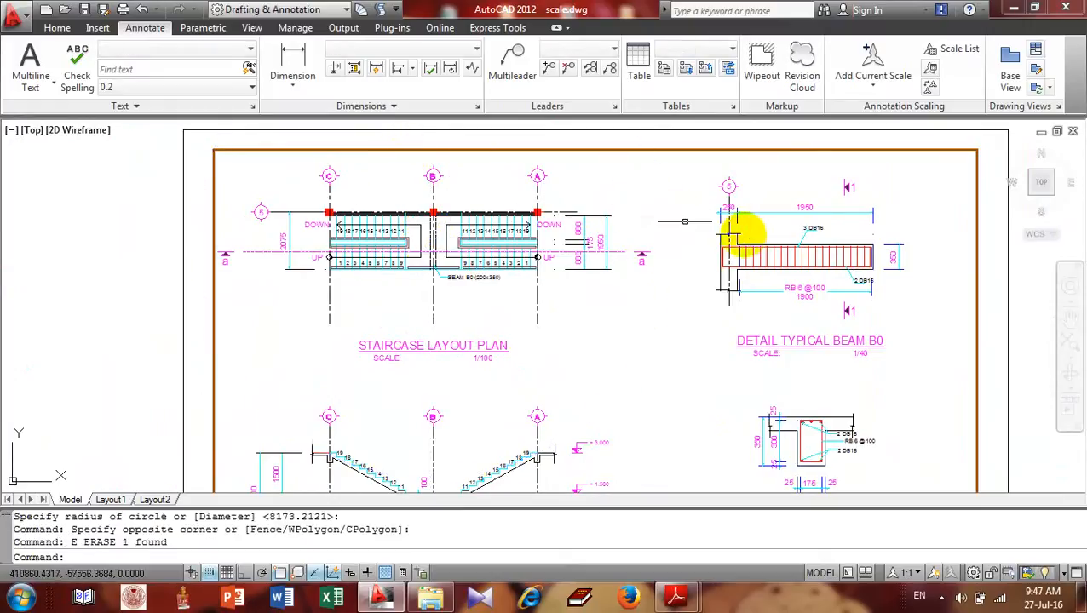
- Draw a circle of about 3833 radius around the typical beam B0 detail
{"action": "middle_click_drag", "start_coordinate": [740, 230], "coordinate": [589, 235]}
{"action": "type", "text": "c"}
{"action": "key", "text": "Return"}
{"action": "left_click", "coordinate": [640, 258]}
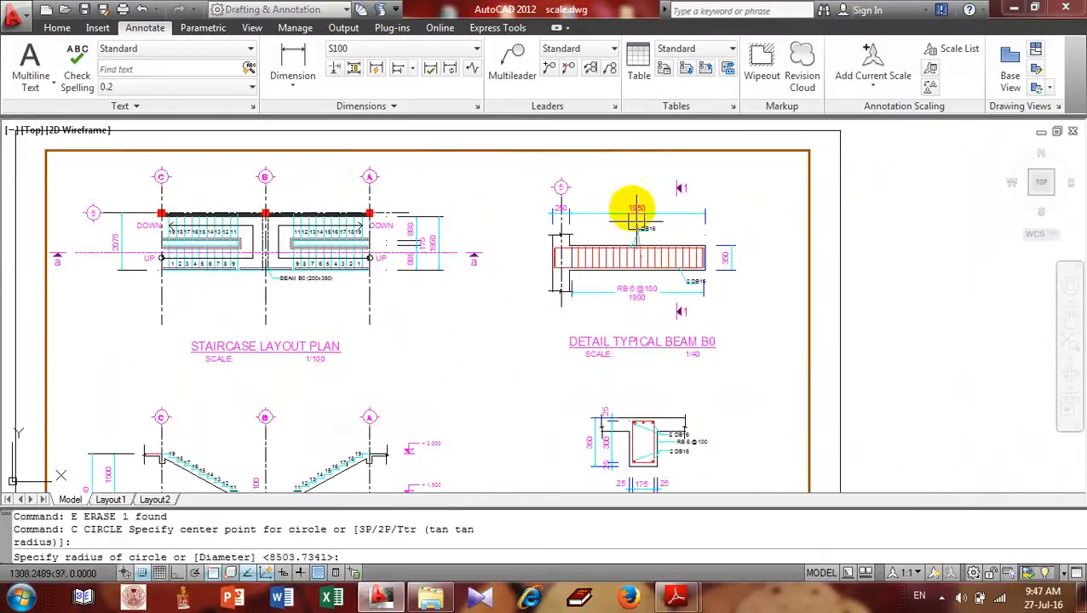
{"action": "left_click", "coordinate": [597, 160]}
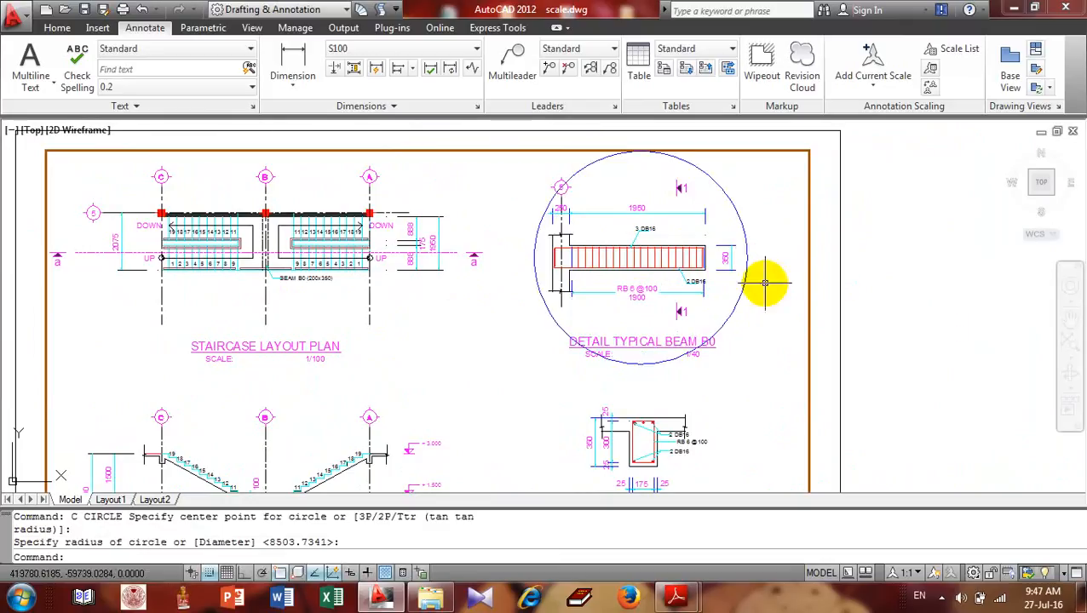
- Draw a smaller circle around the Section 1-1 detail, centred on the beam's cross-section
{"action": "middle_click_drag", "start_coordinate": [748, 362], "coordinate": [703, 239]}
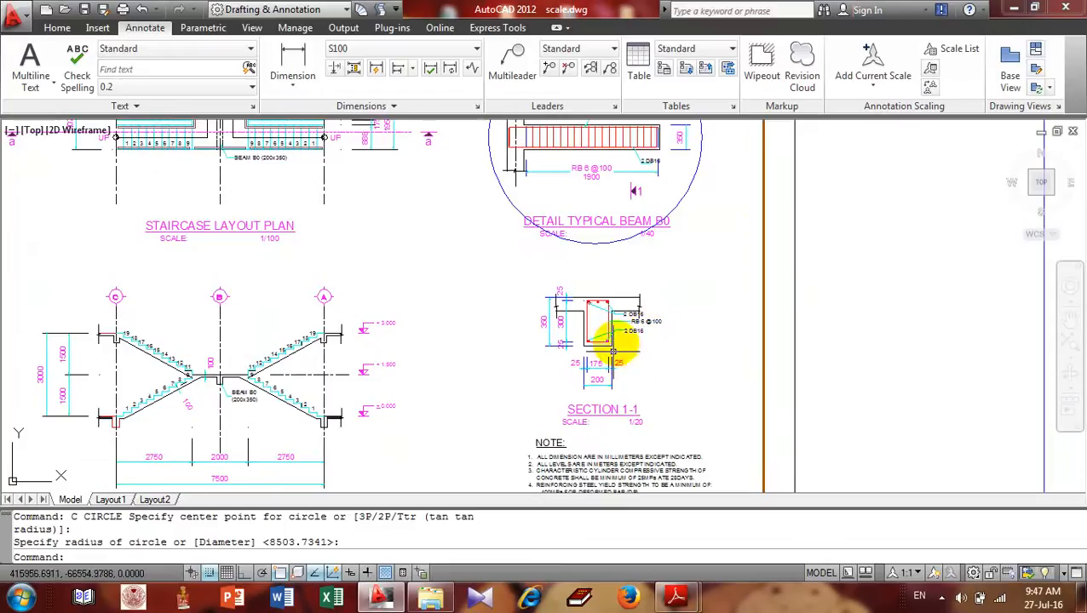
{"action": "scroll", "coordinate": [594, 348], "scroll_direction": "up", "scroll_amount": 3}
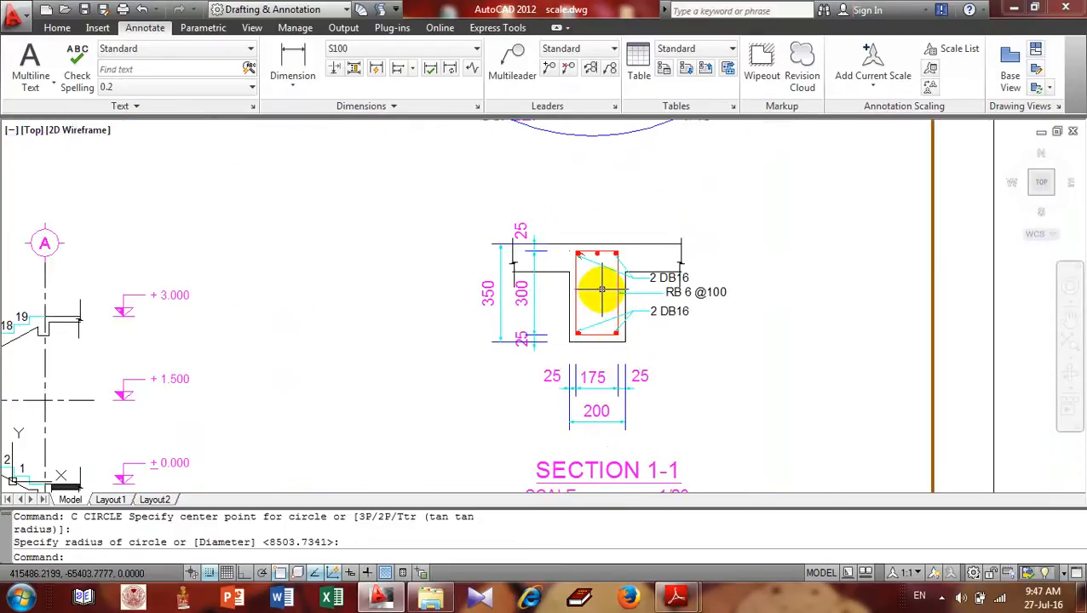
{"action": "scroll", "coordinate": [601, 291], "scroll_direction": "down", "scroll_amount": 3}
{"action": "scroll", "coordinate": [595, 281], "scroll_direction": "up", "scroll_amount": 2}
{"action": "key", "text": "Return"}
{"action": "left_click", "coordinate": [595, 307]}
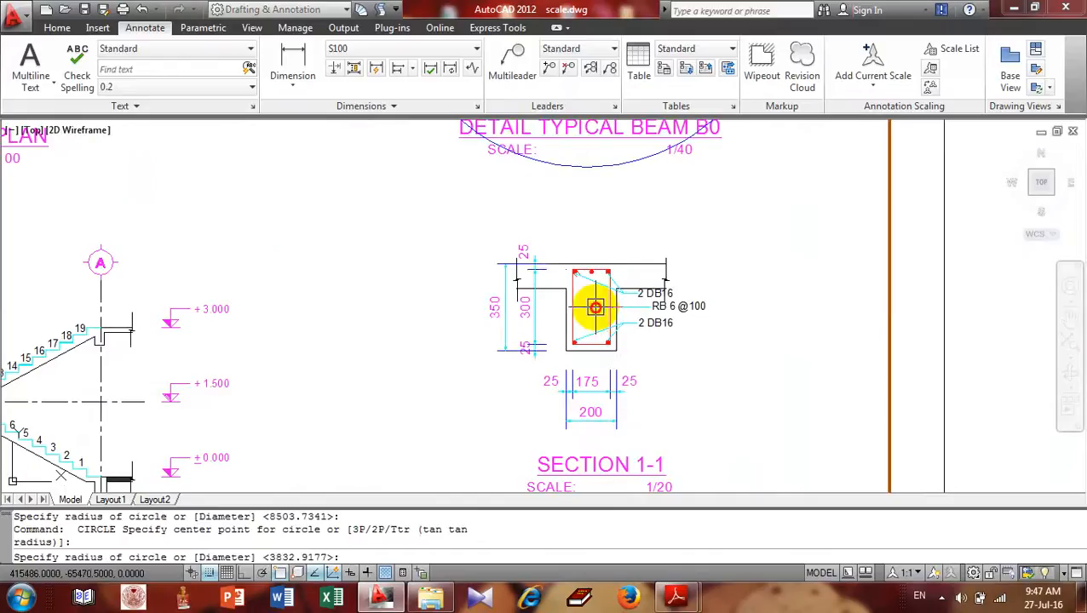
{"action": "left_click", "coordinate": [488, 223]}
{"action": "scroll", "coordinate": [666, 338], "scroll_direction": "down", "scroll_amount": 2}
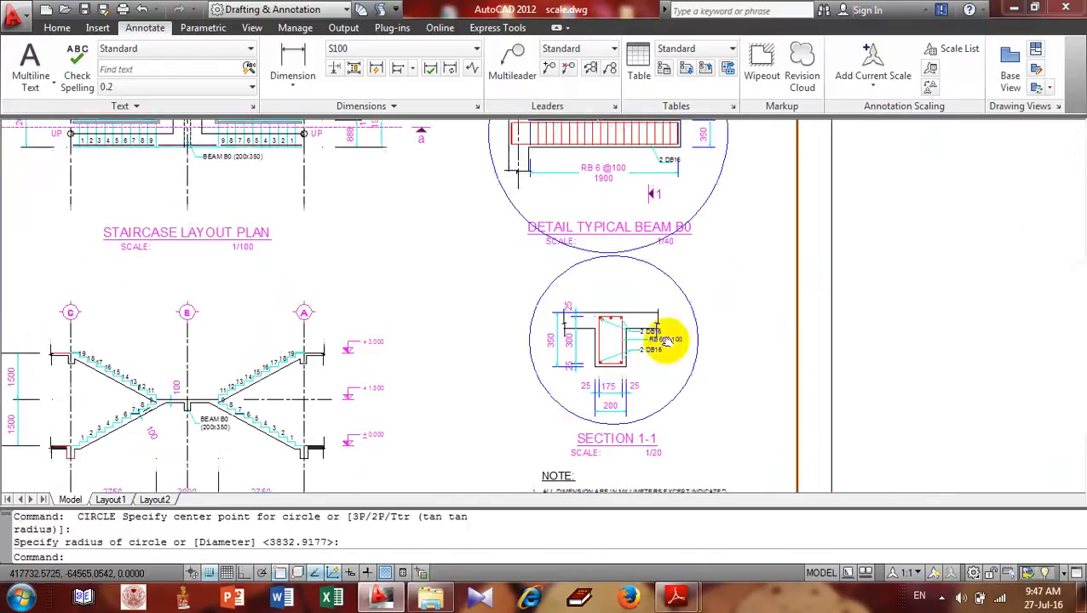
- Erase both circles marking the typical beam B0 detail and Section 1-1
{"action": "middle_click_drag", "start_coordinate": [666, 339], "coordinate": [648, 370]}
{"action": "left_click", "coordinate": [609, 292]}
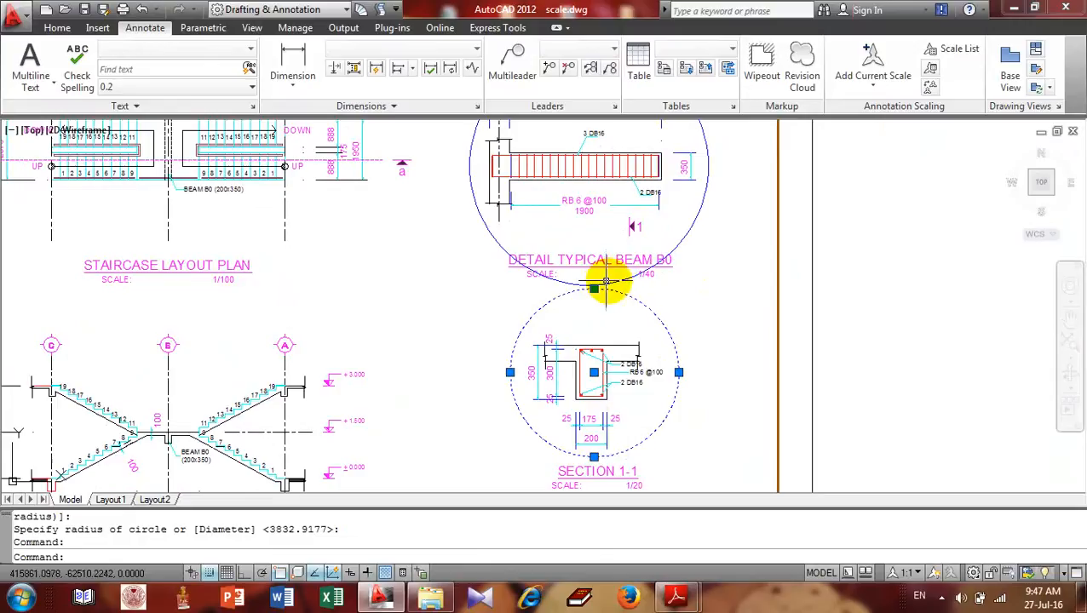
{"action": "left_click", "coordinate": [615, 285]}
{"action": "type", "text": "E"}
{"action": "key", "text": "Return"}
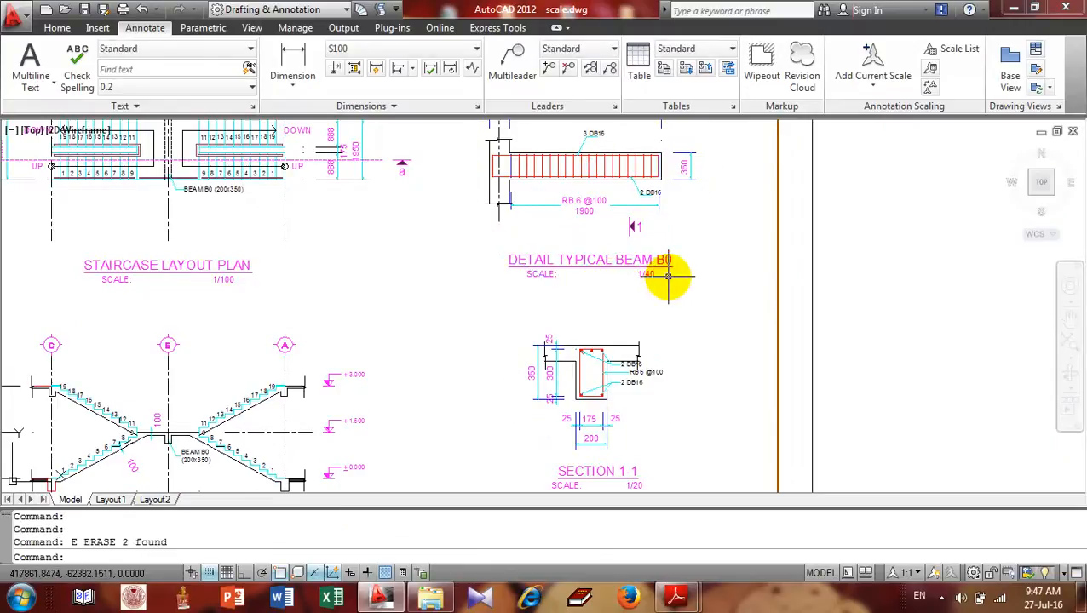
- Copy the blue rectangle with the undimensioned staircase and beam drawings to the empty area far right of all existing sheets
{"action": "scroll", "coordinate": [668, 275], "scroll_direction": "down", "scroll_amount": 10}
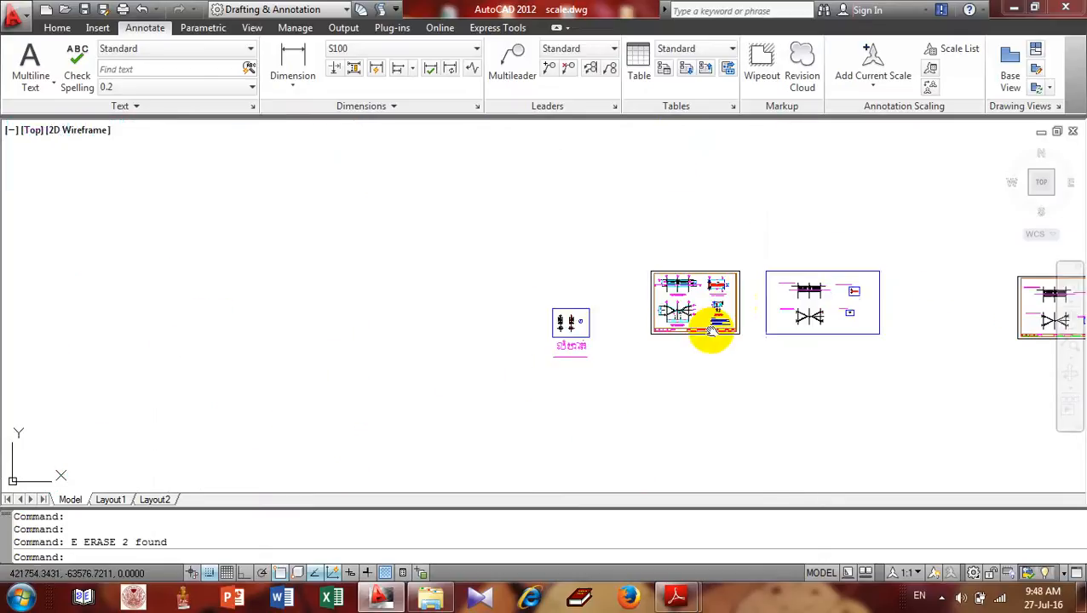
{"action": "scroll", "coordinate": [671, 247], "scroll_direction": "up", "scroll_amount": 3}
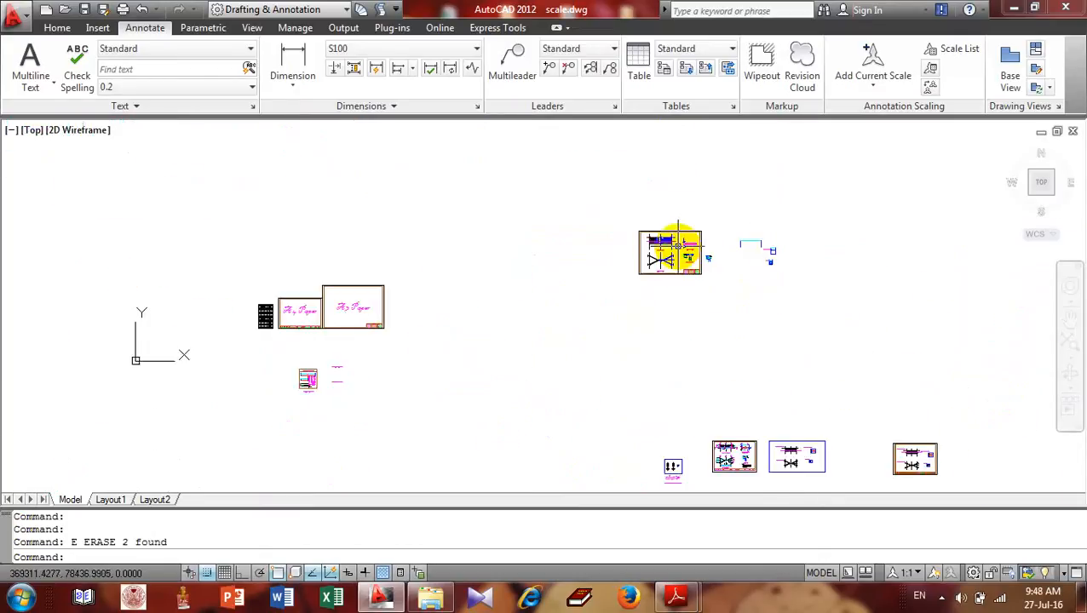
{"action": "middle_click_drag", "start_coordinate": [713, 355], "coordinate": [427, 172]}
{"action": "scroll", "coordinate": [473, 278], "scroll_direction": "up", "scroll_amount": 4}
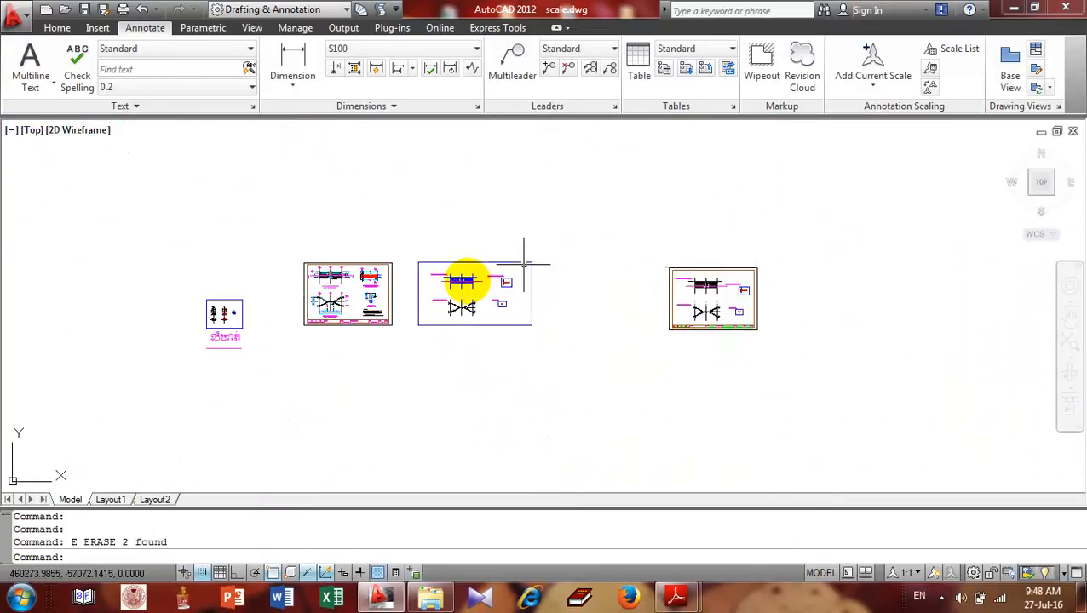
{"action": "left_click", "coordinate": [392, 241]}
{"action": "left_click", "coordinate": [638, 405]}
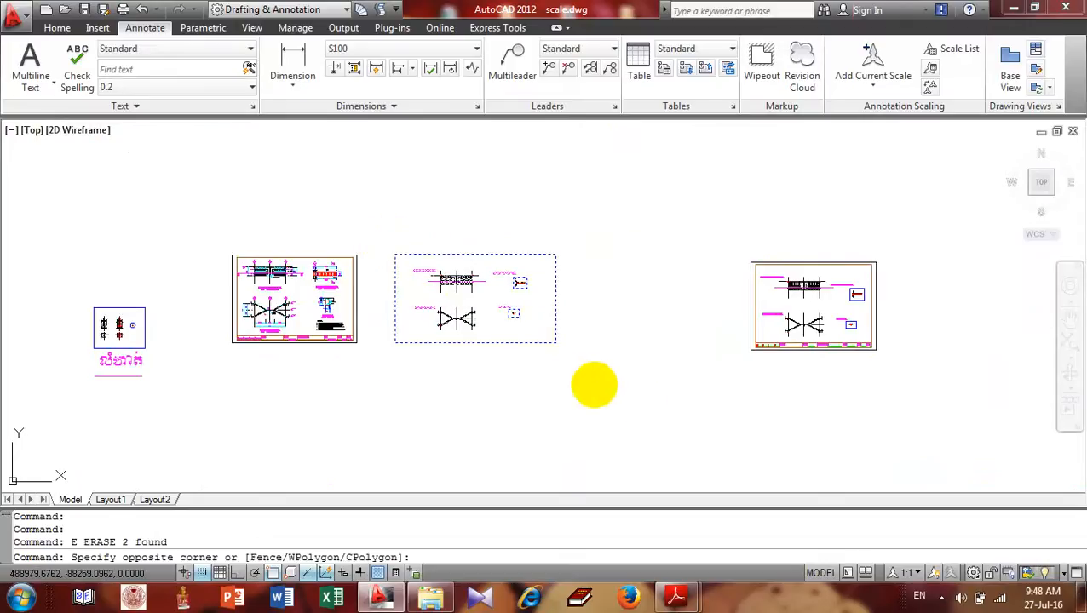
{"action": "type", "text": "CO"}
{"action": "key", "text": "Return"}
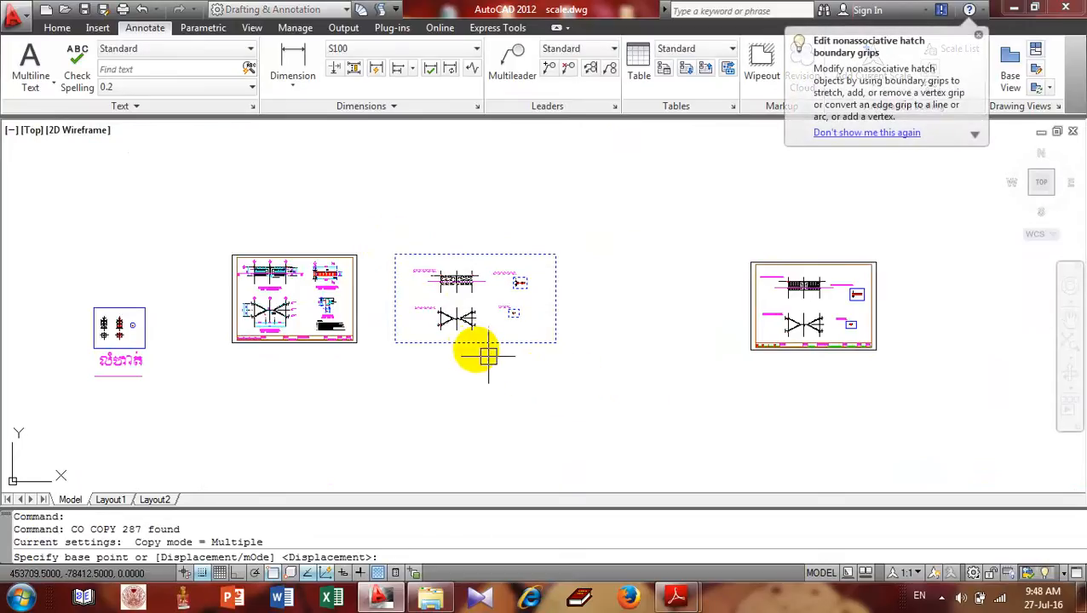
{"action": "left_click", "coordinate": [472, 347]}
{"action": "scroll", "coordinate": [554, 290], "scroll_direction": "down", "scroll_amount": 5}
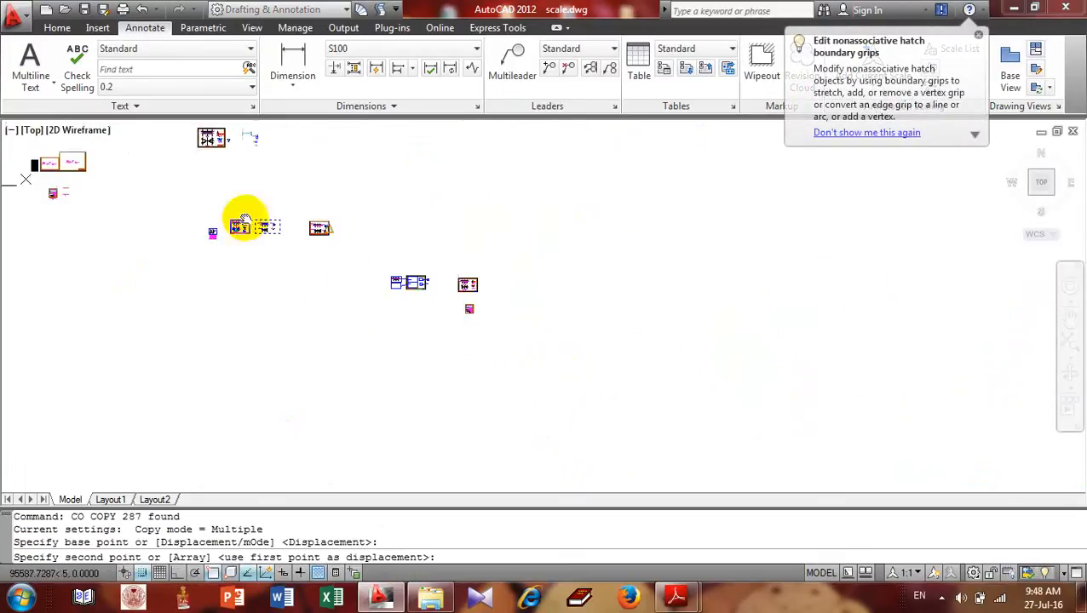
{"action": "left_click", "coordinate": [590, 248]}
{"action": "scroll", "coordinate": [594, 226], "scroll_direction": "up", "scroll_amount": 8}
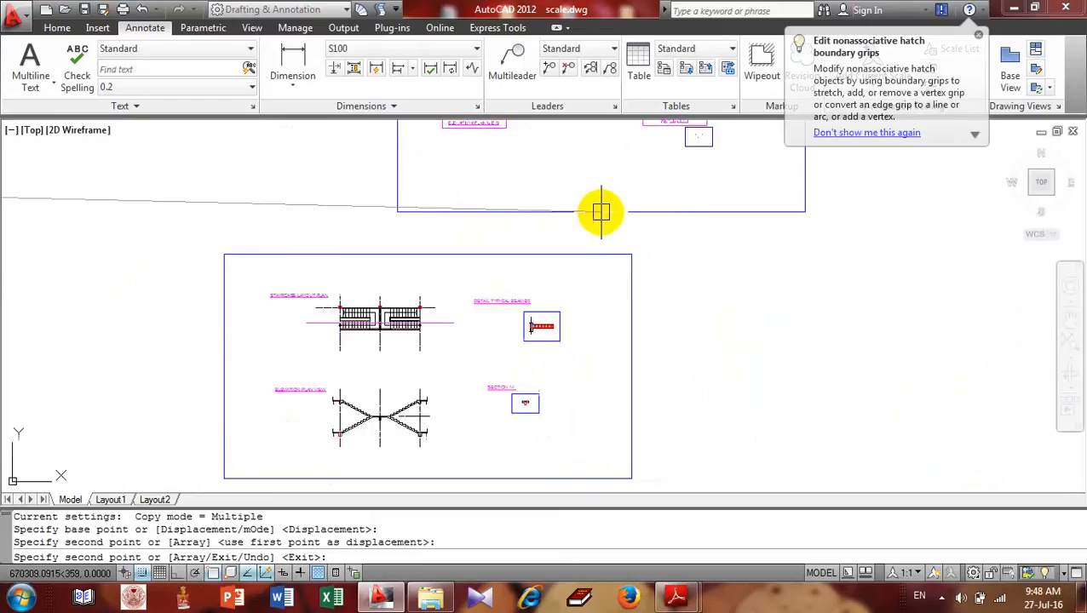
{"action": "key", "text": "Return"}
{"action": "middle_click_drag", "start_coordinate": [553, 266], "coordinate": [672, 194]}
{"action": "scroll", "coordinate": [473, 235], "scroll_direction": "up", "scroll_amount": 5}
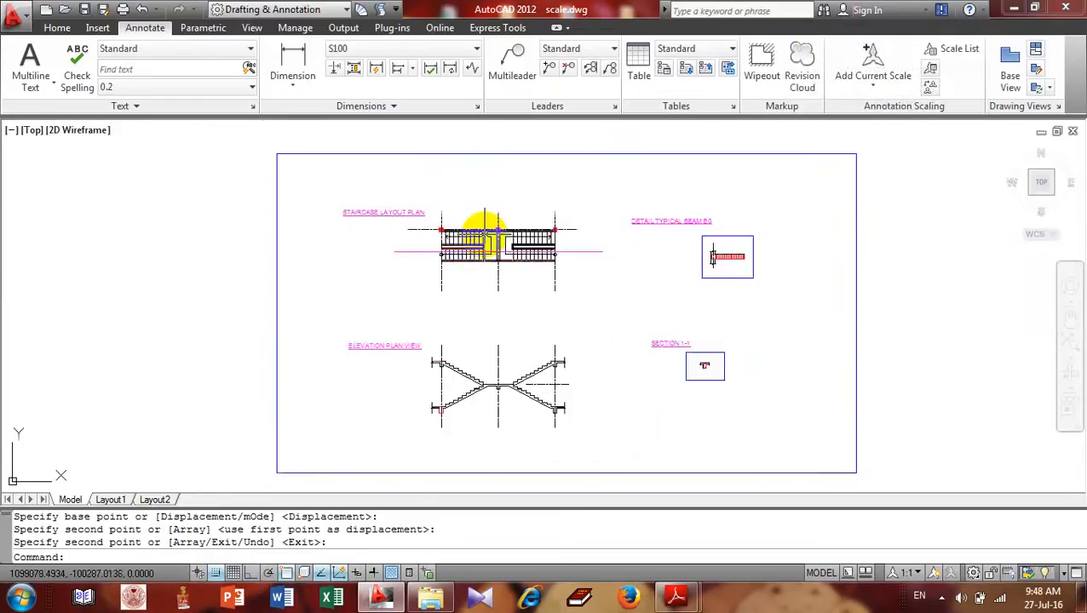
{"action": "scroll", "coordinate": [500, 225], "scroll_direction": "down", "scroll_amount": 4}
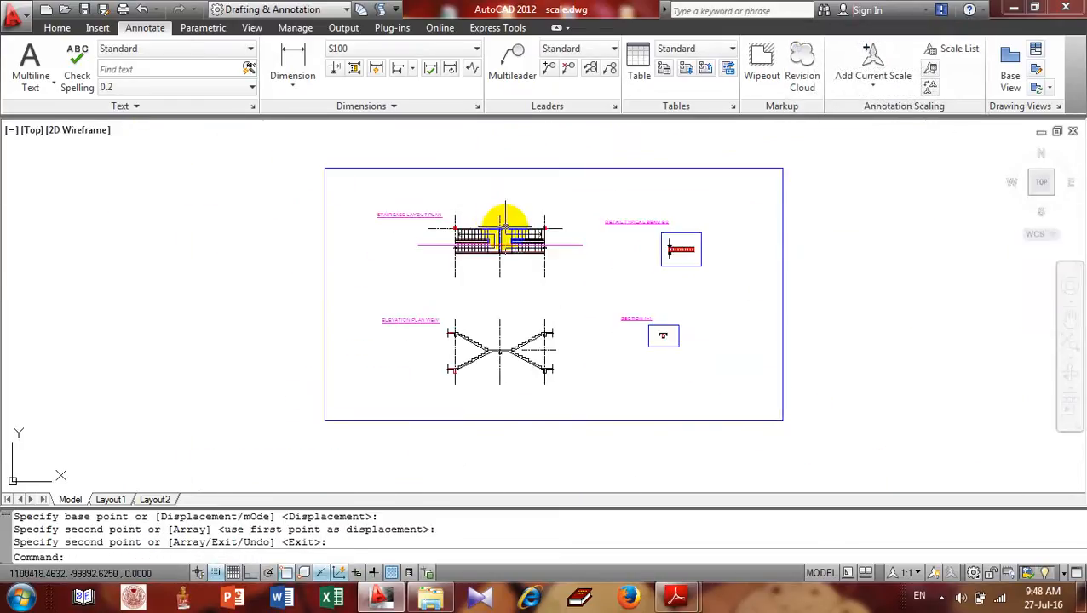
{"action": "scroll", "coordinate": [555, 226], "scroll_direction": "down", "scroll_amount": 12}
{"action": "middle_click_drag", "start_coordinate": [301, 213], "coordinate": [644, 326]}
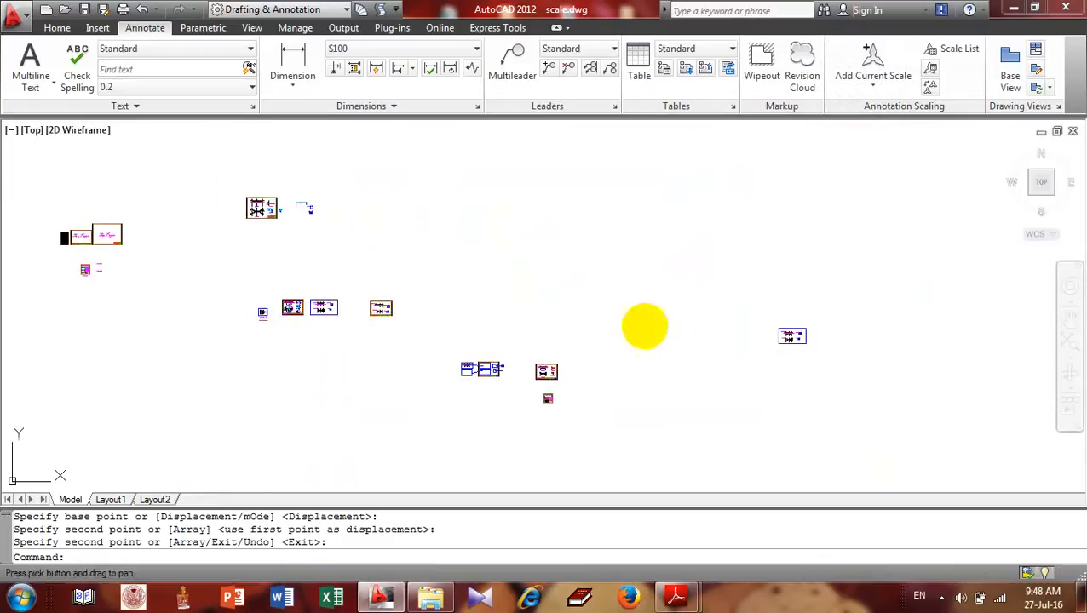
{"action": "scroll", "coordinate": [69, 232], "scroll_direction": "up", "scroll_amount": 6}
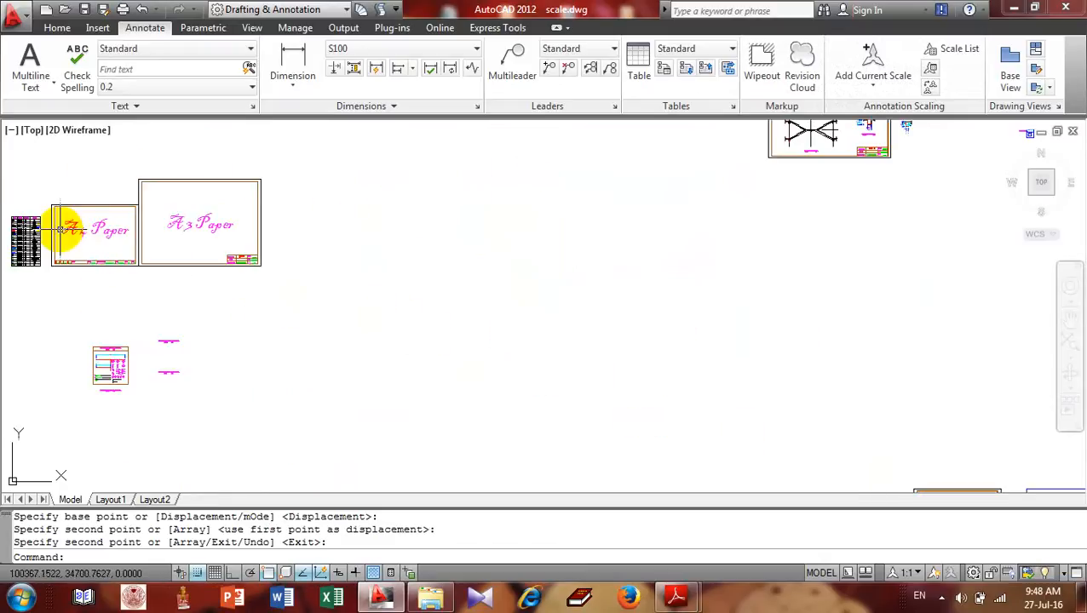
{"action": "scroll", "coordinate": [59, 229], "scroll_direction": "up", "scroll_amount": 3}
{"action": "middle_click_drag", "start_coordinate": [142, 224], "coordinate": [351, 228]}
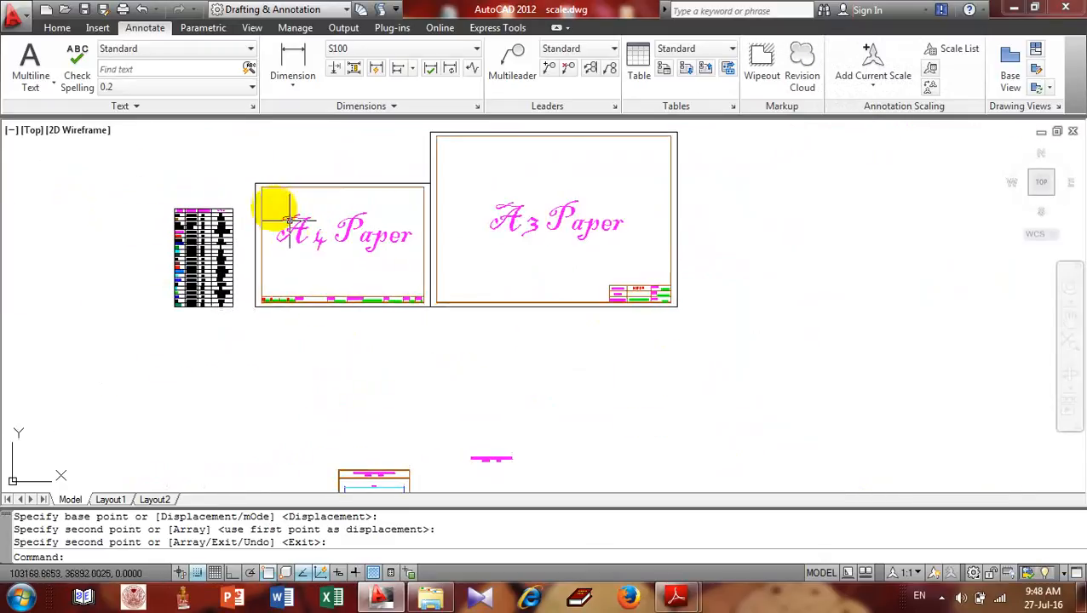
{"action": "left_click", "coordinate": [244, 161]}
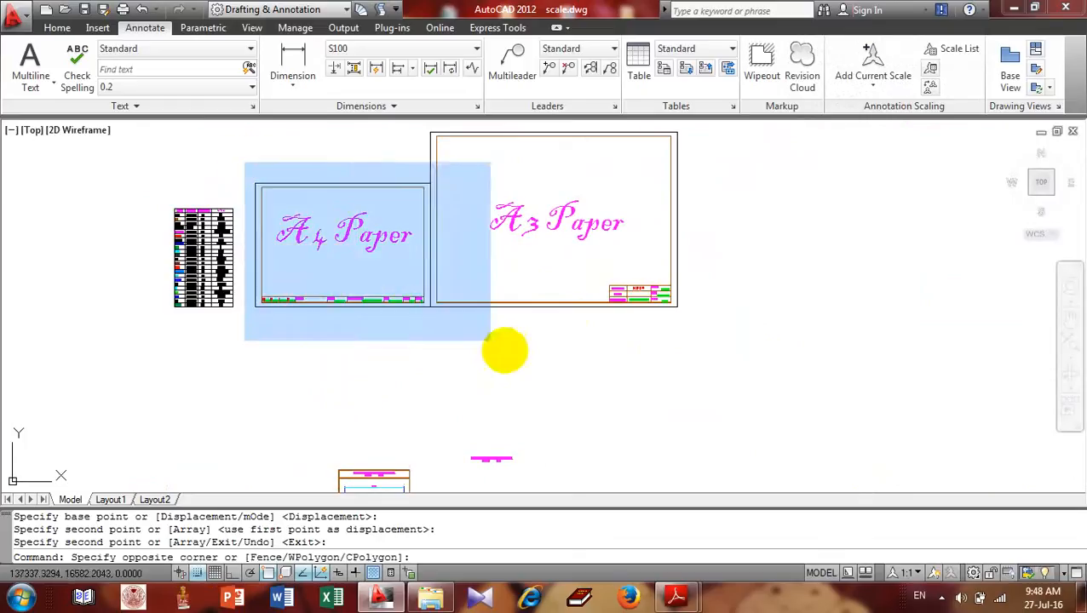
{"action": "left_click", "coordinate": [470, 343]}
{"action": "type", "text": "CO"}
{"action": "key", "text": "Return"}
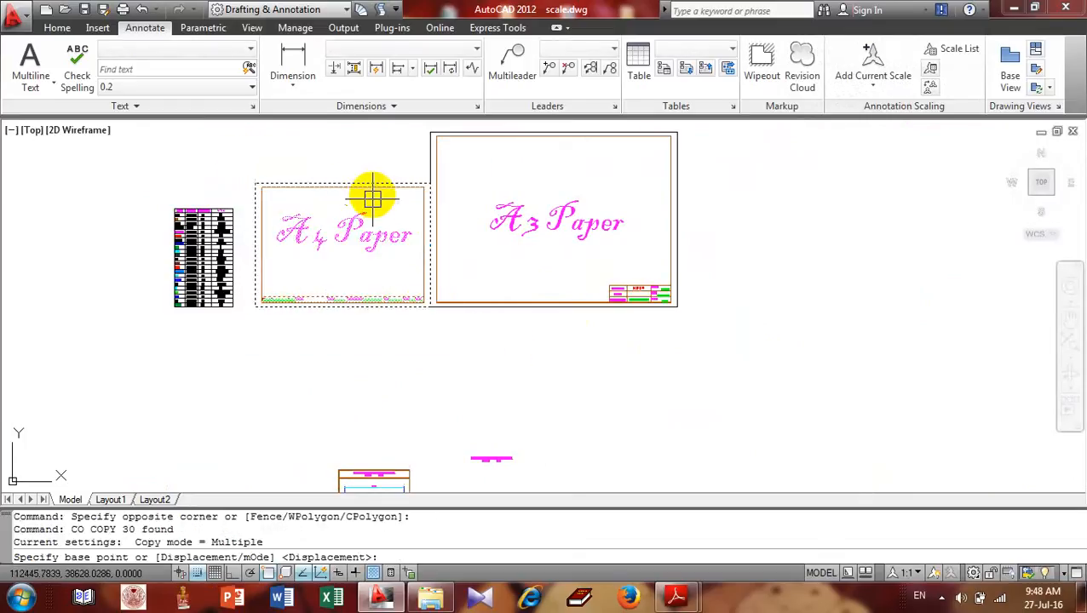
{"action": "left_click", "coordinate": [347, 186]}
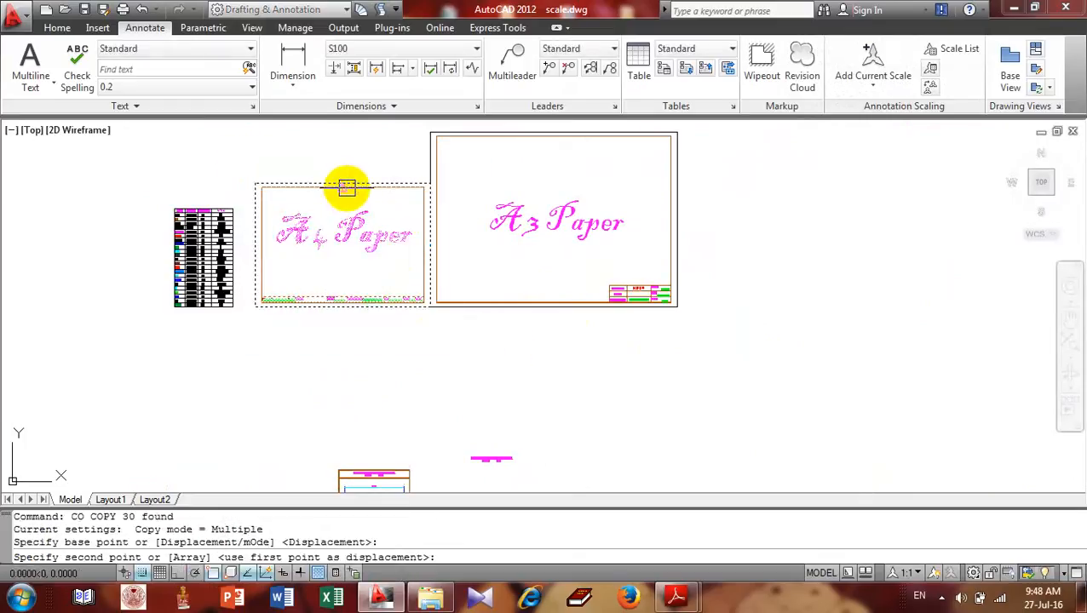
{"action": "key", "text": "Escape"}
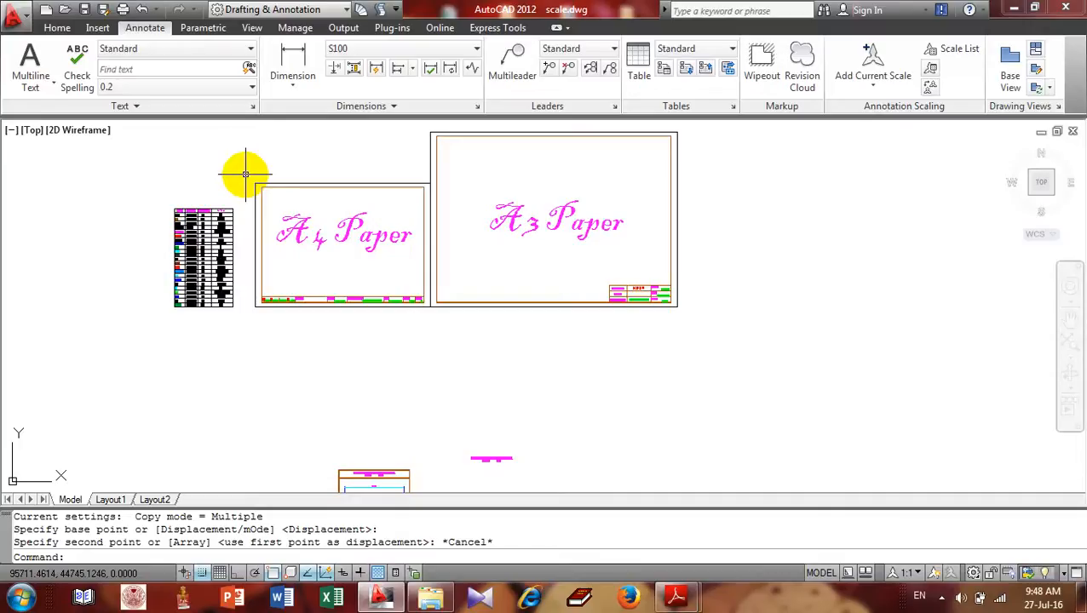
{"action": "left_click", "coordinate": [493, 346]}
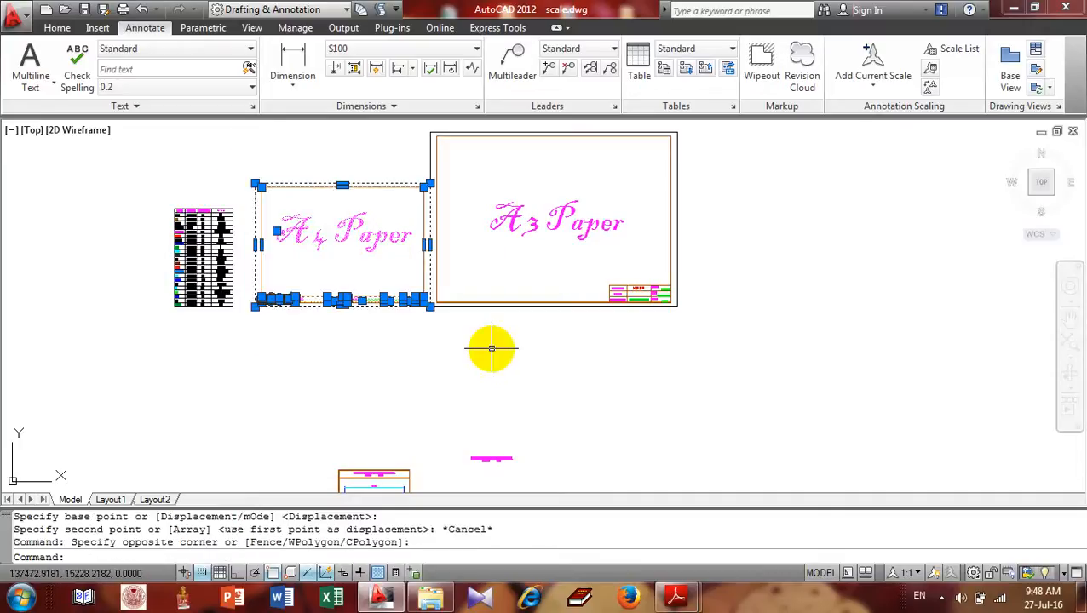
{"action": "scroll", "coordinate": [424, 311], "scroll_direction": "up", "scroll_amount": 8}
{"action": "key", "text": "Escape"}
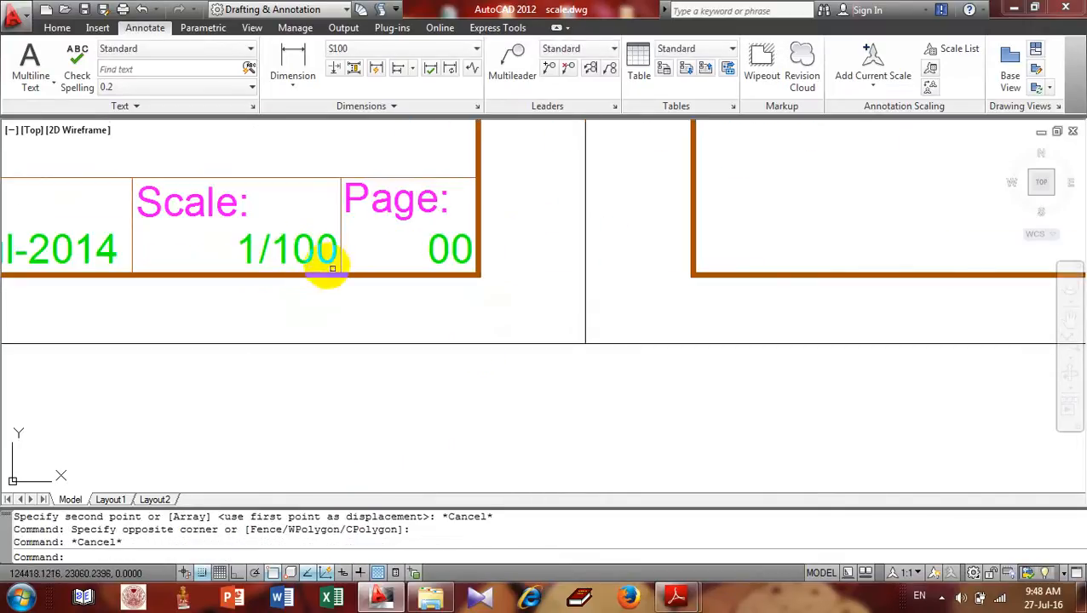
- Draw a circle of about 625 radius around the 1/100 scale value in the A4 template's title block
{"action": "type", "text": "c"}
{"action": "key", "text": "Return"}
{"action": "left_click", "coordinate": [276, 251]}
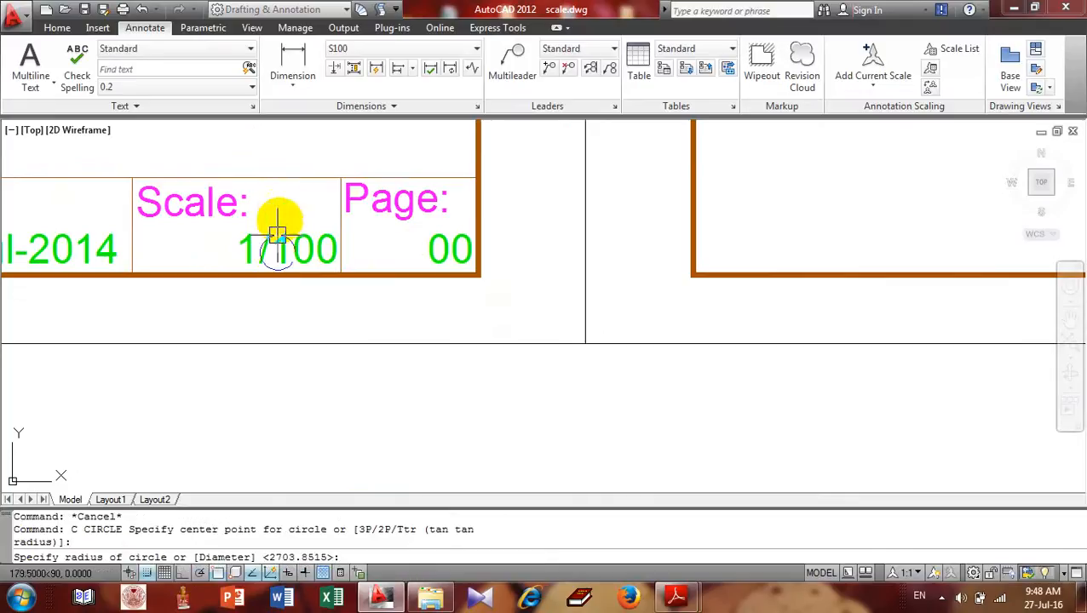
{"action": "left_click", "coordinate": [291, 187]}
{"action": "scroll", "coordinate": [375, 209], "scroll_direction": "down", "scroll_amount": 8}
{"action": "scroll", "coordinate": [371, 211], "scroll_direction": "up", "scroll_amount": 6}
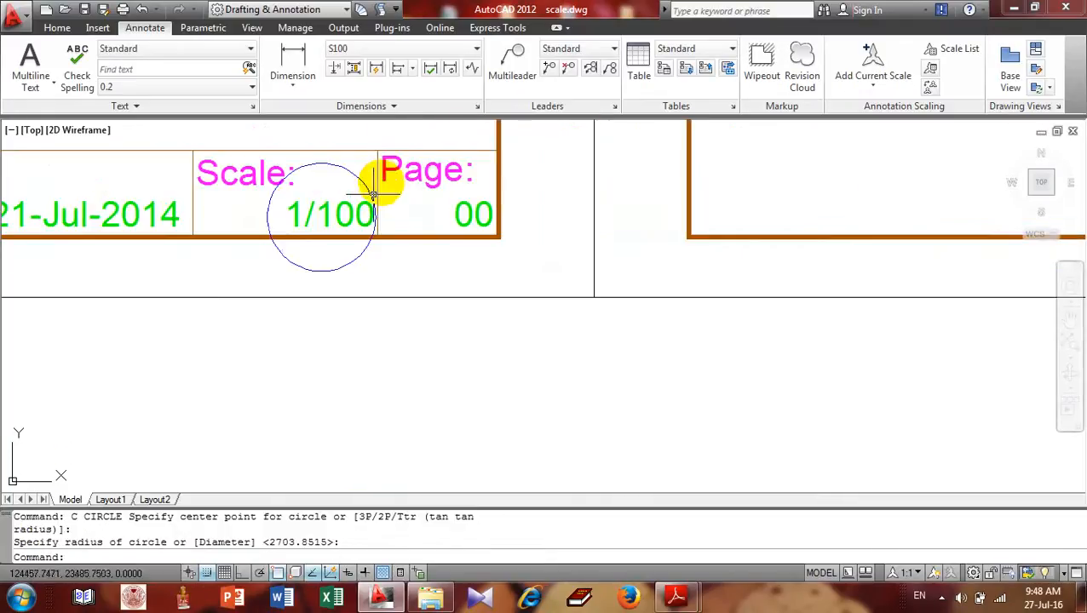
- Draw a circle of about 626 radius around the 1/100 scale value in the A3 template's title block
{"action": "scroll", "coordinate": [679, 235], "scroll_direction": "down", "scroll_amount": 8}
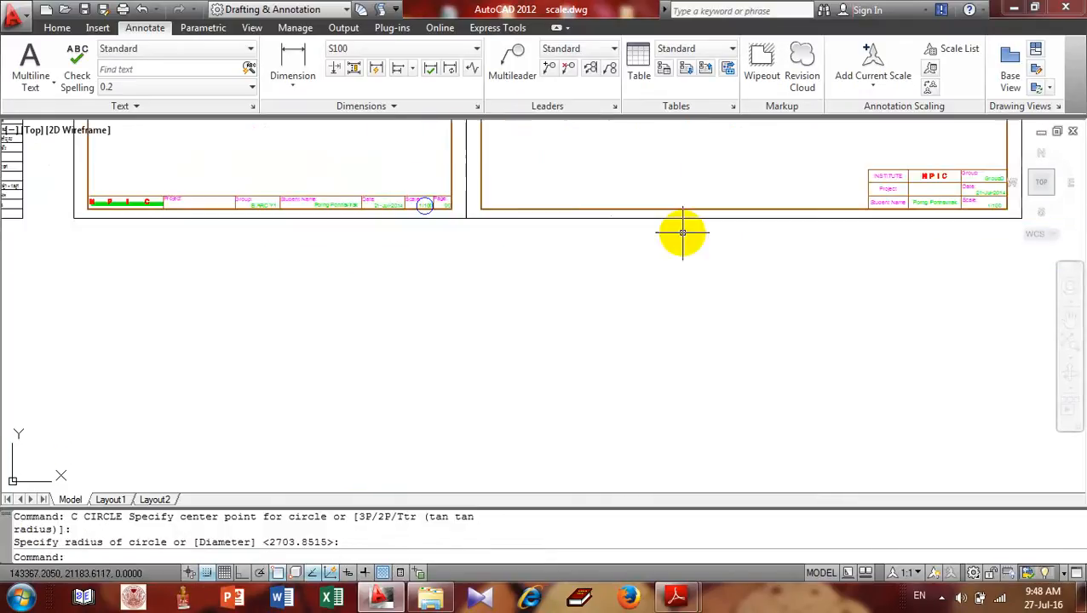
{"action": "scroll", "coordinate": [584, 330], "scroll_direction": "up", "scroll_amount": 5}
{"action": "scroll", "coordinate": [595, 373], "scroll_direction": "down", "scroll_amount": 1}
{"action": "scroll", "coordinate": [890, 327], "scroll_direction": "up", "scroll_amount": 8}
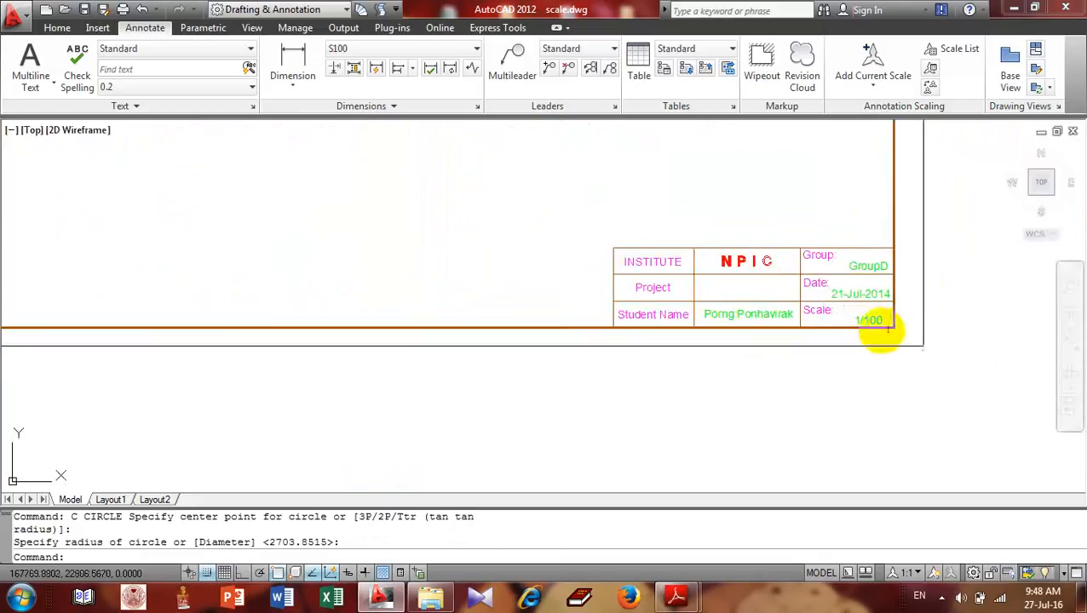
{"action": "key", "text": "Return"}
{"action": "left_click", "coordinate": [804, 311]}
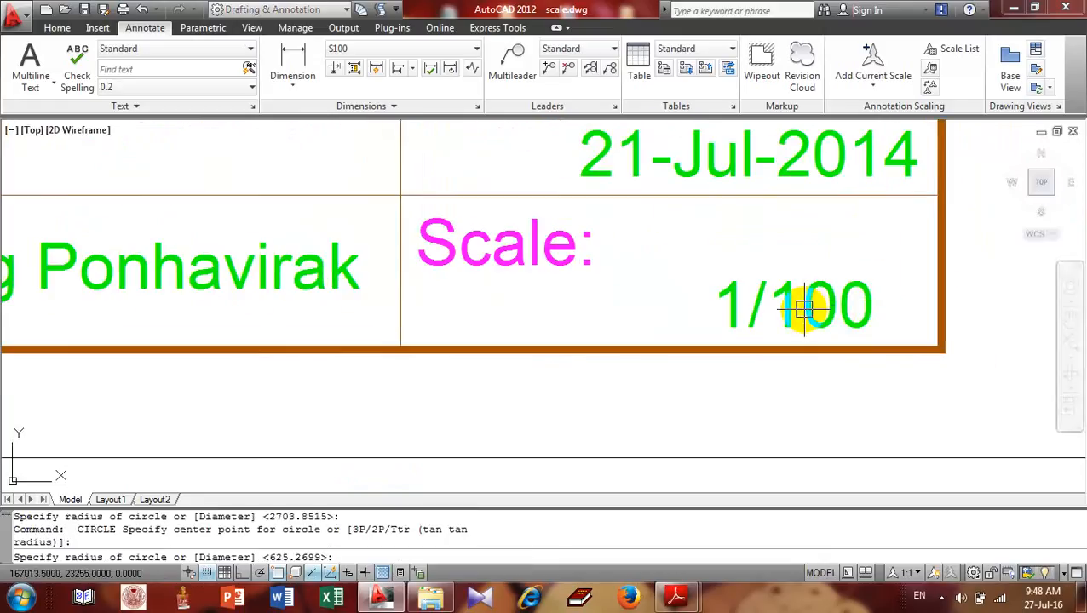
{"action": "left_click", "coordinate": [817, 215]}
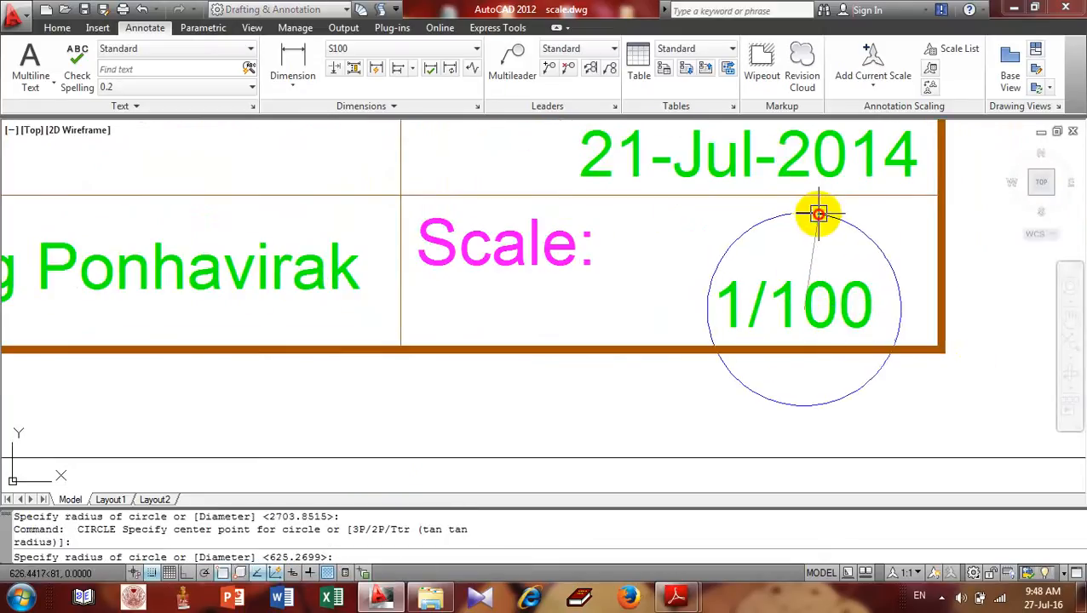
- Examine the A3 and A4 template sheets and the circled scale entries in their title blocks
{"action": "scroll", "coordinate": [820, 213], "scroll_direction": "down", "scroll_amount": 5}
{"action": "scroll", "coordinate": [826, 426], "scroll_direction": "down", "scroll_amount": 4}
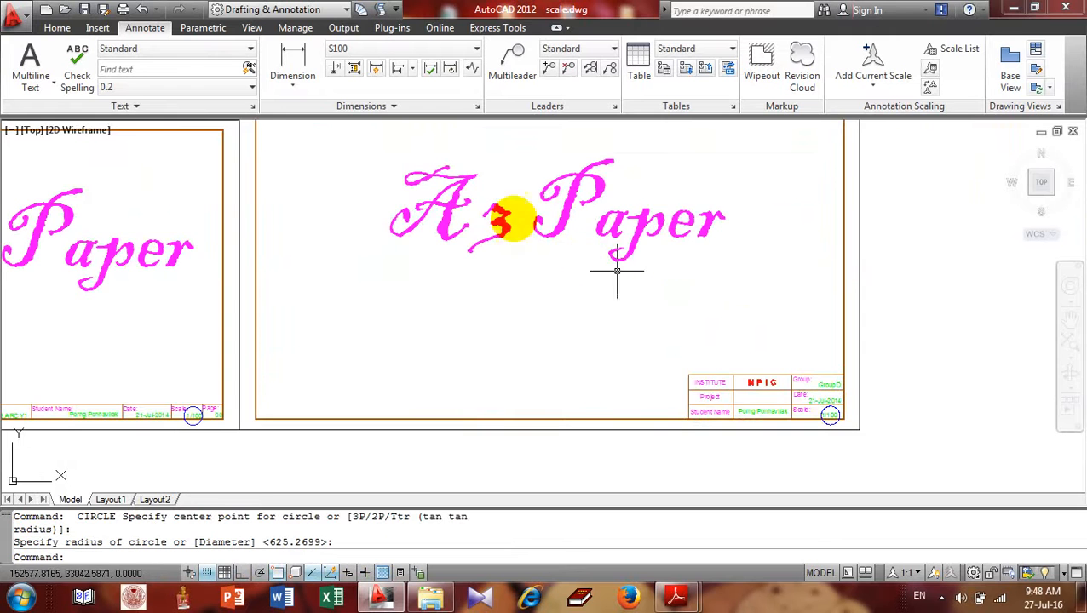
{"action": "scroll", "coordinate": [512, 197], "scroll_direction": "up", "scroll_amount": 3}
{"action": "scroll", "coordinate": [515, 201], "scroll_direction": "down", "scroll_amount": 1}
{"action": "scroll", "coordinate": [514, 202], "scroll_direction": "down", "scroll_amount": 2}
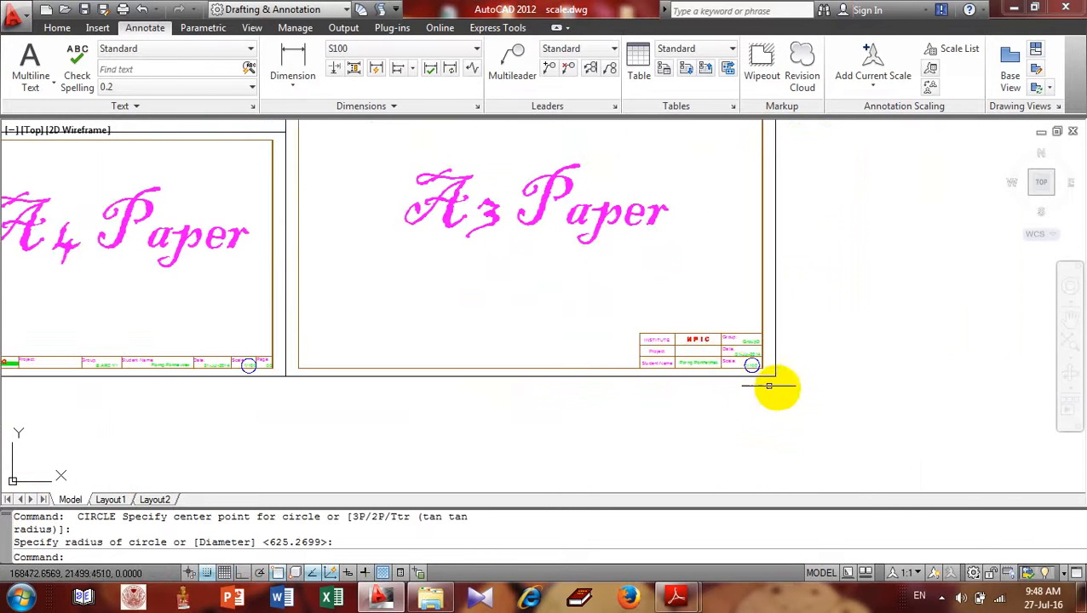
{"action": "scroll", "coordinate": [771, 388], "scroll_direction": "up", "scroll_amount": 6}
{"action": "scroll", "coordinate": [692, 304], "scroll_direction": "up", "scroll_amount": 1}
{"action": "scroll", "coordinate": [672, 294], "scroll_direction": "down", "scroll_amount": 6}
{"action": "scroll", "coordinate": [422, 295], "scroll_direction": "down", "scroll_amount": 5}
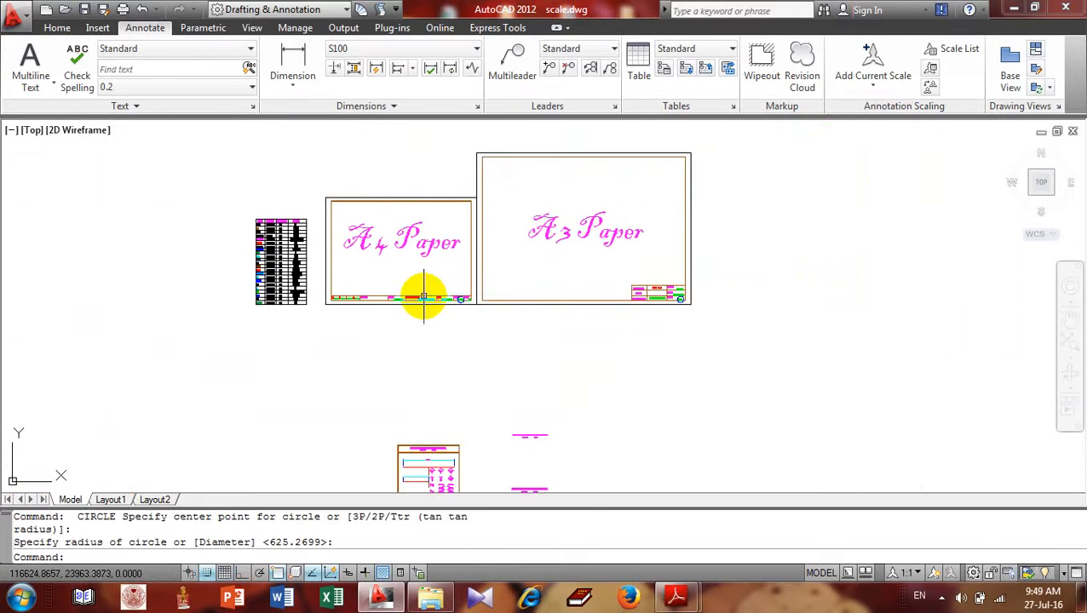
{"action": "scroll", "coordinate": [417, 235], "scroll_direction": "up", "scroll_amount": 3}
{"action": "scroll", "coordinate": [228, 174], "scroll_direction": "up", "scroll_amount": 2}
{"action": "scroll", "coordinate": [228, 175], "scroll_direction": "up", "scroll_amount": 2}
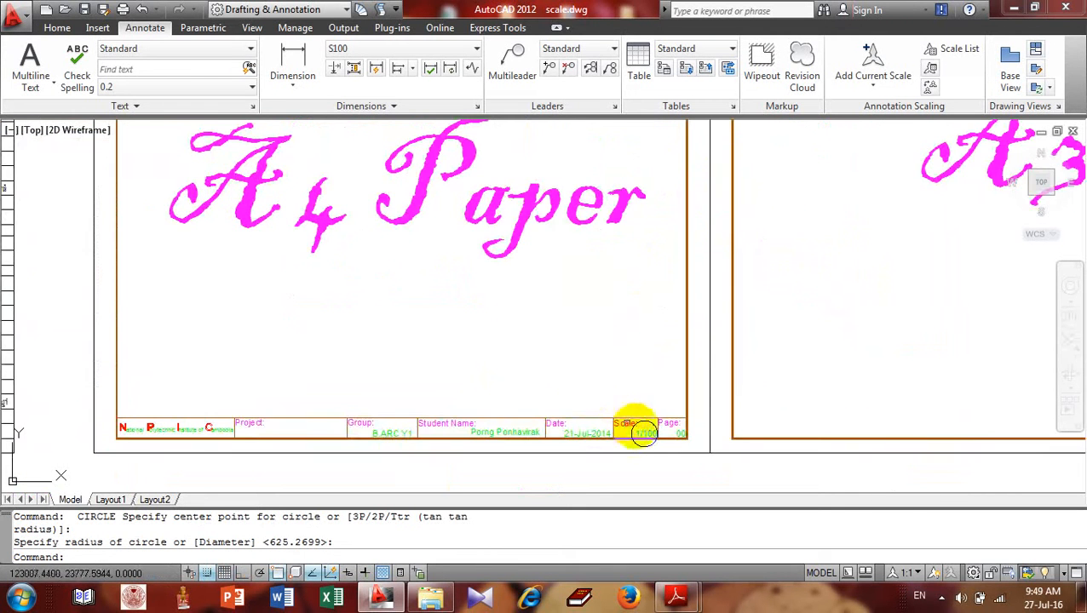
{"action": "scroll", "coordinate": [635, 424], "scroll_direction": "up", "scroll_amount": 8}
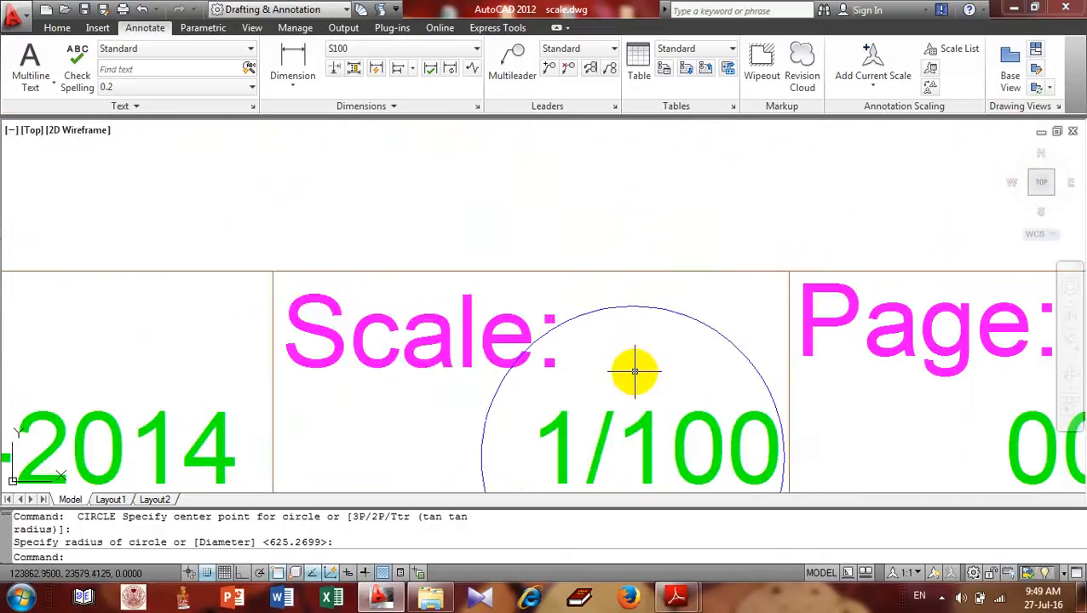
{"action": "scroll", "coordinate": [635, 370], "scroll_direction": "down", "scroll_amount": 8}
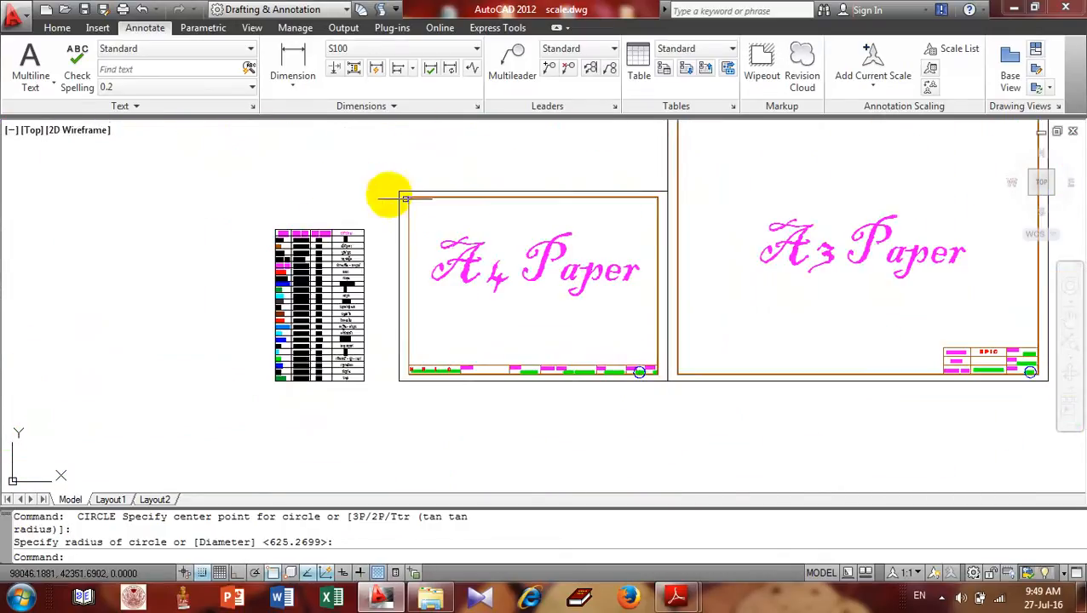
- Copy the whole A4 template sheet to the empty area right of the blue rectangle with the undimensioned drawings
{"action": "left_click", "coordinate": [384, 169]}
{"action": "left_click", "coordinate": [733, 435]}
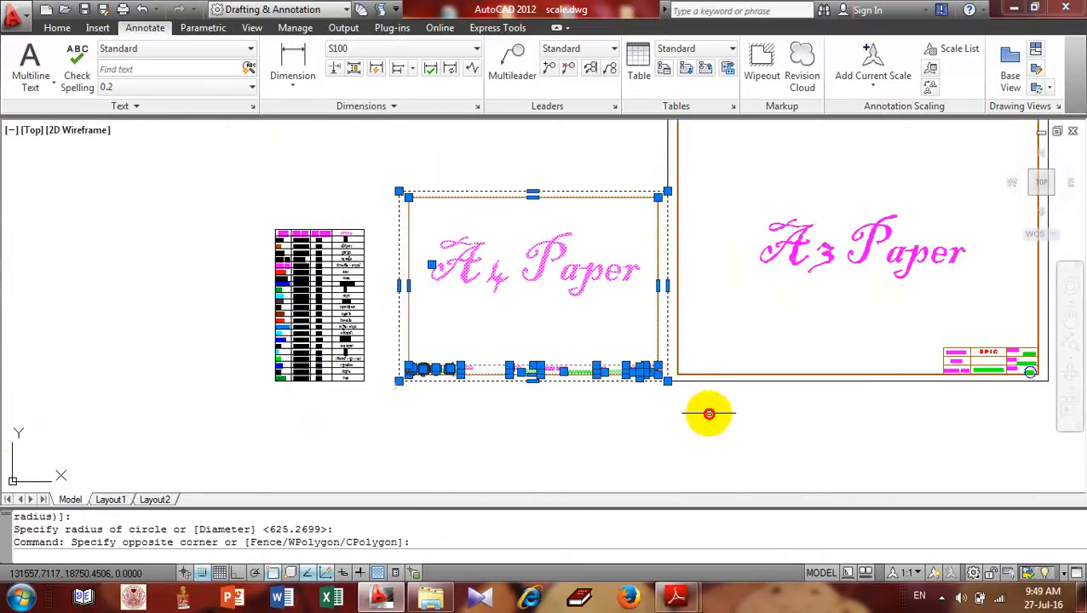
{"action": "type", "text": "c"}
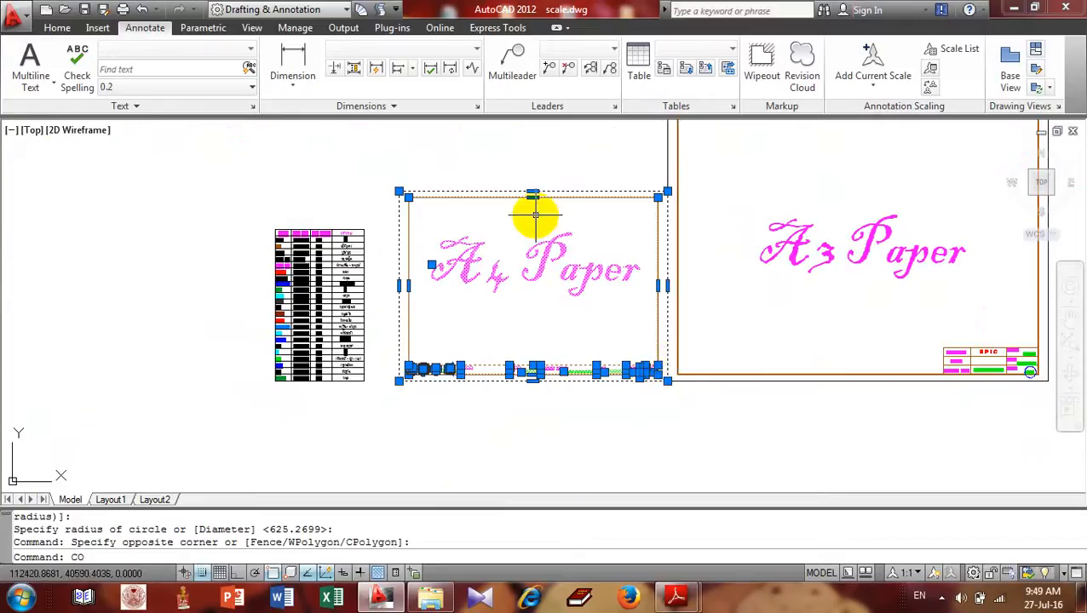
{"action": "type", "text": "o"}
{"action": "key", "text": "Return"}
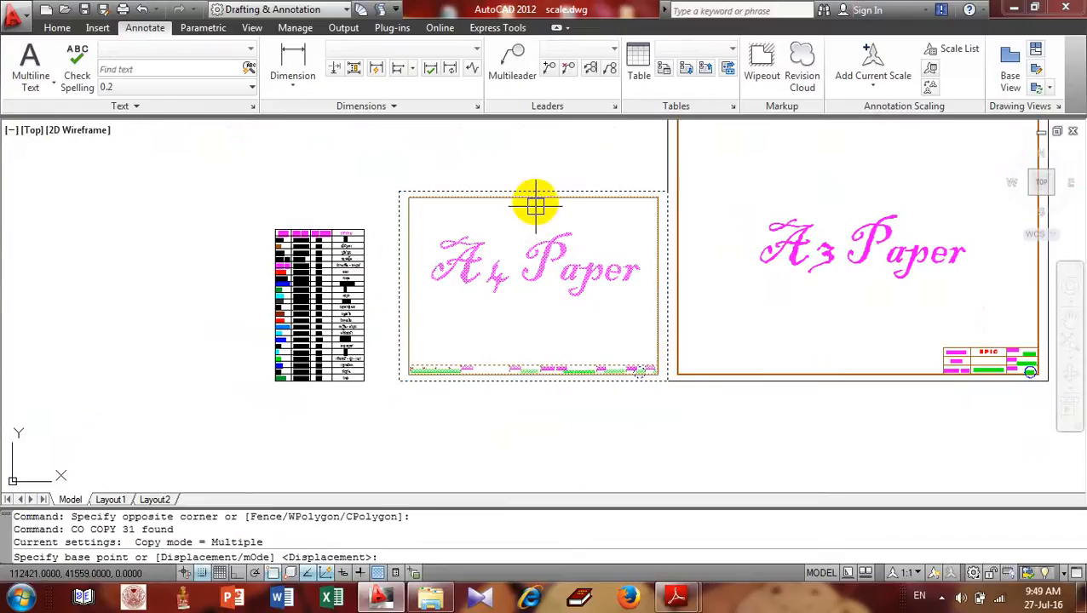
{"action": "left_click", "coordinate": [534, 198]}
{"action": "scroll", "coordinate": [601, 156], "scroll_direction": "down", "scroll_amount": 4}
{"action": "scroll", "coordinate": [719, 220], "scroll_direction": "down", "scroll_amount": 8}
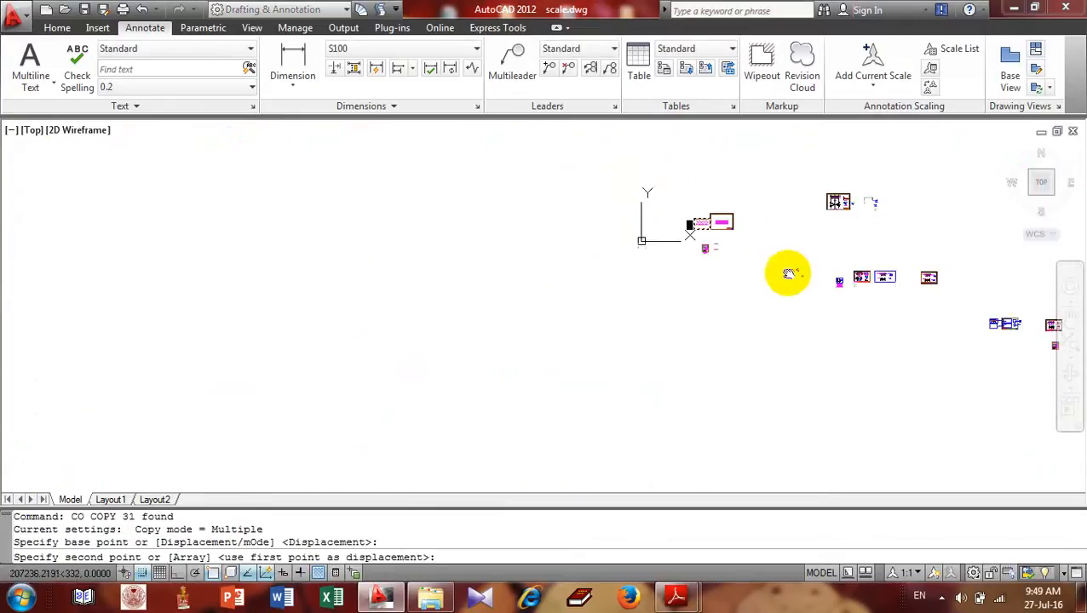
{"action": "middle_click_drag", "start_coordinate": [1074, 316], "coordinate": [568, 193]}
{"action": "scroll", "coordinate": [734, 164], "scroll_direction": "up", "scroll_amount": 5}
{"action": "scroll", "coordinate": [832, 182], "scroll_direction": "up", "scroll_amount": 3}
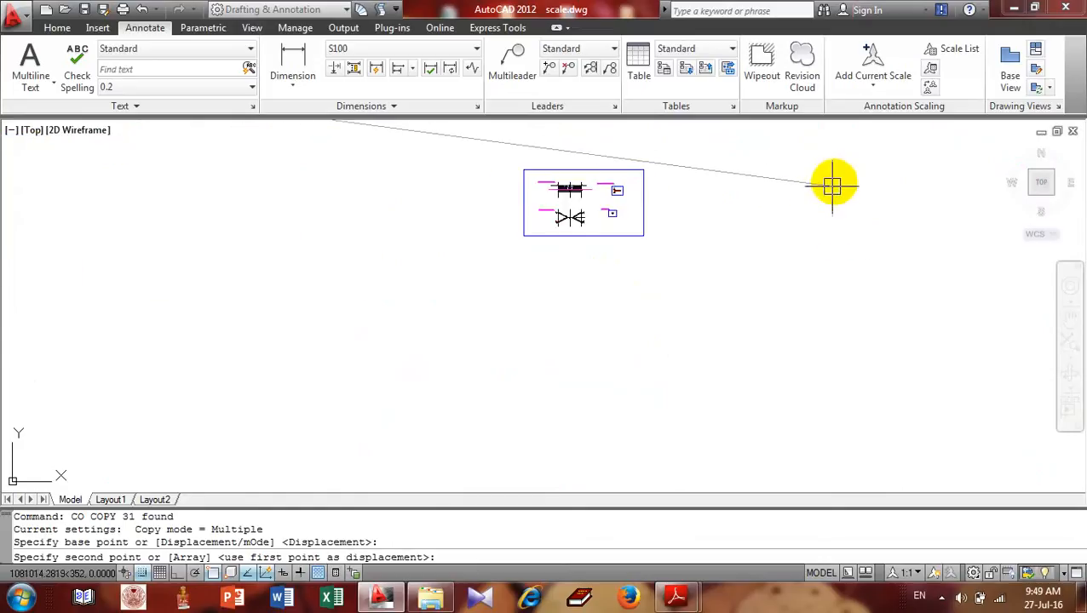
{"action": "left_click", "coordinate": [831, 181]}
{"action": "key", "text": "Return"}
- Erase the circle around the scale value in the copied A4 sheet's title block
{"action": "scroll", "coordinate": [885, 242], "scroll_direction": "up", "scroll_amount": 5}
{"action": "scroll", "coordinate": [818, 230], "scroll_direction": "up", "scroll_amount": 5}
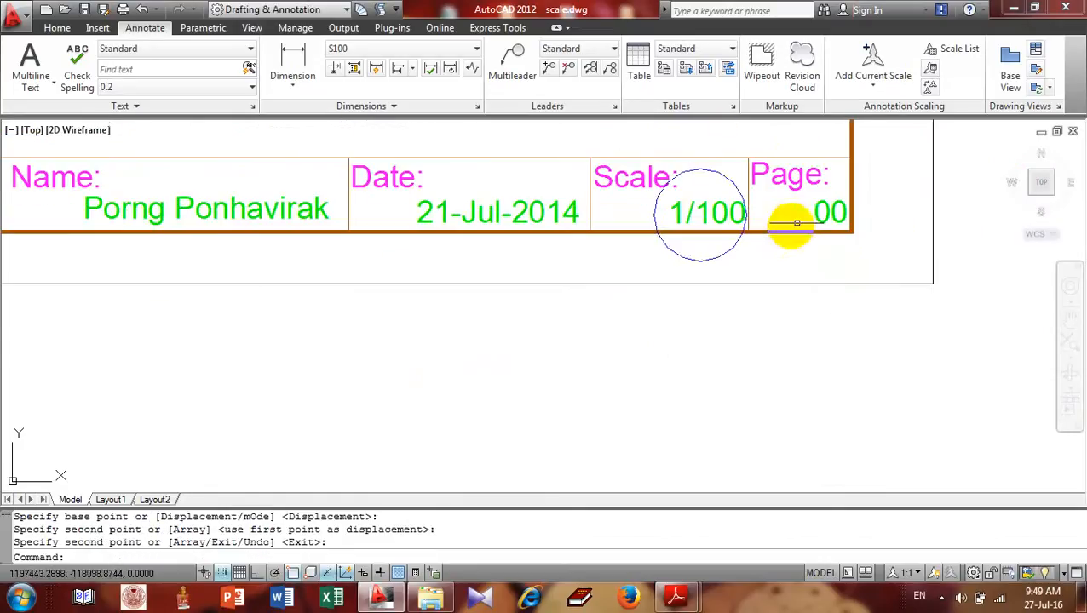
{"action": "left_click", "coordinate": [752, 247]}
{"action": "left_click", "coordinate": [698, 252]}
{"action": "type", "text": "e"}
{"action": "key", "text": "Return"}
- Erase the "A4 Paper" text from the copied A4 sheet
{"action": "scroll", "coordinate": [682, 243], "scroll_direction": "down", "scroll_amount": 5}
{"action": "scroll", "coordinate": [660, 272], "scroll_direction": "down", "scroll_amount": 3}
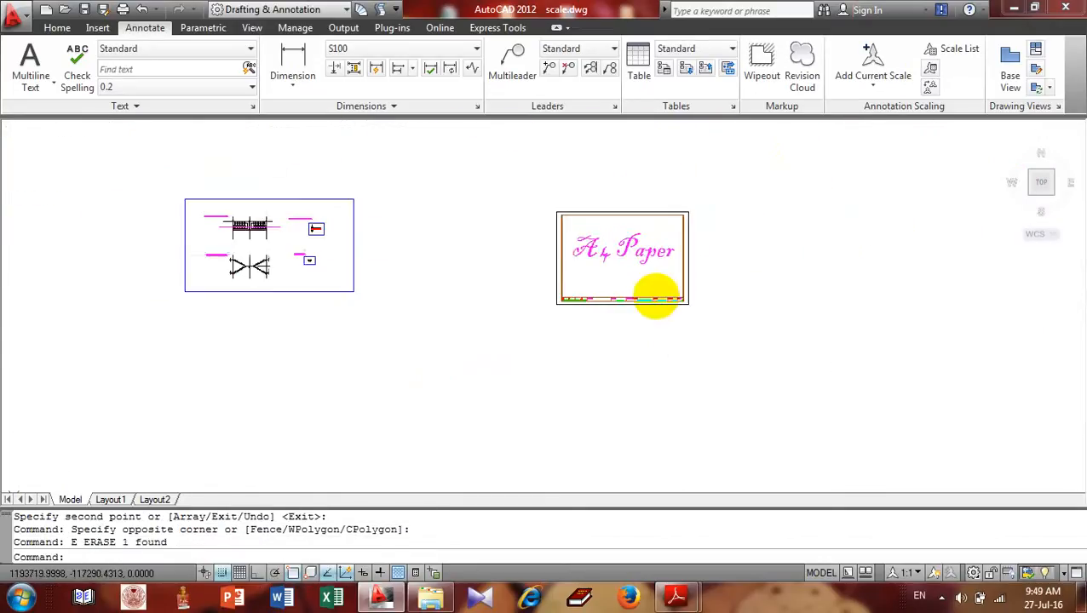
{"action": "scroll", "coordinate": [647, 255], "scroll_direction": "up", "scroll_amount": 1}
{"action": "left_click", "coordinate": [553, 198]}
{"action": "type", "text": "e"}
{"action": "key", "text": "Return"}
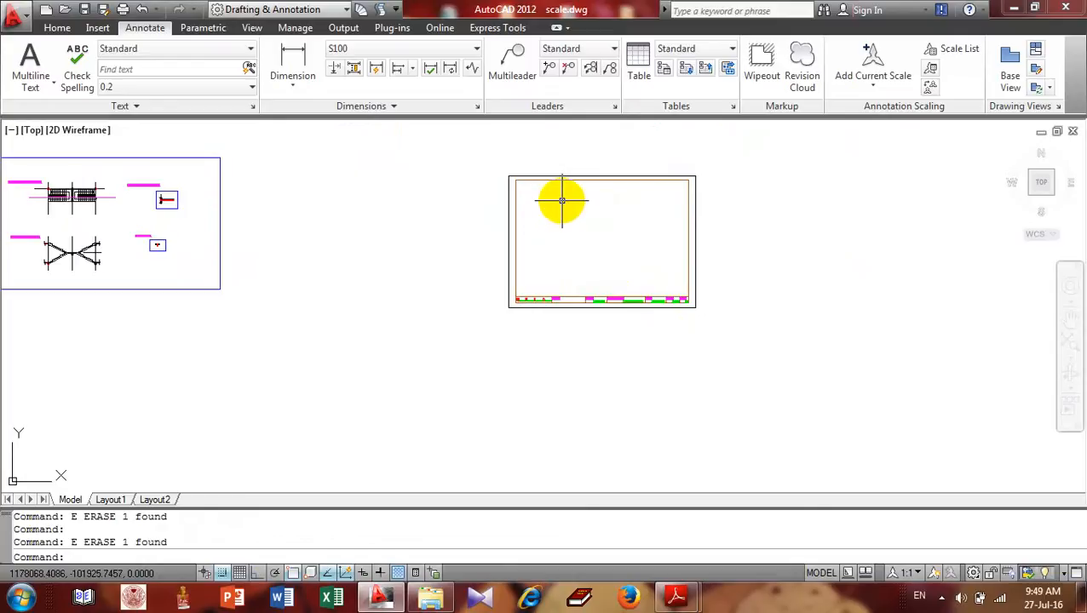
- Draw a rectangle about 14424 by 6531 in the upper-left area inside the copied A4 sheet's frame
{"action": "scroll", "coordinate": [526, 180], "scroll_direction": "up", "scroll_amount": 2}
{"action": "middle_click_drag", "start_coordinate": [558, 194], "coordinate": [516, 173]}
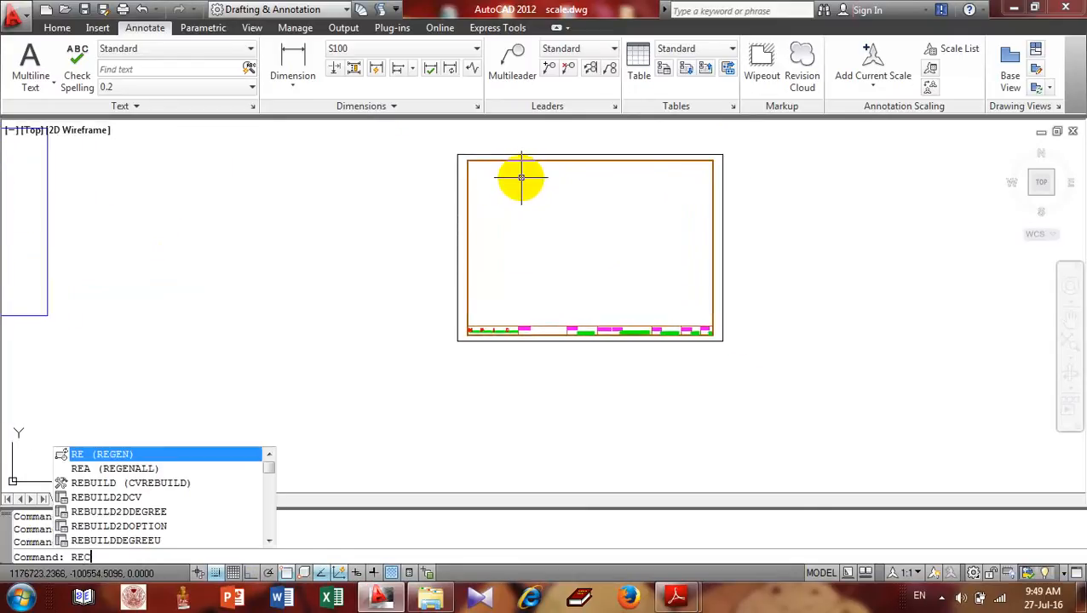
{"action": "key", "text": "Return"}
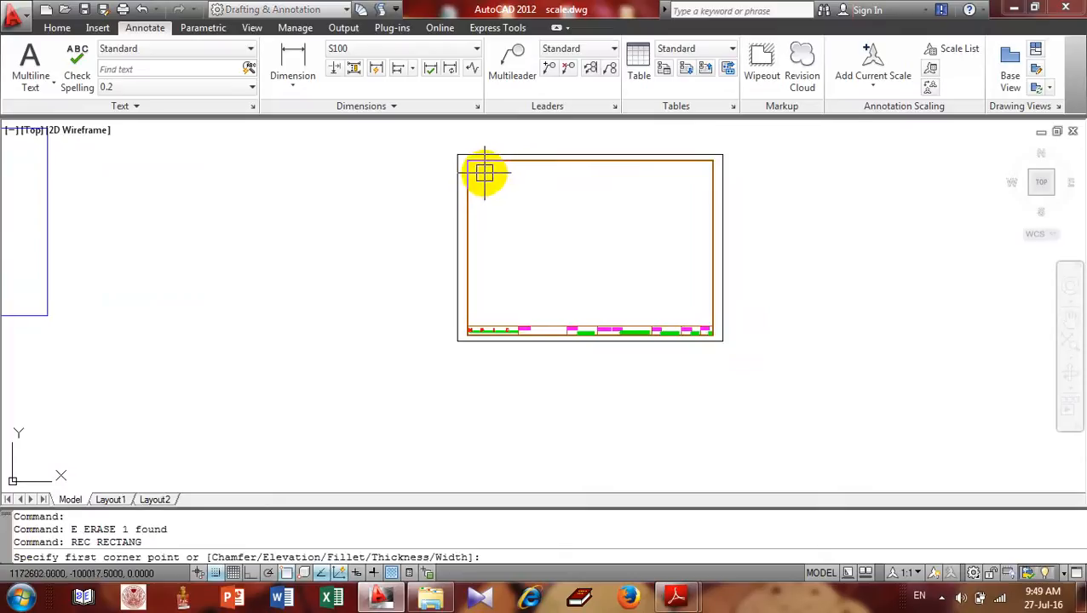
{"action": "left_click", "coordinate": [484, 173]}
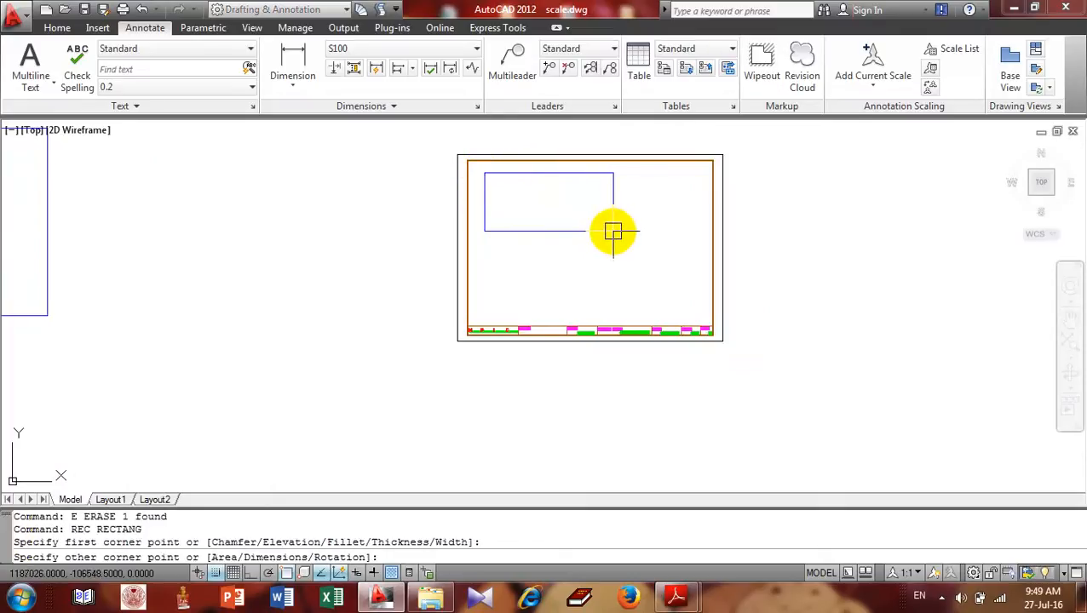
{"action": "left_click", "coordinate": [613, 232]}
{"action": "scroll", "coordinate": [609, 230], "scroll_direction": "down", "scroll_amount": 4}
{"action": "scroll", "coordinate": [274, 206], "scroll_direction": "up", "scroll_amount": 8}
{"action": "type", "text": "C"}
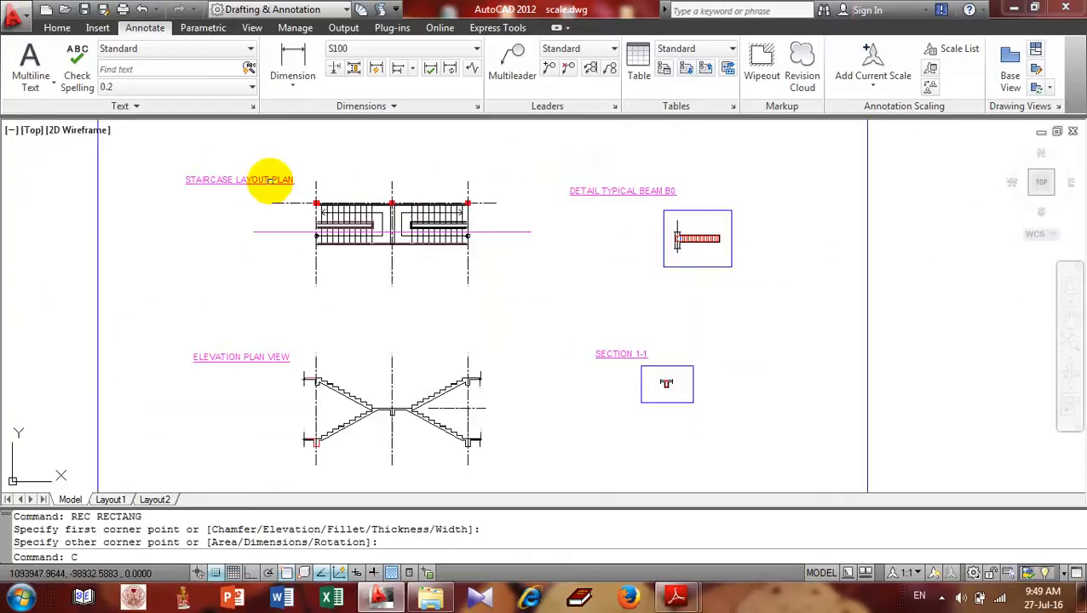
{"action": "key", "text": "Return"}
{"action": "scroll", "coordinate": [319, 180], "scroll_direction": "up", "scroll_amount": 3}
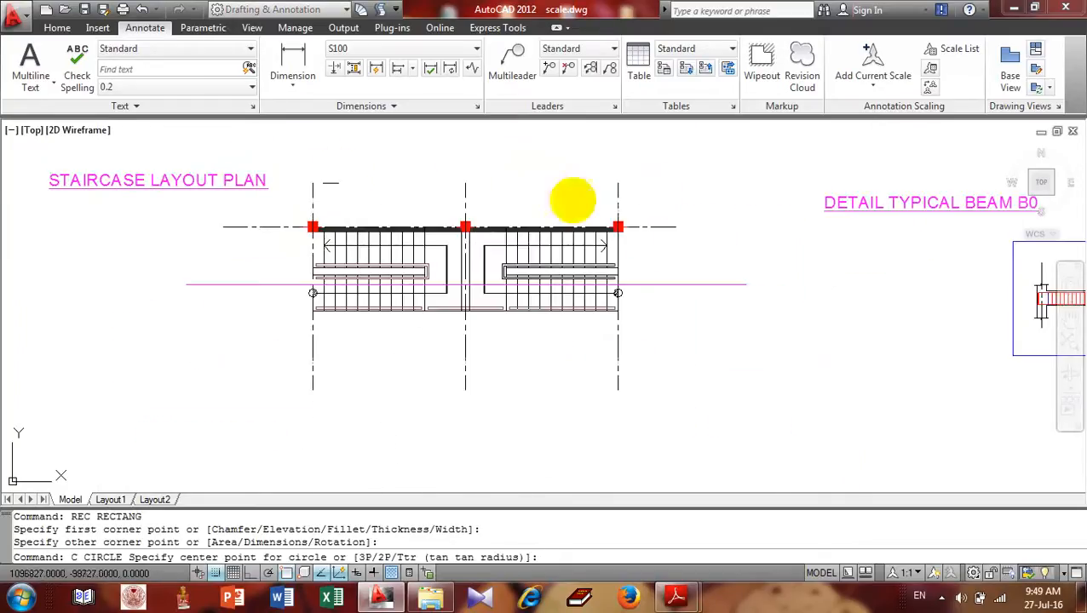
{"action": "left_click", "coordinate": [712, 182]}
{"action": "key", "text": "Escape"}
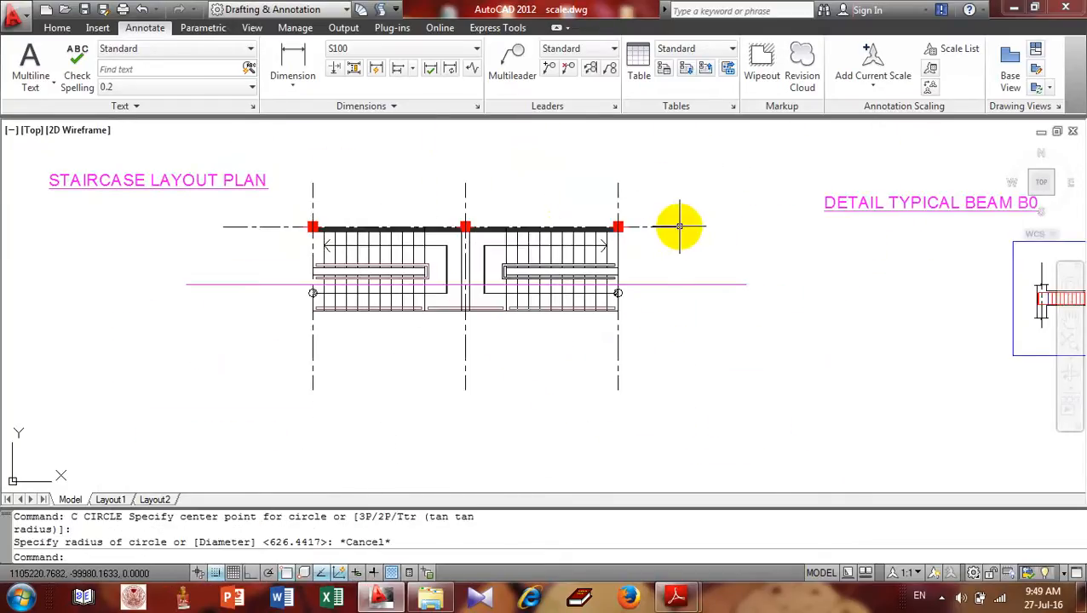
- Draw a rectangle framing the staircase layout plan in the drawings area
{"action": "type", "text": "REC"}
{"action": "key", "text": "Return"}
{"action": "left_click", "coordinate": [694, 164]}
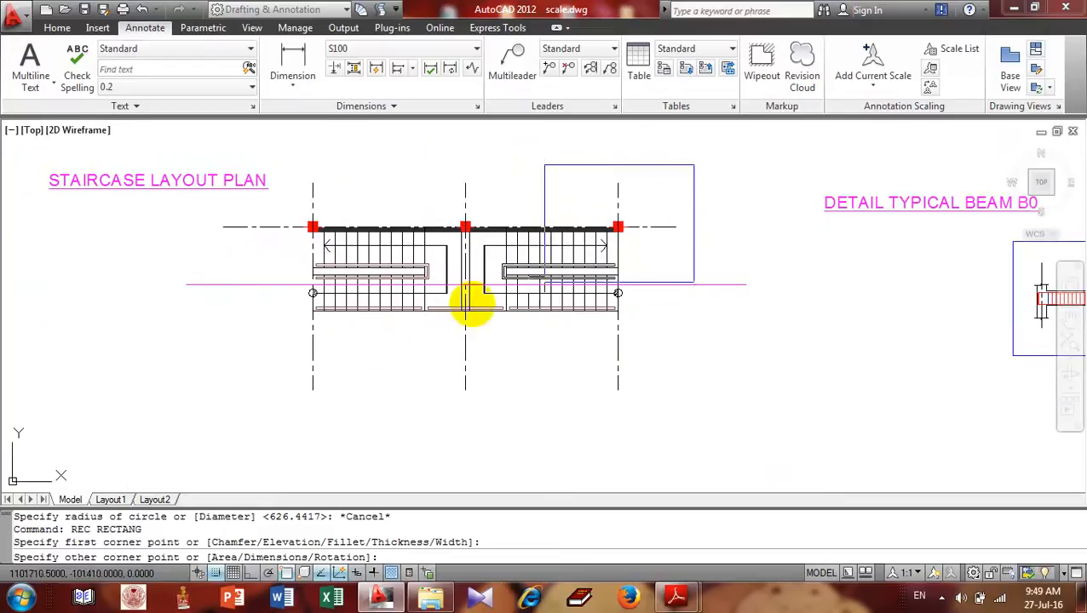
{"action": "left_click", "coordinate": [242, 390]}
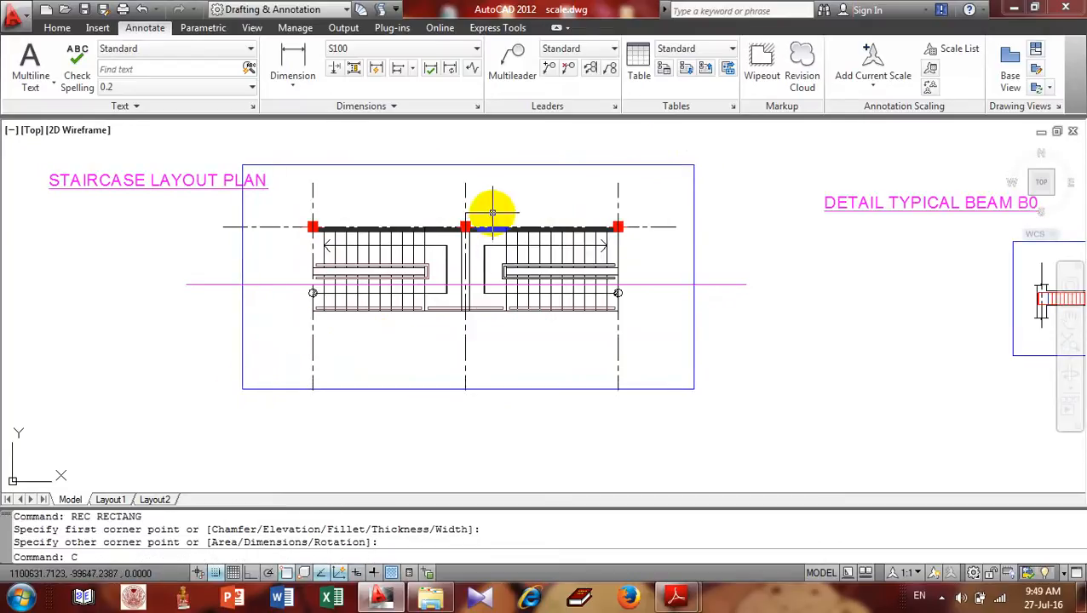
{"action": "key", "text": "Escape"}
- Copy the framed staircase layout plan with its title to the empty area just left of the copied A4 sheet
{"action": "left_click", "coordinate": [743, 151]}
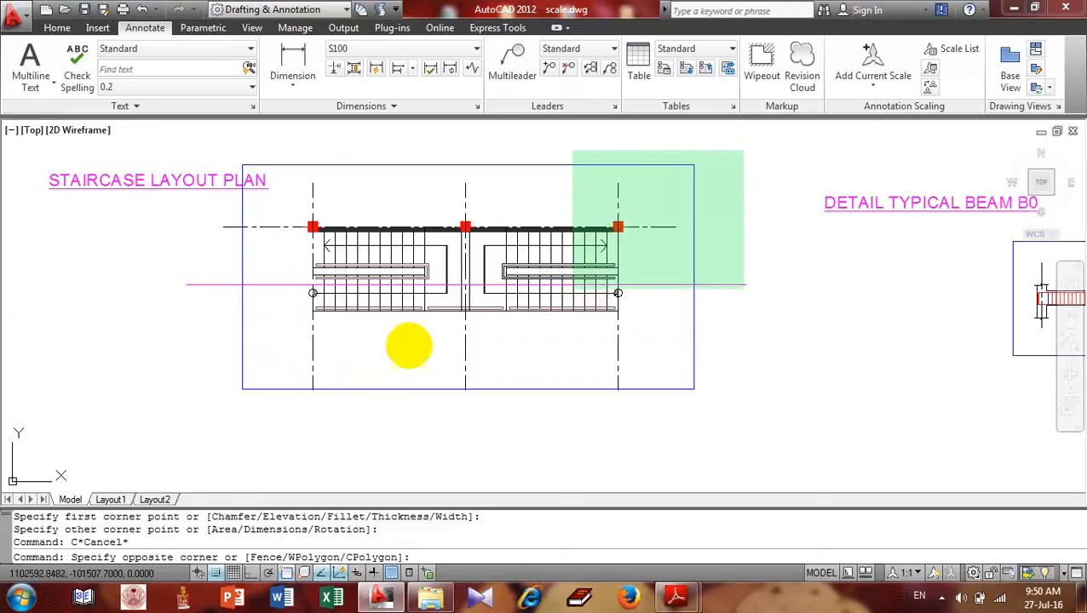
{"action": "left_click", "coordinate": [169, 453]}
{"action": "type", "text": "O"}
{"action": "key", "text": "Return"}
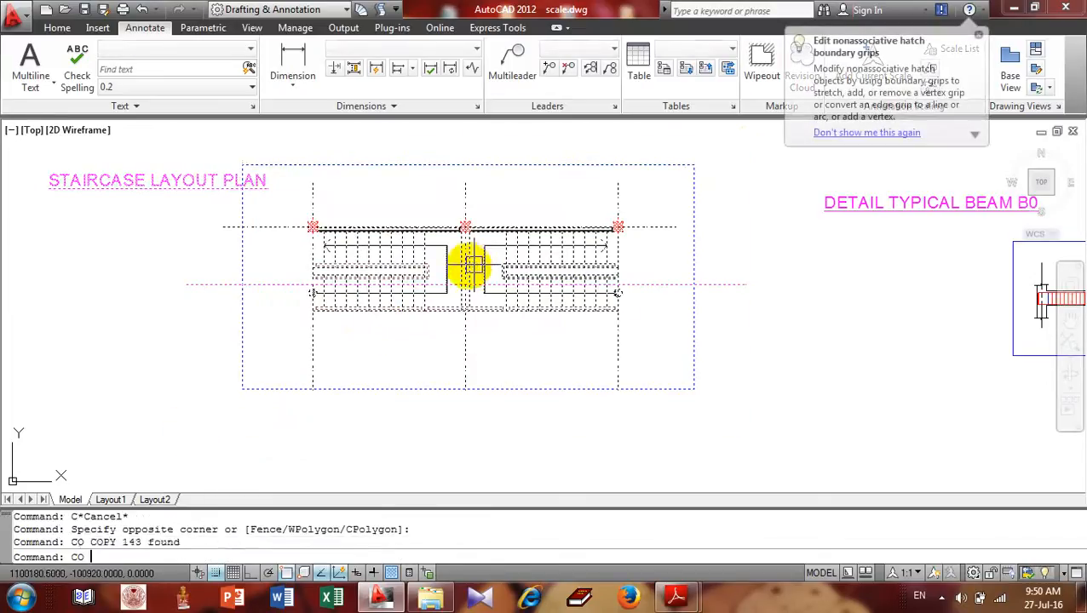
{"action": "left_click", "coordinate": [470, 270]}
{"action": "scroll", "coordinate": [539, 233], "scroll_direction": "down", "scroll_amount": 8}
{"action": "middle_click_drag", "start_coordinate": [562, 228], "coordinate": [128, 244]}
{"action": "scroll", "coordinate": [472, 259], "scroll_direction": "up", "scroll_amount": 2}
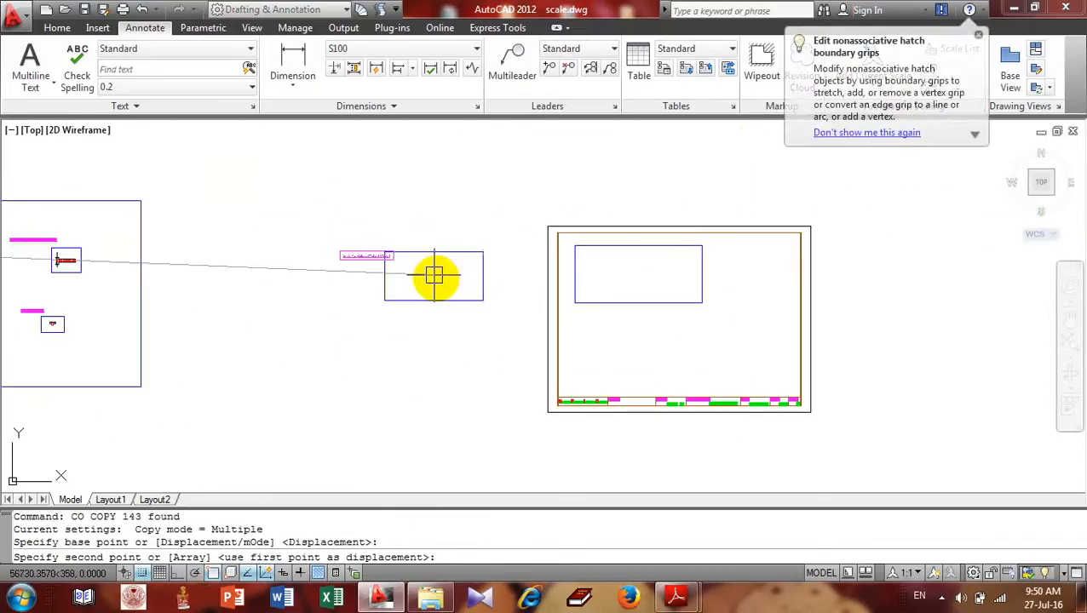
{"action": "left_click", "coordinate": [477, 271]}
{"action": "key", "text": "Return"}
- Draw a leader from the left edge of the A4 sheet's upper rectangle to the copied staircase layout plan's frame
{"action": "scroll", "coordinate": [545, 258], "scroll_direction": "up", "scroll_amount": 2}
{"action": "scroll", "coordinate": [558, 259], "scroll_direction": "up", "scroll_amount": 3}
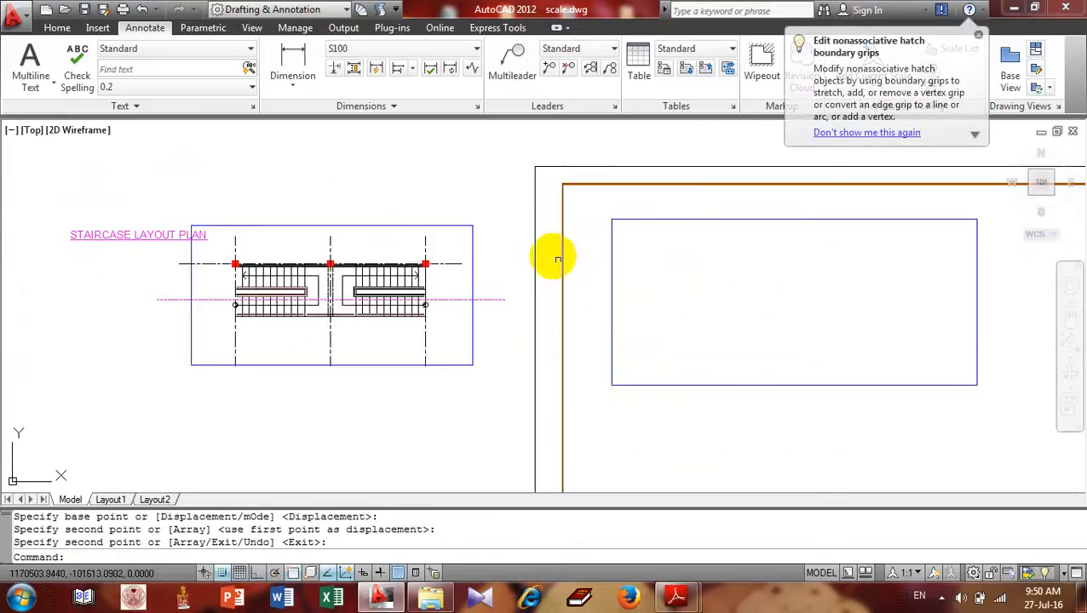
{"action": "type", "text": "LE"}
{"action": "key", "text": "Return"}
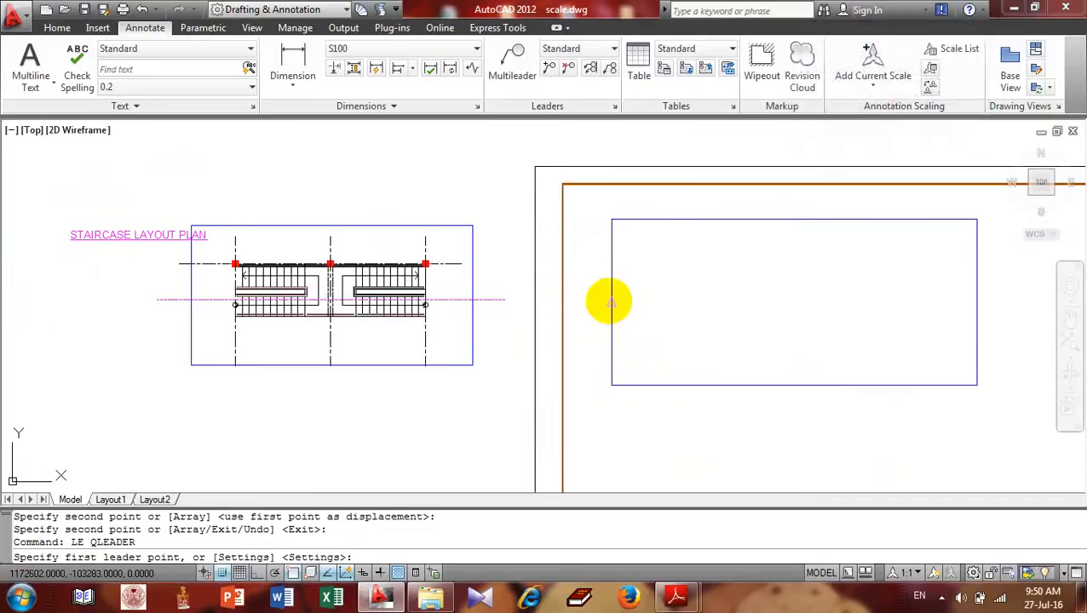
{"action": "left_click", "coordinate": [608, 302]}
{"action": "scroll", "coordinate": [536, 277], "scroll_direction": "up", "scroll_amount": 3}
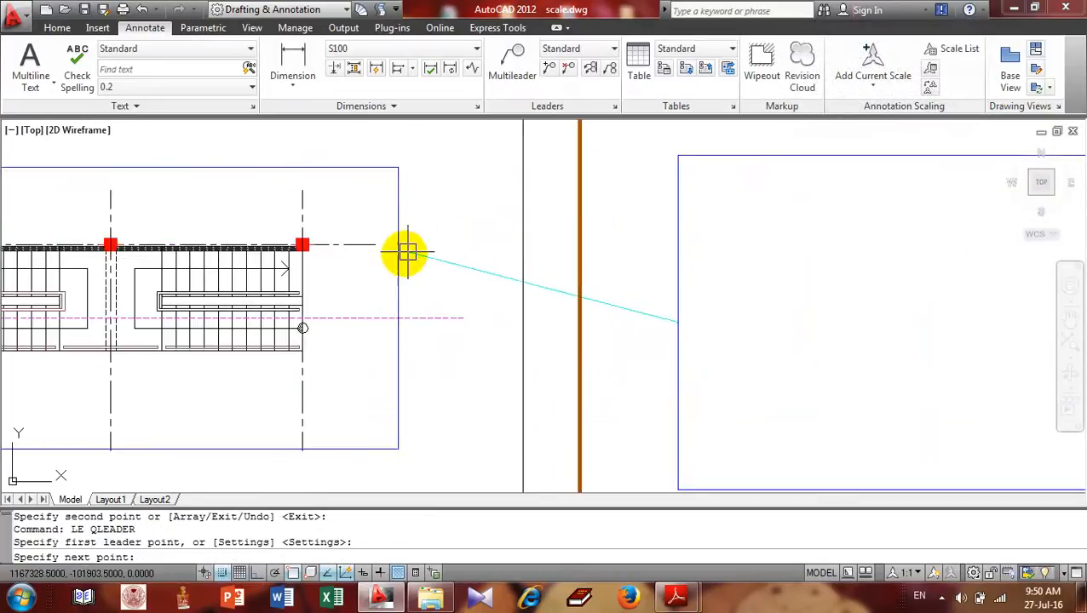
{"action": "left_click", "coordinate": [382, 210]}
{"action": "key", "text": "Escape"}
- Move the leader so its tail end sits on the right edge of the copied staircase layout plan's frame
{"action": "left_click", "coordinate": [447, 253]}
{"action": "left_click", "coordinate": [663, 250]}
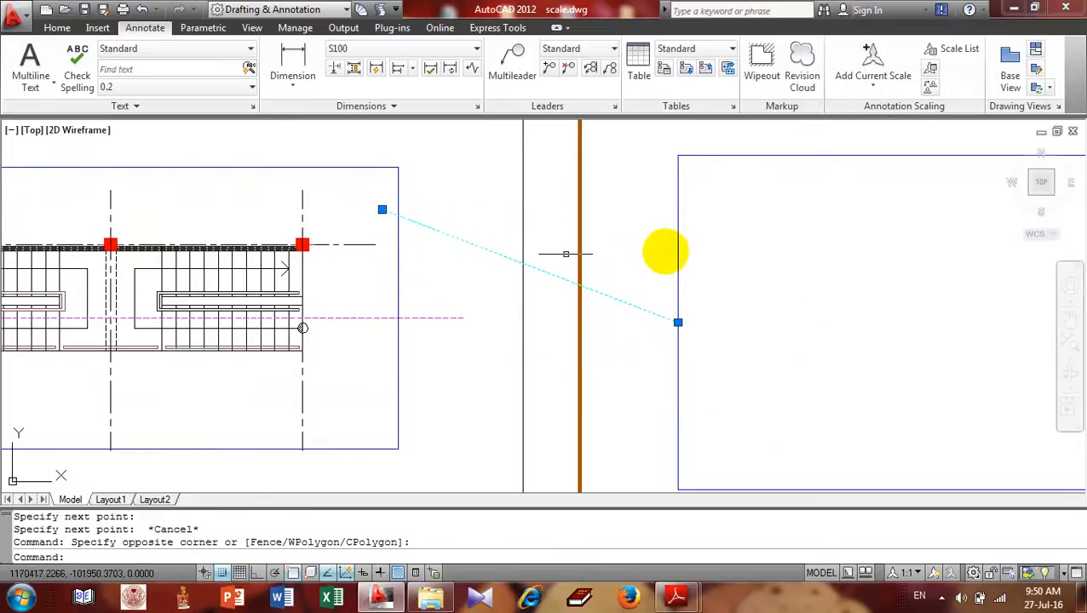
{"action": "type", "text": "m"}
{"action": "key", "text": "Return"}
{"action": "scroll", "coordinate": [376, 209], "scroll_direction": "up", "scroll_amount": 3}
{"action": "left_click", "coordinate": [383, 215]}
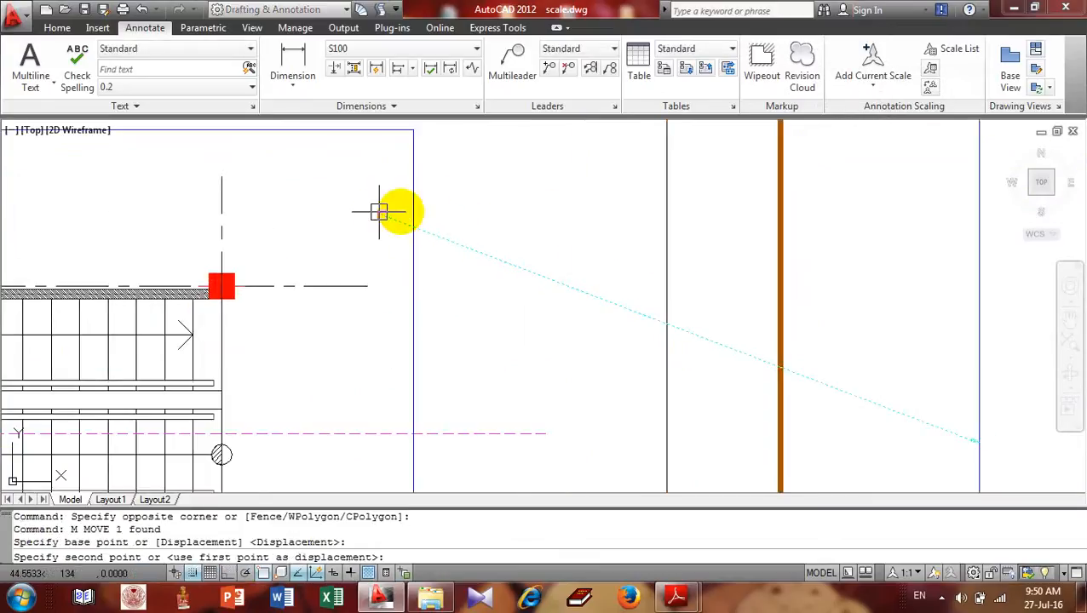
{"action": "left_click", "coordinate": [417, 229]}
{"action": "scroll", "coordinate": [660, 255], "scroll_direction": "down", "scroll_amount": 6}
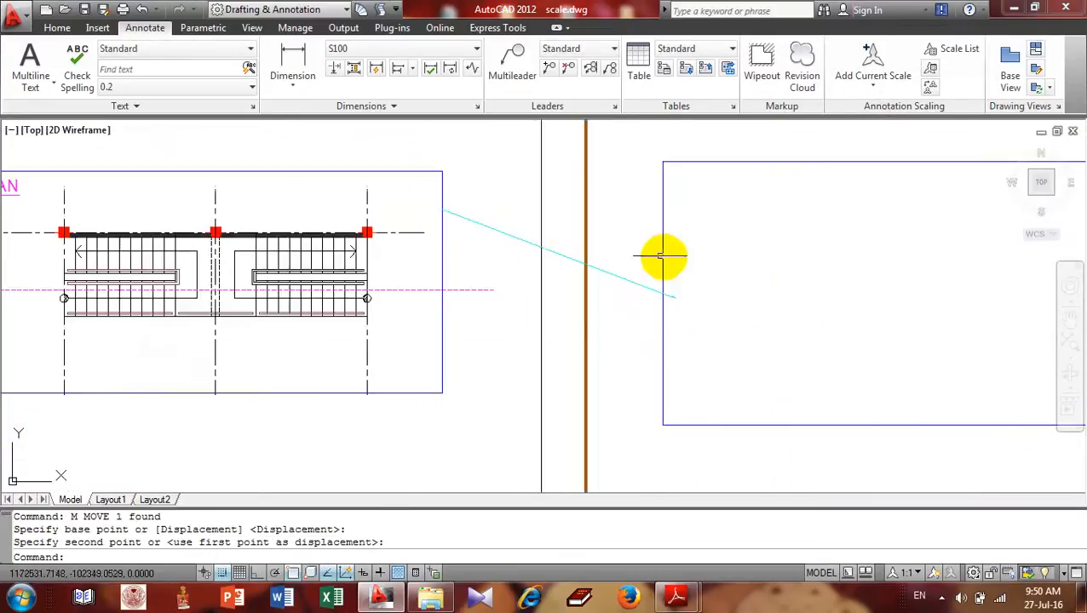
- Draw a second rectangle of similar width below the first one inside the copied A4 sheet's frame
{"action": "scroll", "coordinate": [298, 251], "scroll_direction": "down", "scroll_amount": 5}
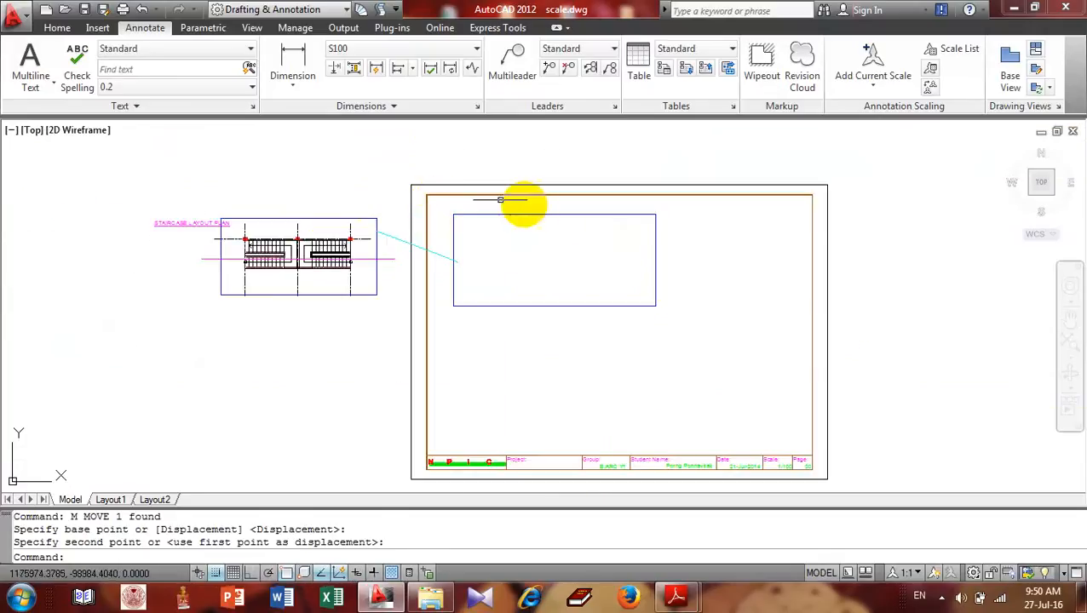
{"action": "scroll", "coordinate": [554, 225], "scroll_direction": "down", "scroll_amount": 5}
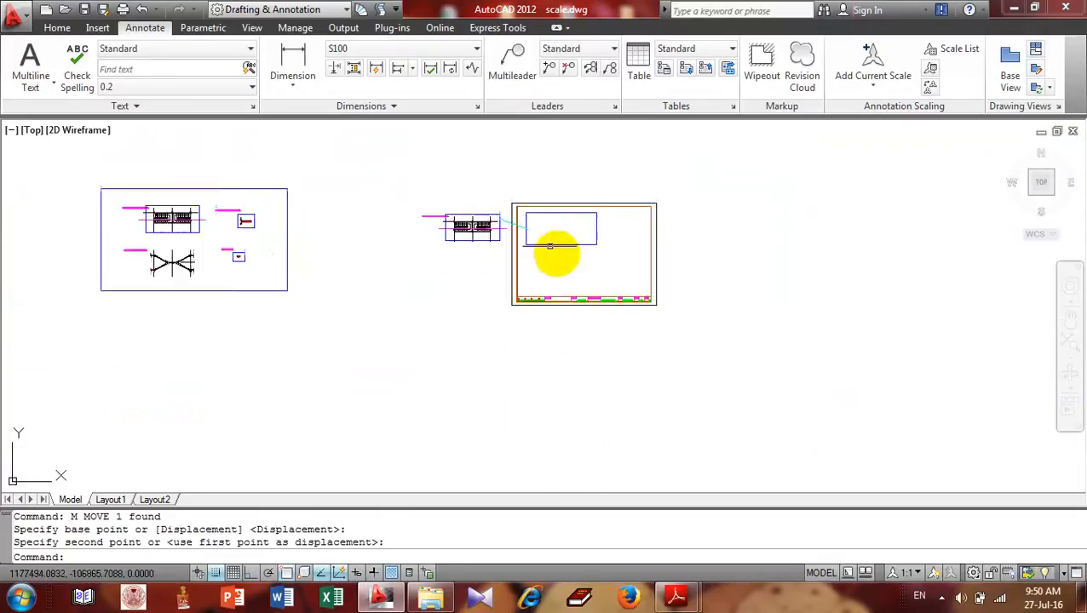
{"action": "scroll", "coordinate": [552, 252], "scroll_direction": "up", "scroll_amount": 3}
{"action": "type", "text": "REC"}
{"action": "key", "text": "Return"}
{"action": "scroll", "coordinate": [470, 255], "scroll_direction": "up", "scroll_amount": 4}
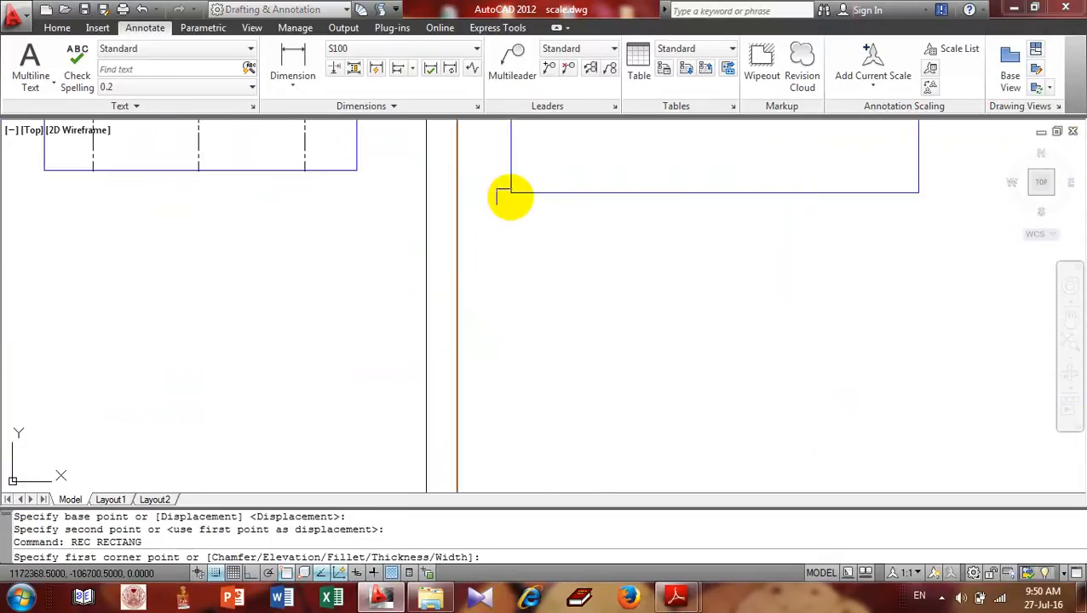
{"action": "left_click", "coordinate": [512, 260]}
{"action": "scroll", "coordinate": [576, 290], "scroll_direction": "down", "scroll_amount": 4}
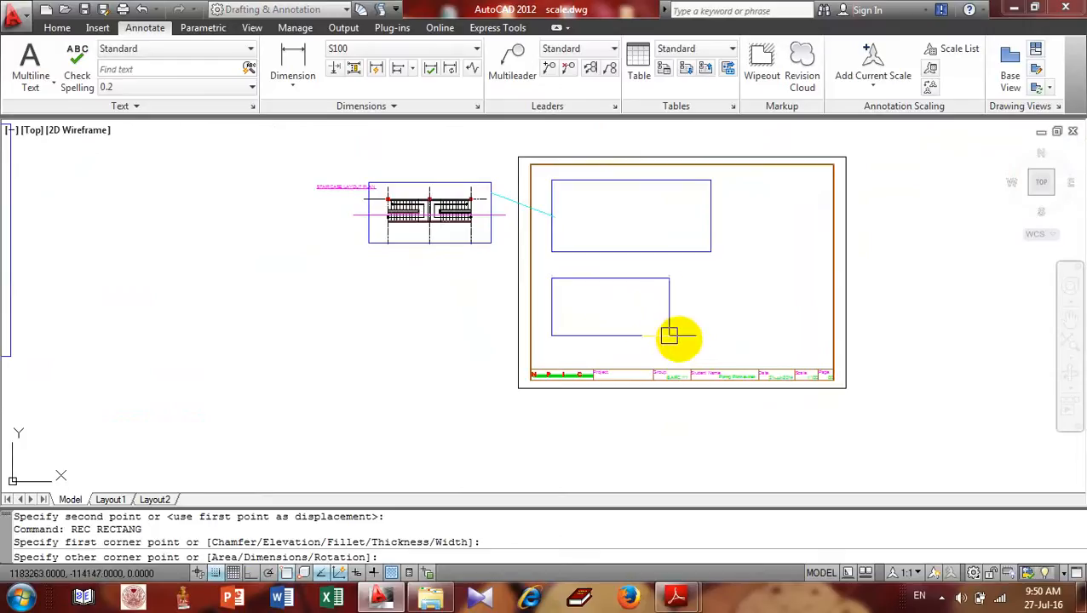
{"action": "left_click", "coordinate": [709, 344]}
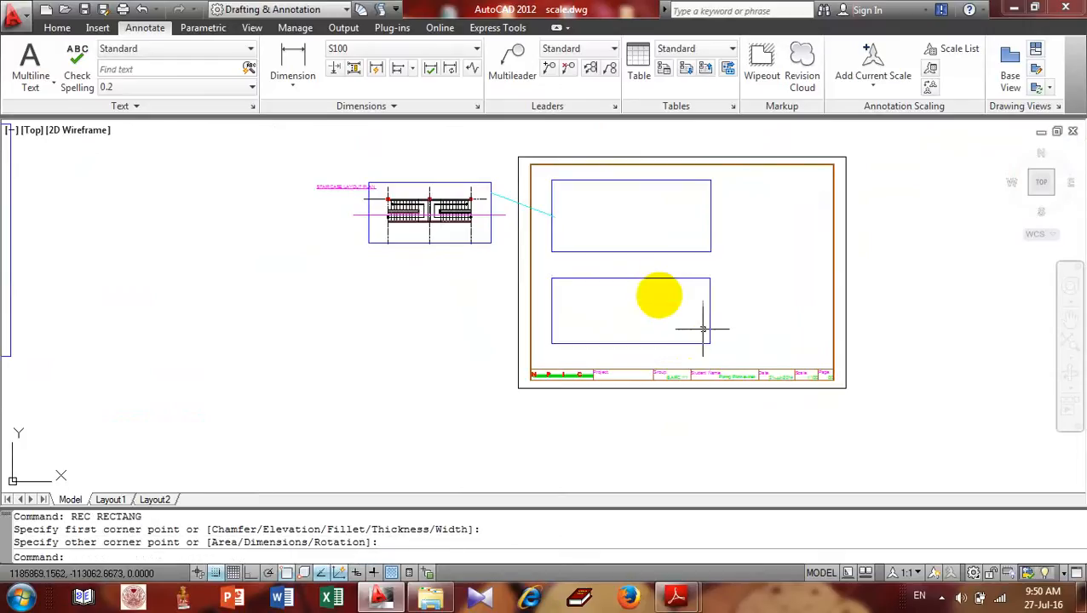
- Draw a rectangle framing the elevation plan view in the original drawings area
{"action": "scroll", "coordinate": [511, 307], "scroll_direction": "down", "scroll_amount": 4}
{"action": "scroll", "coordinate": [443, 281], "scroll_direction": "up", "scroll_amount": 4}
{"action": "middle_click_drag", "start_coordinate": [400, 309], "coordinate": [400, 255]}
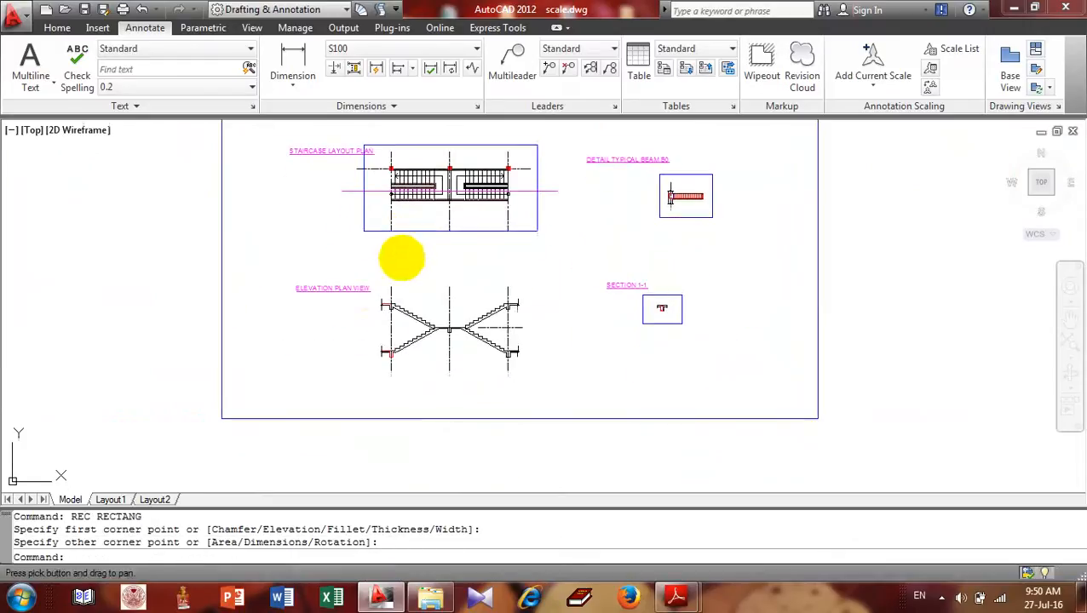
{"action": "type", "text": "rec"}
{"action": "key", "text": "Return"}
{"action": "scroll", "coordinate": [364, 298], "scroll_direction": "up", "scroll_amount": 3}
{"action": "scroll", "coordinate": [362, 275], "scroll_direction": "up", "scroll_amount": 1}
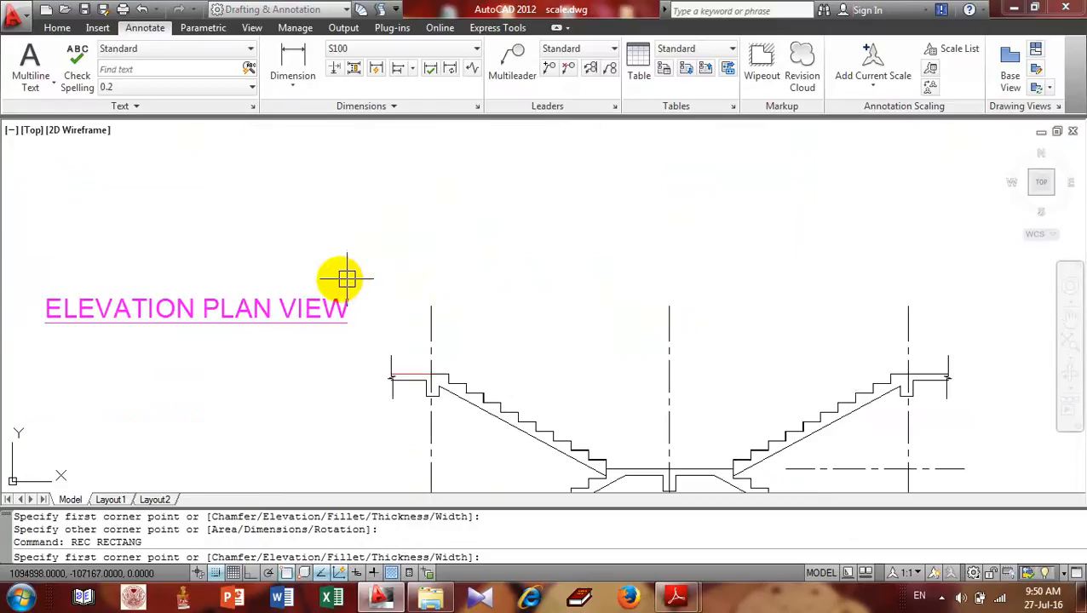
{"action": "left_click", "coordinate": [348, 275]}
{"action": "scroll", "coordinate": [390, 294], "scroll_direction": "down", "scroll_amount": 5}
{"action": "left_click", "coordinate": [543, 387]}
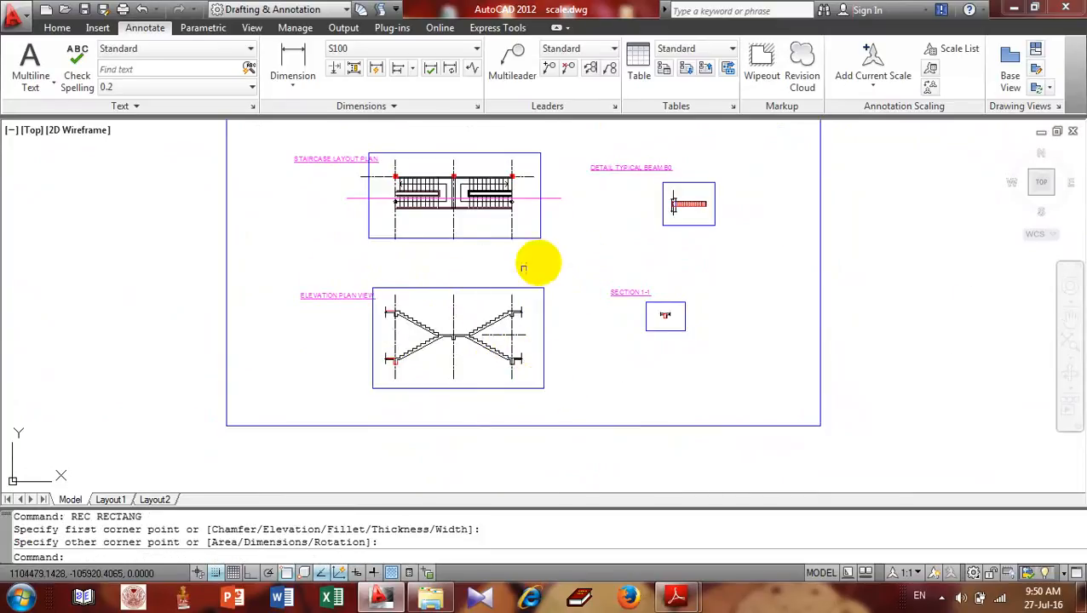
- Copy the framed elevation plan view with its title to the area below the copied staircase layout plan, beside the A4 sheet
{"action": "left_click", "coordinate": [557, 264]}
{"action": "left_click", "coordinate": [353, 396]}
{"action": "type", "text": "co"}
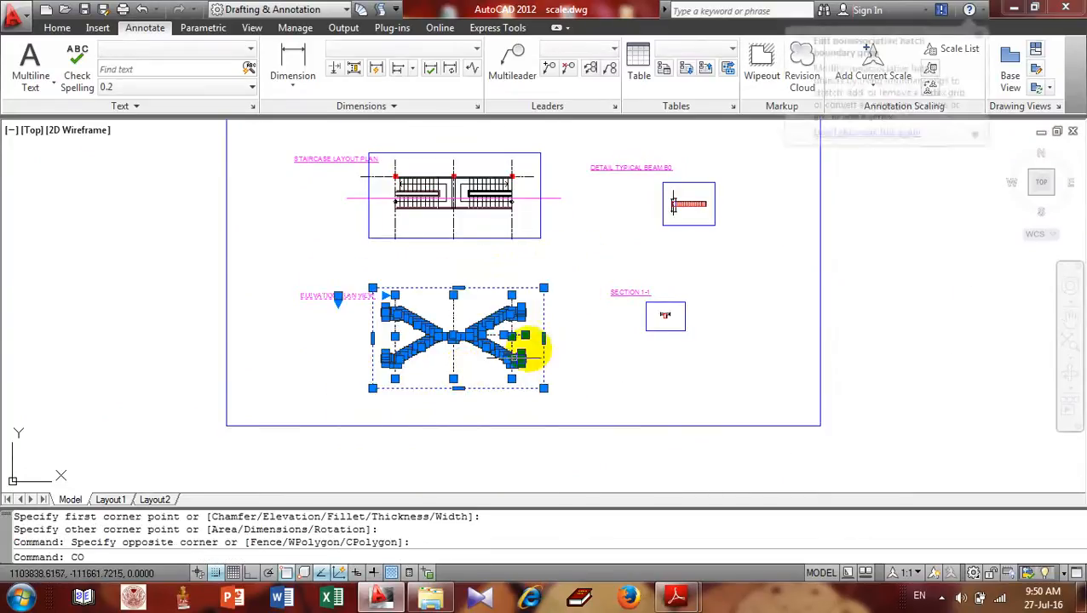
{"action": "key", "text": "Return"}
{"action": "left_click", "coordinate": [547, 339]}
{"action": "scroll", "coordinate": [546, 315], "scroll_direction": "down", "scroll_amount": 4}
{"action": "scroll", "coordinate": [700, 384], "scroll_direction": "up", "scroll_amount": 3}
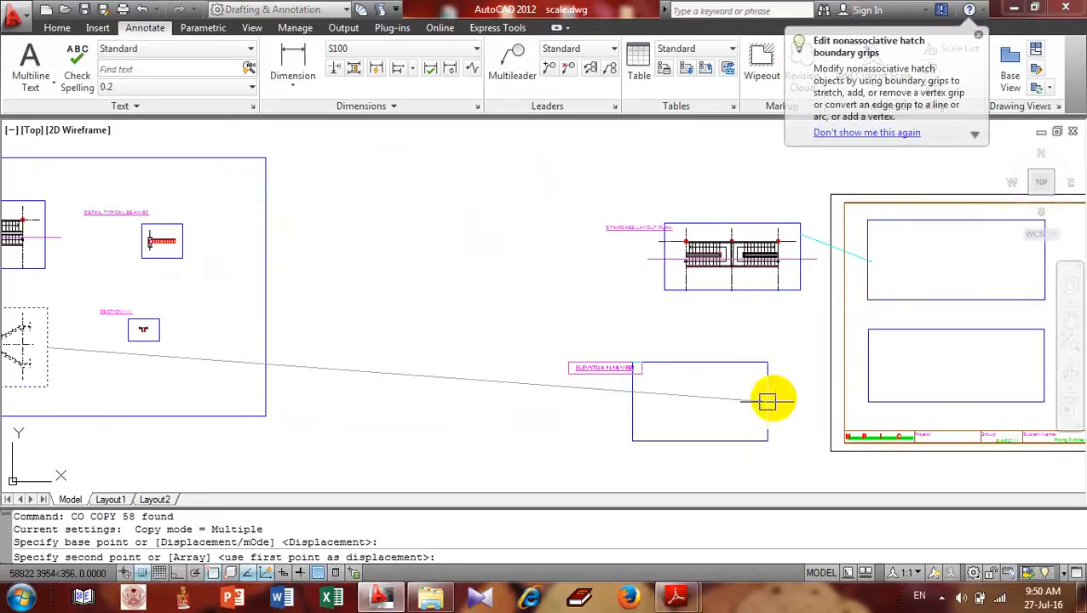
{"action": "left_click", "coordinate": [777, 414]}
{"action": "key", "text": "Return"}
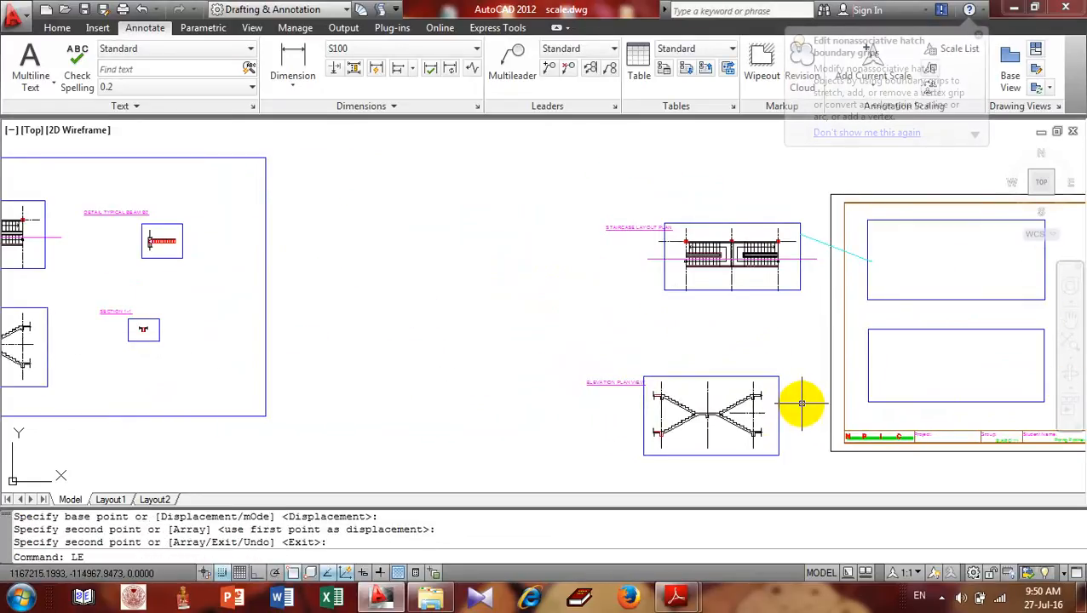
- Draw a leader from the left edge of the A4 sheet's lower rectangle to the copied elevation plan view's frame
{"action": "key", "text": "Escape"}
{"action": "type", "text": "LE"}
{"action": "key", "text": "Return"}
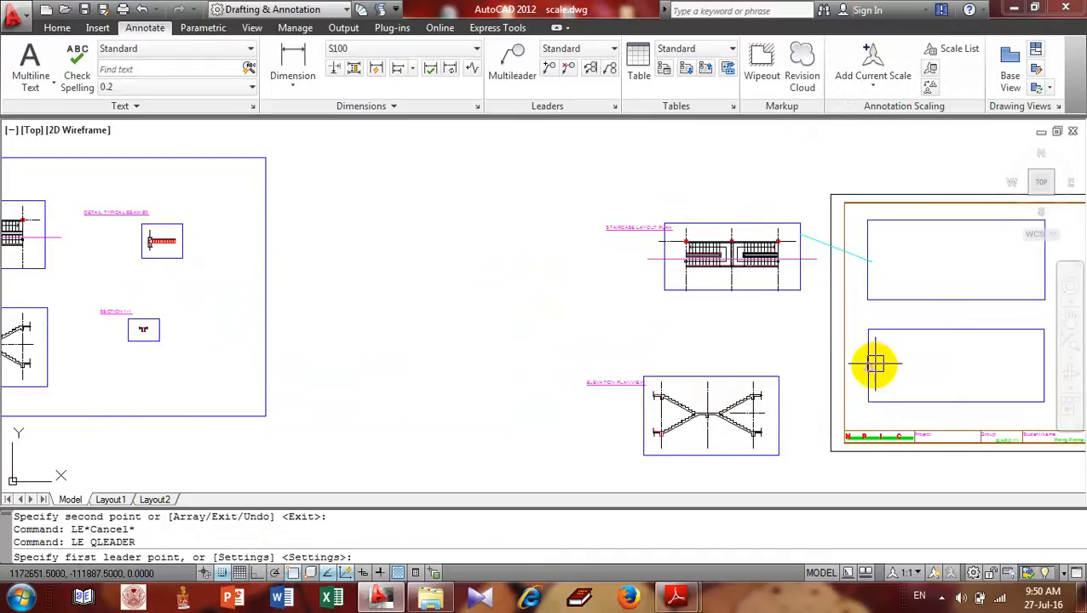
{"action": "left_click", "coordinate": [870, 365]}
{"action": "scroll", "coordinate": [817, 407], "scroll_direction": "up", "scroll_amount": 5}
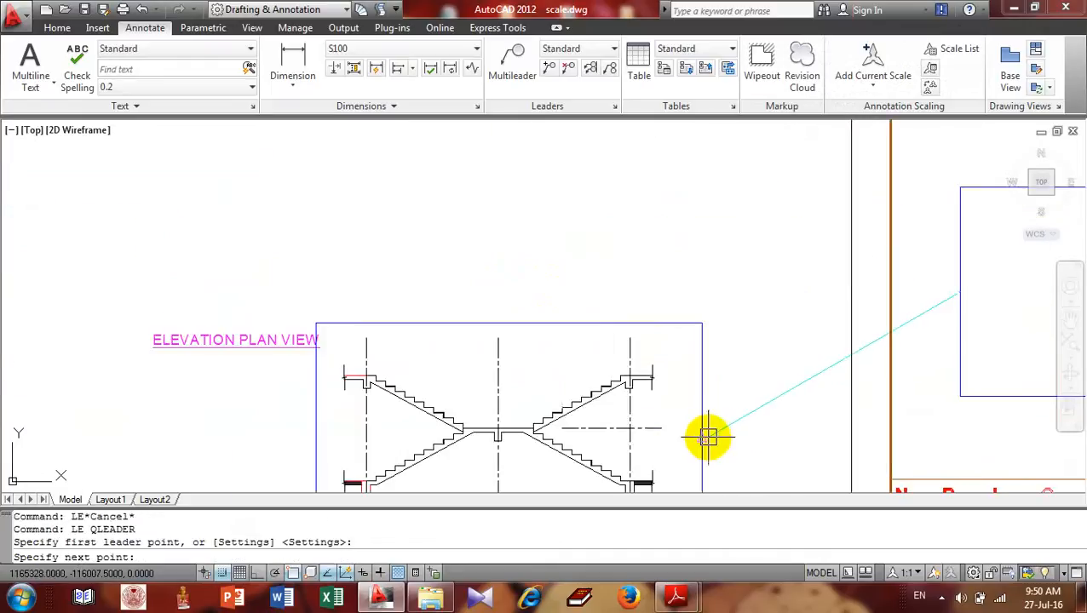
{"action": "left_click", "coordinate": [708, 435]}
{"action": "key", "text": "Escape"}
- Stretch the arrow end of the elevation view's leader to a point inside the A4 sheet's lower rectangle
{"action": "scroll", "coordinate": [887, 324], "scroll_direction": "down", "scroll_amount": 5}
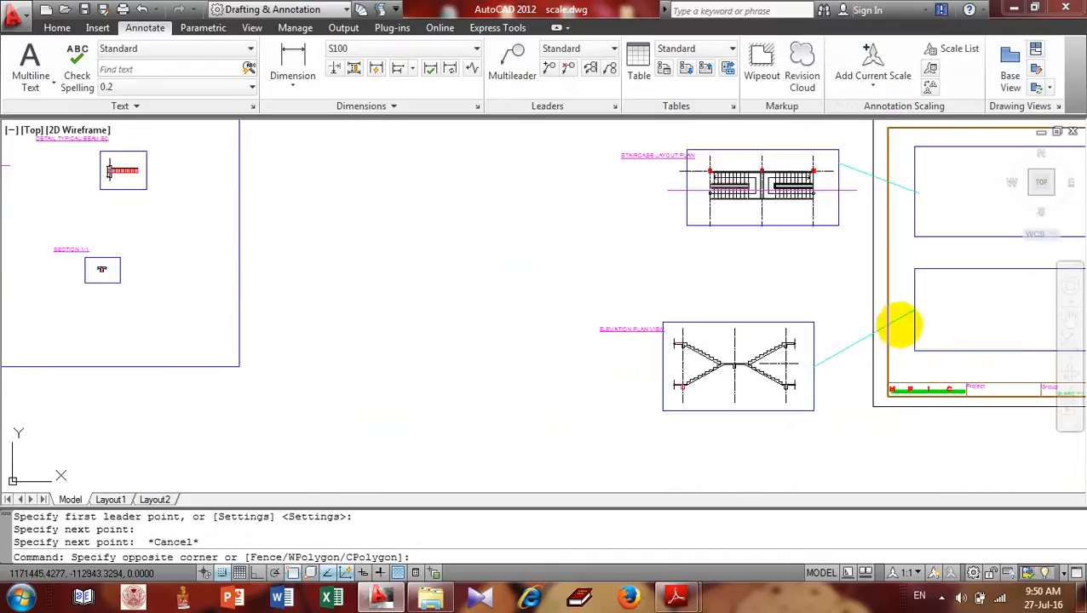
{"action": "left_click", "coordinate": [905, 315]}
{"action": "scroll", "coordinate": [920, 307], "scroll_direction": "up", "scroll_amount": 3}
{"action": "left_click", "coordinate": [899, 314]}
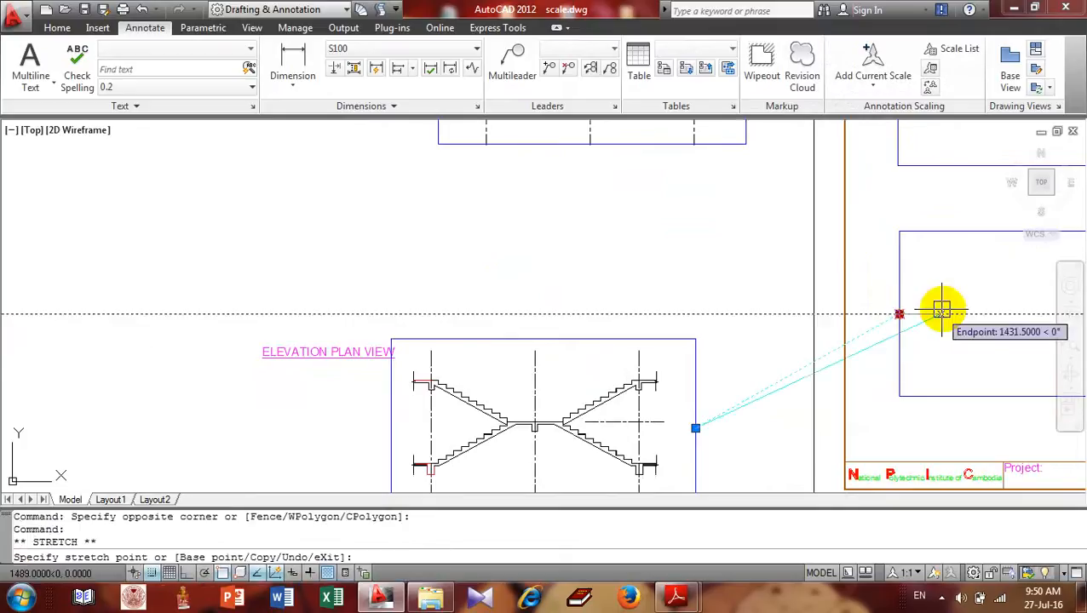
{"action": "left_click", "coordinate": [942, 311]}
{"action": "scroll", "coordinate": [643, 298], "scroll_direction": "down", "scroll_amount": 4}
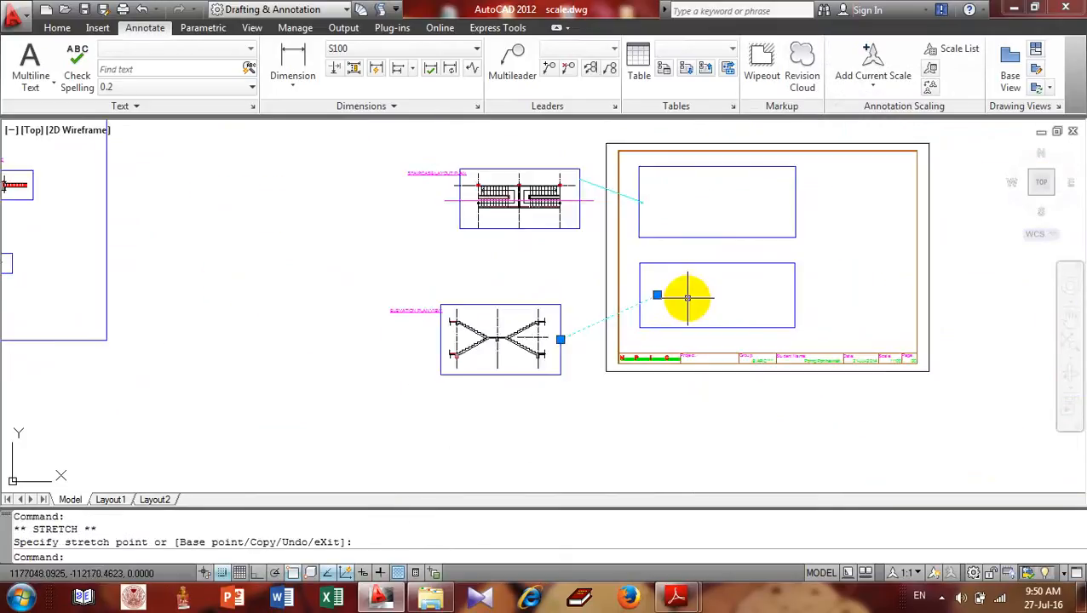
{"action": "scroll", "coordinate": [710, 174], "scroll_direction": "up", "scroll_amount": 2}
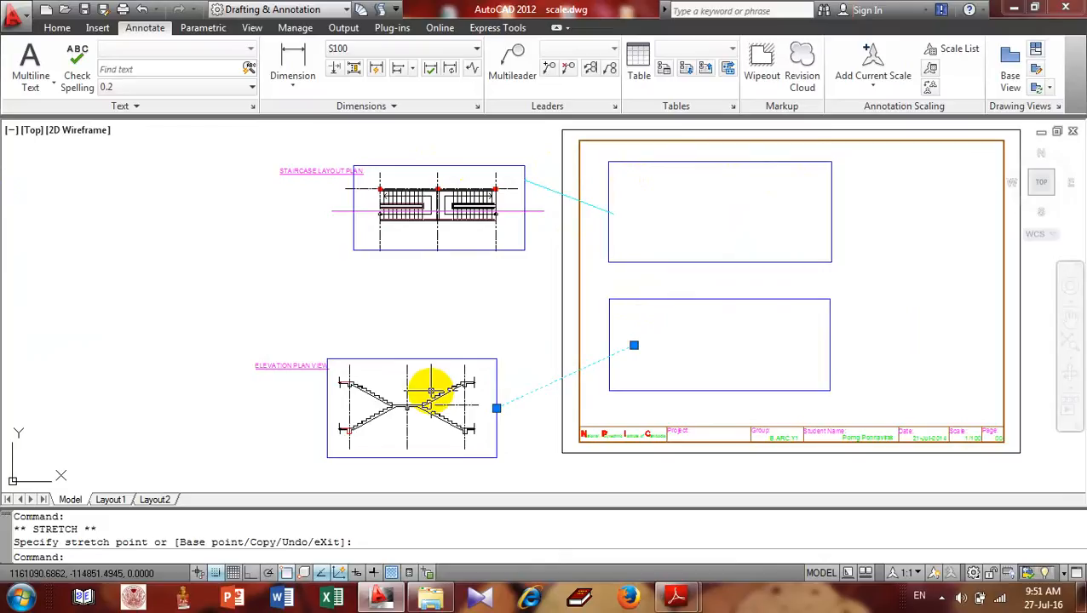
{"action": "scroll", "coordinate": [637, 317], "scroll_direction": "down", "scroll_amount": 1}
{"action": "scroll", "coordinate": [478, 308], "scroll_direction": "down", "scroll_amount": 2}
{"action": "scroll", "coordinate": [229, 268], "scroll_direction": "up", "scroll_amount": 2}
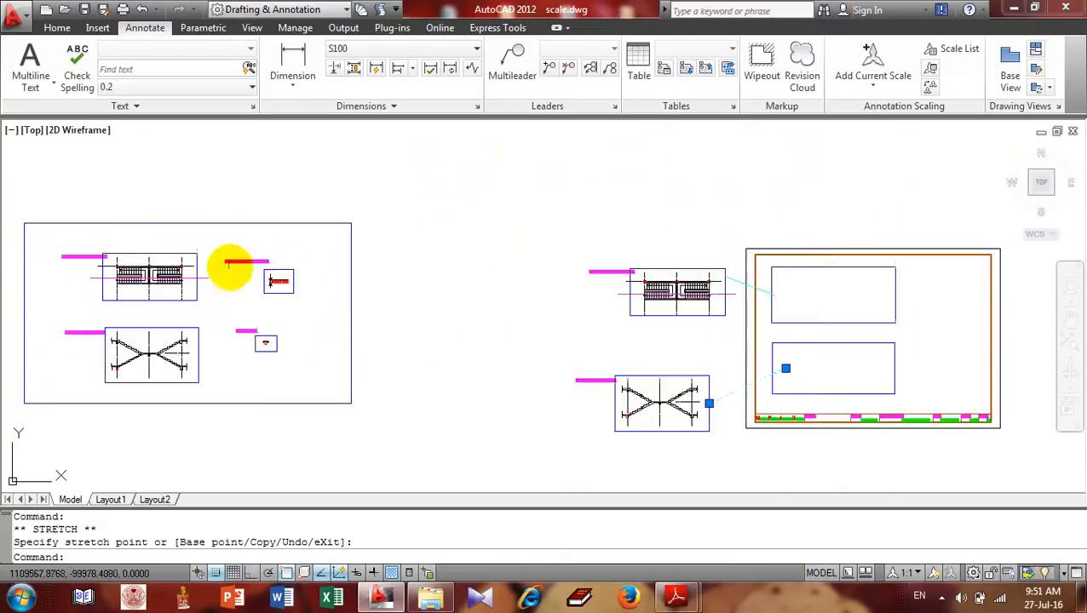
{"action": "scroll", "coordinate": [230, 268], "scroll_direction": "up", "scroll_amount": 5}
{"action": "left_click", "coordinate": [305, 258]}
{"action": "left_click", "coordinate": [519, 393]}
{"action": "type", "text": "C"}
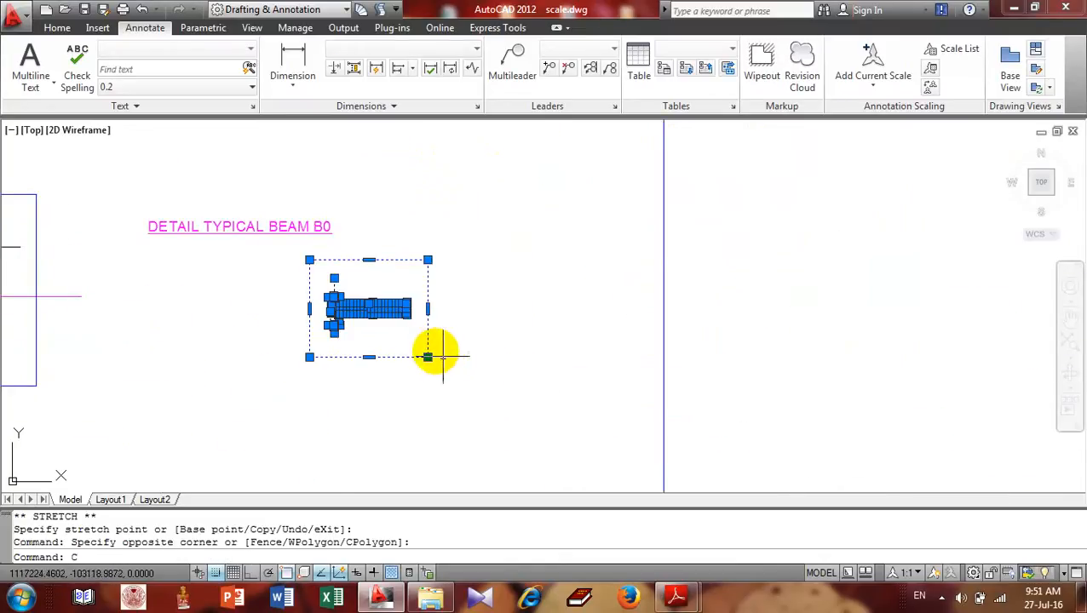
{"action": "key", "text": "Escape"}
- Copy the typical beam B0 detail, without its frame and title, to the empty area right of the copied A4 sheet
{"action": "scroll", "coordinate": [334, 281], "scroll_direction": "up", "scroll_amount": 3}
{"action": "left_click", "coordinate": [272, 246]}
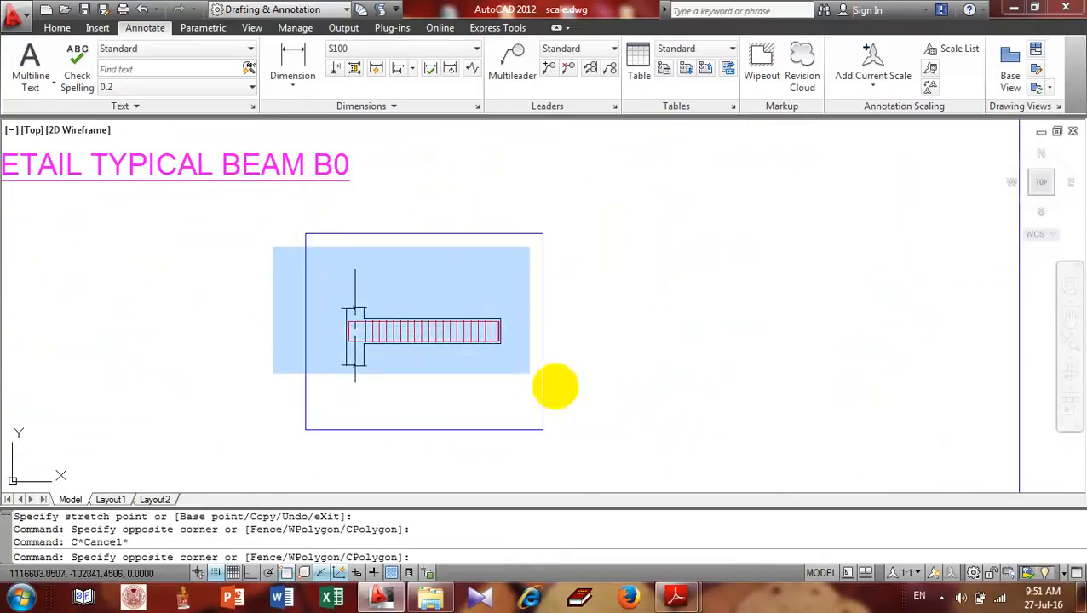
{"action": "left_click", "coordinate": [555, 388]}
{"action": "type", "text": "co"}
{"action": "key", "text": "Return"}
{"action": "left_click", "coordinate": [473, 332]}
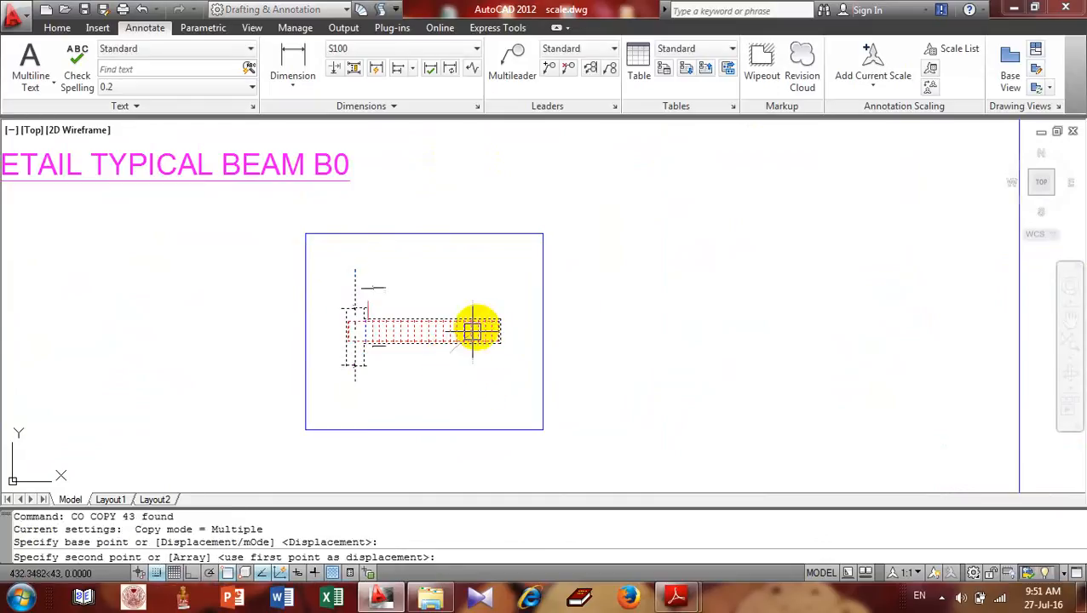
{"action": "scroll", "coordinate": [472, 333], "scroll_direction": "down", "scroll_amount": 5}
{"action": "scroll", "coordinate": [873, 400], "scroll_direction": "up", "scroll_amount": 6}
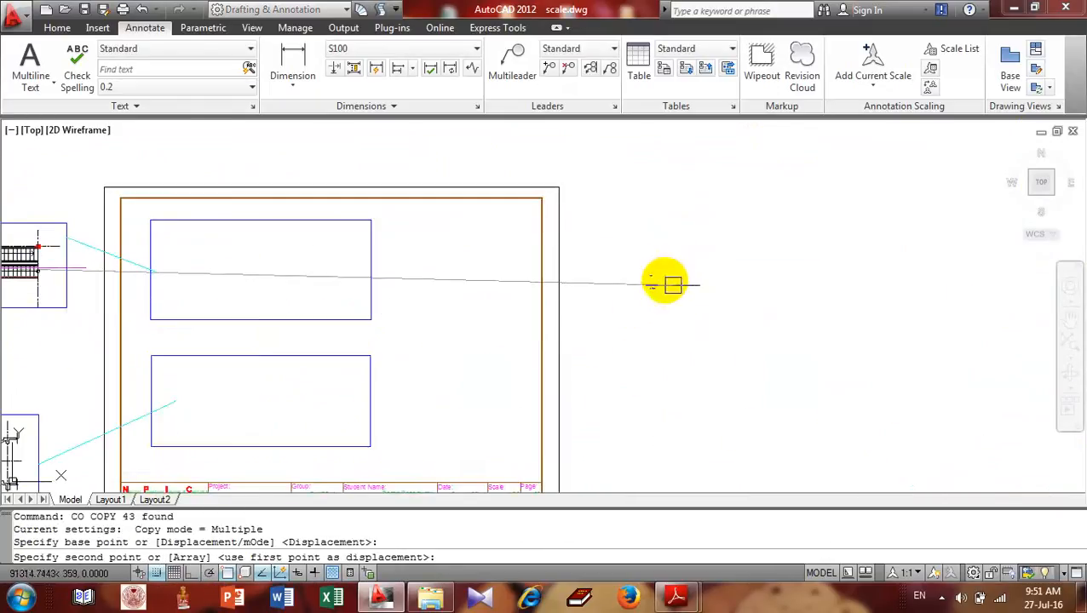
{"action": "left_click", "coordinate": [652, 273]}
{"action": "key", "text": "Return"}
- Move the copied beam B0 detail into the A4 sheet, to the empty area beside the upper rectangle
{"action": "left_click", "coordinate": [626, 242]}
{"action": "left_click", "coordinate": [768, 322]}
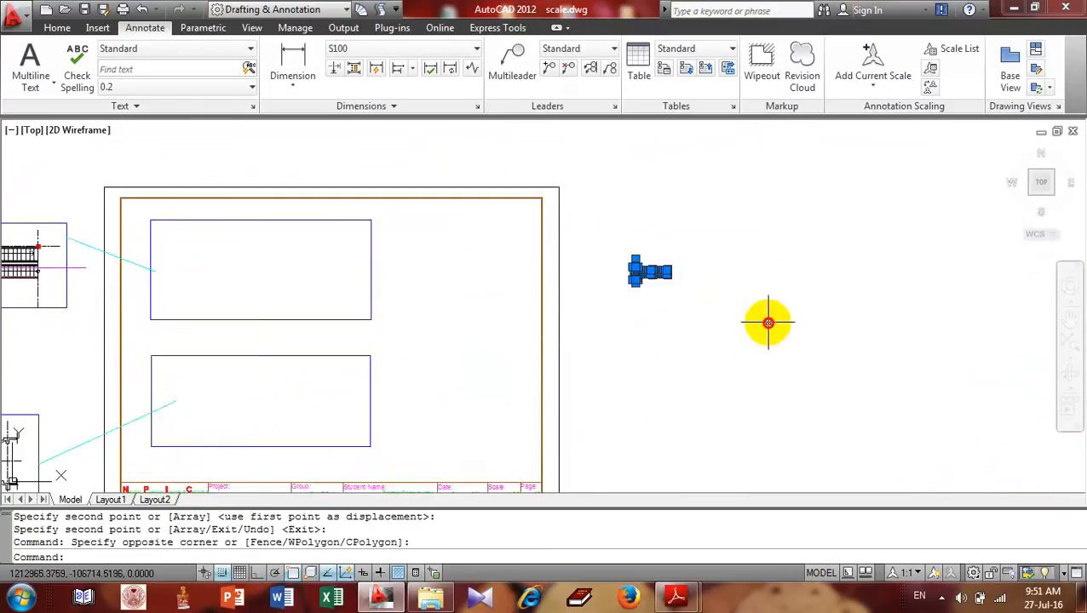
{"action": "type", "text": "m"}
{"action": "key", "text": "Return"}
{"action": "left_click", "coordinate": [662, 274]}
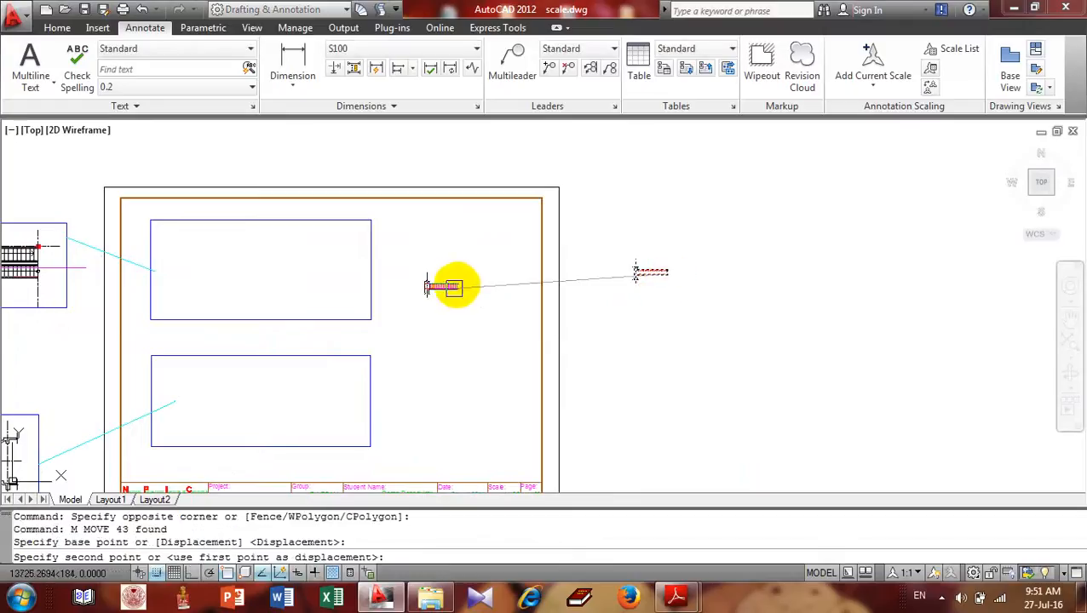
{"action": "left_click", "coordinate": [460, 277]}
- Move the beam B0 detail back out of the A4 sheet to the empty area right of it
{"action": "left_click", "coordinate": [422, 247]}
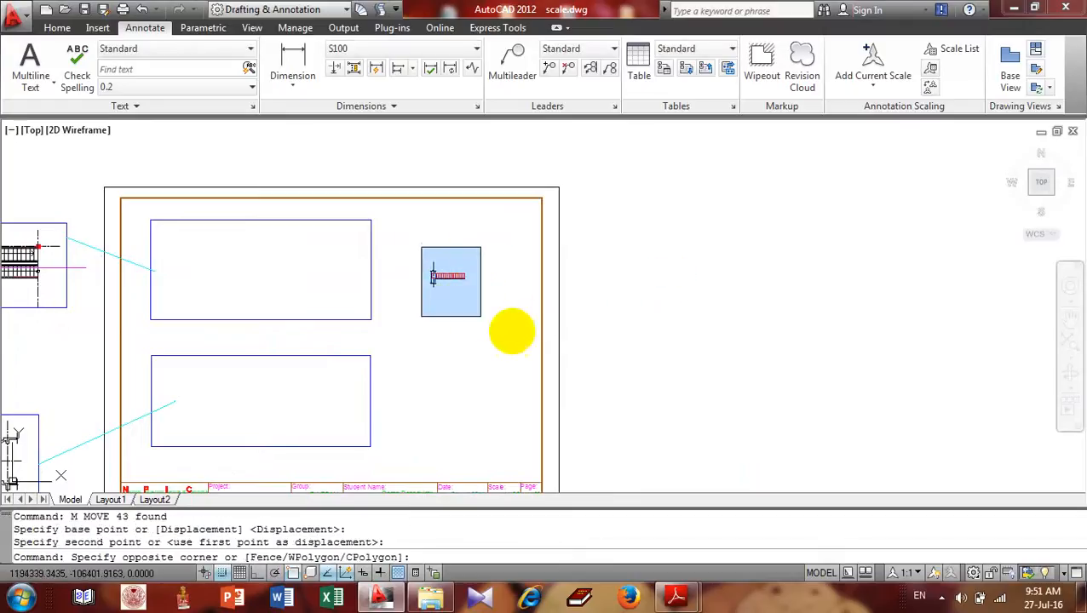
{"action": "left_click", "coordinate": [515, 336]}
{"action": "type", "text": "m"}
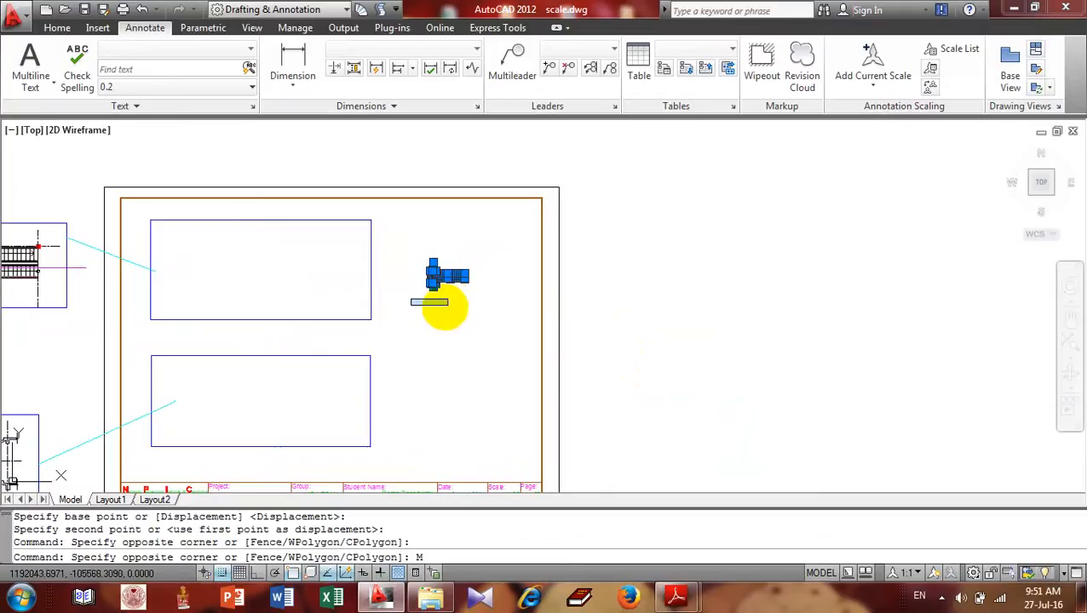
{"action": "key", "text": "Escape"}
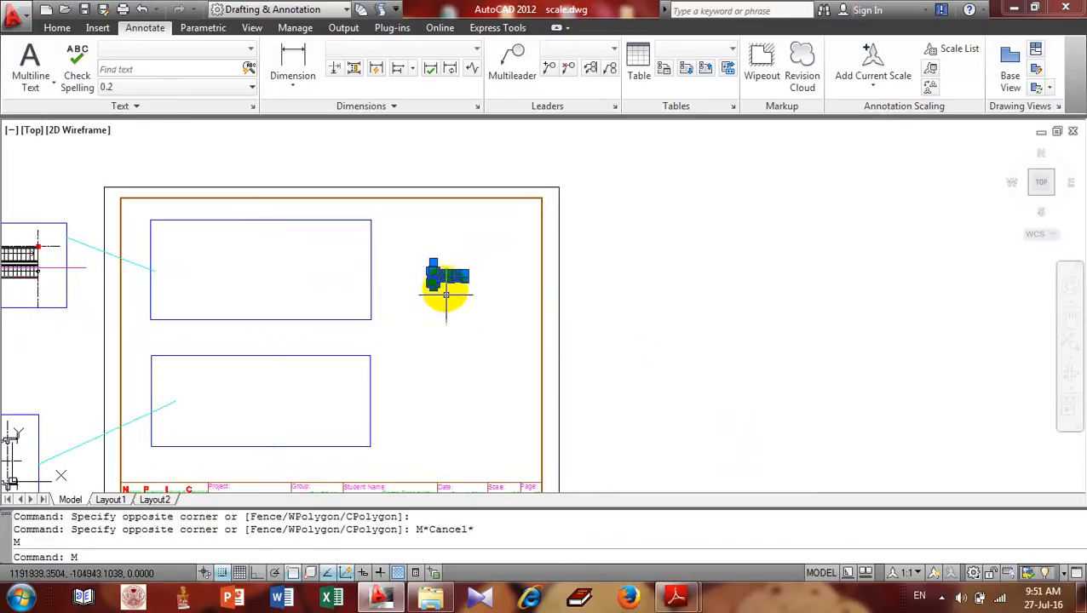
{"action": "key", "text": "Return"}
{"action": "left_click", "coordinate": [445, 287]}
{"action": "left_click", "coordinate": [682, 285]}
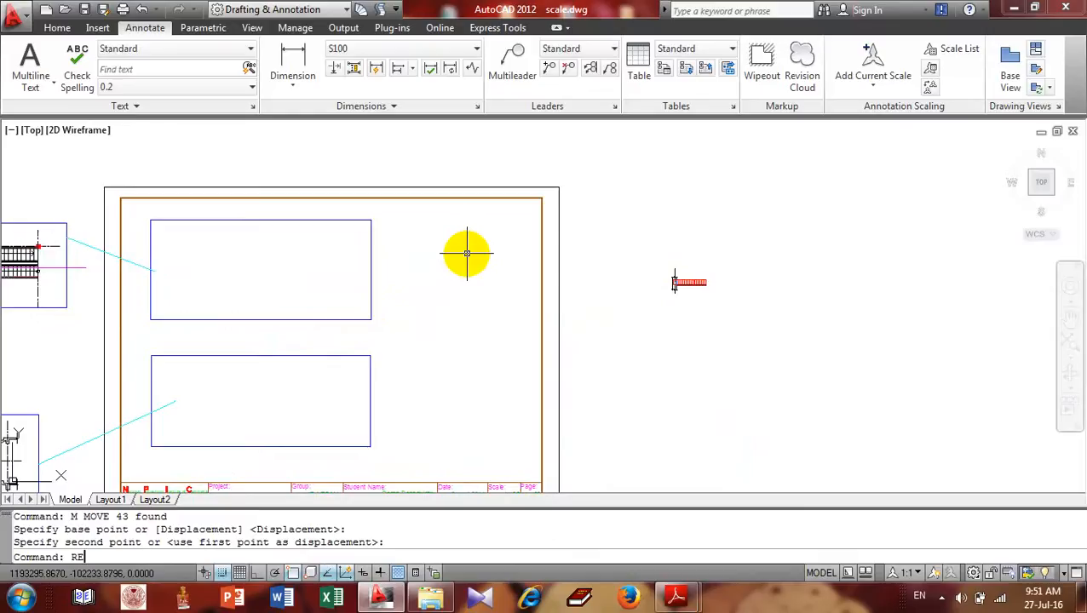
- Draw a small horizontal rectangle inside the A4 sheet, to the right of the upper large rectangle
{"action": "key", "text": "Return"}
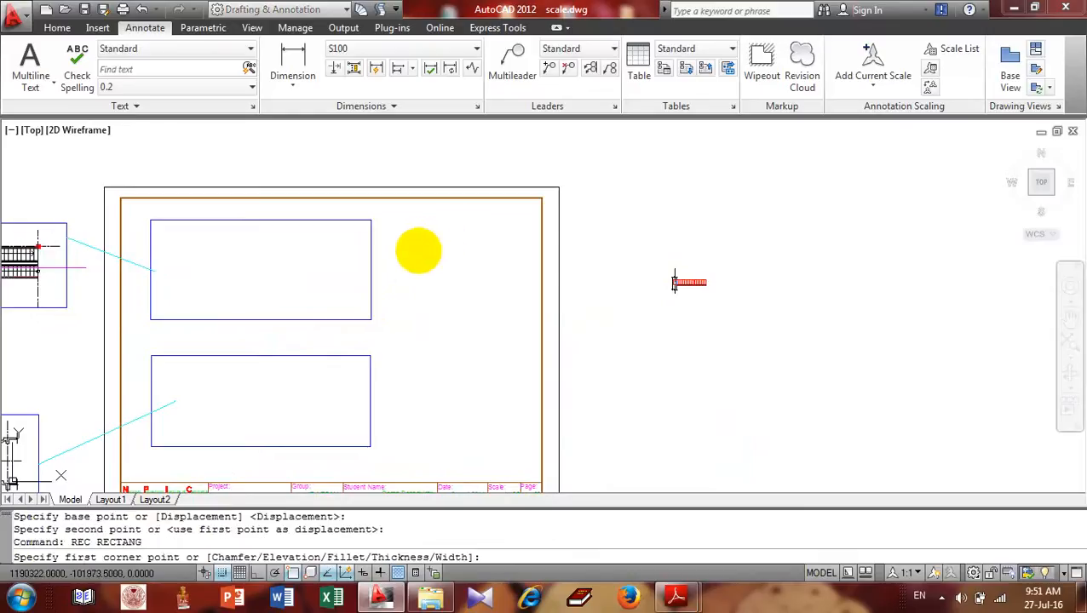
{"action": "left_click", "coordinate": [412, 250]}
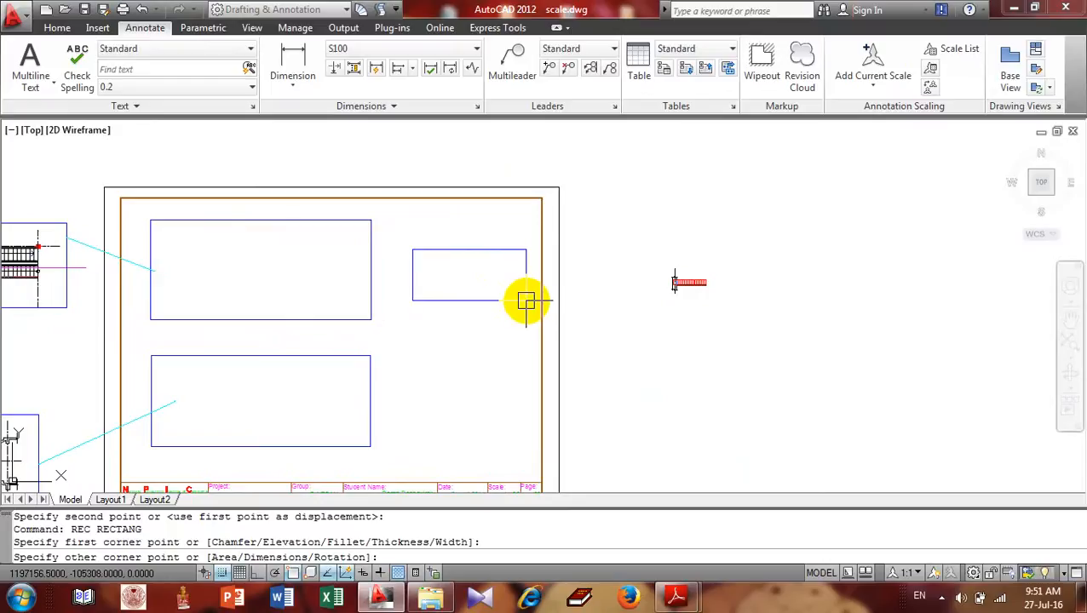
{"action": "left_click", "coordinate": [526, 300]}
- Draw a rectangular frame around the beam B0 detail beside the A4 sheet
{"action": "scroll", "coordinate": [680, 281], "scroll_direction": "up", "scroll_amount": 2}
{"action": "type", "text": "RE"}
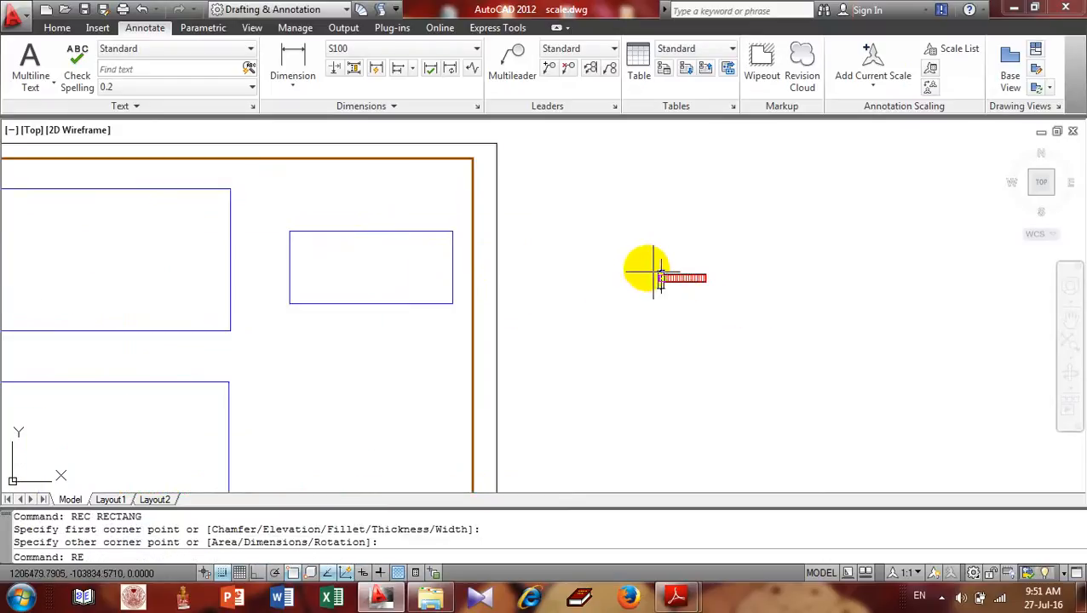
{"action": "type", "text": "C"}
{"action": "key", "text": "Return"}
{"action": "scroll", "coordinate": [645, 259], "scroll_direction": "up", "scroll_amount": 2}
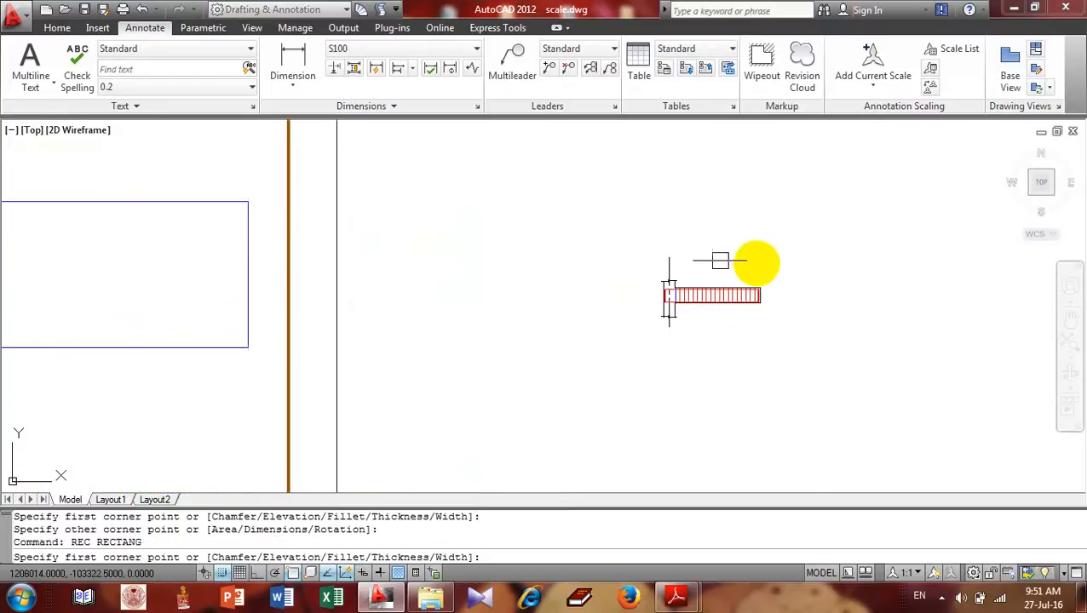
{"action": "left_click", "coordinate": [774, 265]}
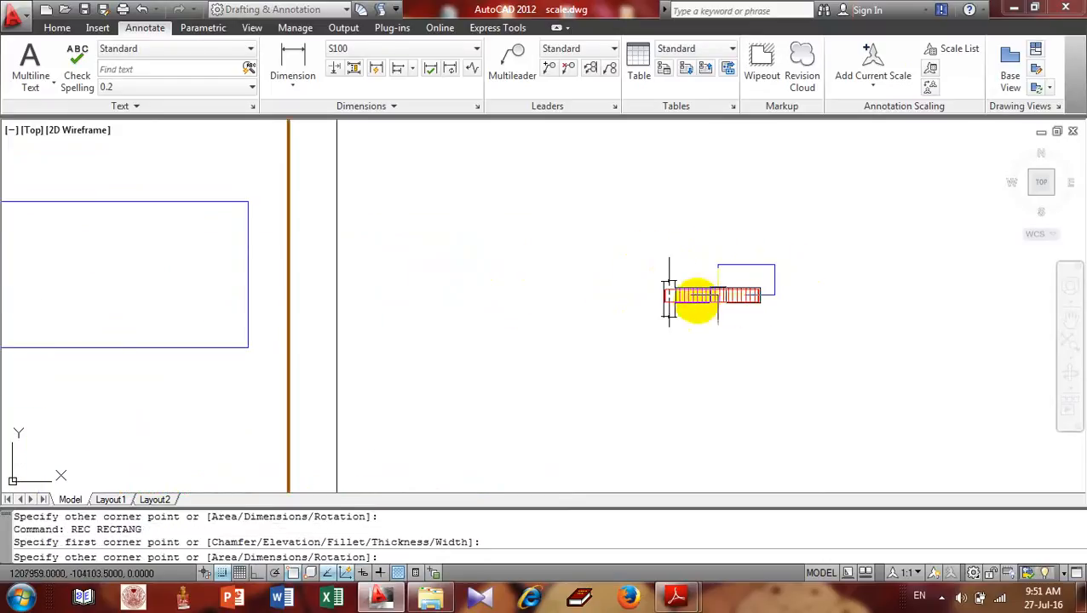
{"action": "left_click", "coordinate": [634, 329]}
{"action": "scroll", "coordinate": [591, 290], "scroll_direction": "down", "scroll_amount": 1}
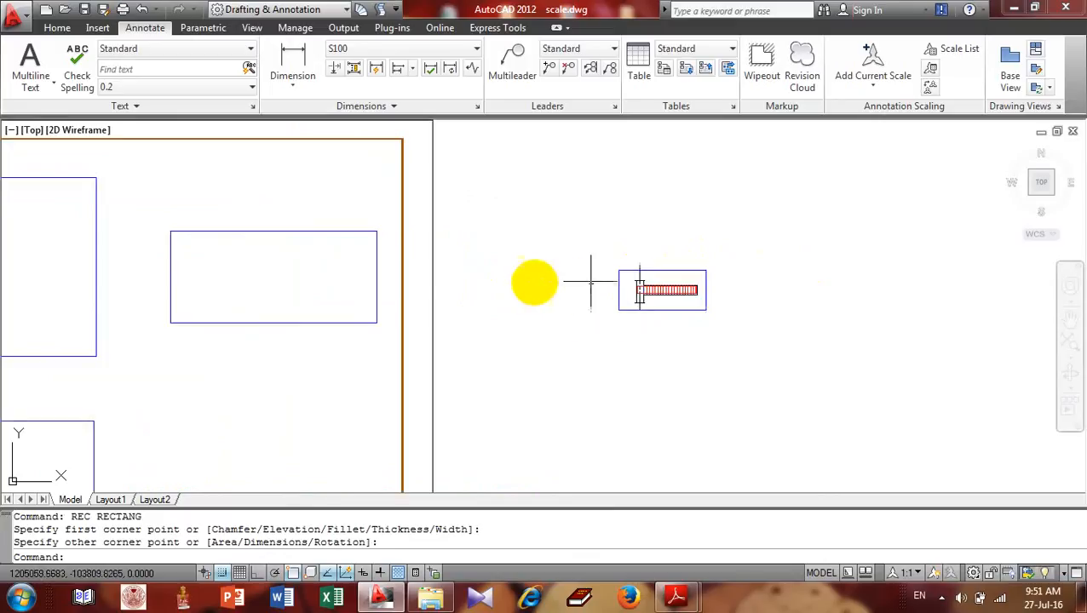
- Widen the A4 sheet's upper-right rectangle by stretching its left and right edges slightly outward
{"action": "left_click", "coordinate": [331, 262]}
{"action": "left_click", "coordinate": [169, 271]}
{"action": "scroll", "coordinate": [165, 279], "scroll_direction": "up", "scroll_amount": 2}
{"action": "left_click", "coordinate": [162, 279]}
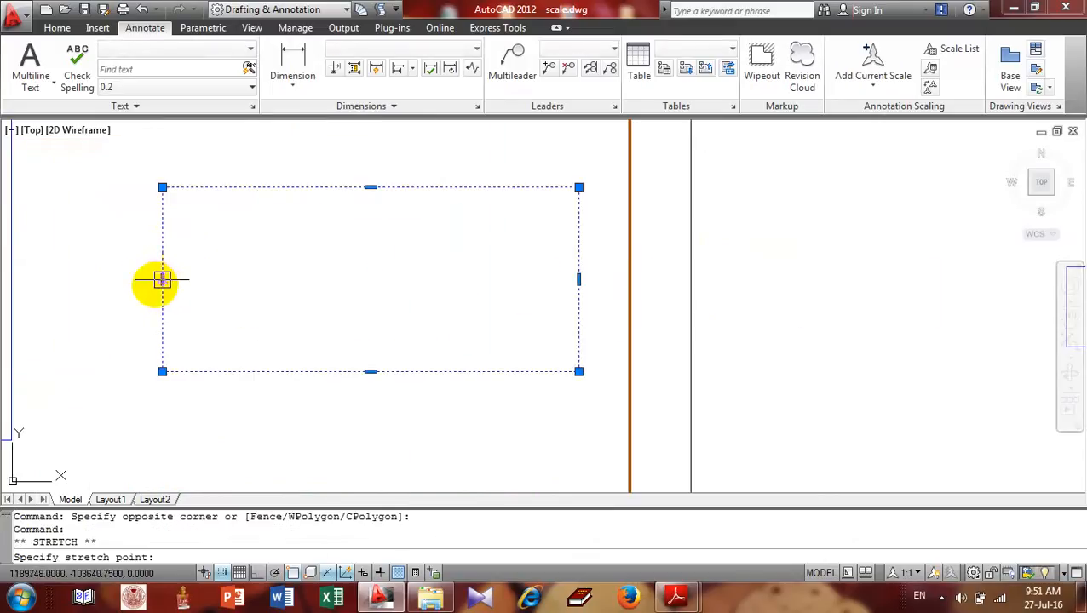
{"action": "left_click", "coordinate": [115, 280]}
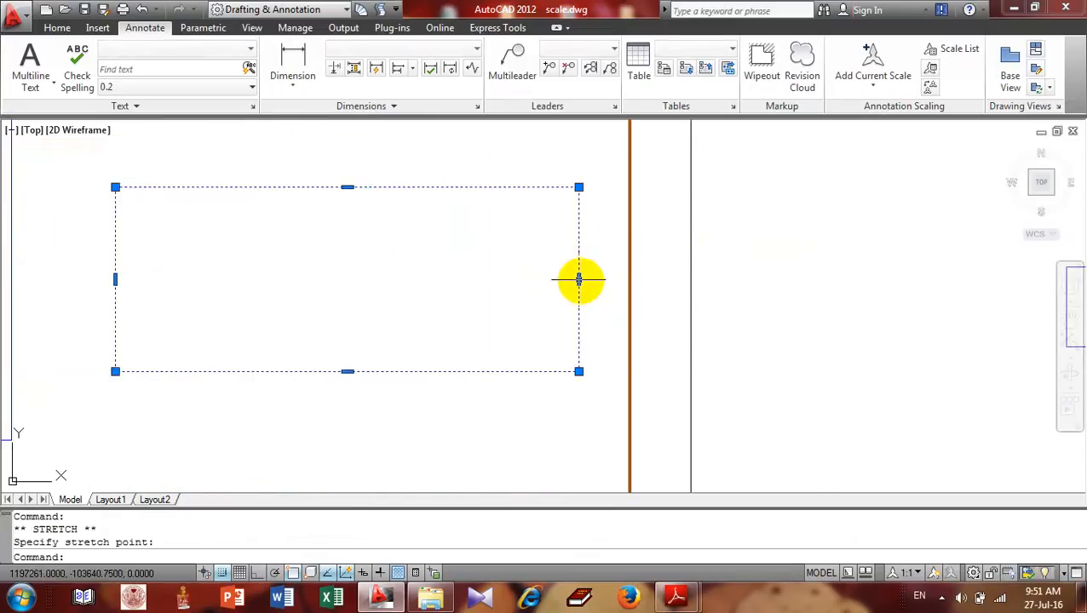
{"action": "left_click", "coordinate": [578, 279]}
{"action": "left_click", "coordinate": [590, 279]}
{"action": "key", "text": "Escape"}
- Draw a leader from the right edge of the sheet's upper-right rectangle to the beam B0 detail's frame
{"action": "scroll", "coordinate": [510, 235], "scroll_direction": "down", "scroll_amount": 3}
{"action": "scroll", "coordinate": [509, 235], "scroll_direction": "up", "scroll_amount": 1}
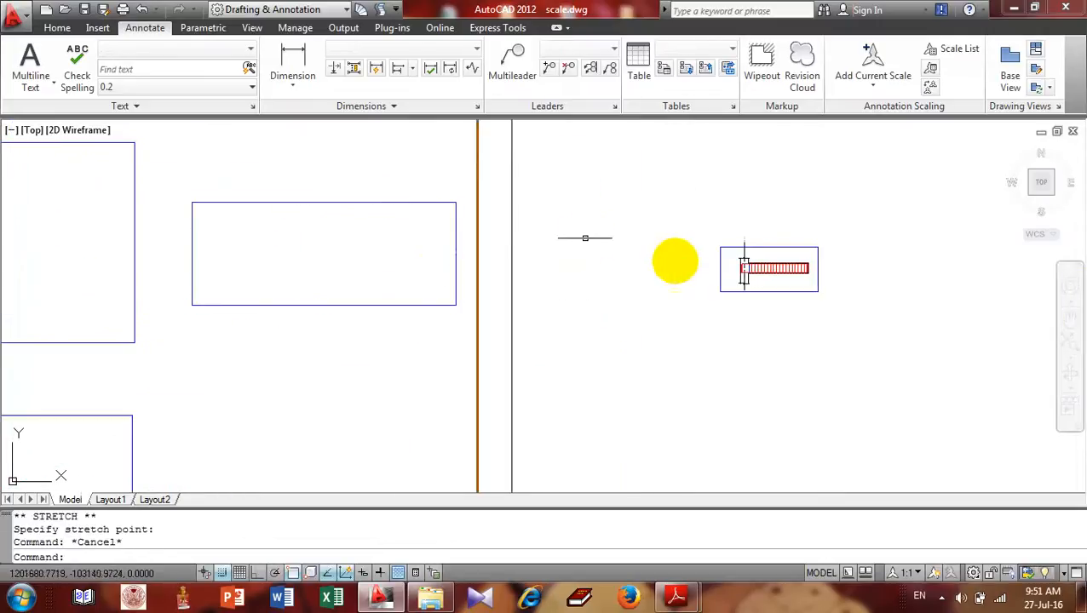
{"action": "type", "text": "L"}
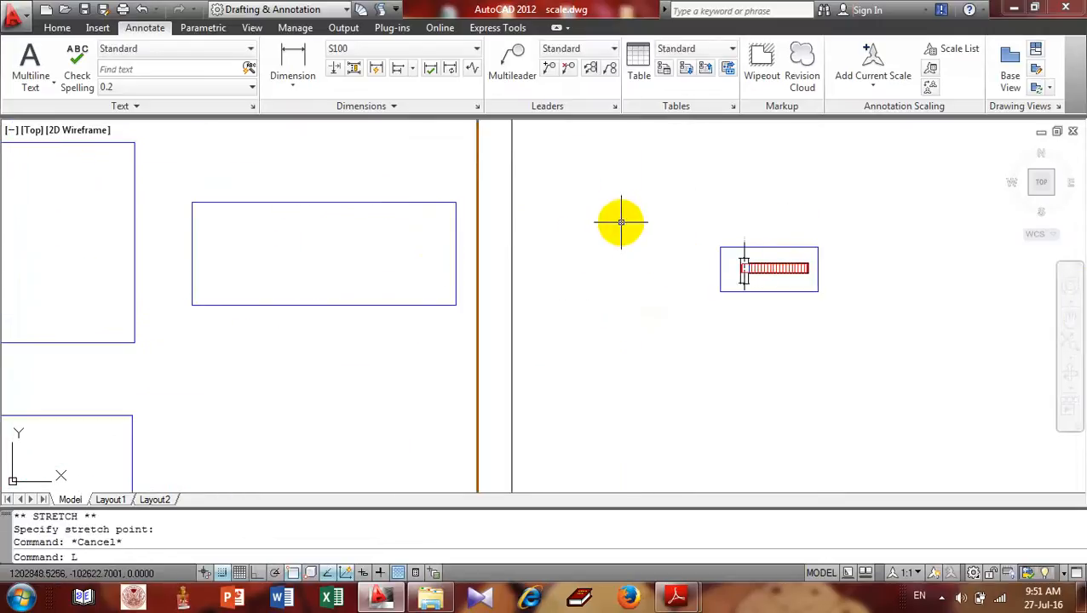
{"action": "type", "text": "E"}
{"action": "key", "text": "Return"}
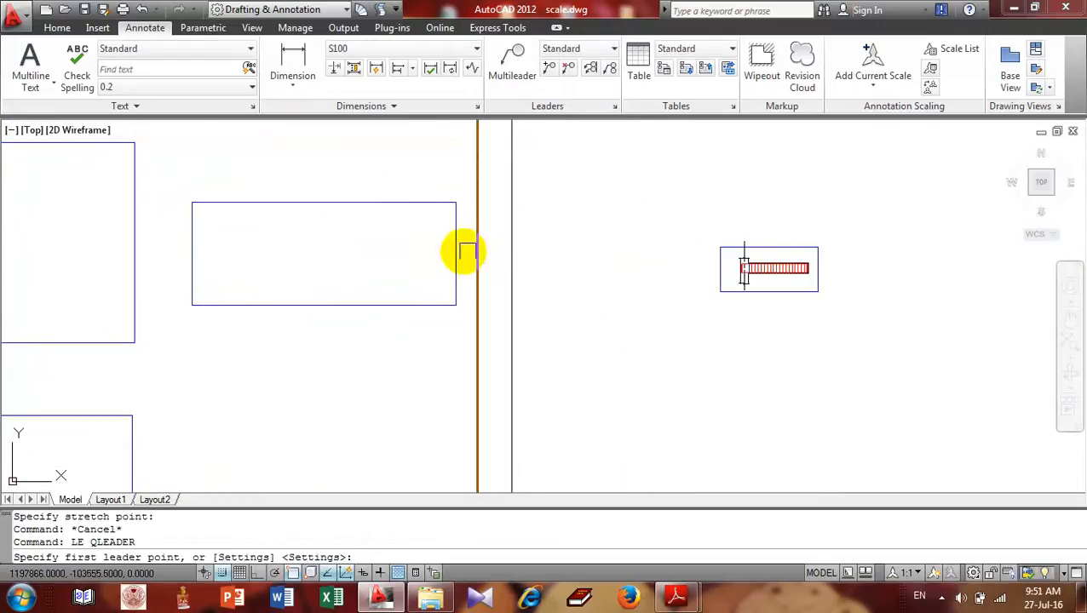
{"action": "left_click", "coordinate": [456, 253]}
{"action": "scroll", "coordinate": [672, 271], "scroll_direction": "up", "scroll_amount": 3}
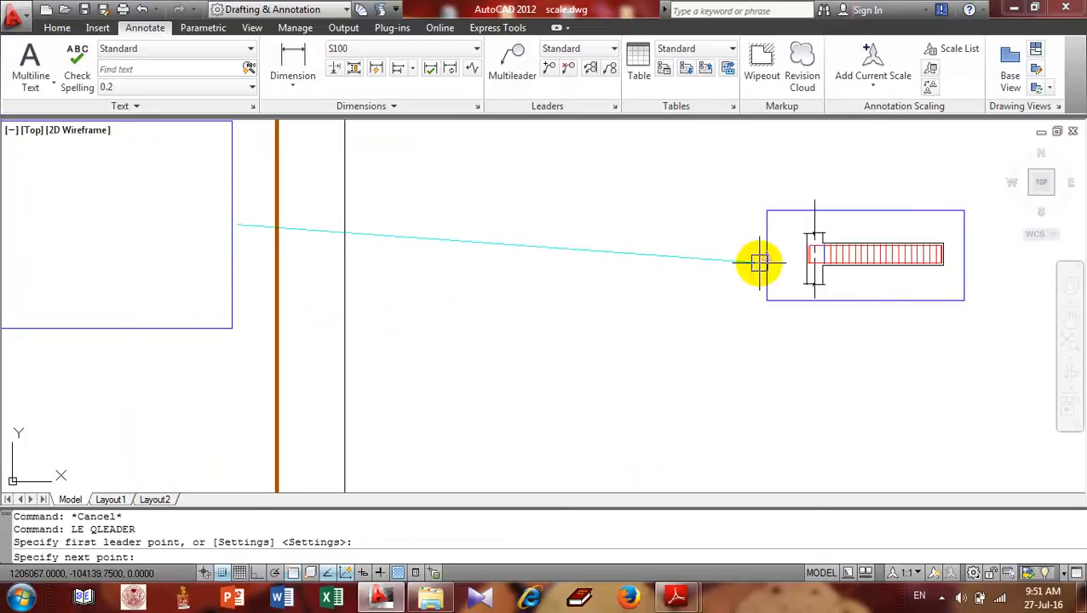
{"action": "left_click", "coordinate": [753, 260]}
{"action": "key", "text": "Escape"}
- Draw a small, nearly square rectangle in the A4 sheet's lower-right area, below the beam rectangle
{"action": "scroll", "coordinate": [852, 294], "scroll_direction": "down", "scroll_amount": 5}
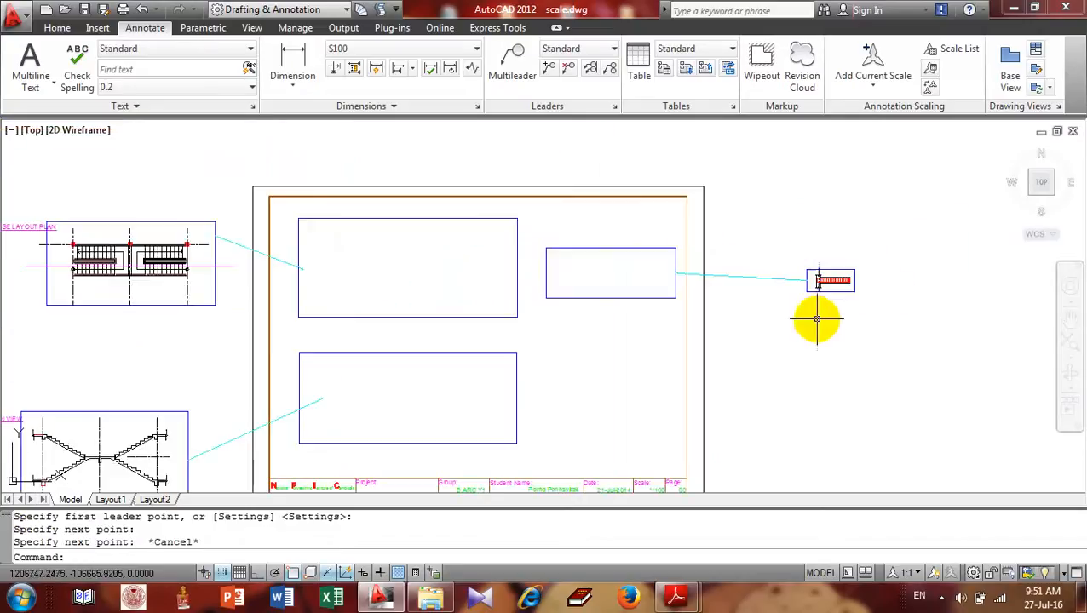
{"action": "scroll", "coordinate": [703, 291], "scroll_direction": "down", "scroll_amount": 4}
{"action": "scroll", "coordinate": [674, 281], "scroll_direction": "up", "scroll_amount": 2}
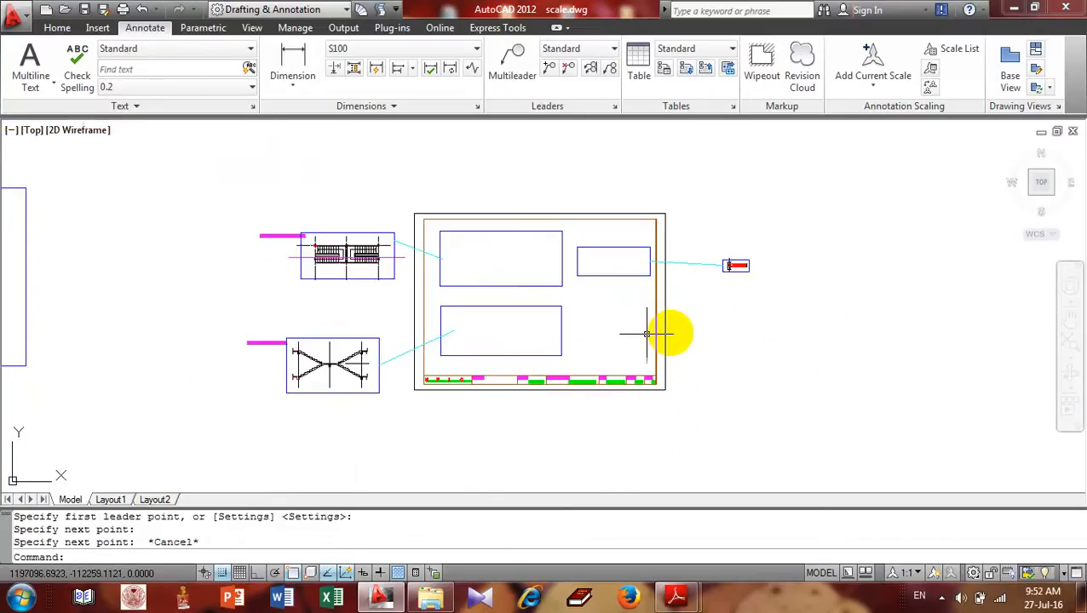
{"action": "scroll", "coordinate": [686, 315], "scroll_direction": "up", "scroll_amount": 2}
{"action": "middle_click_drag", "start_coordinate": [582, 335], "coordinate": [631, 302]}
{"action": "type", "text": "RE"}
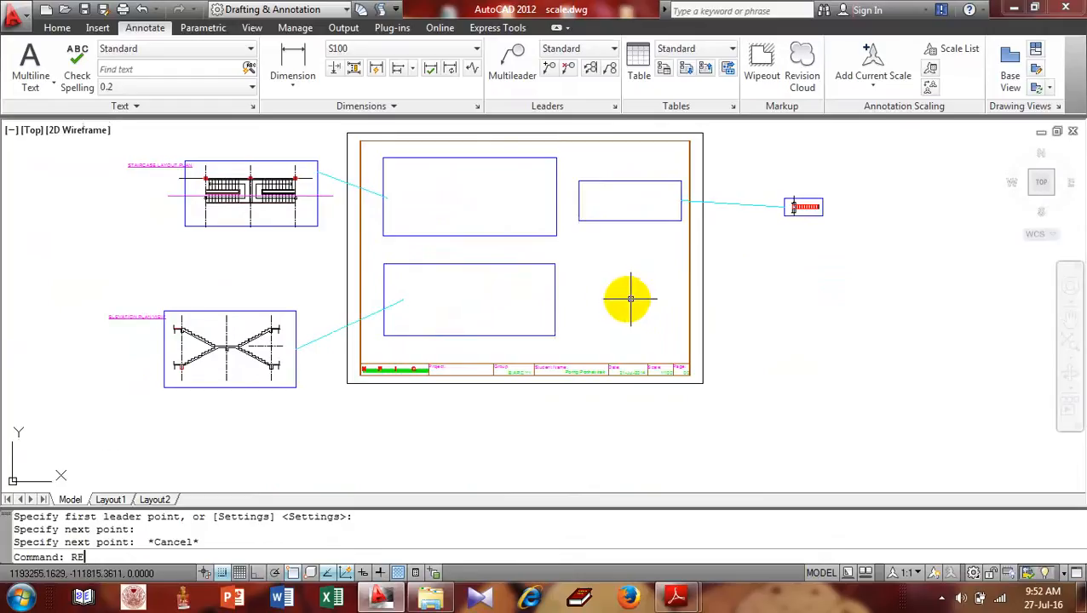
{"action": "type", "text": "C"}
{"action": "key", "text": "Return"}
{"action": "left_click", "coordinate": [606, 271]}
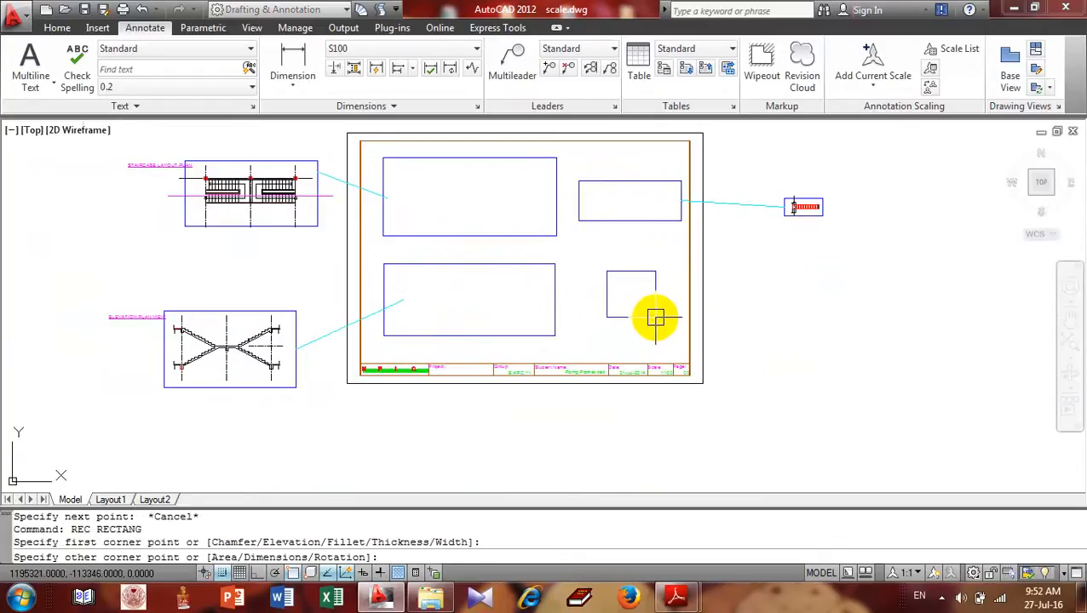
{"action": "left_click", "coordinate": [656, 318]}
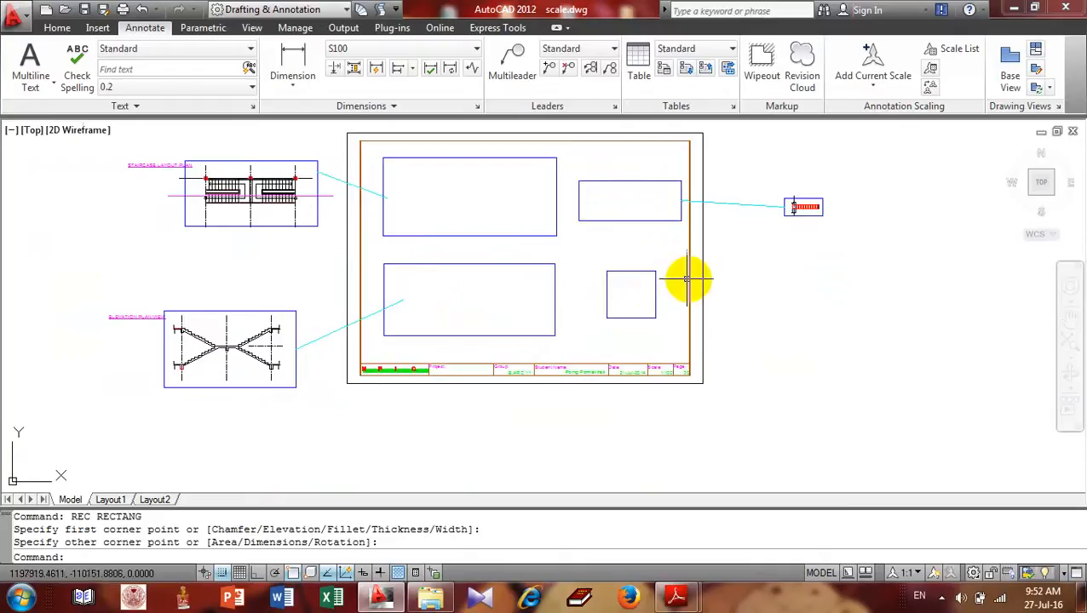
- Copy the SECTION 1-1 beam drawing, without its frame and title, to the area right of the A4 sheet, below the beam detail
{"action": "scroll", "coordinate": [689, 278], "scroll_direction": "down", "scroll_amount": 5}
{"action": "scroll", "coordinate": [426, 283], "scroll_direction": "up", "scroll_amount": 5}
{"action": "scroll", "coordinate": [425, 283], "scroll_direction": "up", "scroll_amount": 7}
{"action": "left_click", "coordinate": [266, 252]}
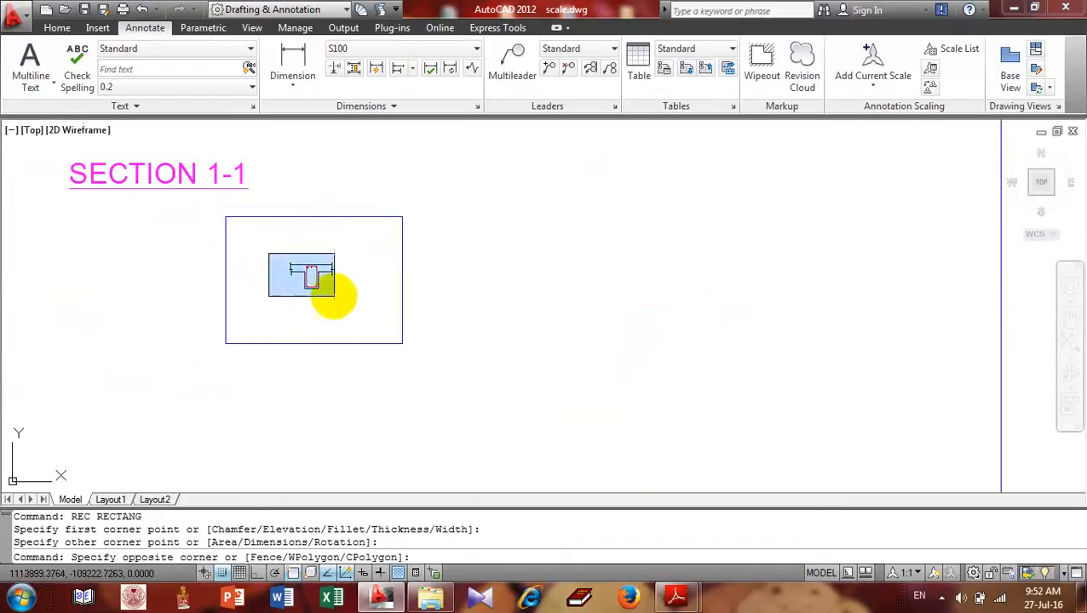
{"action": "left_click", "coordinate": [353, 295]}
{"action": "left_click", "coordinate": [358, 298]}
{"action": "left_click", "coordinate": [268, 244]}
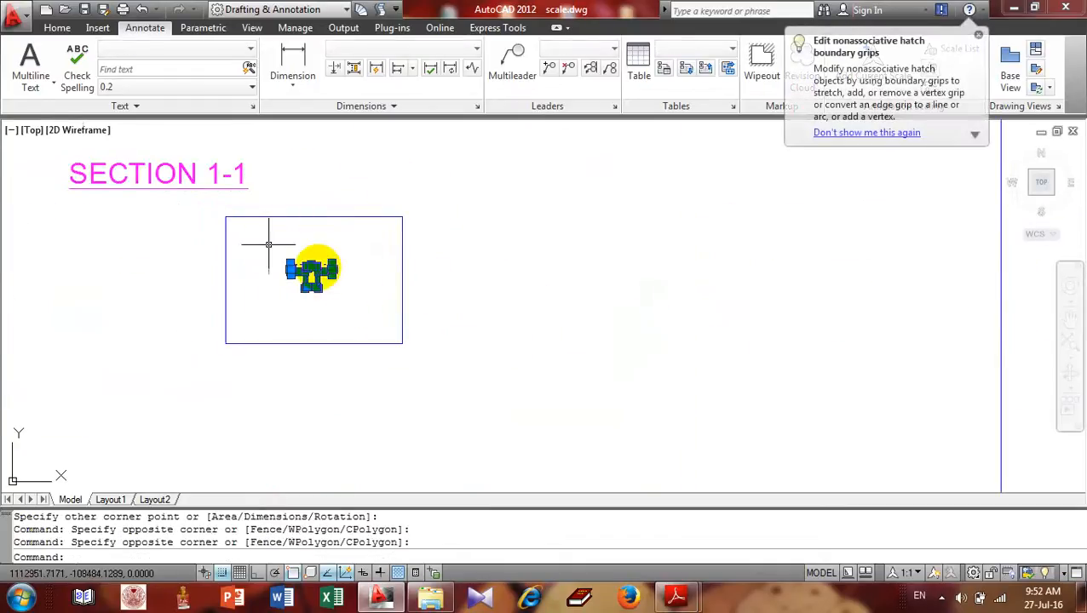
{"action": "type", "text": "CO"}
{"action": "key", "text": "Return"}
{"action": "left_click", "coordinate": [317, 265]}
{"action": "scroll", "coordinate": [437, 275], "scroll_direction": "down", "scroll_amount": 4}
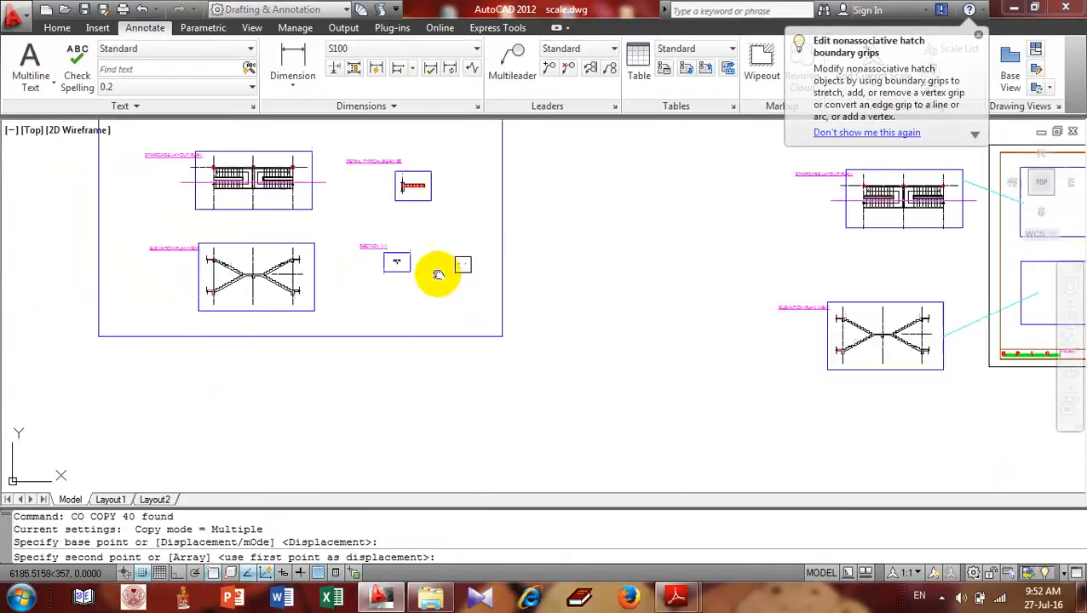
{"action": "scroll", "coordinate": [535, 288], "scroll_direction": "down", "scroll_amount": 2}
{"action": "middle_click_drag", "start_coordinate": [801, 310], "coordinate": [527, 316]}
{"action": "scroll", "coordinate": [523, 316], "scroll_direction": "up", "scroll_amount": 6}
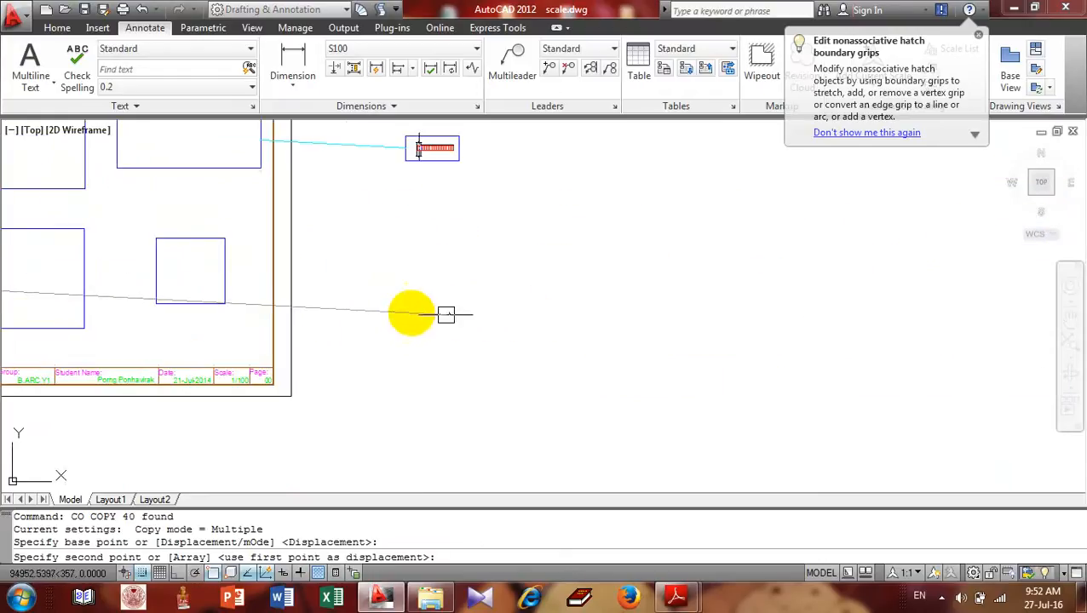
{"action": "left_click", "coordinate": [348, 271]}
{"action": "scroll", "coordinate": [347, 271], "scroll_direction": "up", "scroll_amount": 5}
{"action": "key", "text": "Return"}
- Draw a rectangular frame around the copied SECTION 1-1 drawing
{"action": "type", "text": "REC"}
{"action": "key", "text": "Return"}
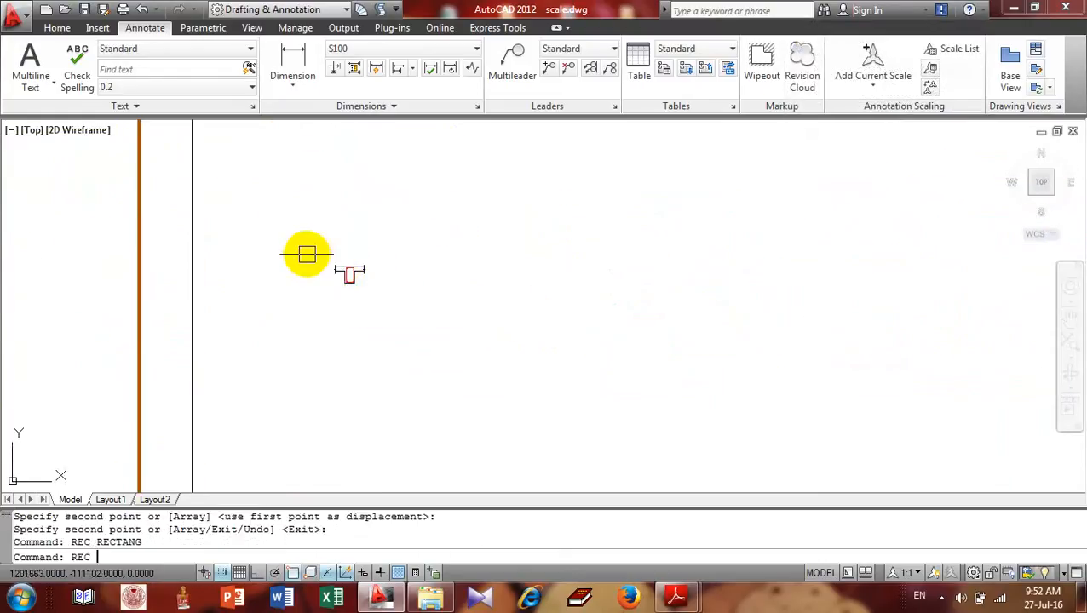
{"action": "scroll", "coordinate": [332, 260], "scroll_direction": "up", "scroll_amount": 3}
{"action": "left_click", "coordinate": [329, 277]}
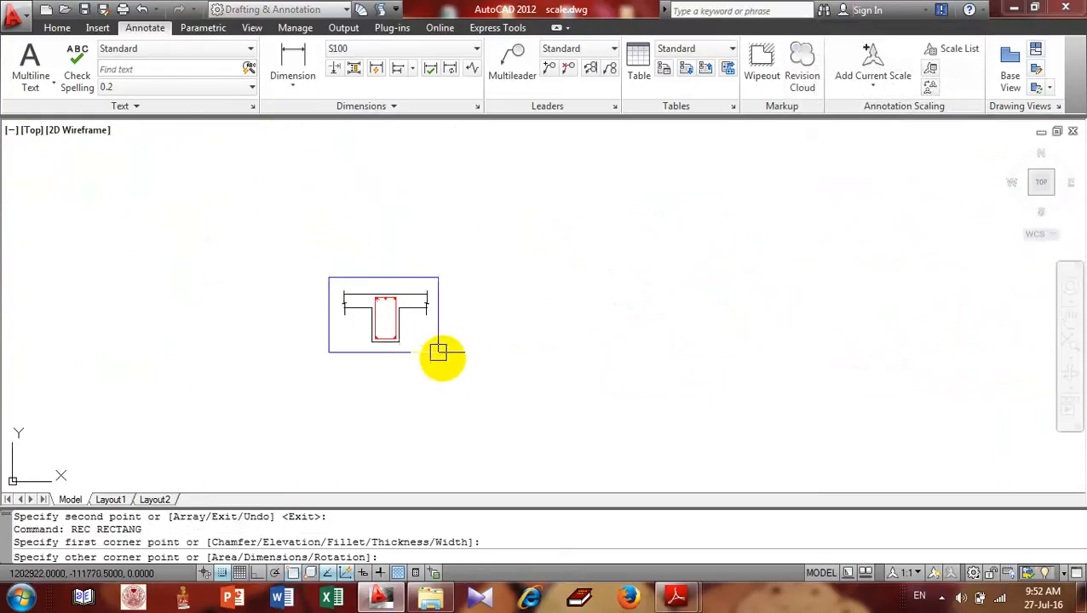
{"action": "left_click", "coordinate": [444, 364]}
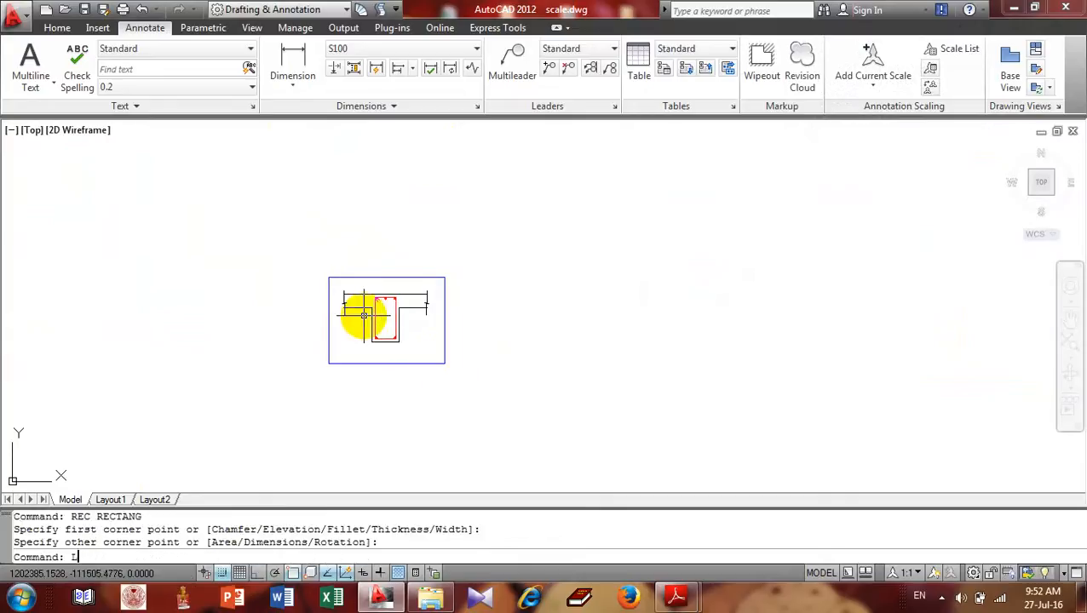
- Draw a leader from the right edge of the sheet's small lower-right rectangle to the copied section's frame
{"action": "type", "text": "LE"}
{"action": "key", "text": "Return"}
{"action": "scroll", "coordinate": [363, 312], "scroll_direction": "down", "scroll_amount": 3}
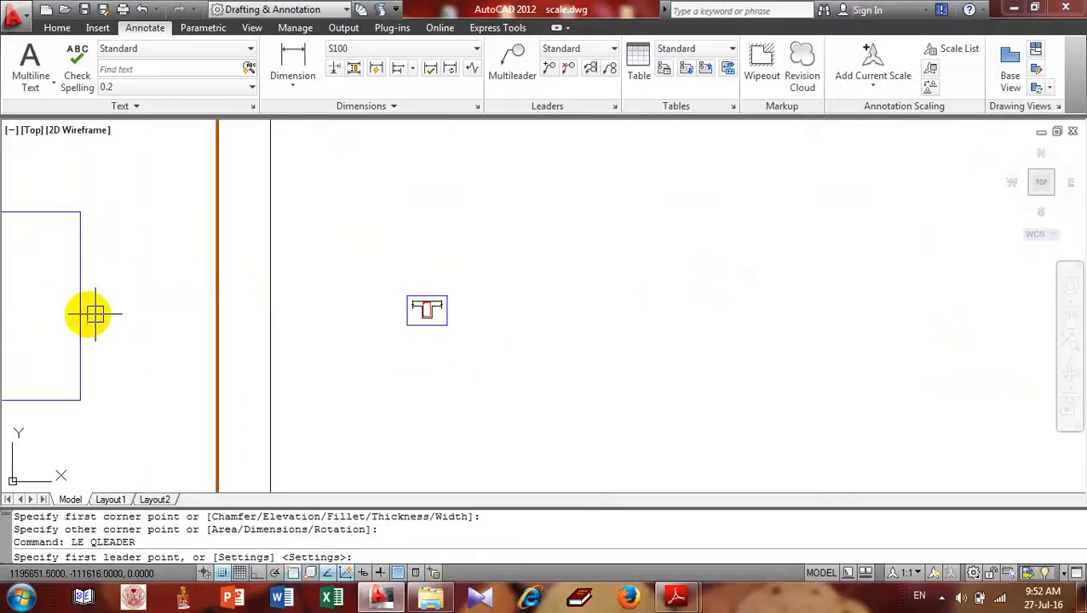
{"action": "left_click", "coordinate": [81, 305]}
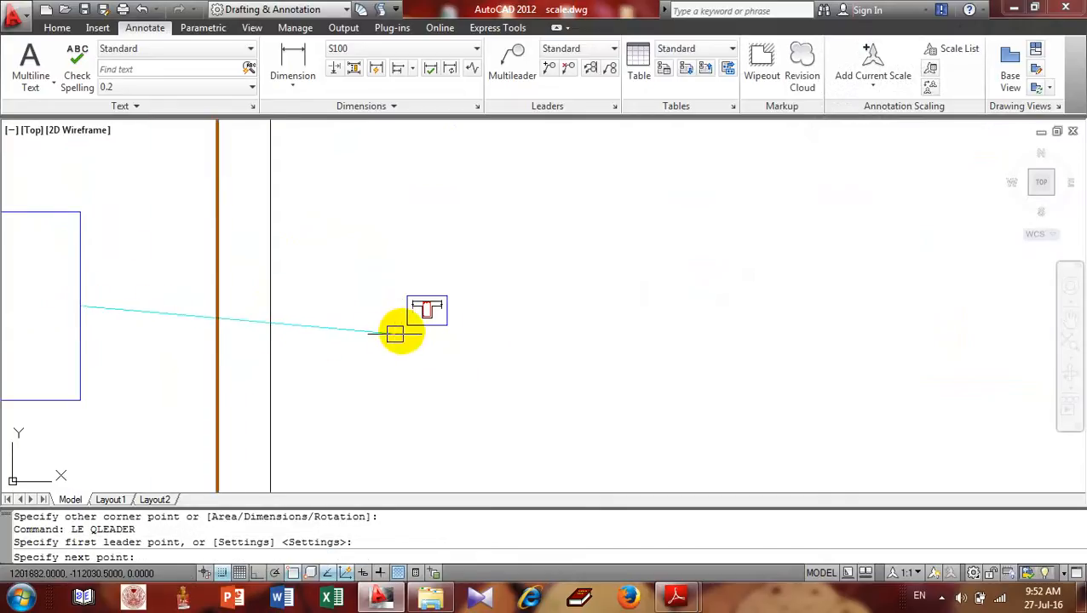
{"action": "key", "text": "Escape"}
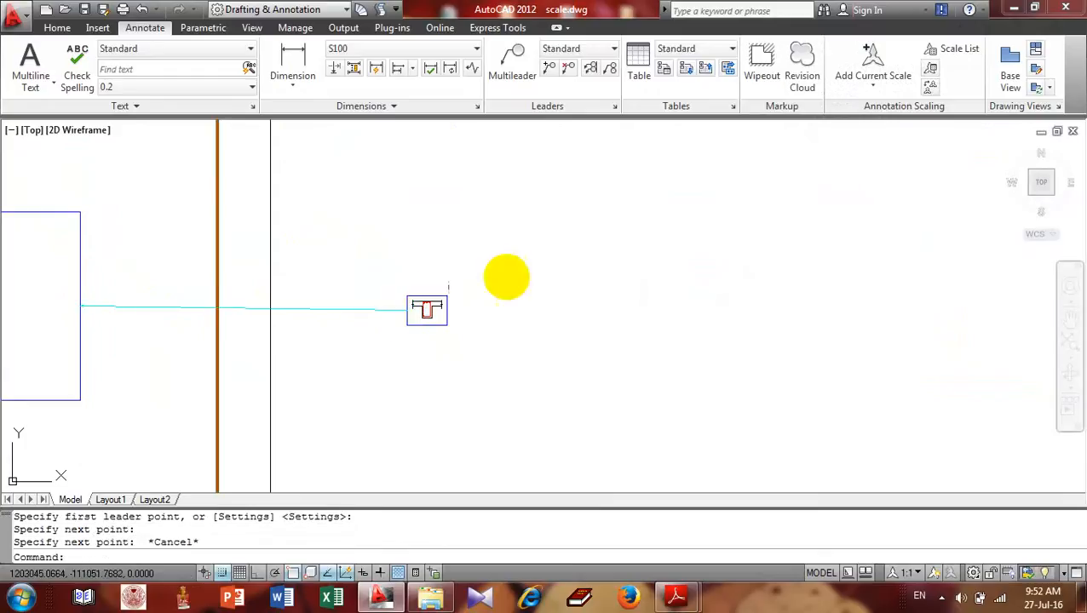
{"action": "scroll", "coordinate": [519, 271], "scroll_direction": "down", "scroll_amount": 5}
{"action": "middle_click_drag", "start_coordinate": [795, 316], "coordinate": [817, 316]}
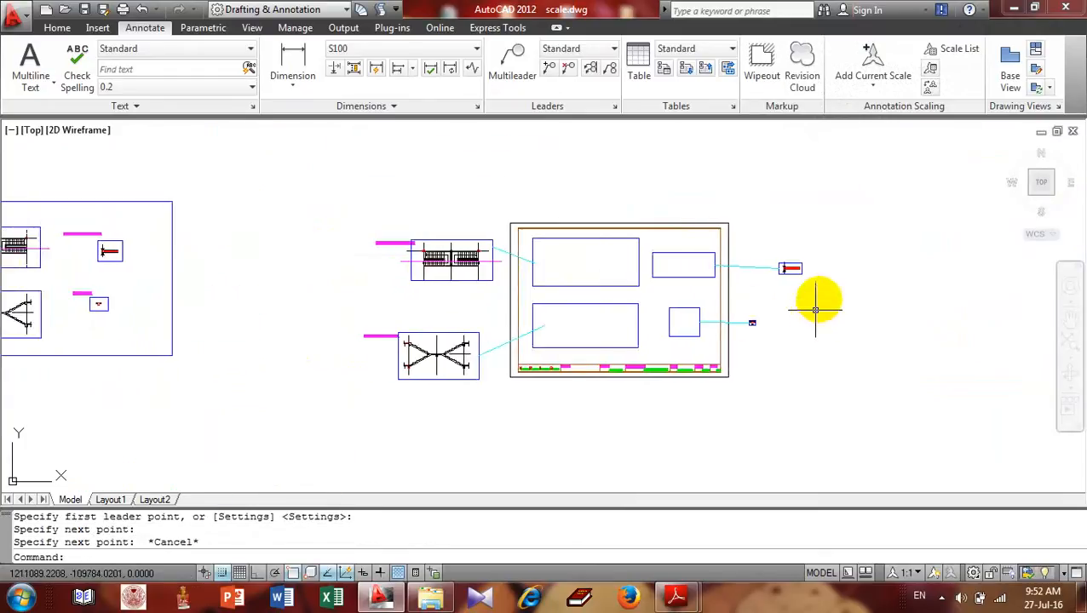
{"action": "scroll", "coordinate": [571, 243], "scroll_direction": "up", "scroll_amount": 2}
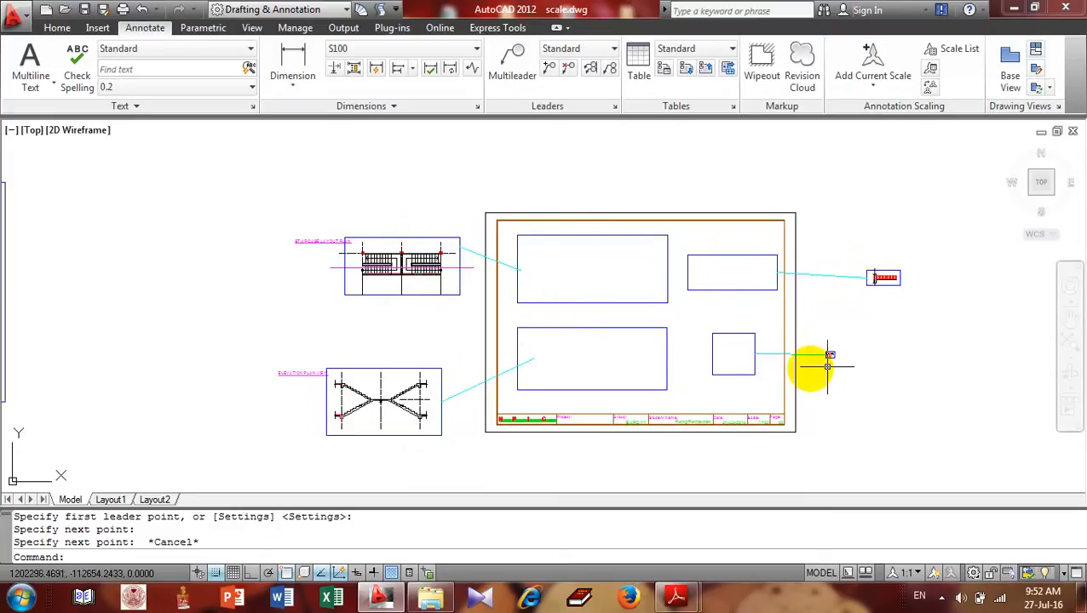
- Add a linear dimension across the top edge of the frame around the staircase layout plan outside the A4 sheet
{"action": "scroll", "coordinate": [730, 351], "scroll_direction": "up", "scroll_amount": 3}
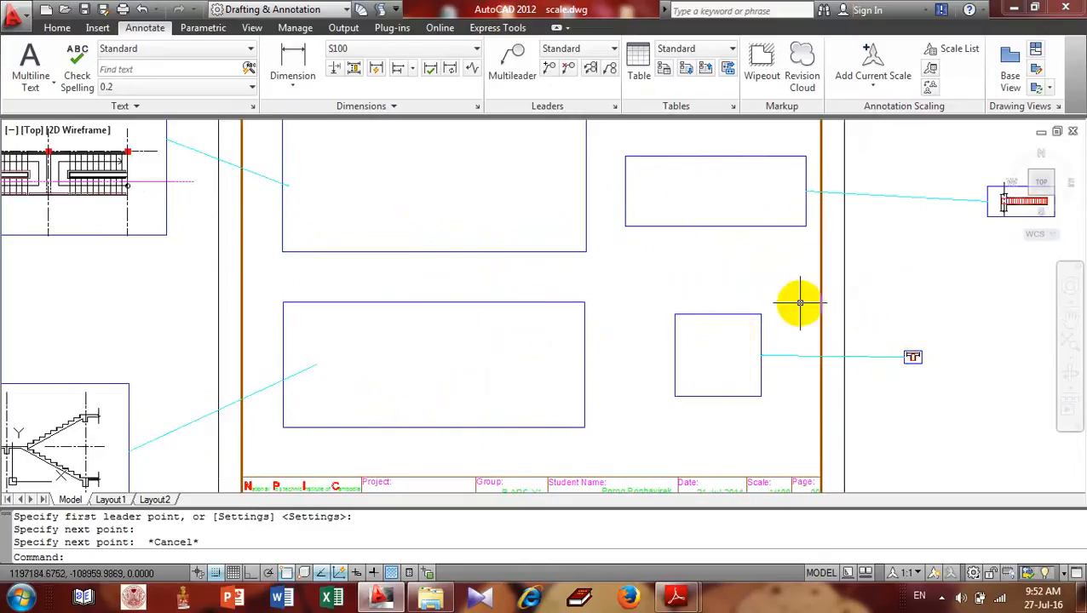
{"action": "scroll", "coordinate": [799, 303], "scroll_direction": "down", "scroll_amount": 2}
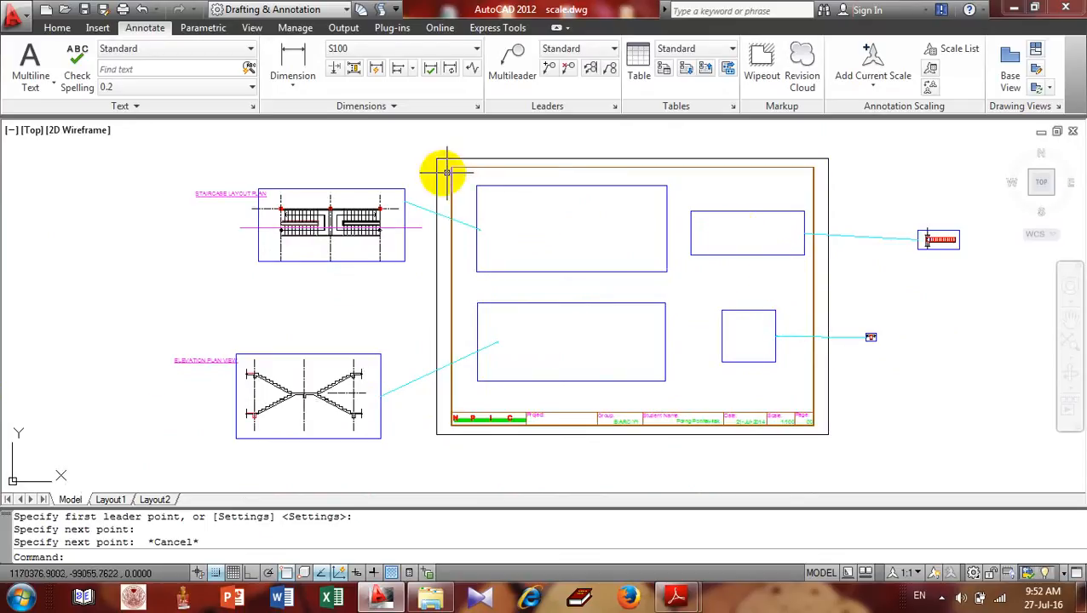
{"action": "middle_click_drag", "start_coordinate": [431, 189], "coordinate": [502, 252]}
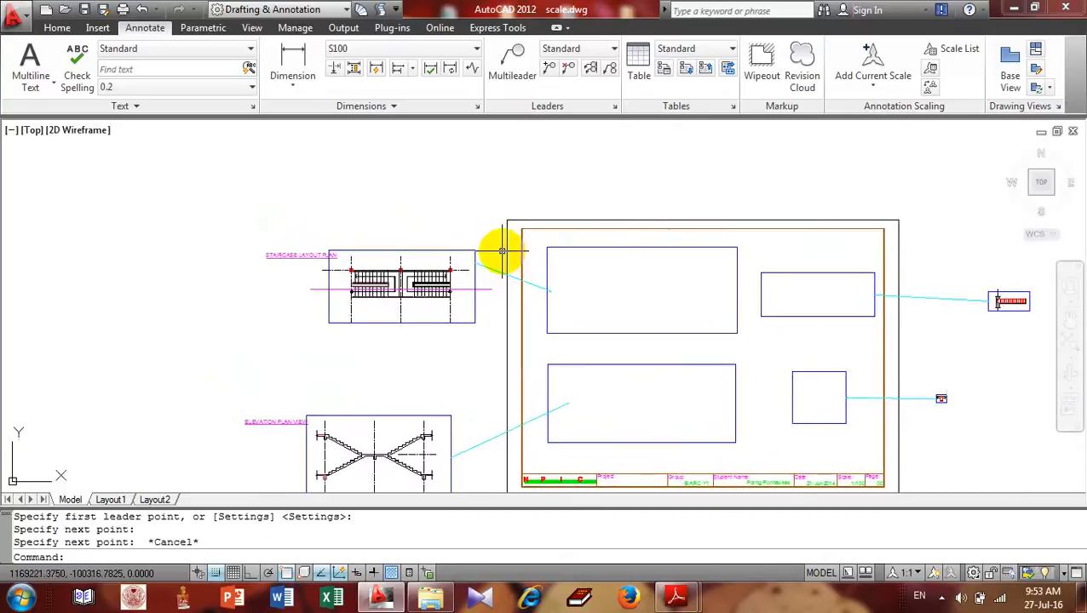
{"action": "left_click", "coordinate": [304, 58]}
{"action": "scroll", "coordinate": [380, 206], "scroll_direction": "up", "scroll_amount": 5}
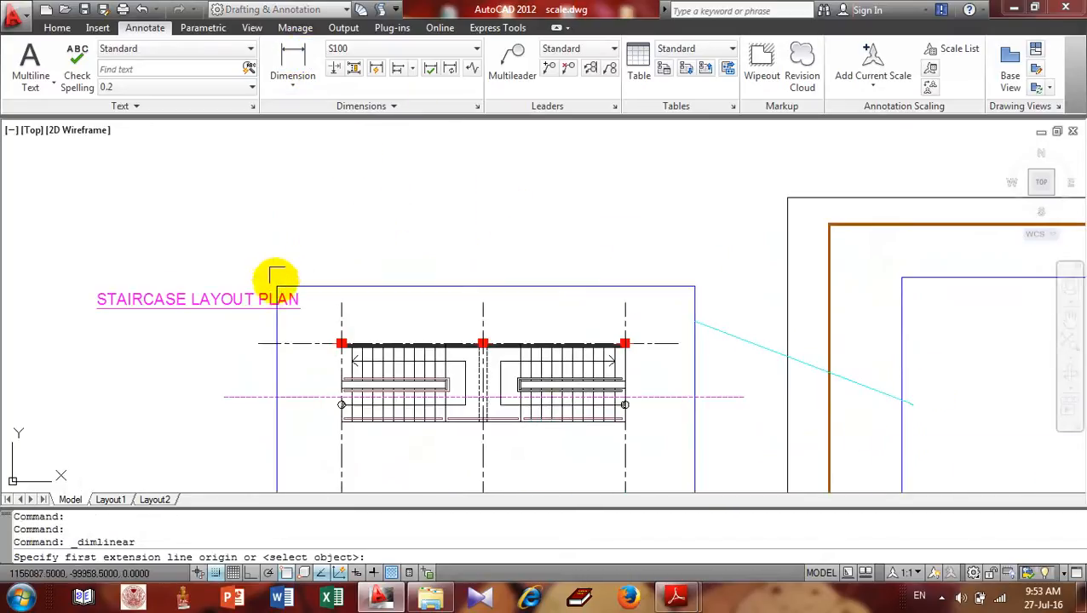
{"action": "left_click", "coordinate": [276, 285]}
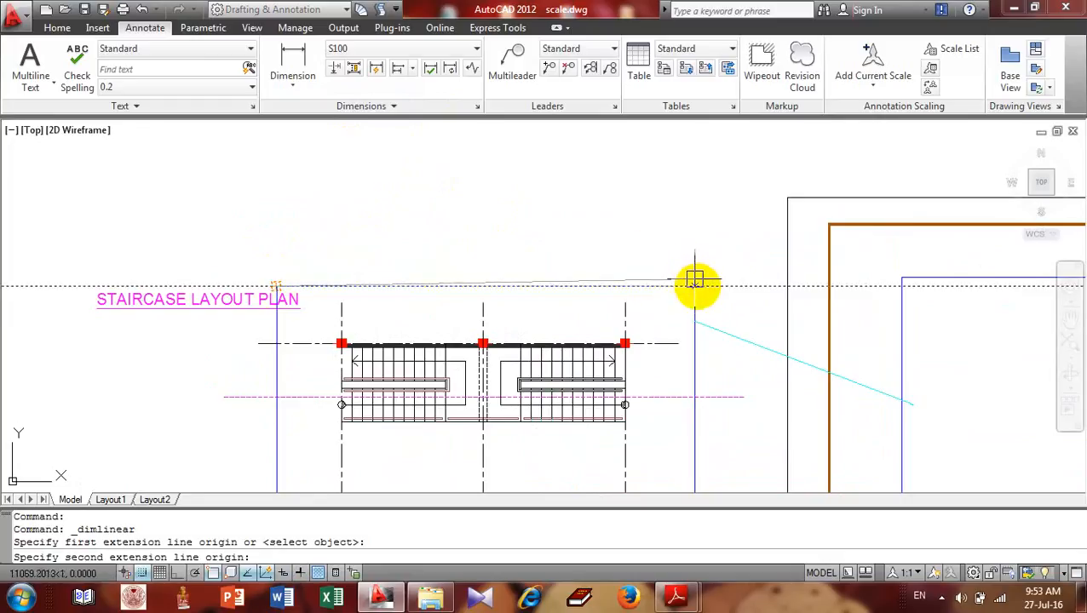
{"action": "left_click", "coordinate": [695, 286]}
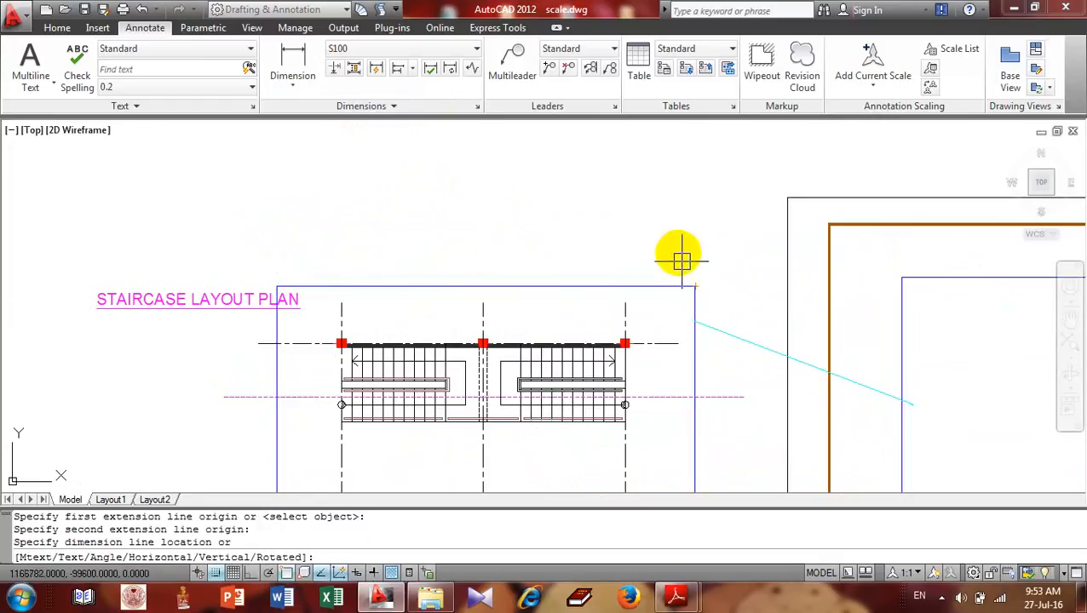
{"action": "left_click", "coordinate": [662, 209]}
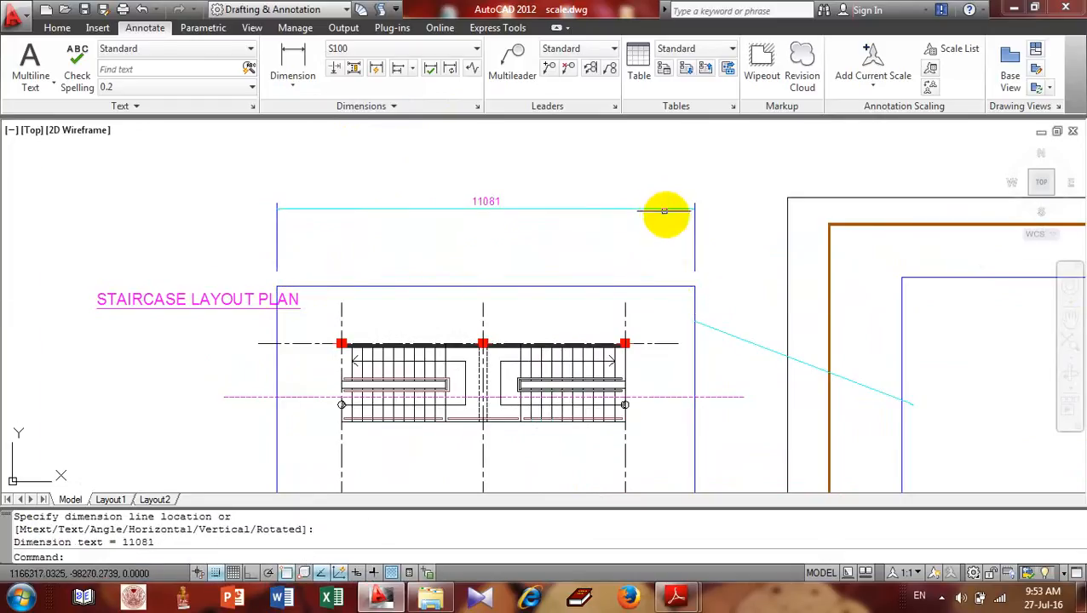
- Add a linear dimension across the top edge of the A4 sheet's upper-left rectangle
{"action": "scroll", "coordinate": [662, 213], "scroll_direction": "down", "scroll_amount": 5}
{"action": "scroll", "coordinate": [607, 243], "scroll_direction": "up", "scroll_amount": 2}
{"action": "key", "text": "Return"}
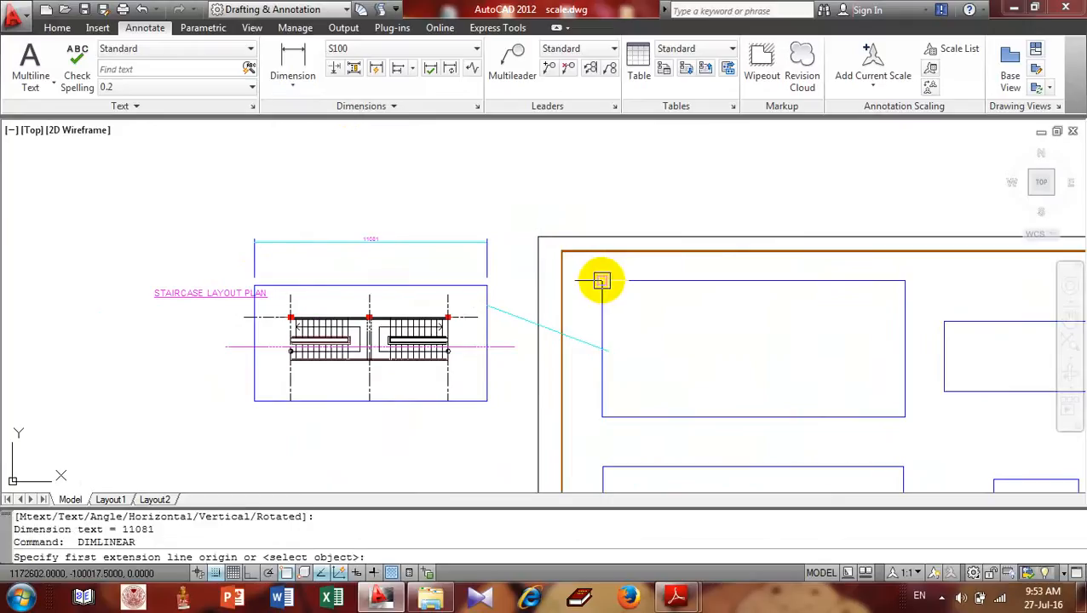
{"action": "left_click", "coordinate": [602, 281]}
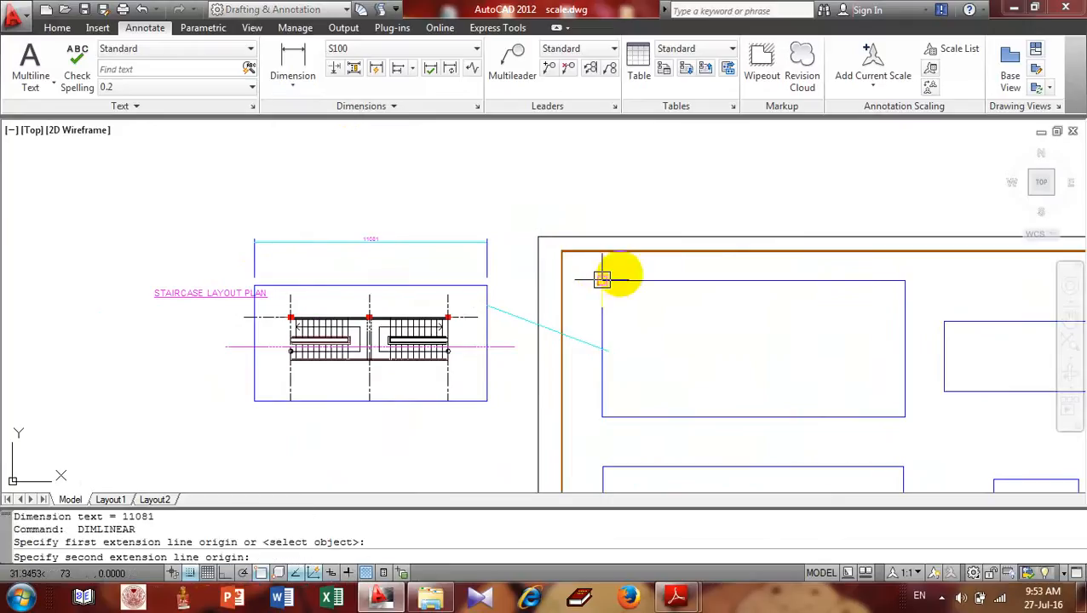
{"action": "left_click", "coordinate": [904, 280]}
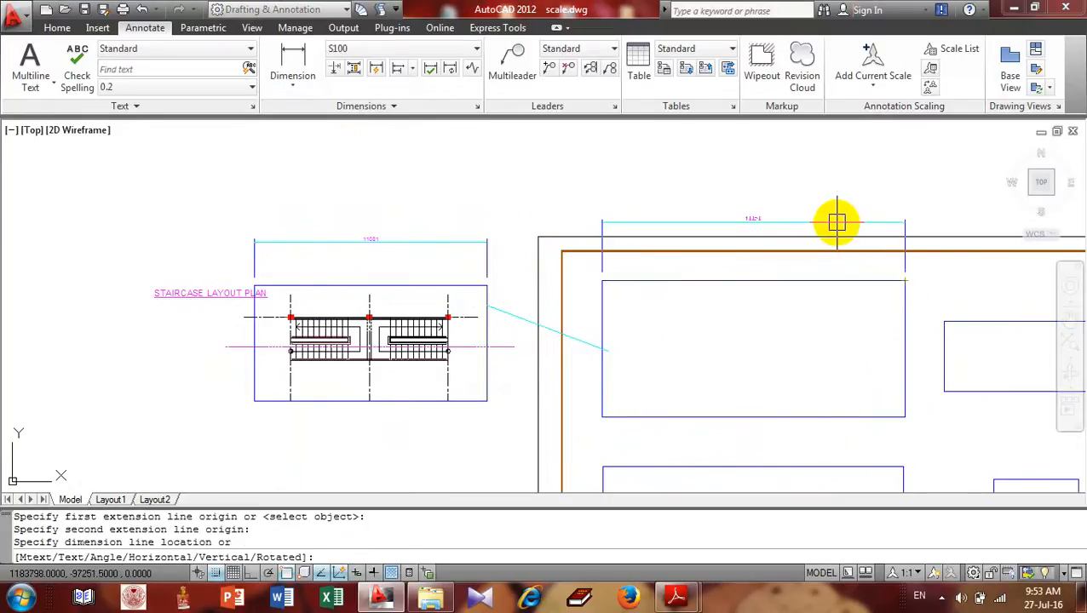
{"action": "left_click", "coordinate": [836, 223]}
{"action": "scroll", "coordinate": [732, 219], "scroll_direction": "up", "scroll_amount": 3}
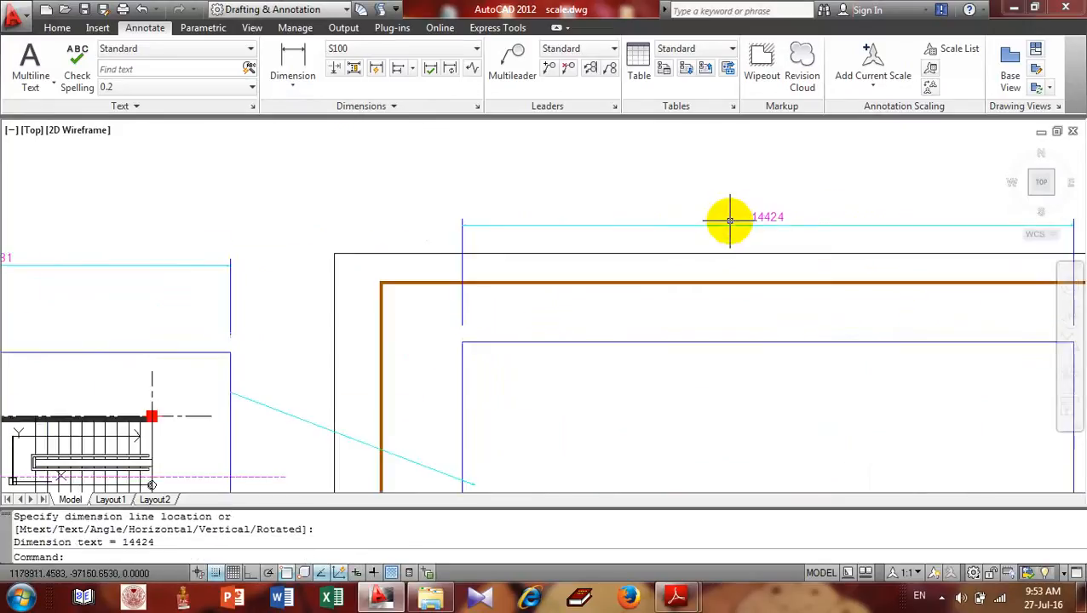
{"action": "middle_click_drag", "start_coordinate": [611, 226], "coordinate": [684, 213]}
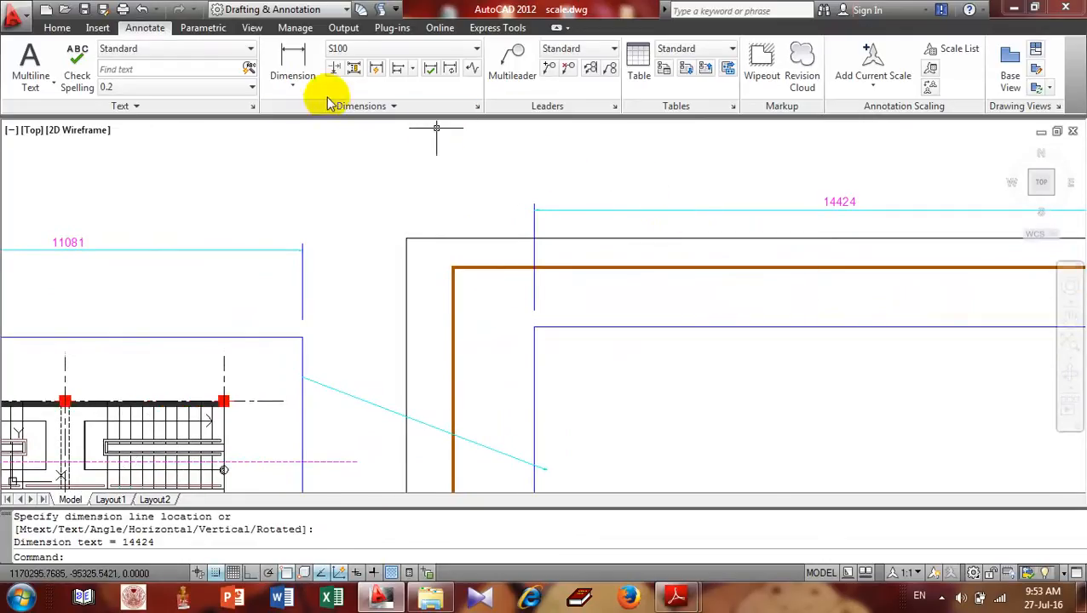
- Calculate the scale ratio 11081/14424 with QuickCalc, and multiply the result by 100
{"action": "left_click", "coordinate": [57, 27]}
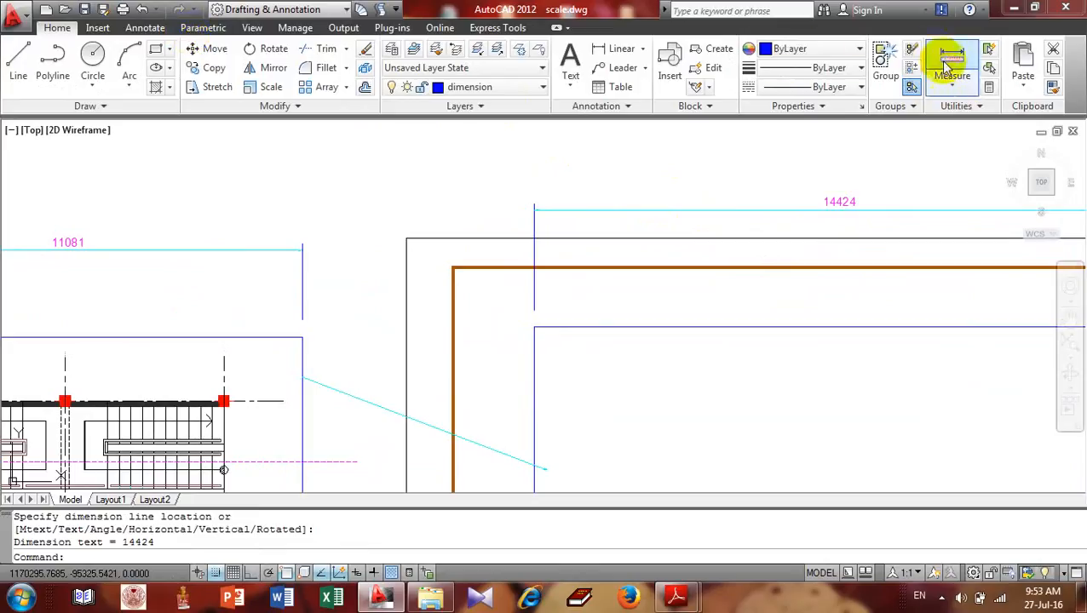
{"action": "left_click", "coordinate": [988, 88]}
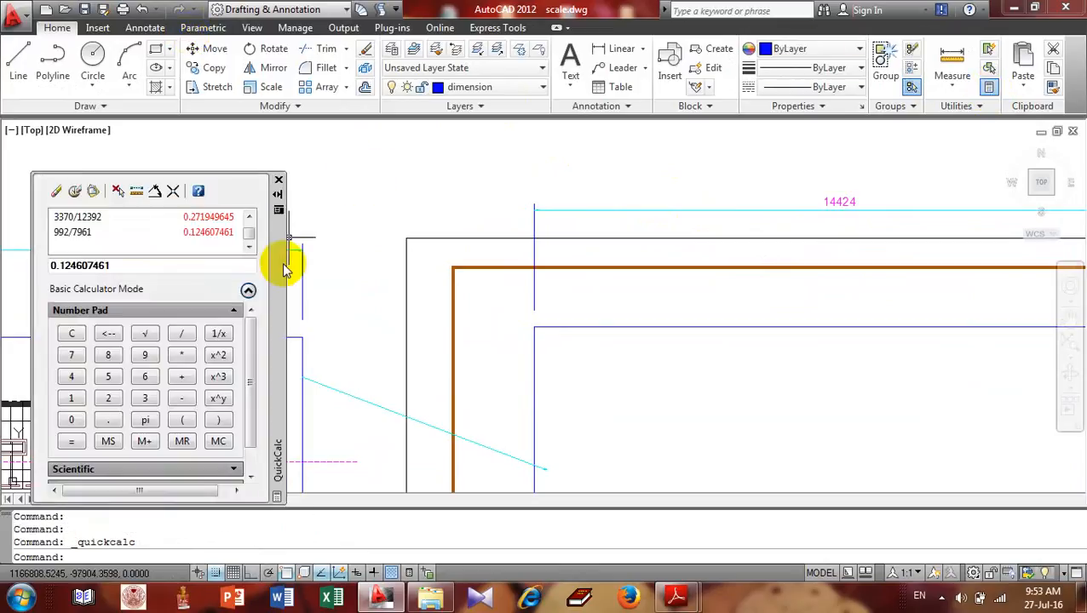
{"action": "mouse_move", "coordinate": [282, 264]}
{"action": "left_mouse_down"}
{"action": "mouse_move", "coordinate": [424, 262]}
{"action": "mouse_move", "coordinate": [558, 236]}
{"action": "left_mouse_up"}
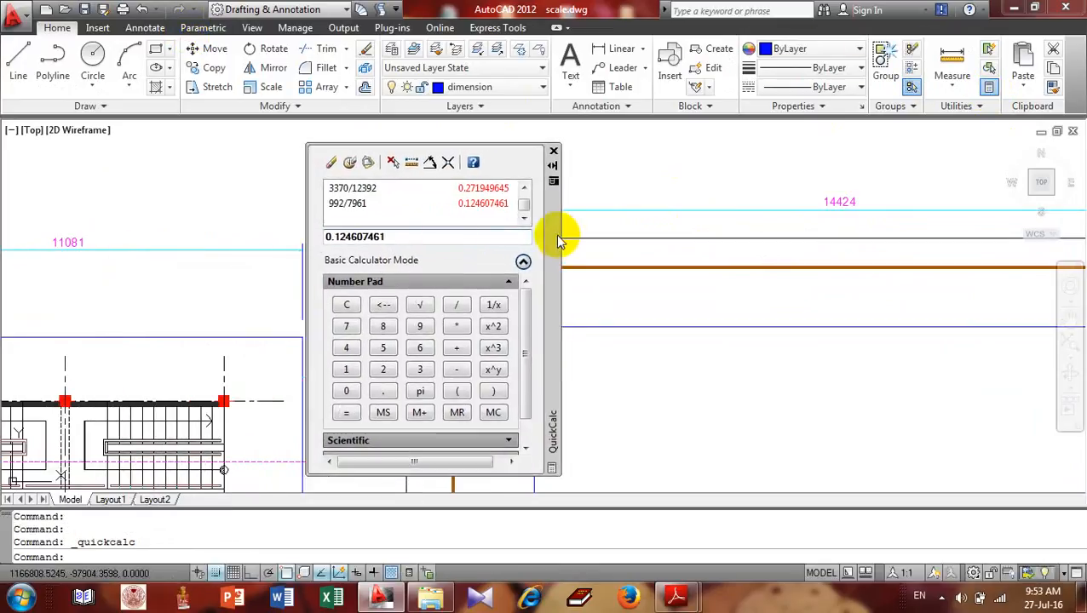
{"action": "left_click_drag", "start_coordinate": [443, 236], "coordinate": [417, 238]}
{"action": "key", "text": "BackSpace"}
{"action": "key", "text": "BackSpace"}
{"action": "key", "text": "BackSpace"}
{"action": "key", "text": "BackSpace"}
{"action": "key", "text": "BackSpace"}
{"action": "key", "text": "BackSpace"}
{"action": "key", "text": "BackSpace"}
{"action": "key", "text": "BackSpace"}
{"action": "key", "text": "BackSpace"}
{"action": "key", "text": "BackSpace"}
{"action": "key", "text": "BackSpace"}
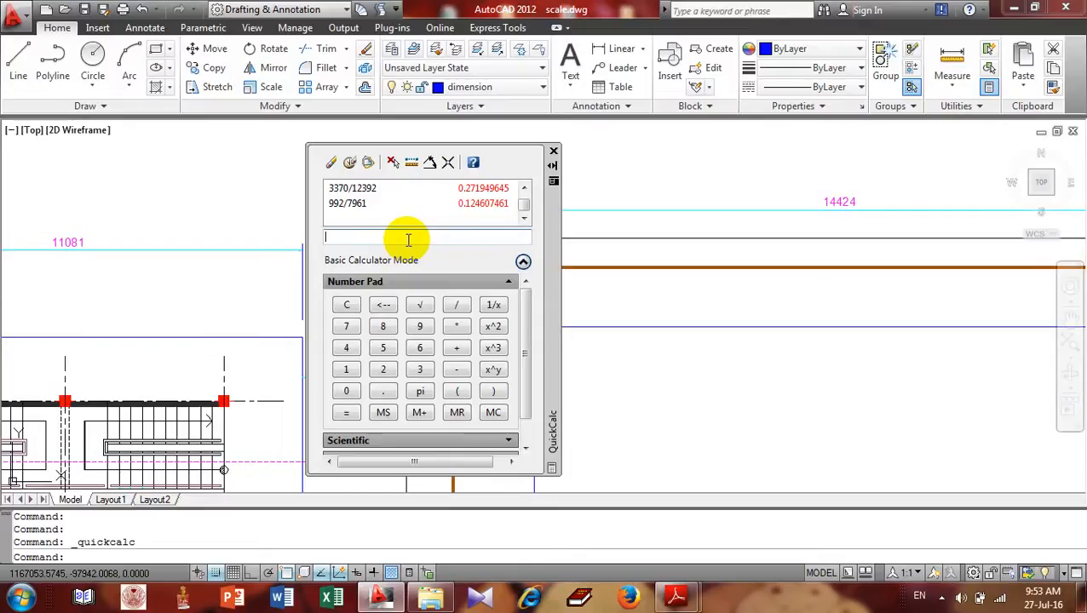
{"action": "type", "text": "11081/"}
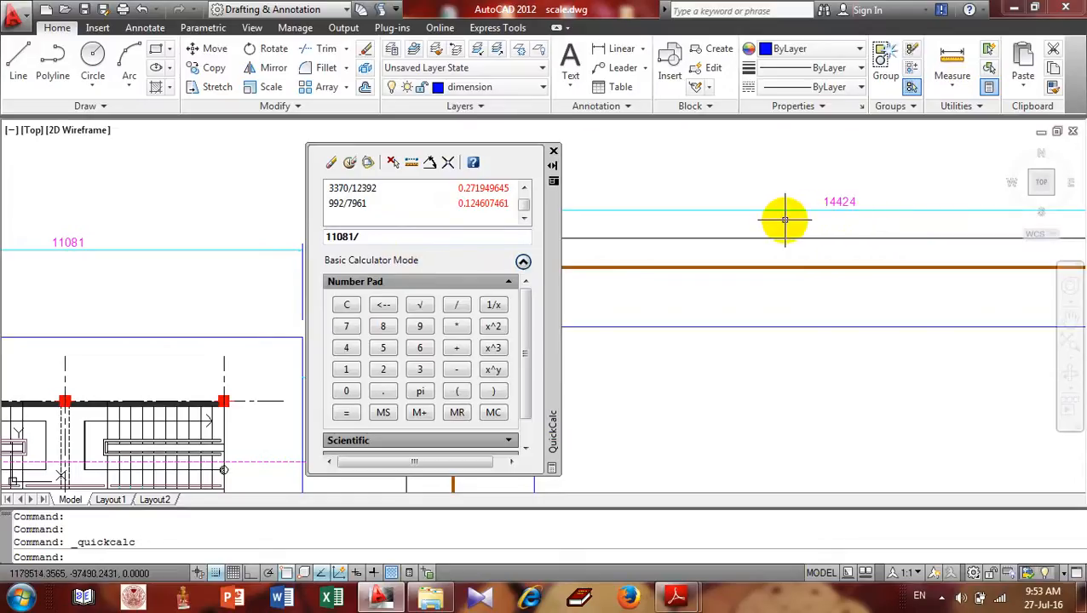
{"action": "type", "text": "14424"}
{"action": "left_click", "coordinate": [442, 235]}
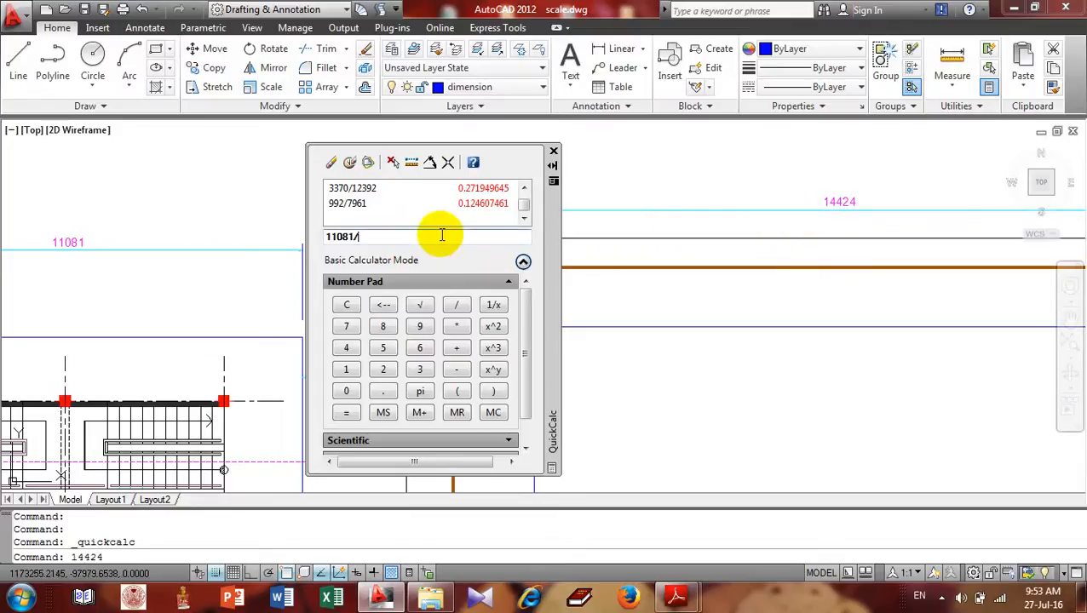
{"action": "type", "text": "11081/14424"}
{"action": "key", "text": "Return"}
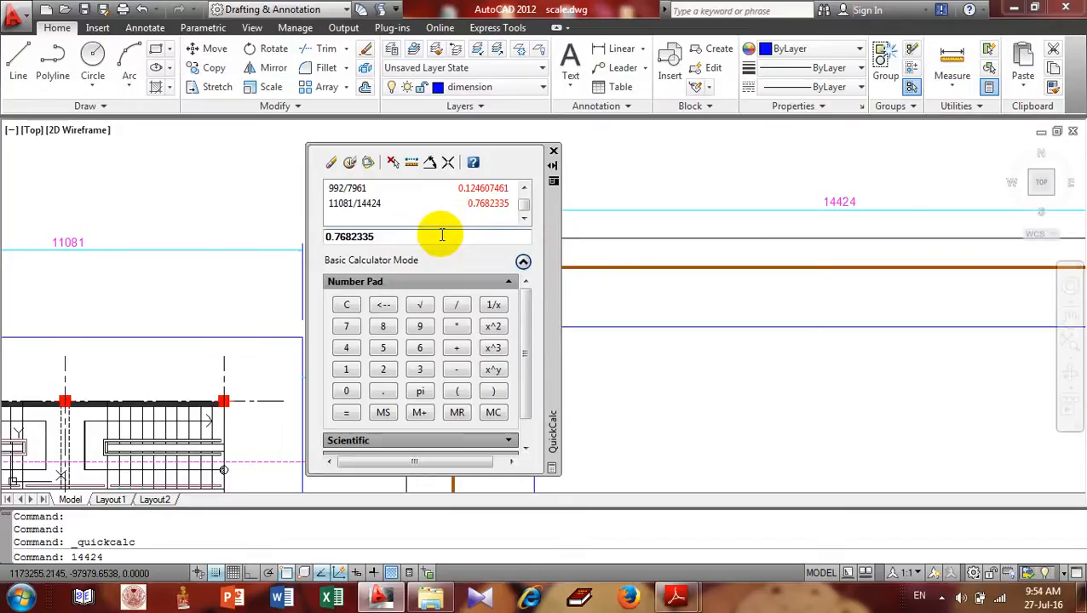
{"action": "type", "text": "*100"}
{"action": "key", "text": "Return"}
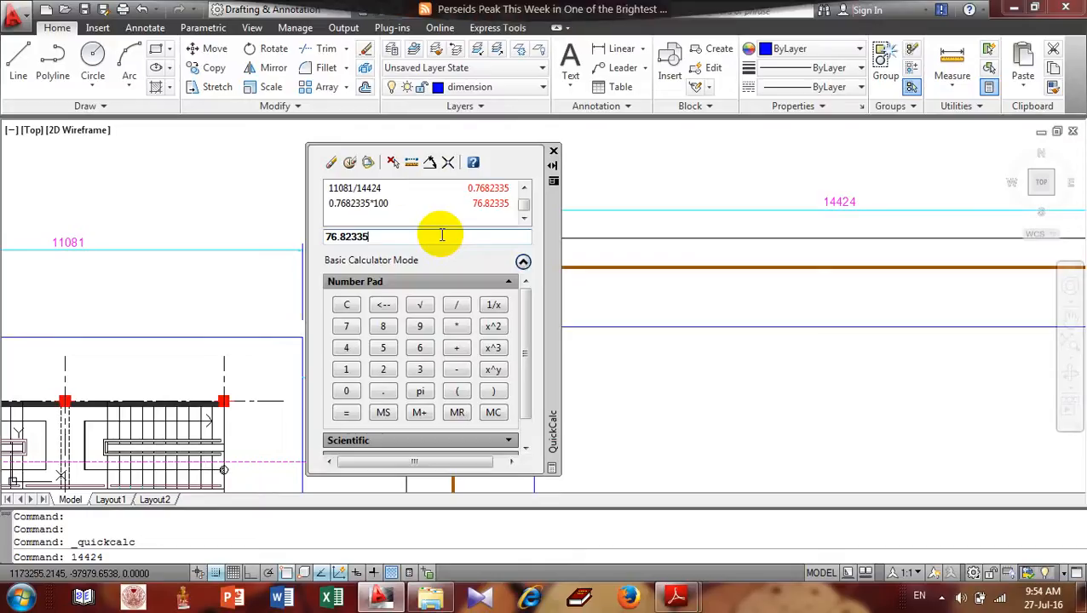
- Replace the calculator's value with 100, evaluate it, do the same with 50, and close QuickCalc
{"action": "key", "text": "BackSpace"}
{"action": "key", "text": "BackSpace"}
{"action": "key", "text": "BackSpace"}
{"action": "key", "text": "BackSpace"}
{"action": "key", "text": "BackSpace"}
{"action": "key", "text": "BackSpace"}
{"action": "key", "text": "BackSpace"}
{"action": "key", "text": "BackSpace"}
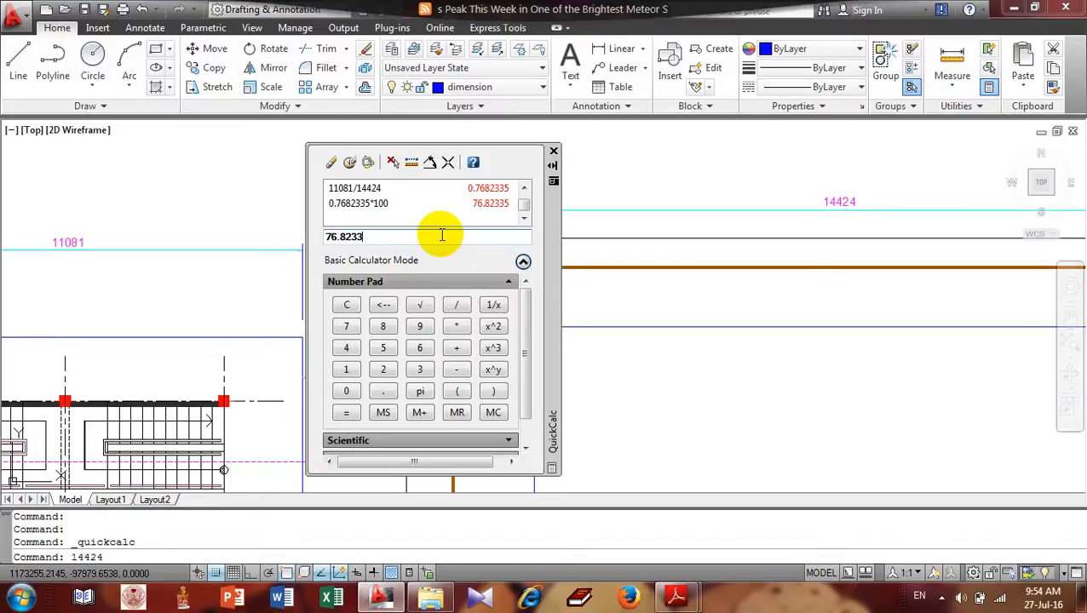
{"action": "type", "text": "100"}
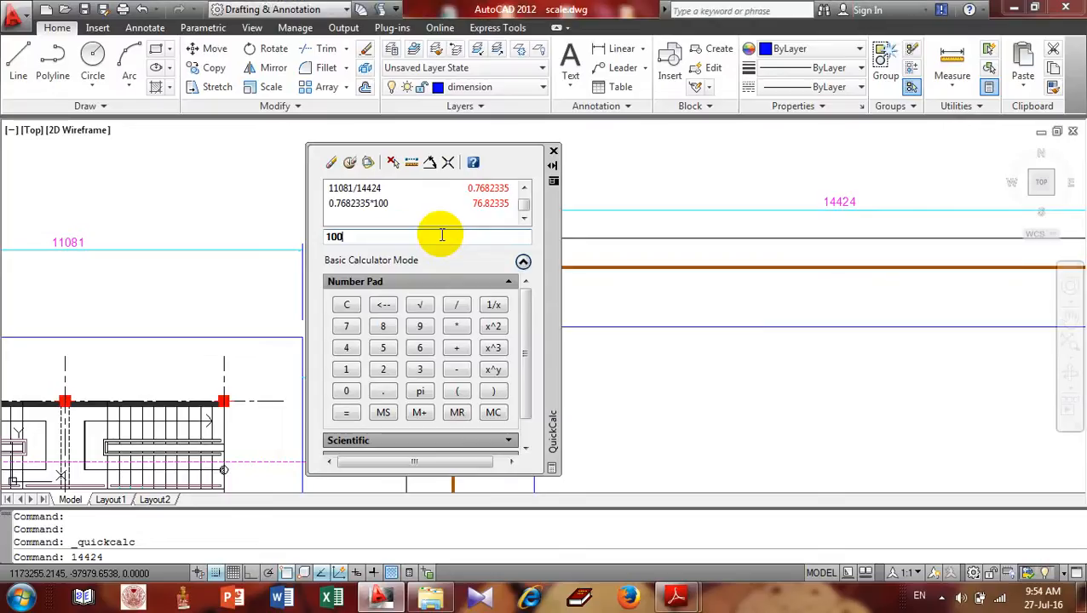
{"action": "key", "text": "Return"}
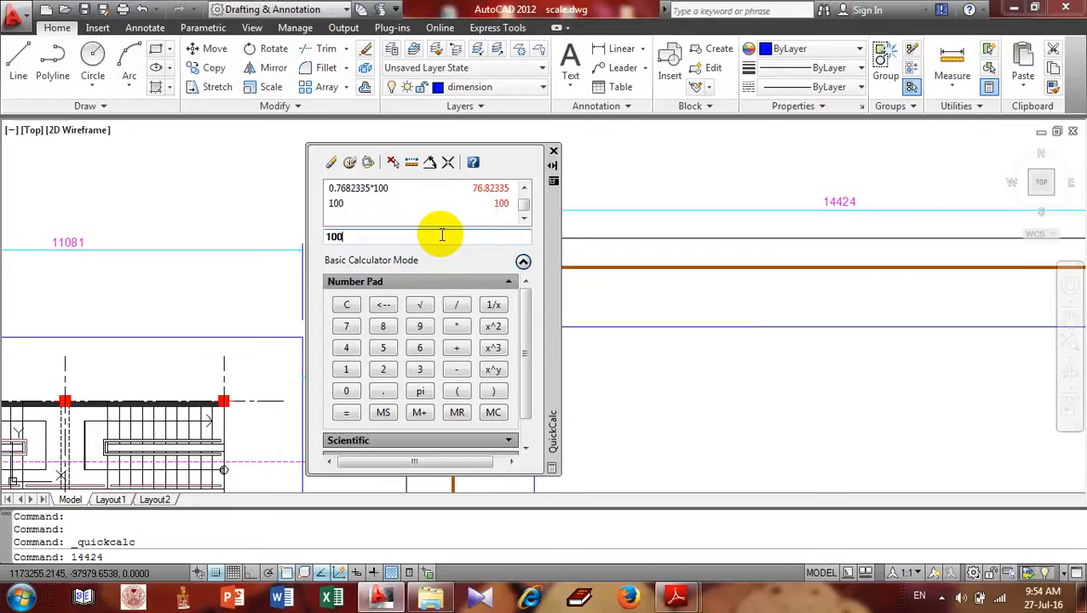
{"action": "key", "text": "BackSpace"}
{"action": "key", "text": "BackSpace"}
{"action": "key", "text": "BackSpace"}
{"action": "type", "text": "50"}
{"action": "key", "text": "Return"}
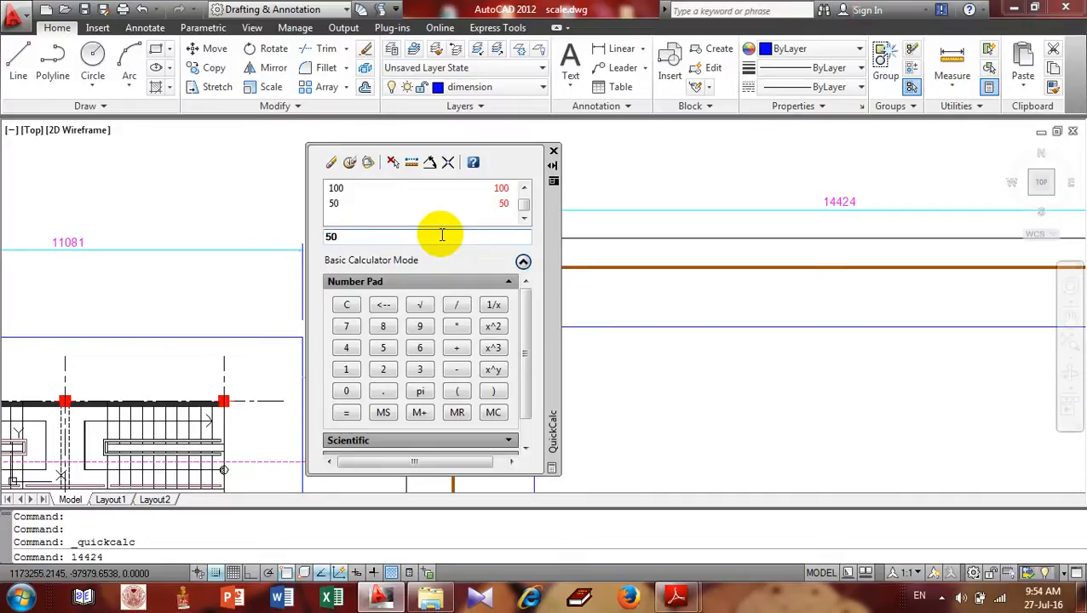
{"action": "left_click", "coordinate": [554, 152]}
{"action": "scroll", "coordinate": [576, 150], "scroll_direction": "down", "scroll_amount": 2}
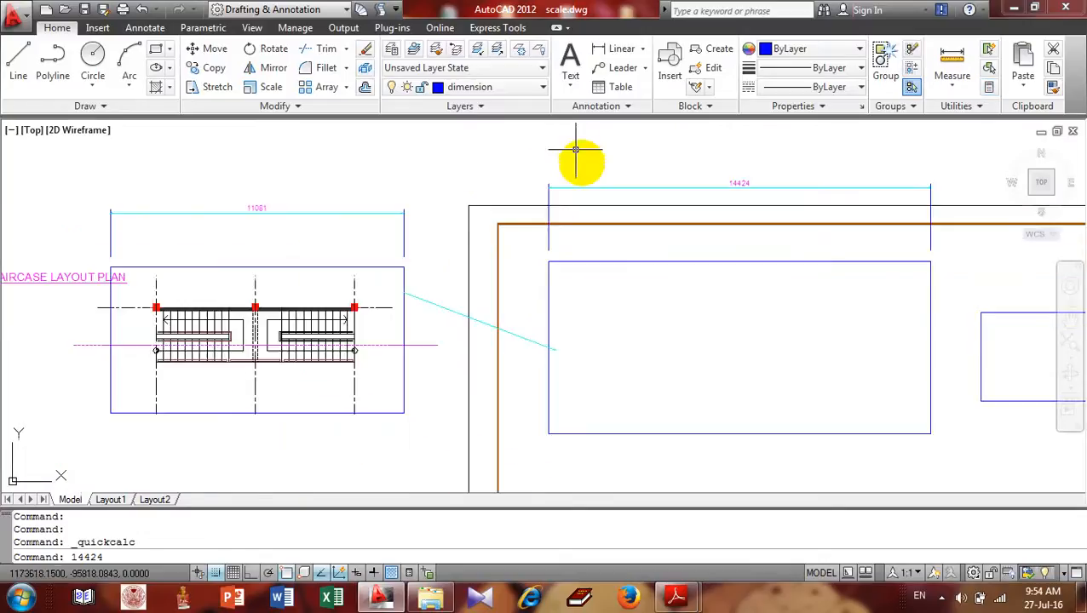
{"action": "scroll", "coordinate": [554, 162], "scroll_direction": "down", "scroll_amount": 4}
{"action": "scroll", "coordinate": [444, 218], "scroll_direction": "up", "scroll_amount": 4}
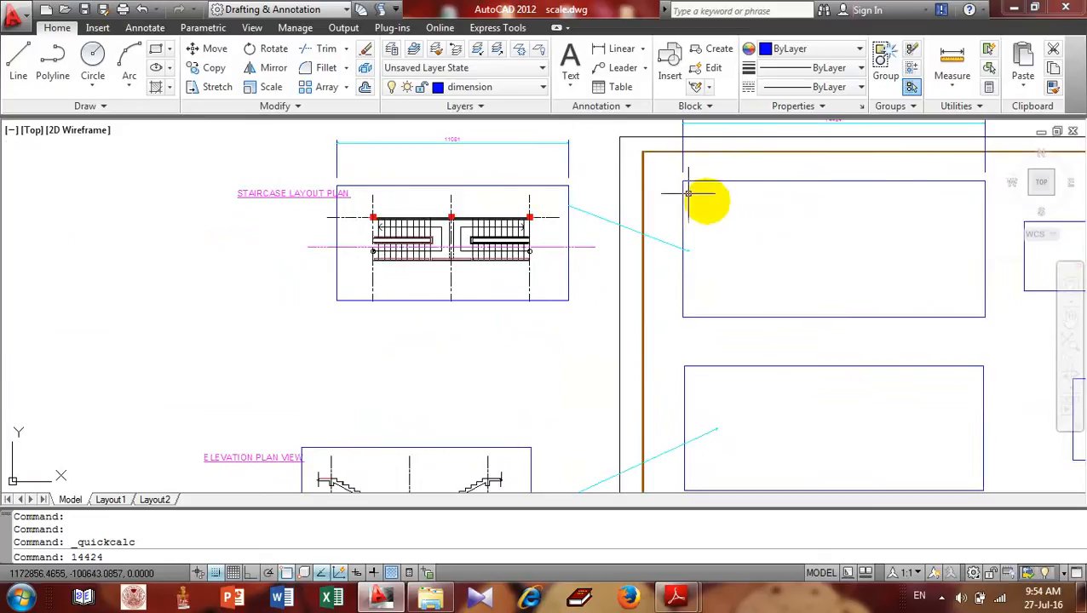
{"action": "middle_click_drag", "start_coordinate": [704, 205], "coordinate": [708, 227]}
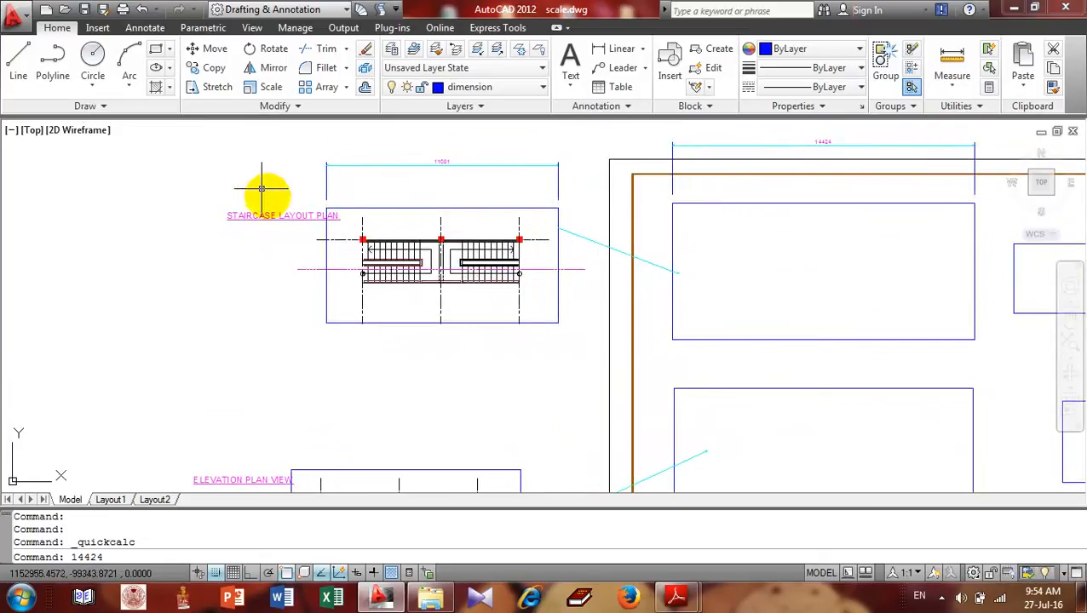
{"action": "key", "text": "Escape"}
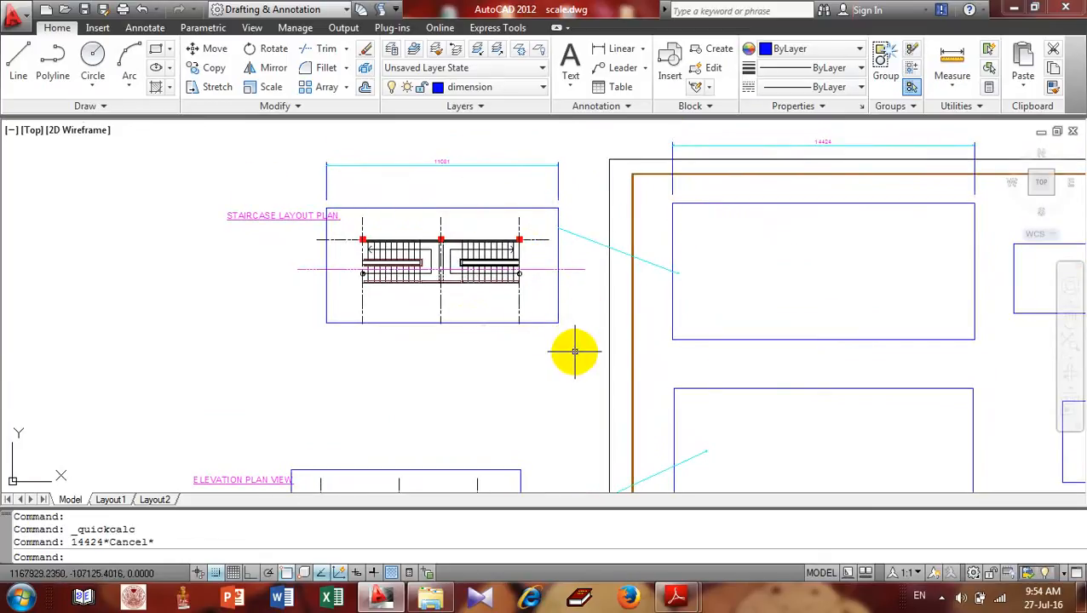
{"action": "left_click", "coordinate": [574, 351]}
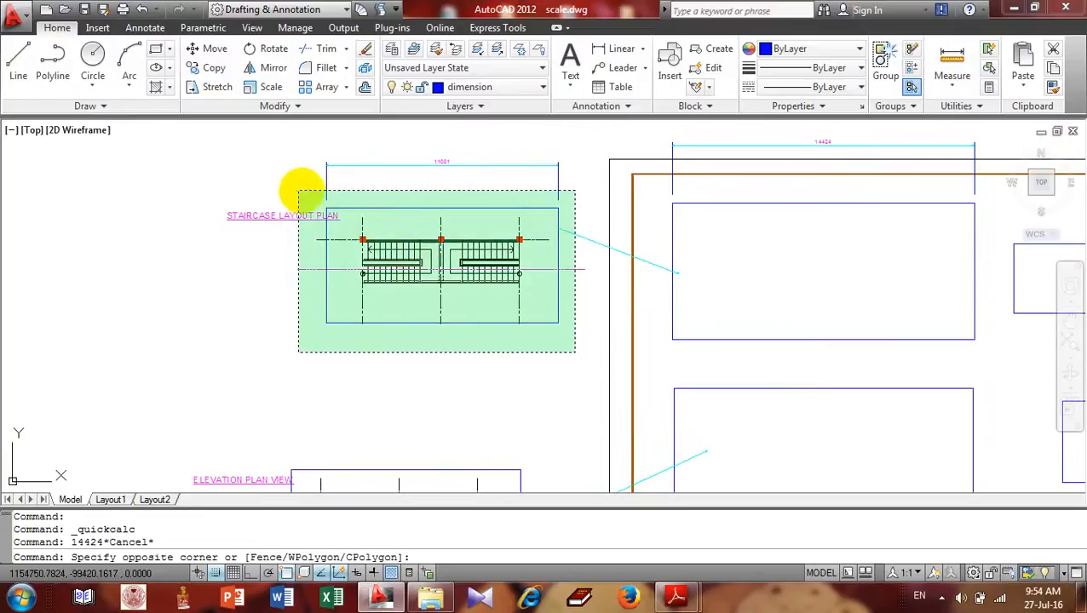
{"action": "left_click", "coordinate": [460, 211]}
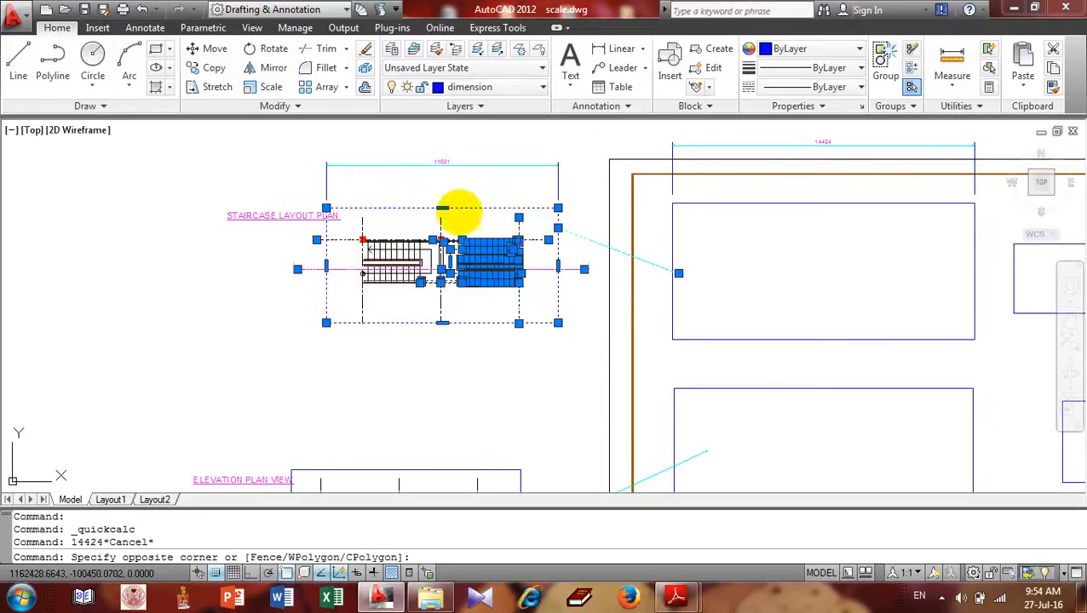
{"action": "key", "text": "Escape"}
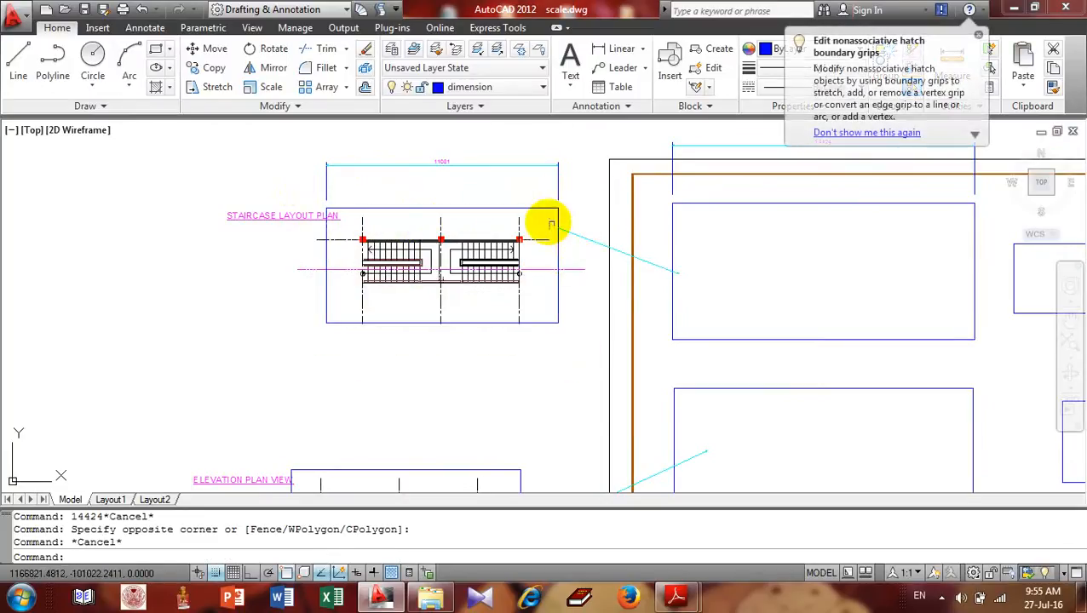
- Copy the staircase layout plan drawing, without its frame, title and dimension, to the empty area above the framed original and the A4 sheet
{"action": "left_click", "coordinate": [550, 222]}
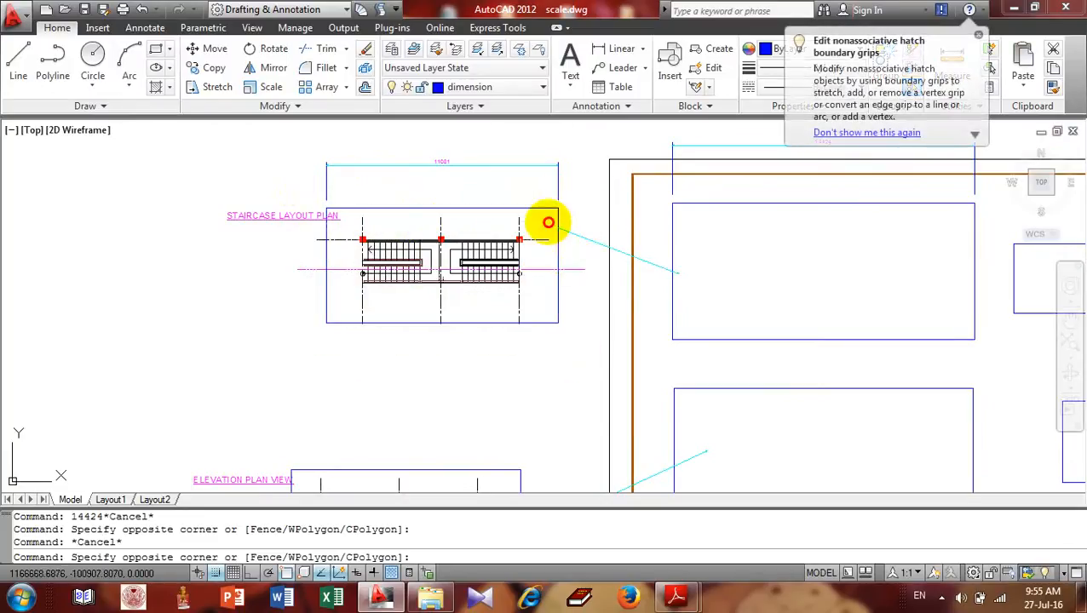
{"action": "left_click", "coordinate": [346, 303]}
{"action": "type", "text": "CO"}
{"action": "key", "text": "Return"}
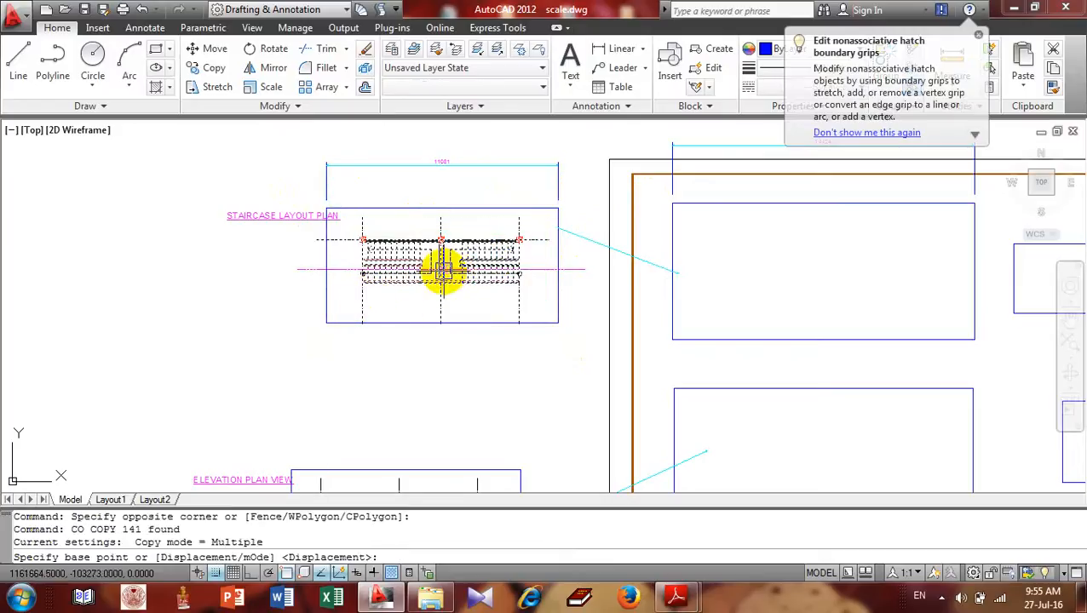
{"action": "left_click", "coordinate": [443, 268]}
{"action": "scroll", "coordinate": [461, 213], "scroll_direction": "down", "scroll_amount": 6}
{"action": "left_click", "coordinate": [470, 188]}
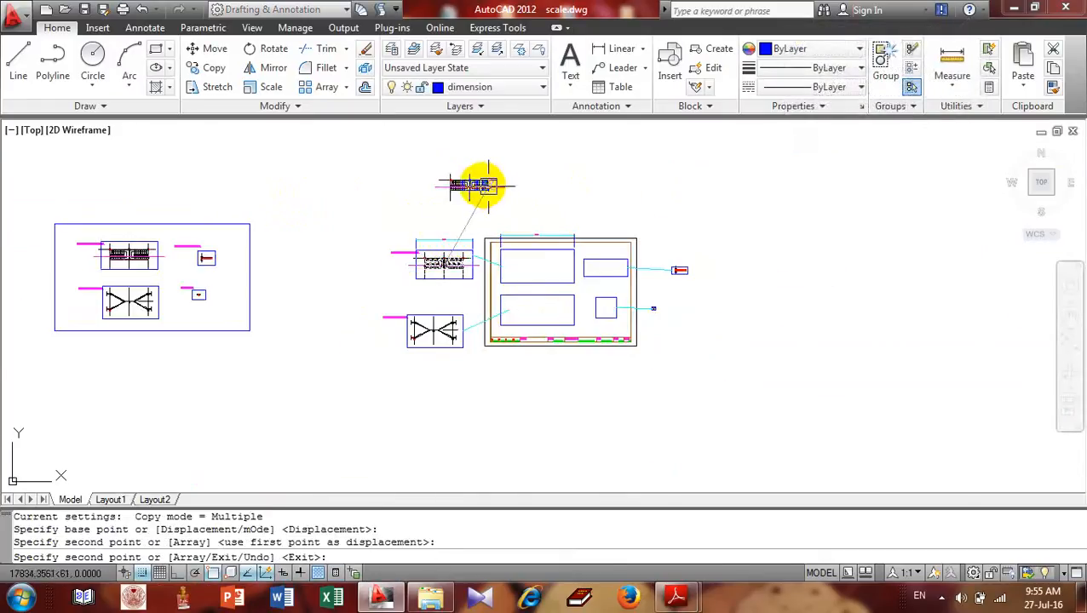
{"action": "key", "text": "Return"}
{"action": "scroll", "coordinate": [415, 156], "scroll_direction": "up", "scroll_amount": 8}
{"action": "scroll", "coordinate": [421, 170], "scroll_direction": "down", "scroll_amount": 4}
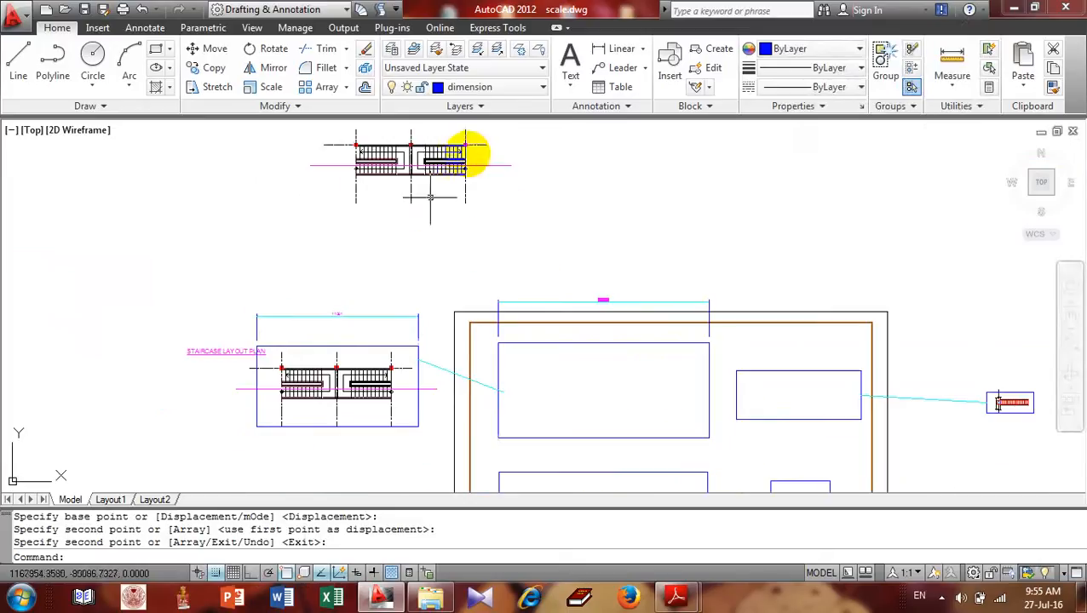
- Erase the copied staircase layout plan from the empty area above the framed original and the A4 sheet
{"action": "left_click", "coordinate": [517, 134]}
{"action": "left_click", "coordinate": [306, 225]}
{"action": "type", "text": "e"}
{"action": "key", "text": "Return"}
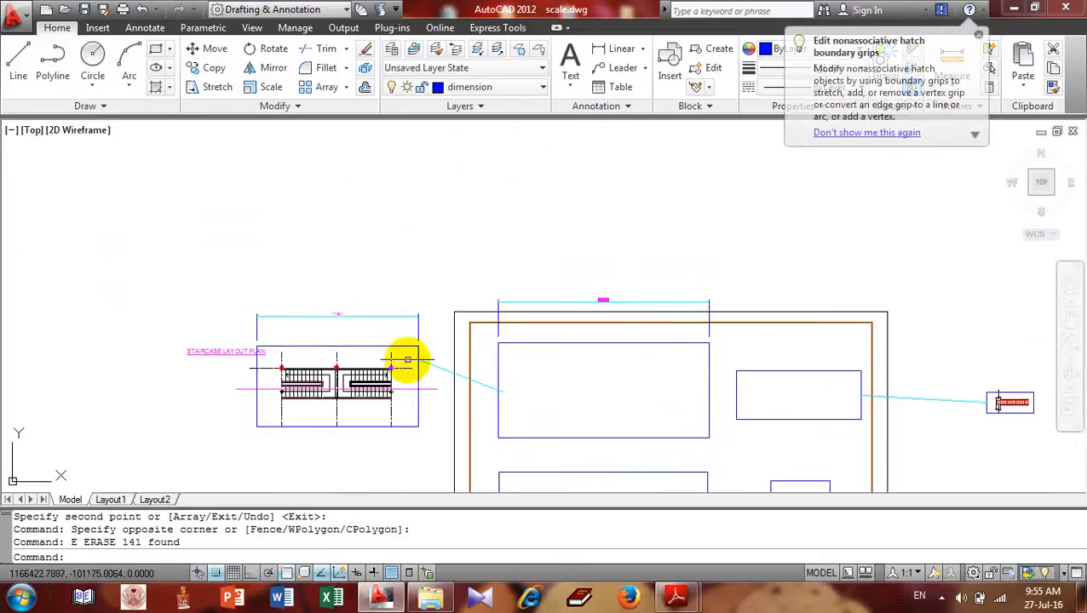
- Move the original staircase plan drawing out of its frame into the empty area above, leaving frame, title and dimension in place
{"action": "left_click", "coordinate": [408, 360]}
{"action": "left_click", "coordinate": [267, 415]}
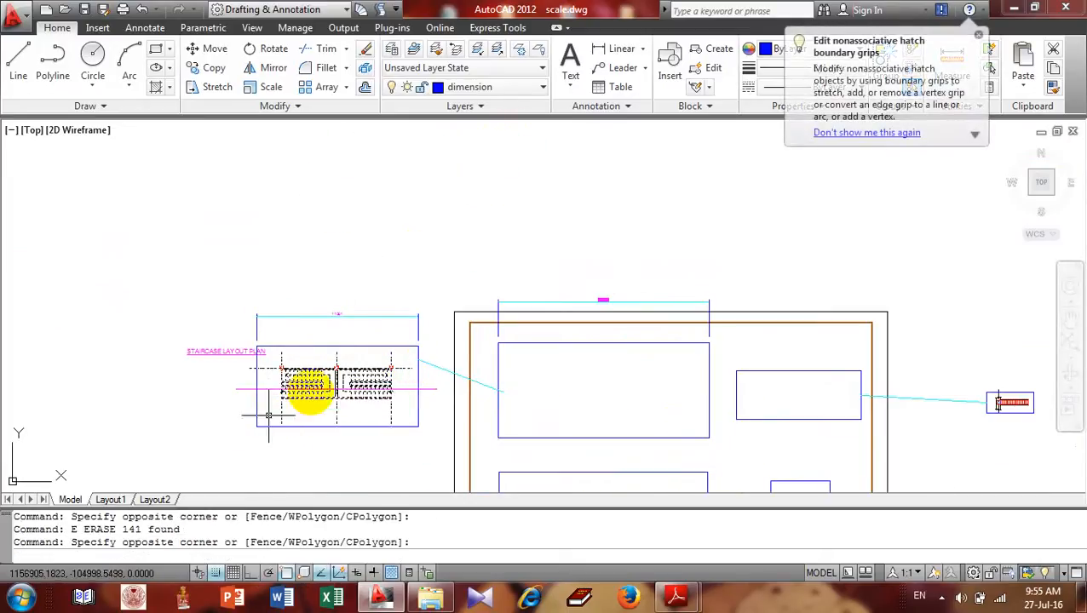
{"action": "type", "text": "m"}
{"action": "key", "text": "Return"}
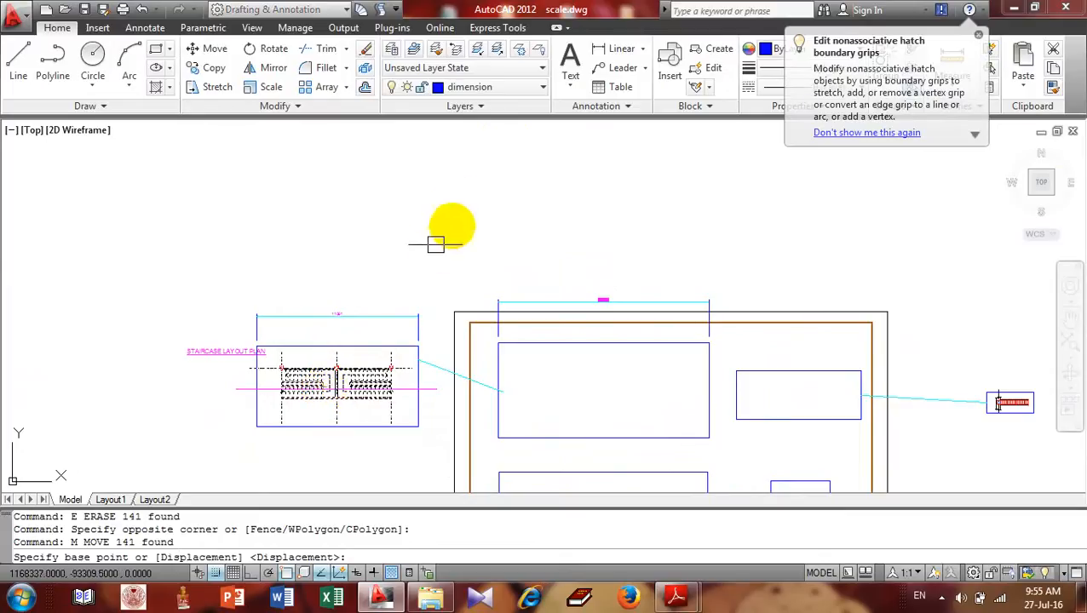
{"action": "left_click", "coordinate": [347, 399]}
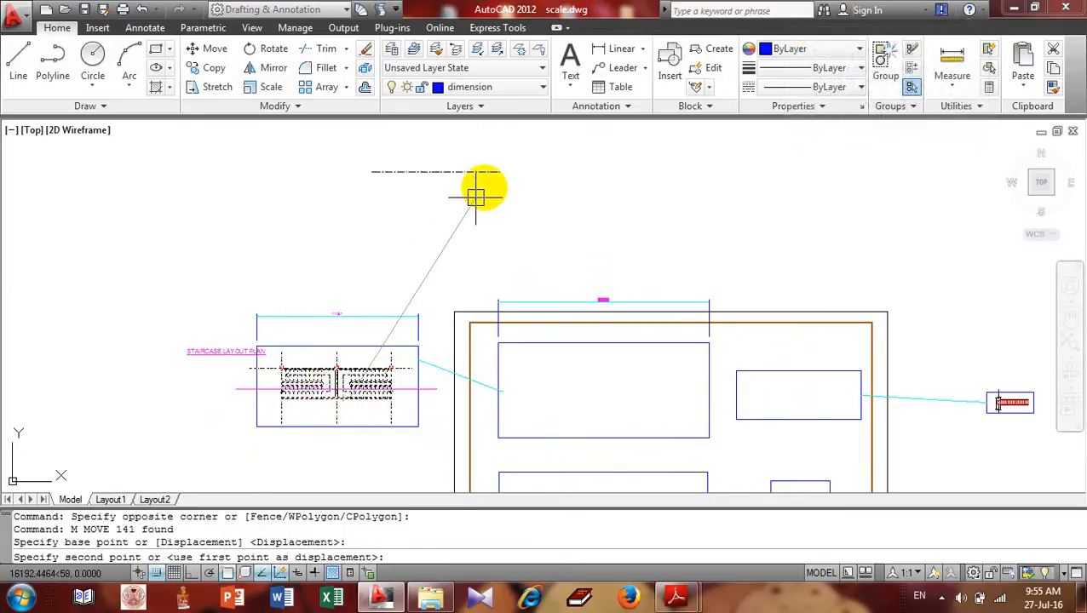
{"action": "left_click", "coordinate": [491, 190]}
{"action": "key", "text": "Return"}
{"action": "middle_click_drag", "start_coordinate": [492, 189], "coordinate": [457, 295]}
{"action": "scroll", "coordinate": [473, 273], "scroll_direction": "up", "scroll_amount": 3}
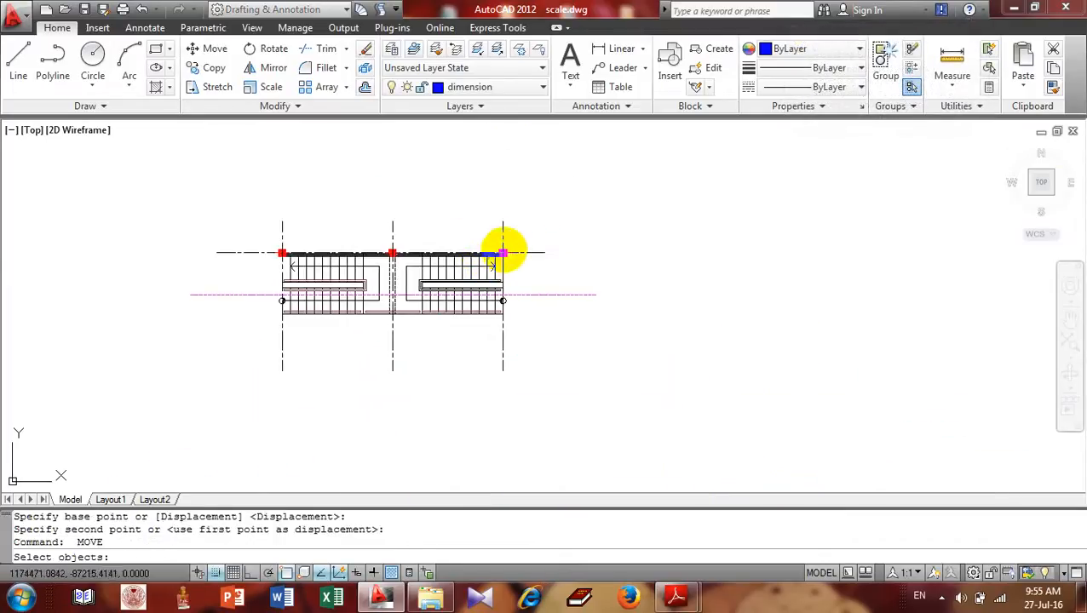
{"action": "middle_click_drag", "start_coordinate": [503, 245], "coordinate": [613, 211]}
{"action": "key", "text": "Escape"}
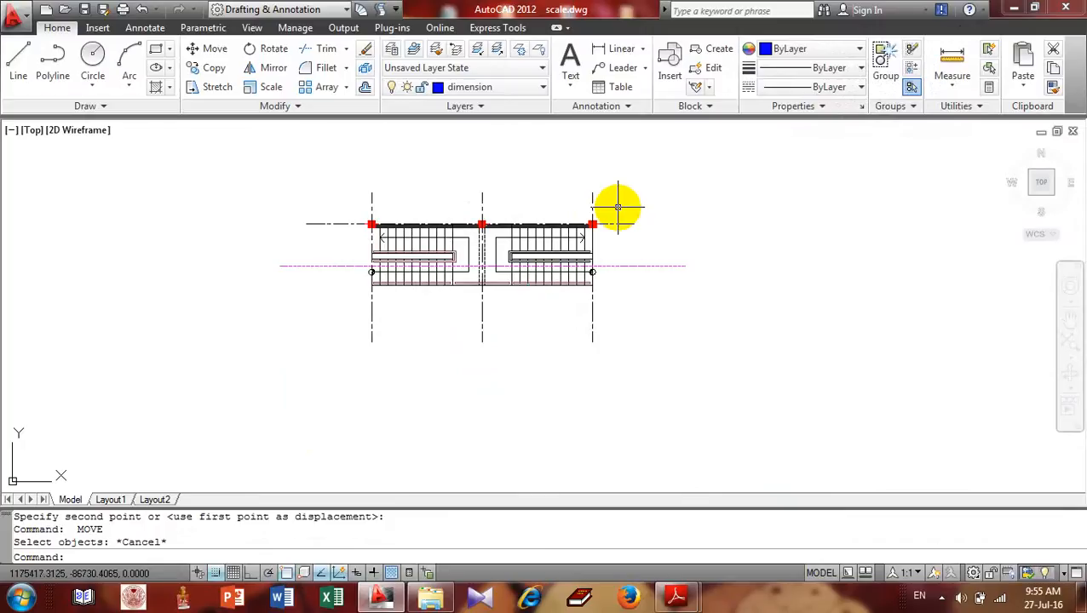
- Scale the moved staircase plan by a factor of 100/50 from the lower end of its rightmost grid line
{"action": "left_click", "coordinate": [667, 173]}
{"action": "left_click", "coordinate": [288, 349]}
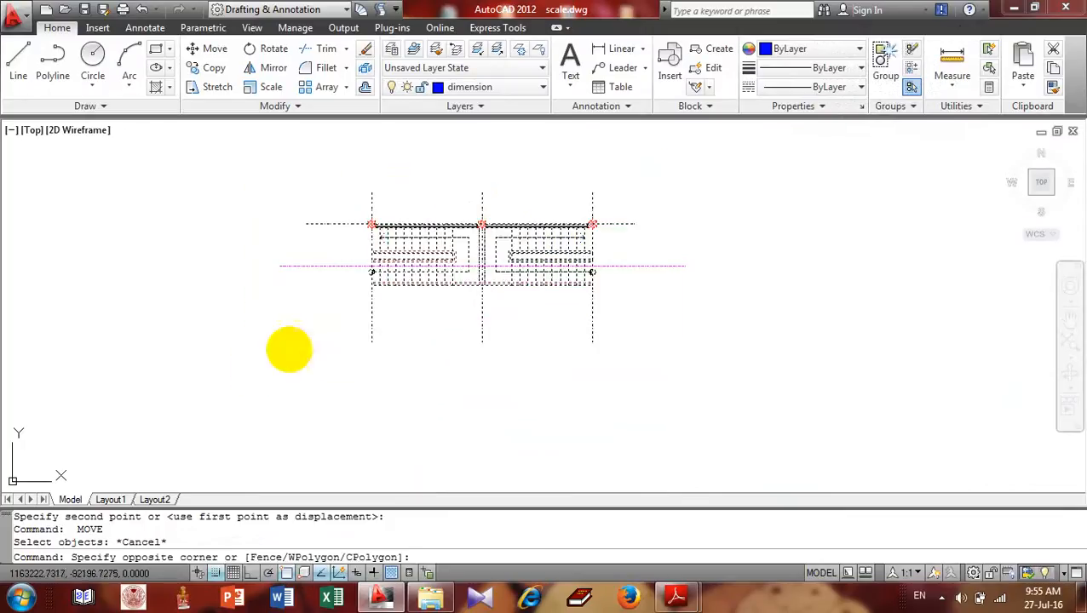
{"action": "left_click", "coordinate": [249, 92]}
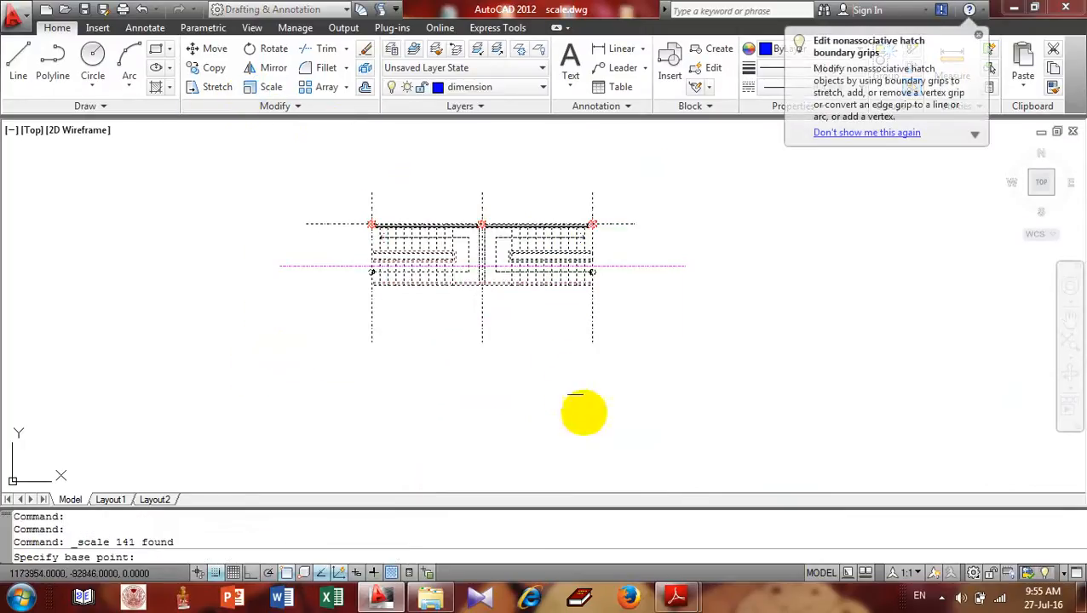
{"action": "double_click", "coordinate": [592, 342]}
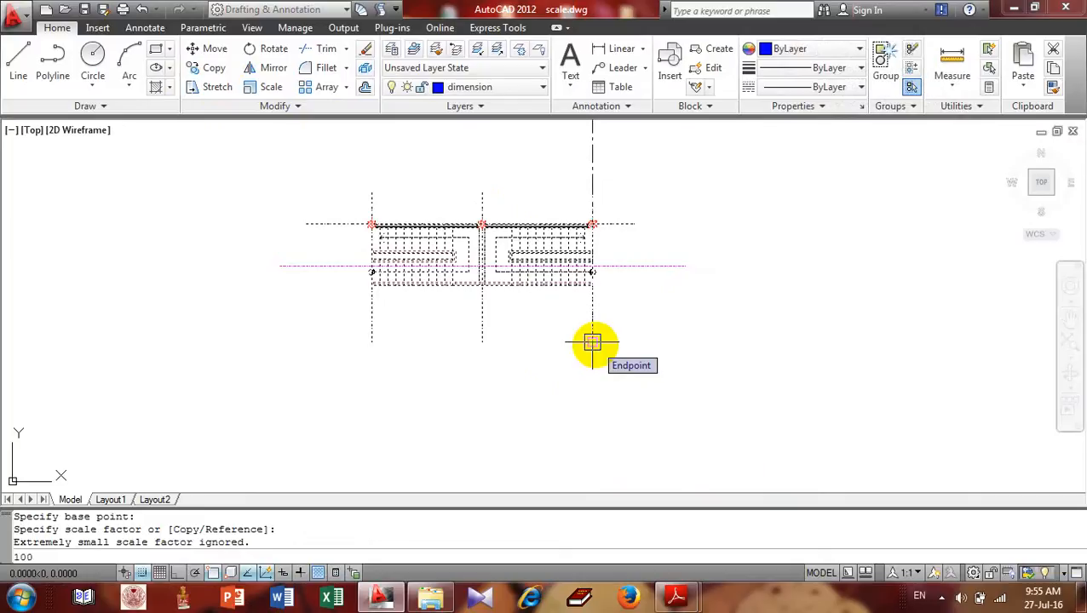
{"action": "type", "text": "/50"}
{"action": "key", "text": "Return"}
{"action": "scroll", "coordinate": [590, 342], "scroll_direction": "down", "scroll_amount": 3}
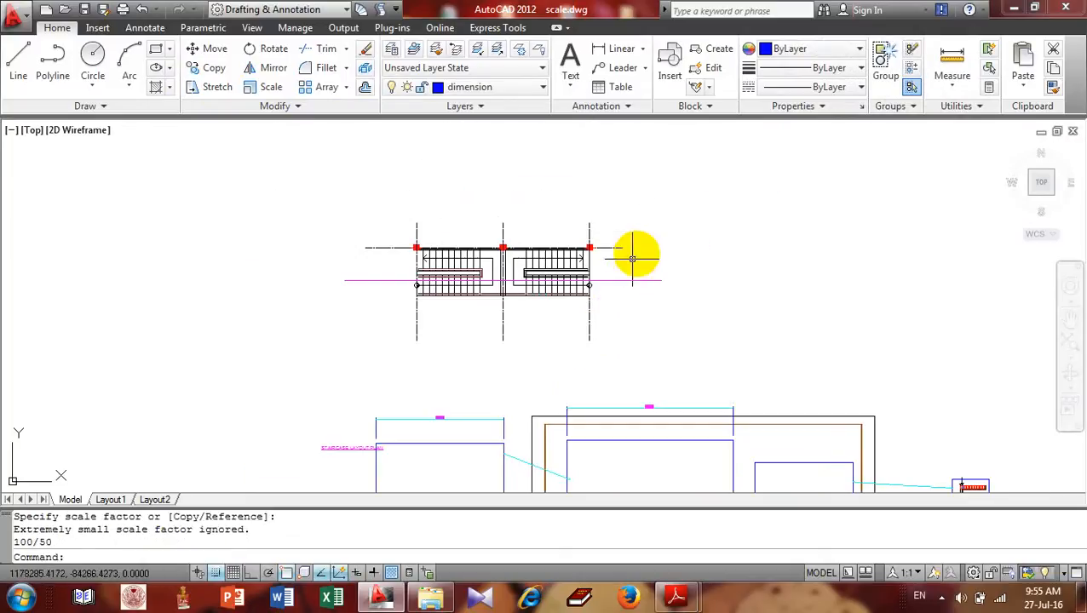
{"action": "middle_click_drag", "start_coordinate": [435, 389], "coordinate": [435, 318]}
{"action": "left_click", "coordinate": [642, 155]}
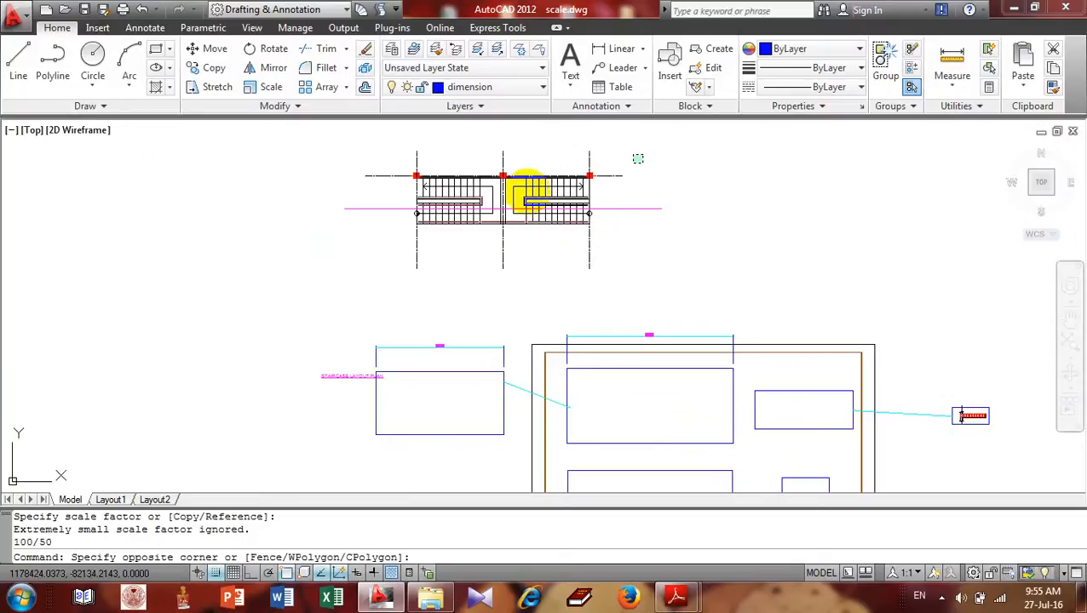
{"action": "left_click", "coordinate": [383, 264]}
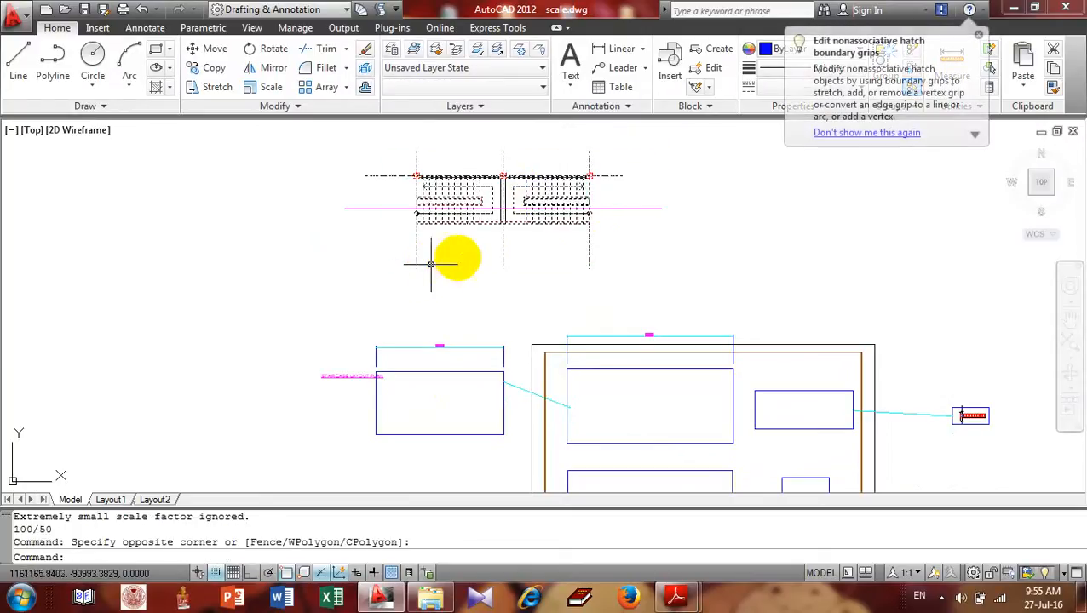
{"action": "type", "text": "m"}
{"action": "key", "text": "Return"}
{"action": "left_click", "coordinate": [503, 201]}
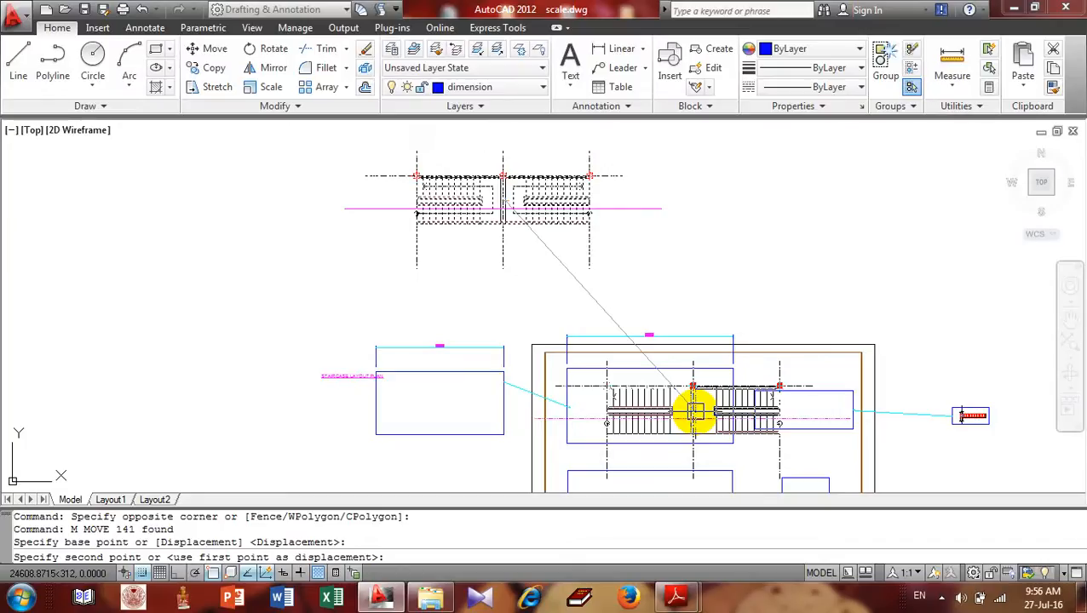
{"action": "key", "text": "Escape"}
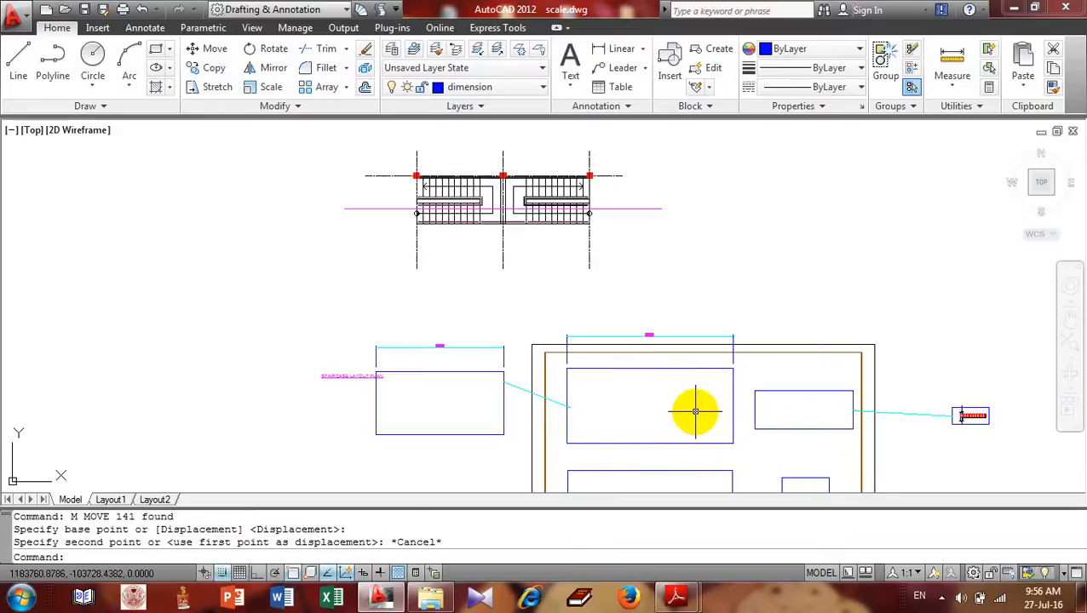
- Undo the 100/50 scaling and the preceding move of the staircase plan so the drawing is back in its original frame
{"action": "key", "text": "ctrl+z"}
{"action": "key", "text": "ctrl+z"}
{"action": "key", "text": "ctrl+z"}
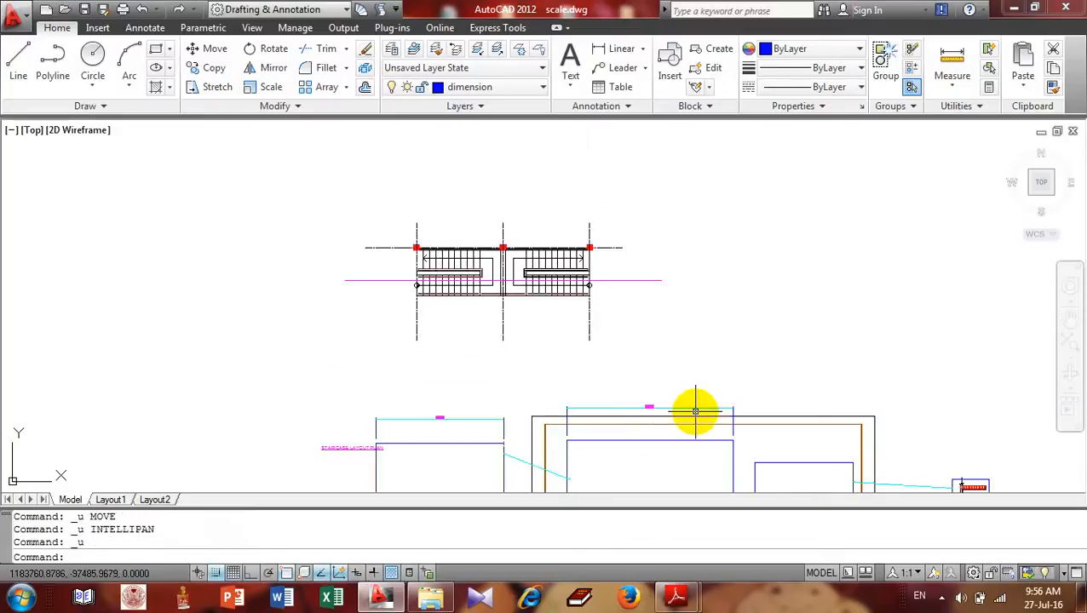
{"action": "key", "text": "ctrl+z"}
{"action": "key", "text": "ctrl+z"}
{"action": "key", "text": "ctrl+z"}
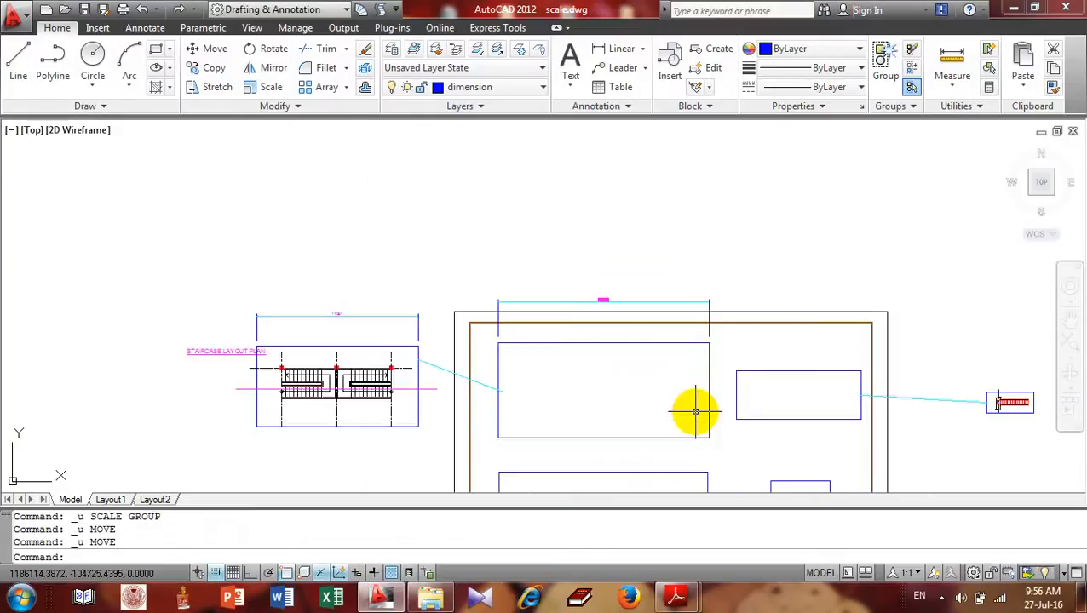
- Move the staircase plan without its frame, title and 11081 dimension to the empty area above the A4 sheet
{"action": "scroll", "coordinate": [350, 388], "scroll_direction": "up", "scroll_amount": 4}
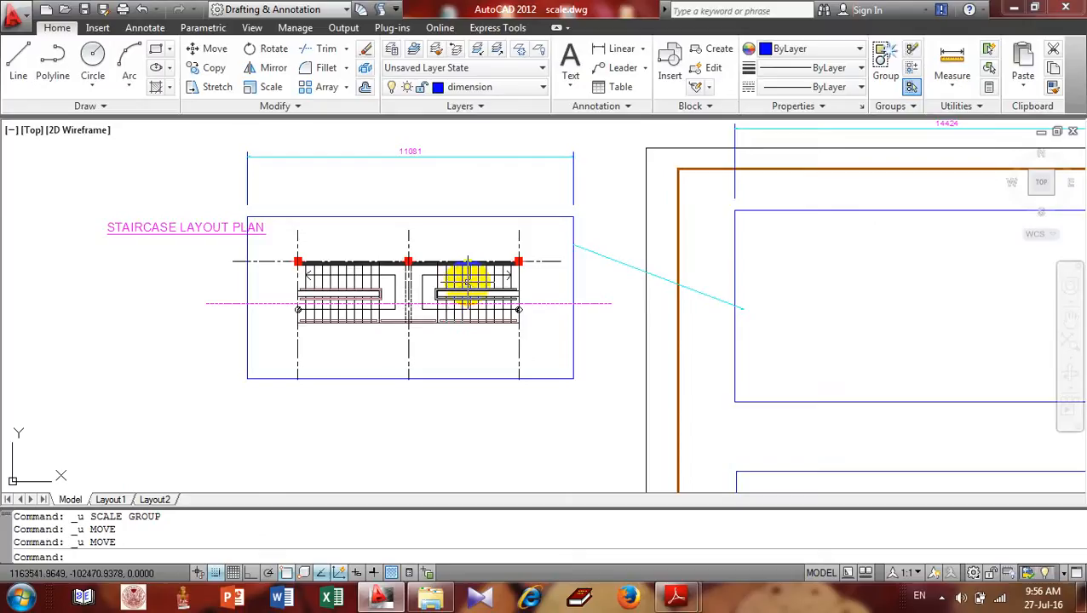
{"action": "mouse_move", "coordinate": [467, 281]}
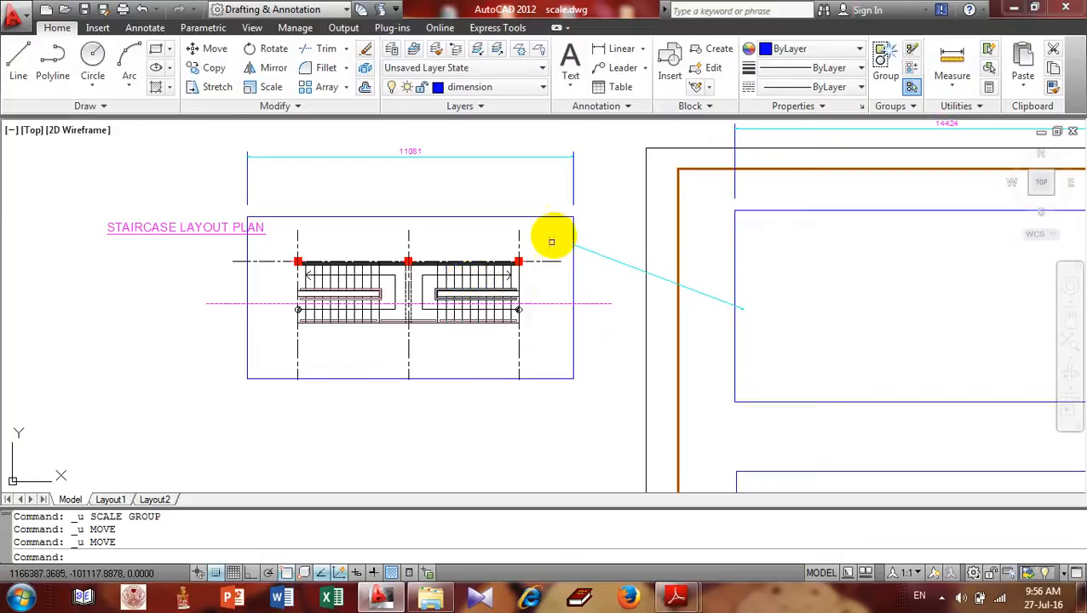
{"action": "left_click", "coordinate": [553, 234]}
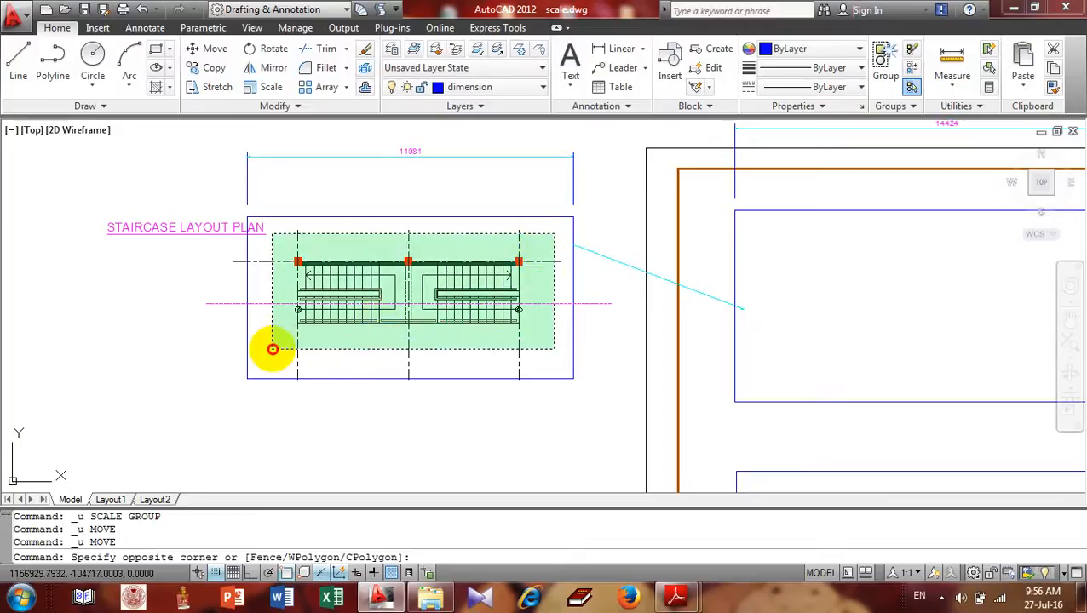
{"action": "left_click", "coordinate": [271, 347]}
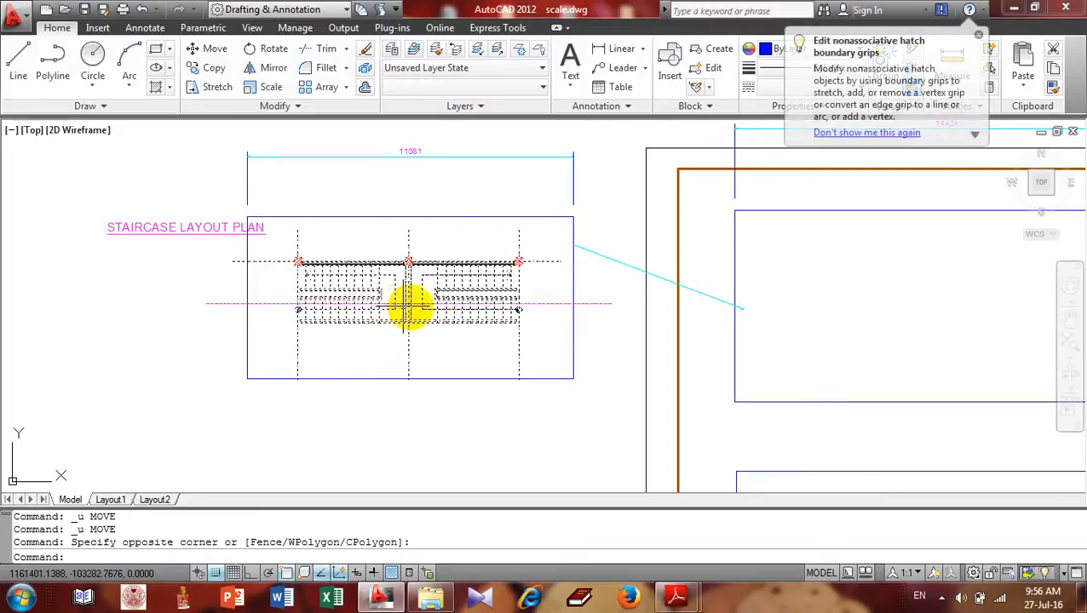
{"action": "type", "text": "m"}
{"action": "key", "text": "Return"}
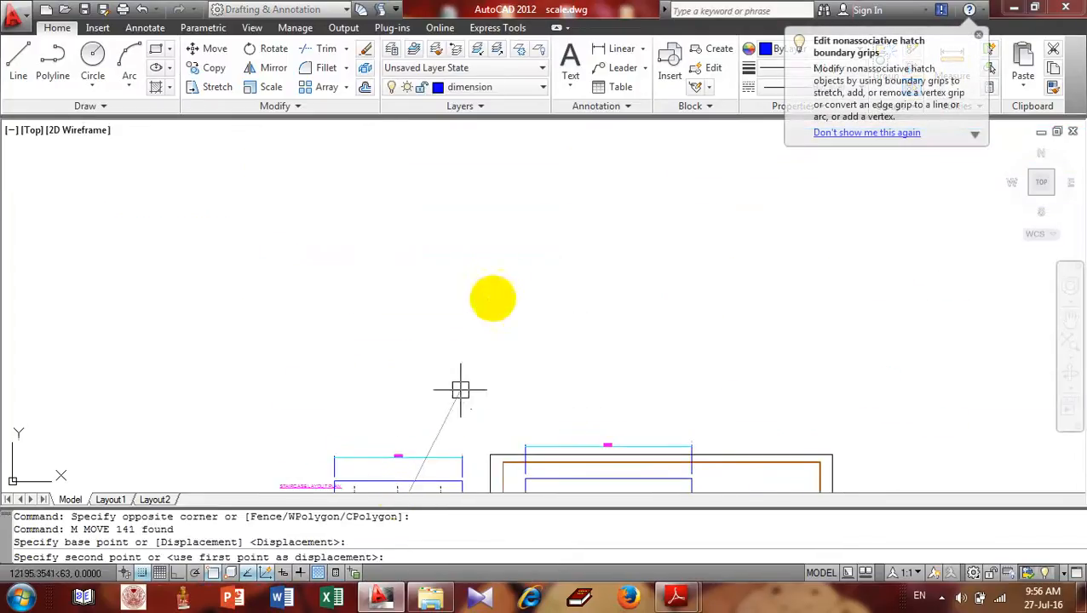
{"action": "left_click", "coordinate": [498, 242]}
{"action": "key", "text": "Return"}
{"action": "key", "text": "Escape"}
{"action": "scroll", "coordinate": [508, 241], "scroll_direction": "up", "scroll_amount": 2}
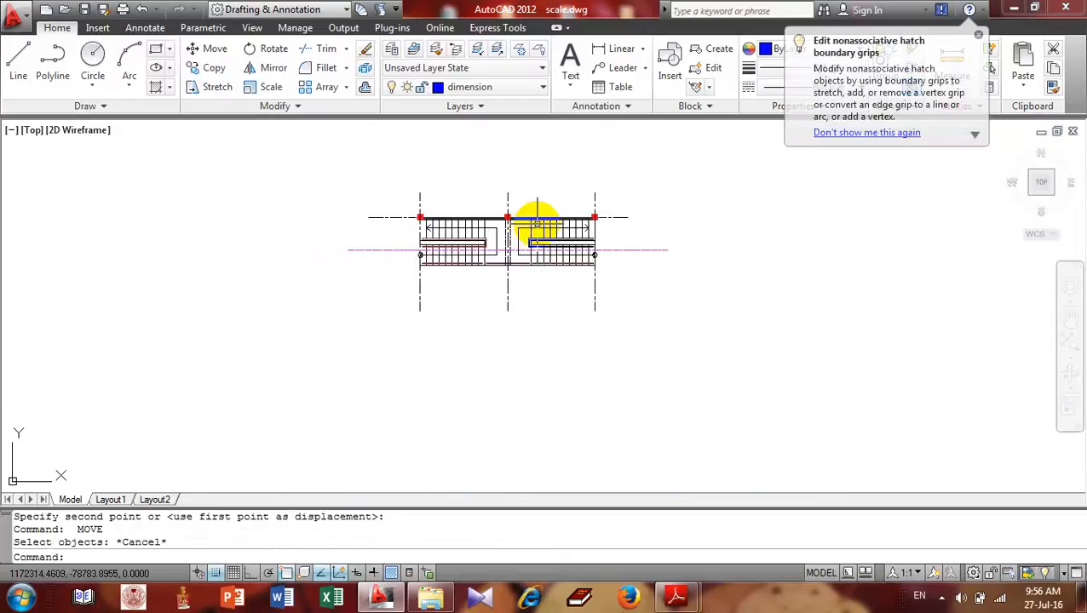
- Scale the staircase plan by a factor of 100/100 from the lower end of its leftmost grid line
{"action": "left_click", "coordinate": [677, 172]}
{"action": "left_click", "coordinate": [365, 329]}
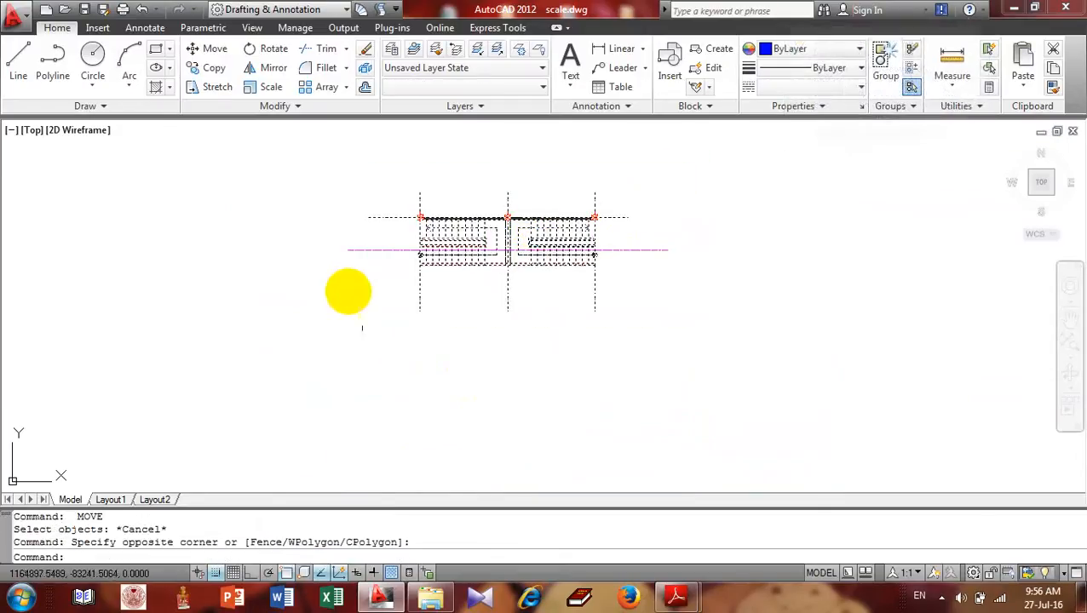
{"action": "left_click", "coordinate": [271, 87]}
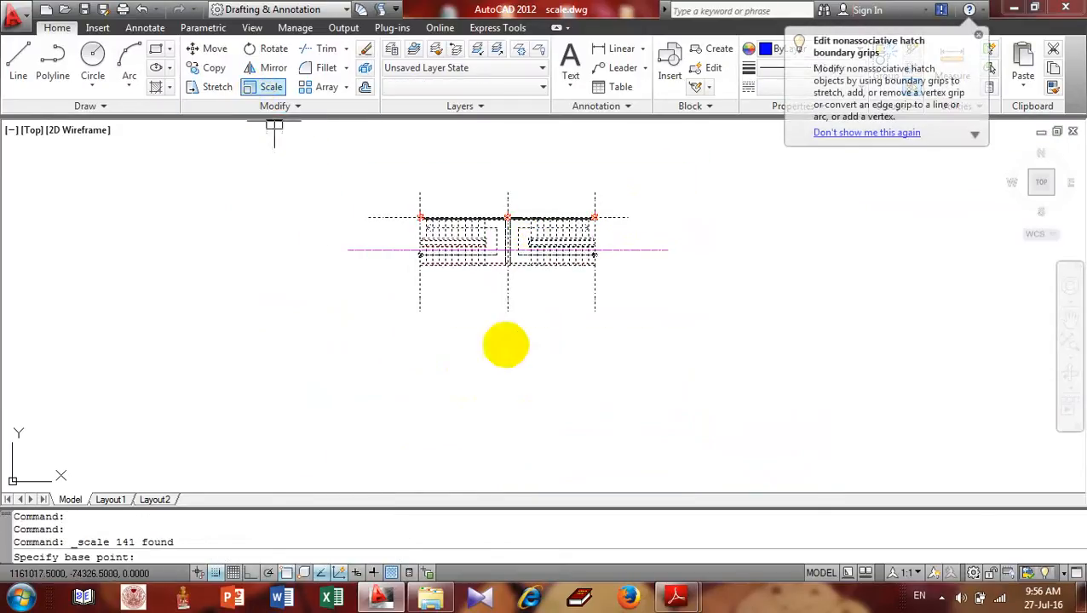
{"action": "double_click", "coordinate": [420, 313]}
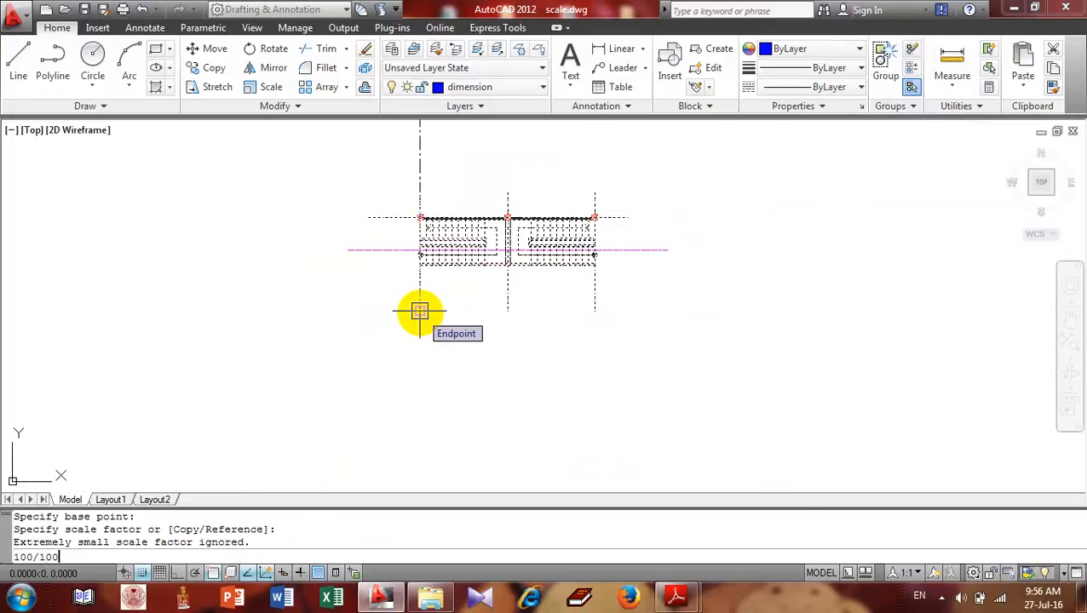
{"action": "type", "text": "100/100"}
{"action": "key", "text": "Return"}
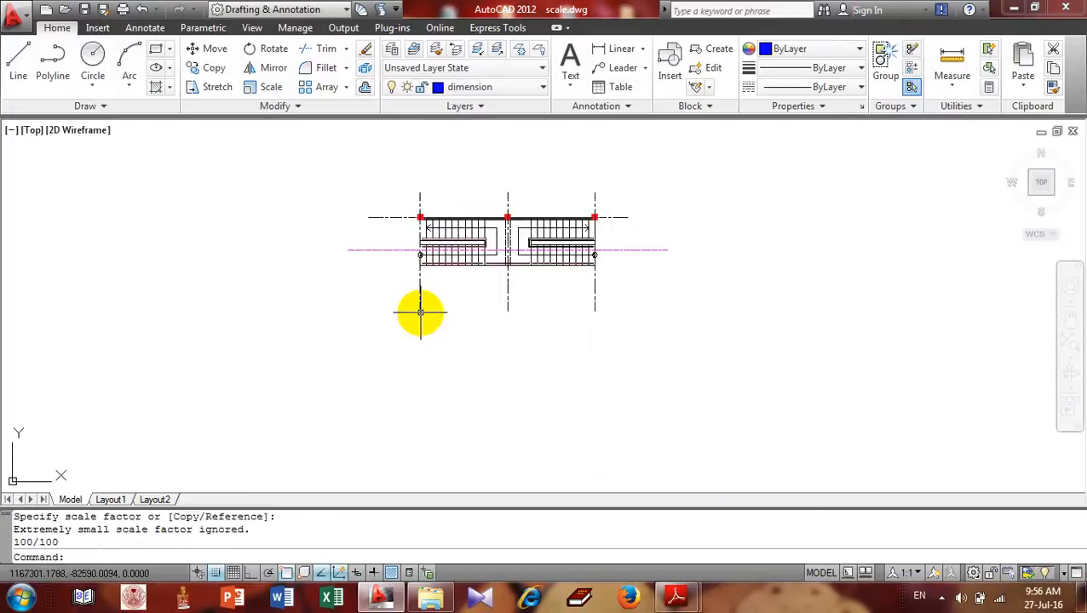
- Move the staircase plan by the top end of its middle grid line into the A4 sheet's upper-left rectangle
{"action": "left_click", "coordinate": [692, 180]}
{"action": "left_click", "coordinate": [287, 337]}
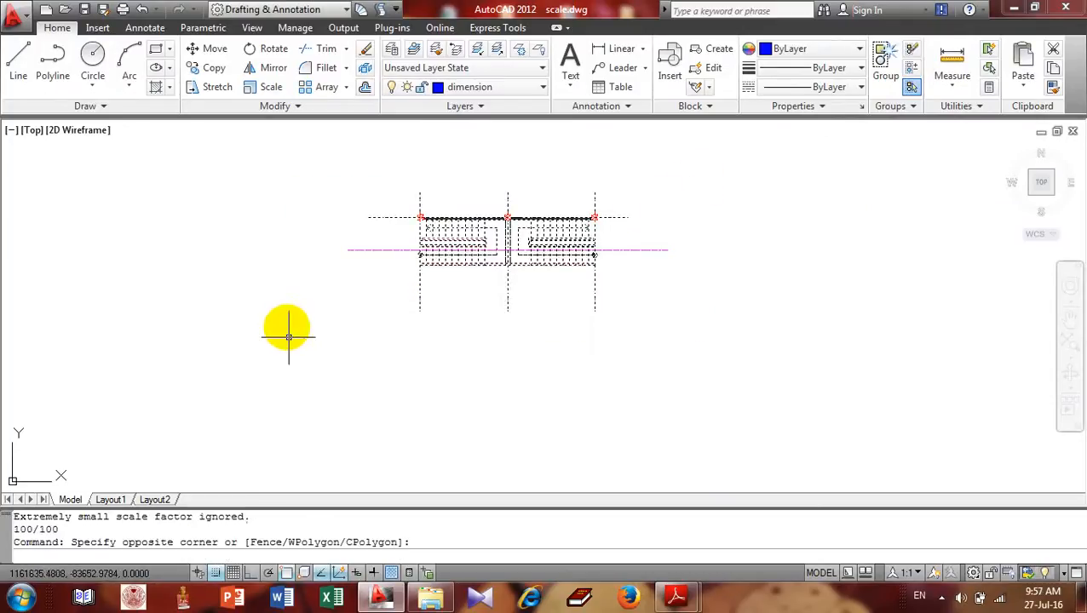
{"action": "type", "text": "m"}
{"action": "key", "text": "Return"}
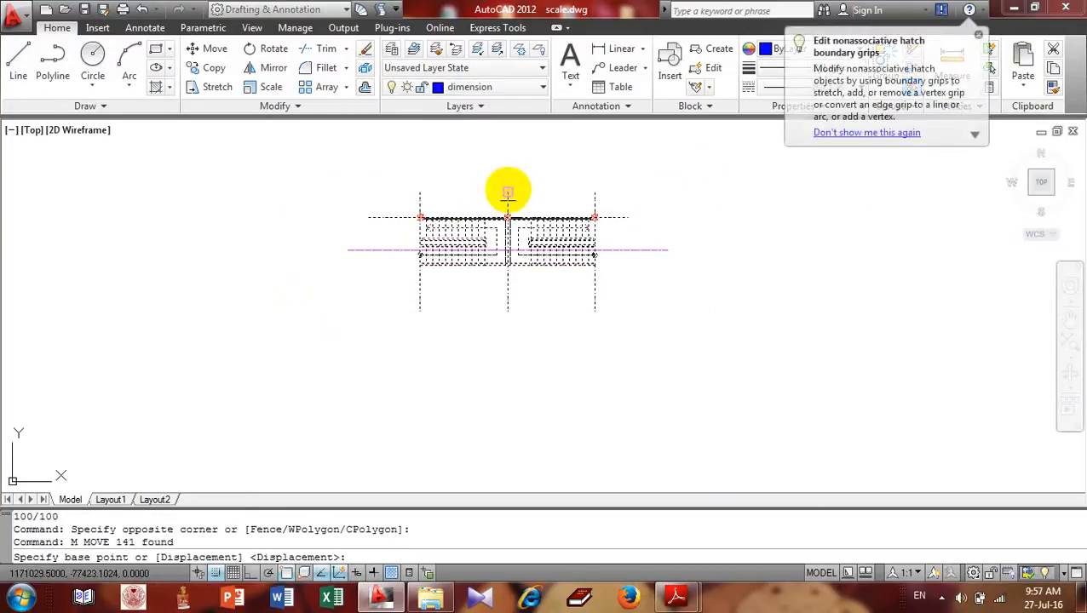
{"action": "left_click", "coordinate": [508, 193]}
{"action": "scroll", "coordinate": [584, 287], "scroll_direction": "down", "scroll_amount": 3}
{"action": "scroll", "coordinate": [577, 328], "scroll_direction": "up", "scroll_amount": 4}
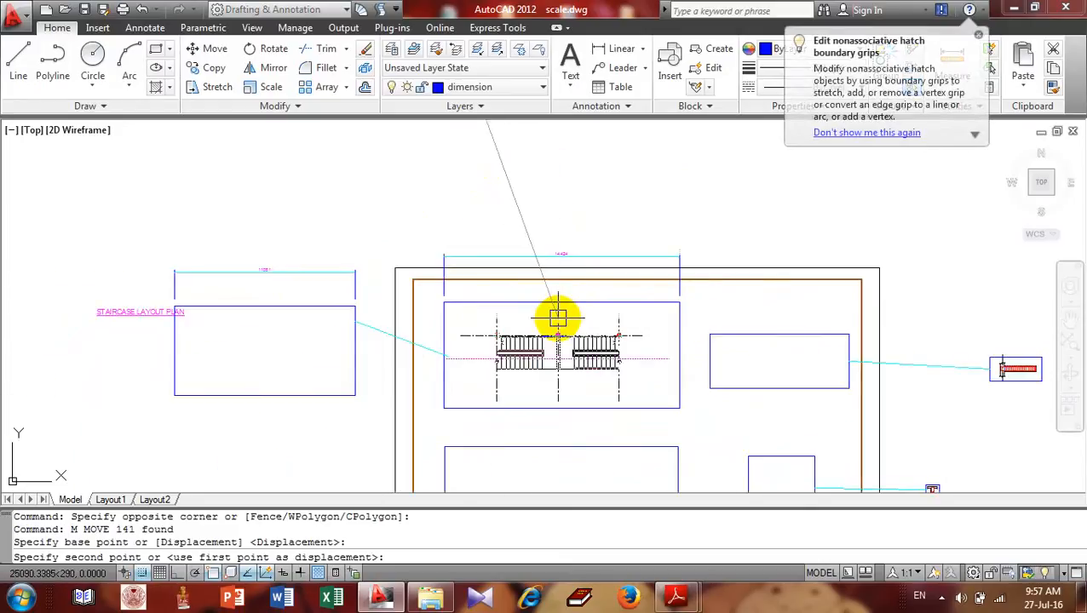
{"action": "left_click", "coordinate": [558, 317]}
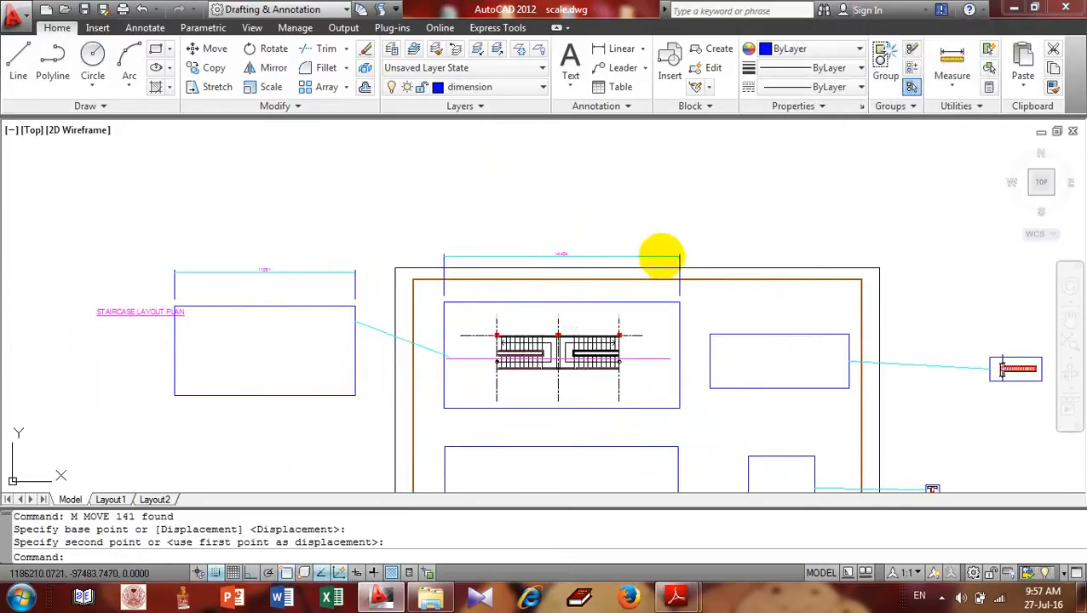
- Erase the linear dimension above the A4 sheet's upper-left rectangle
{"action": "left_click", "coordinate": [658, 253]}
{"action": "left_click", "coordinate": [608, 261]}
{"action": "type", "text": "E"}
{"action": "key", "text": "Return"}
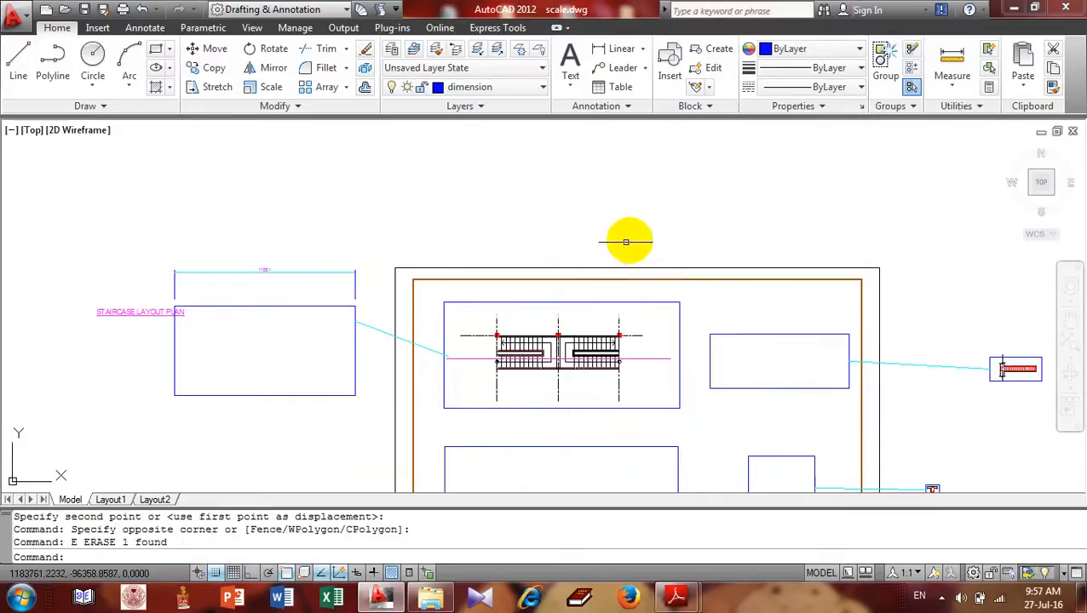
- Move the sheet of standard symbols and title samples to the empty area above the A4 sheet
{"action": "scroll", "coordinate": [641, 239], "scroll_direction": "down", "scroll_amount": 5}
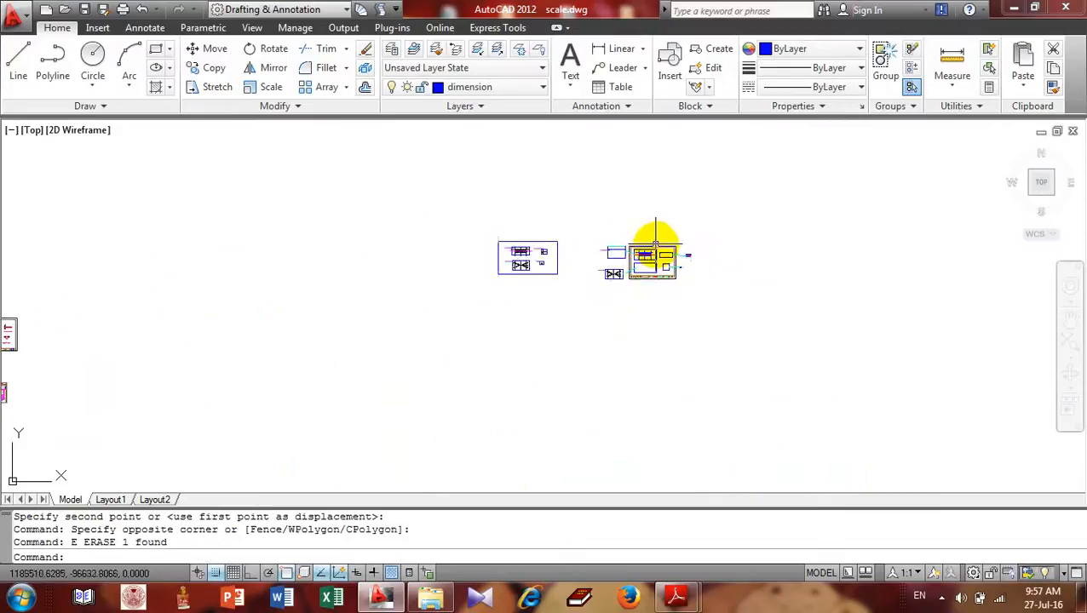
{"action": "scroll", "coordinate": [655, 242], "scroll_direction": "up", "scroll_amount": 6}
{"action": "scroll", "coordinate": [667, 230], "scroll_direction": "down", "scroll_amount": 5}
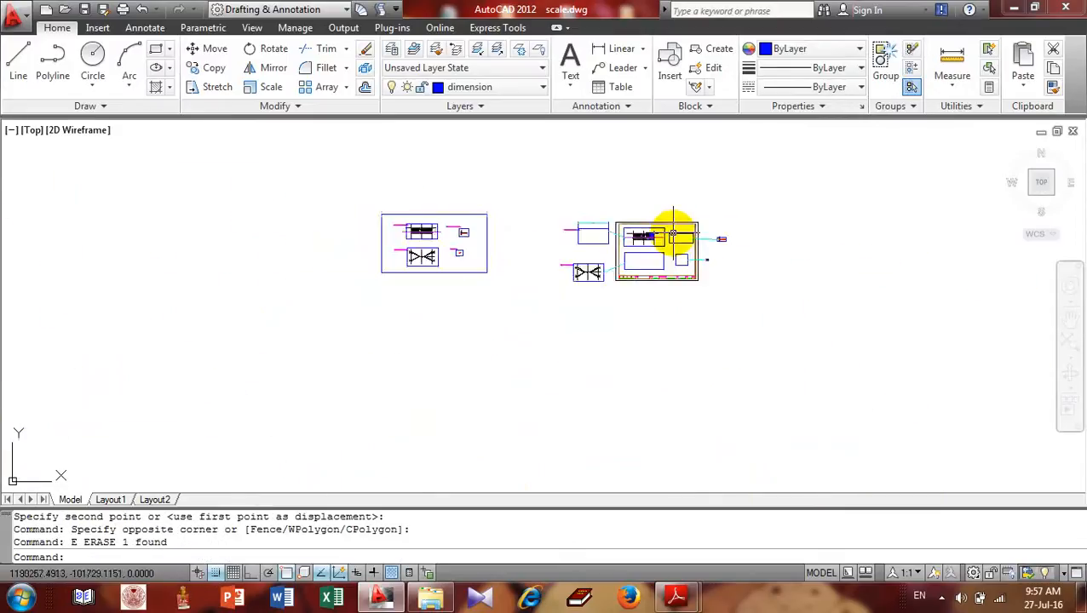
{"action": "scroll", "coordinate": [242, 356], "scroll_direction": "up", "scroll_amount": 4}
{"action": "left_click", "coordinate": [301, 221]}
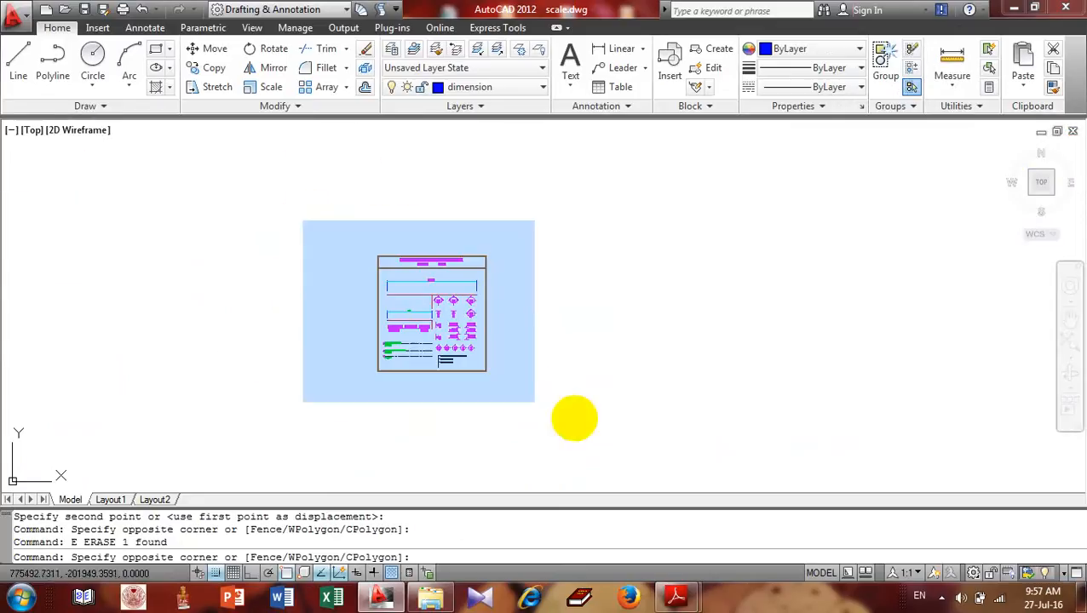
{"action": "left_click", "coordinate": [634, 451]}
{"action": "type", "text": "M"}
{"action": "key", "text": "Return"}
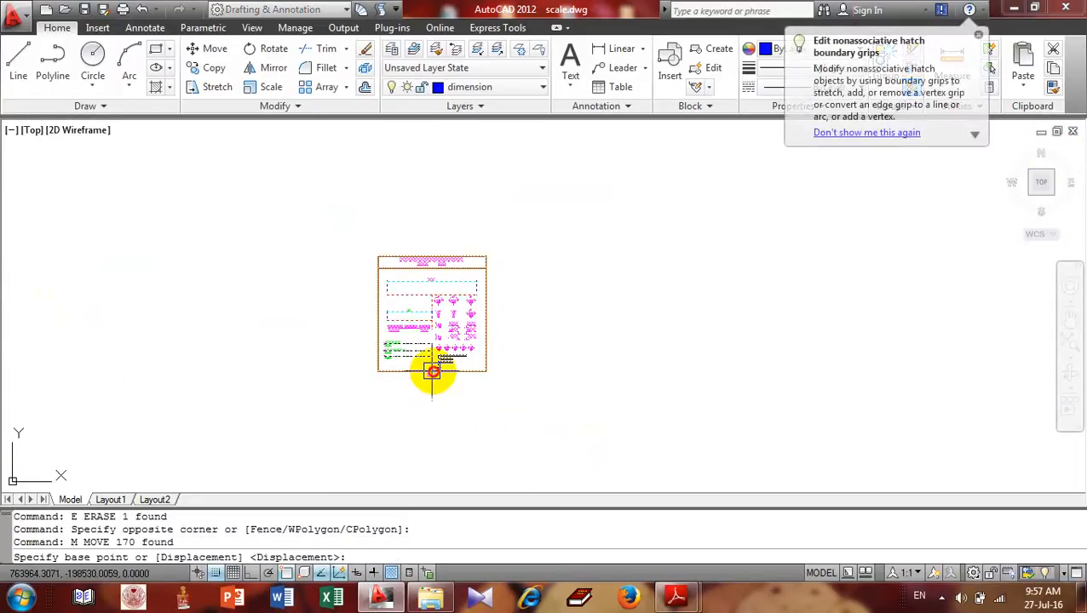
{"action": "left_click", "coordinate": [432, 368]}
{"action": "scroll", "coordinate": [589, 320], "scroll_direction": "down", "scroll_amount": 5}
{"action": "scroll", "coordinate": [479, 330], "scroll_direction": "up", "scroll_amount": 3}
{"action": "scroll", "coordinate": [479, 331], "scroll_direction": "up", "scroll_amount": 5}
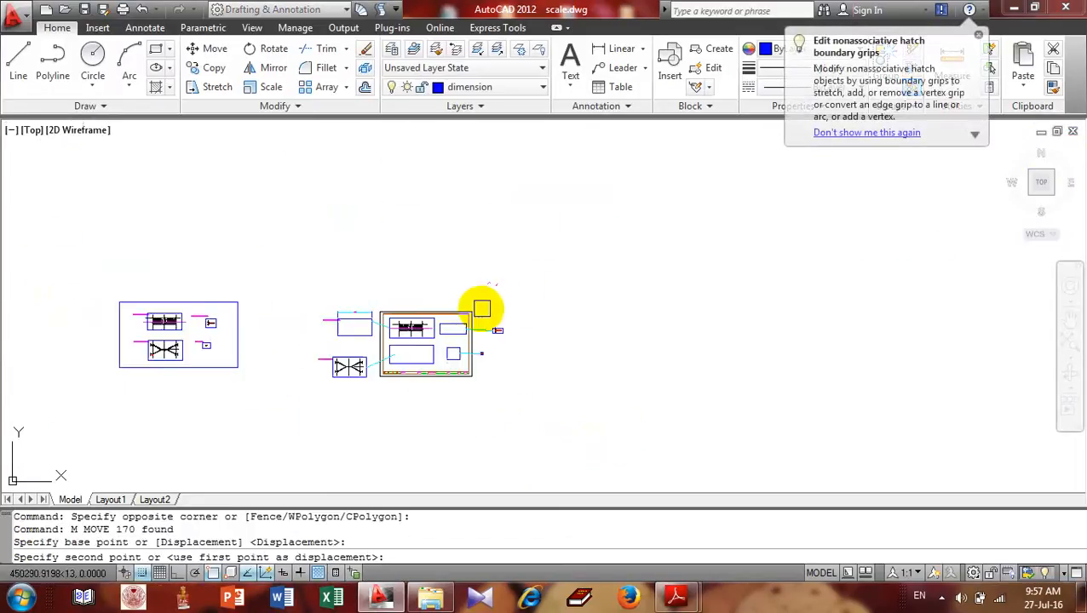
{"action": "left_click", "coordinate": [408, 247]}
- Copy the GROUND FLOOR PLAN title with its 1/100 scale from the symbol sheet to below the A4 sheet's upper-left rectangle
{"action": "scroll", "coordinate": [351, 218], "scroll_direction": "up", "scroll_amount": 6}
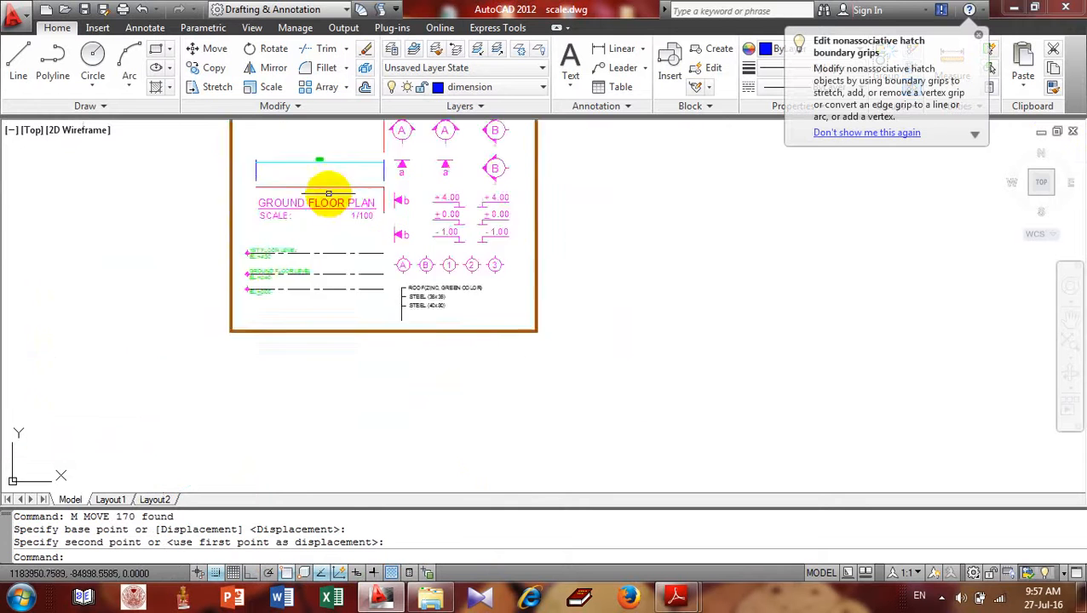
{"action": "type", "text": "CO"}
{"action": "key", "text": "Return"}
{"action": "left_click", "coordinate": [356, 210]}
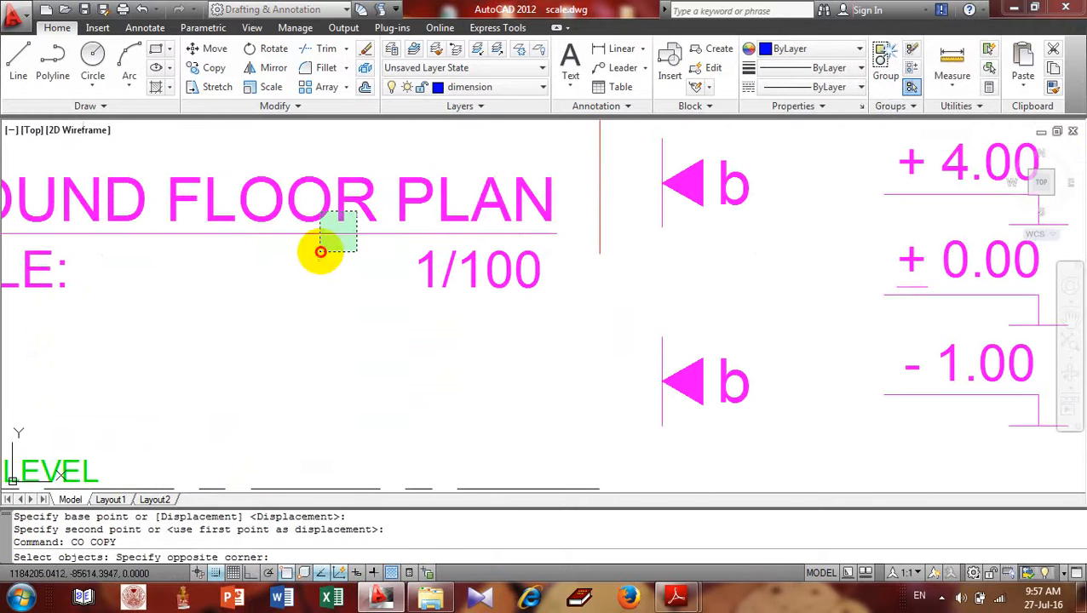
{"action": "left_click", "coordinate": [322, 249]}
{"action": "key", "text": "Return"}
{"action": "left_click", "coordinate": [323, 195]}
{"action": "scroll", "coordinate": [384, 287], "scroll_direction": "down", "scroll_amount": 6}
{"action": "scroll", "coordinate": [347, 417], "scroll_direction": "up", "scroll_amount": 8}
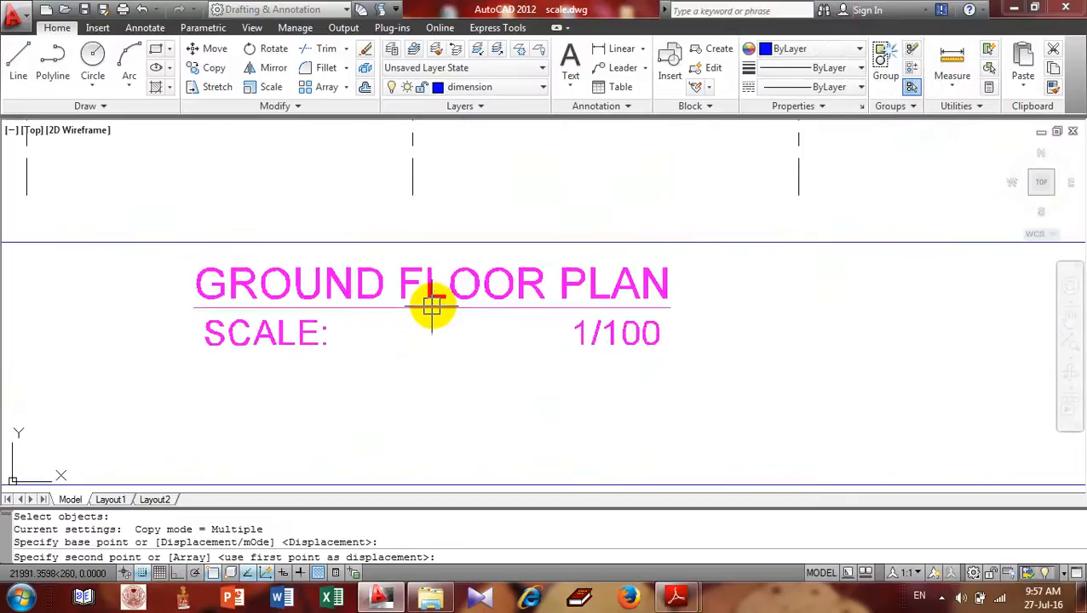
{"action": "left_click", "coordinate": [509, 255]}
{"action": "key", "text": "Return"}
{"action": "scroll", "coordinate": [553, 266], "scroll_direction": "down", "scroll_amount": 6}
{"action": "scroll", "coordinate": [587, 295], "scroll_direction": "up", "scroll_amount": 3}
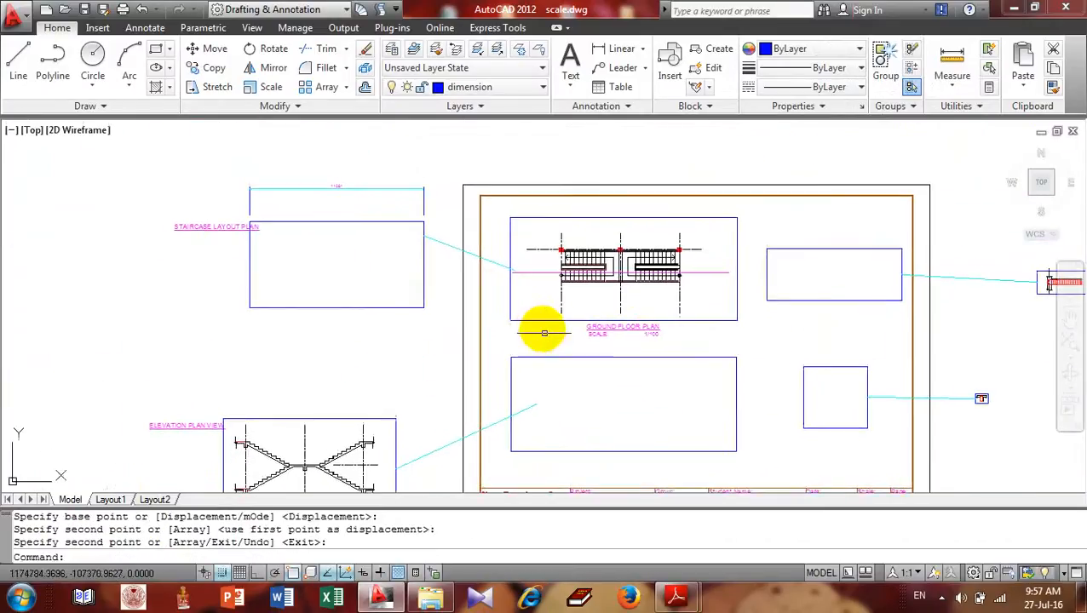
- Change the copied title below the staircase plan to LAYOUT PLAN
{"action": "type", "text": "ed"}
{"action": "key", "text": "Return"}
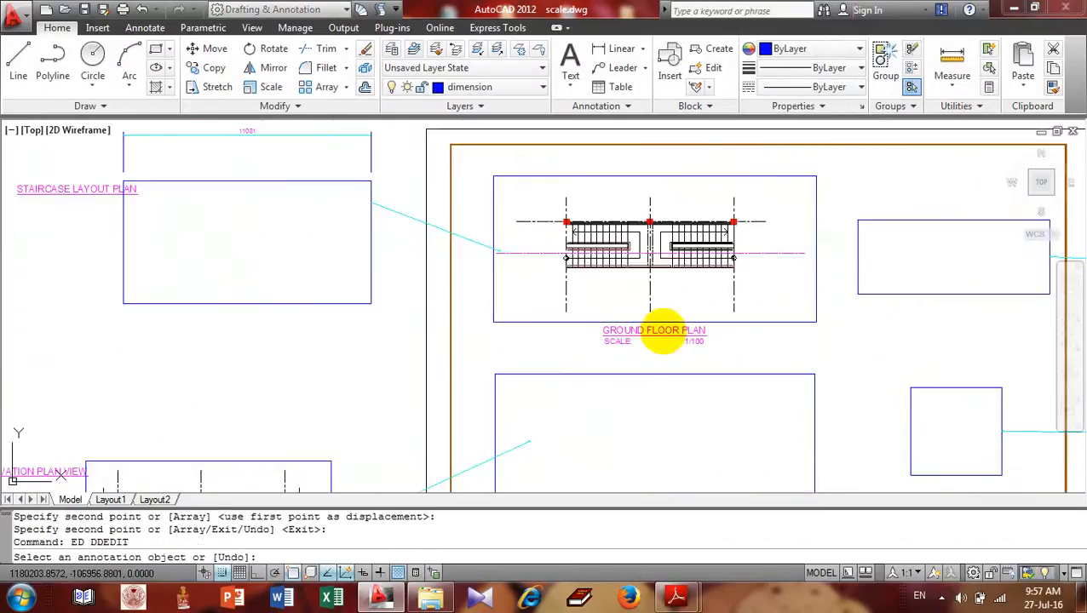
{"action": "left_click", "coordinate": [681, 332]}
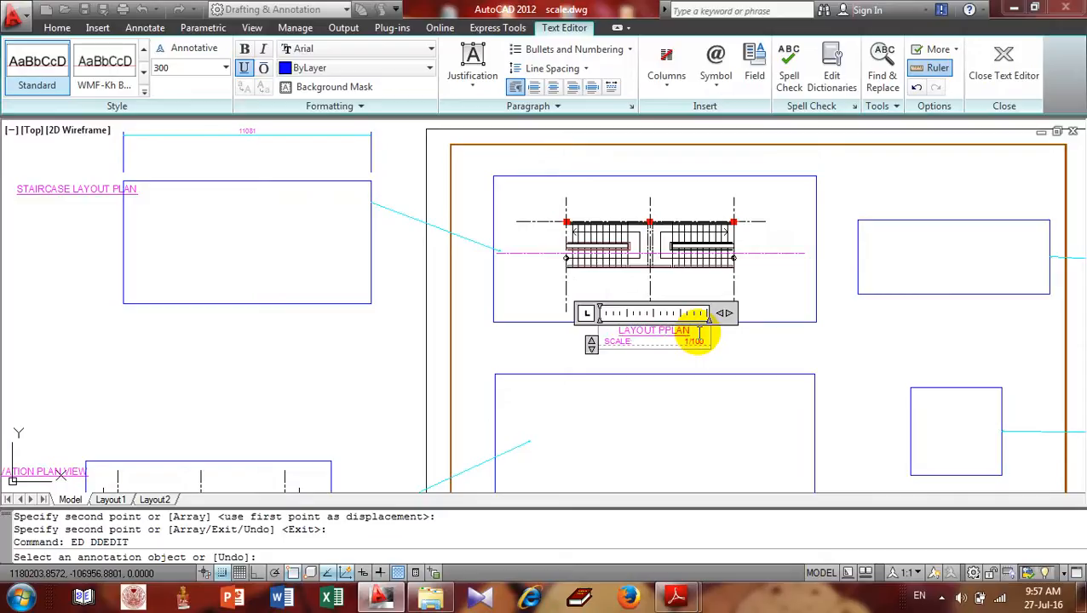
{"action": "left_click", "coordinate": [758, 359]}
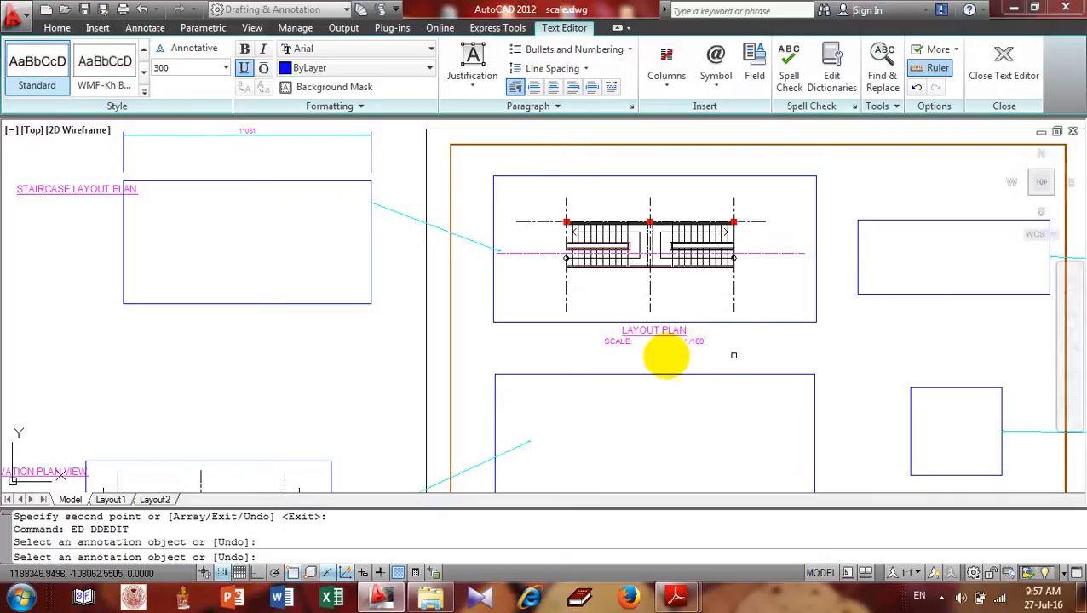
{"action": "key", "text": "Escape"}
- Move the stair elevation without its frame into the A4 sheet's lower-left rectangle, aligning its leftmost grid line with the plan's
{"action": "scroll", "coordinate": [681, 323], "scroll_direction": "down", "scroll_amount": 4}
{"action": "middle_click_drag", "start_coordinate": [686, 303], "coordinate": [606, 274]}
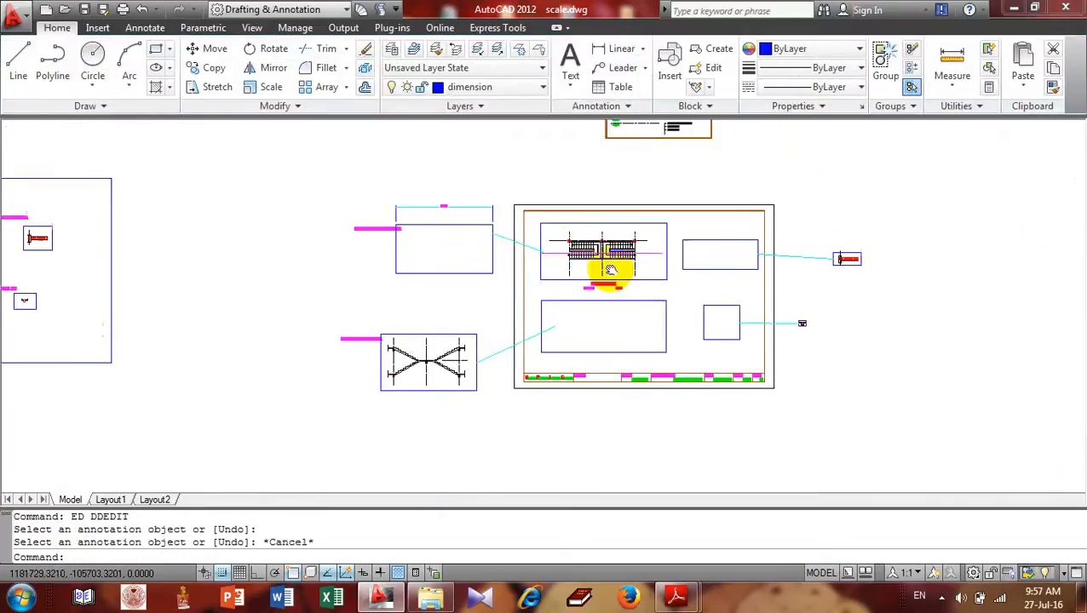
{"action": "scroll", "coordinate": [412, 315], "scroll_direction": "up", "scroll_amount": 3}
{"action": "scroll", "coordinate": [412, 357], "scroll_direction": "up", "scroll_amount": 2}
{"action": "scroll", "coordinate": [262, 315], "scroll_direction": "up", "scroll_amount": 2}
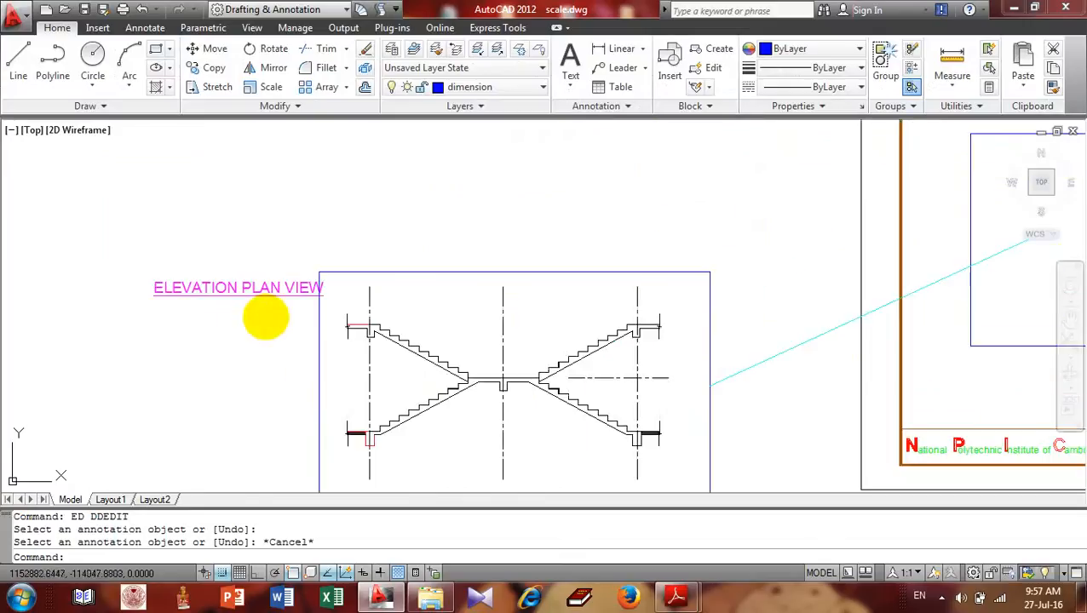
{"action": "middle_click_drag", "start_coordinate": [317, 286], "coordinate": [378, 197]}
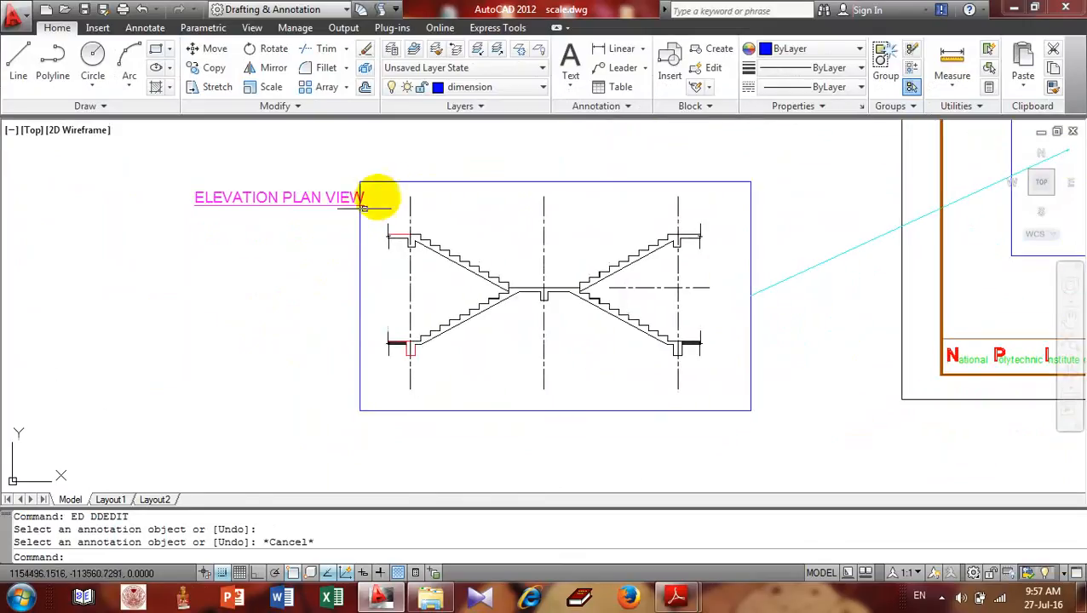
{"action": "left_click", "coordinate": [372, 164]}
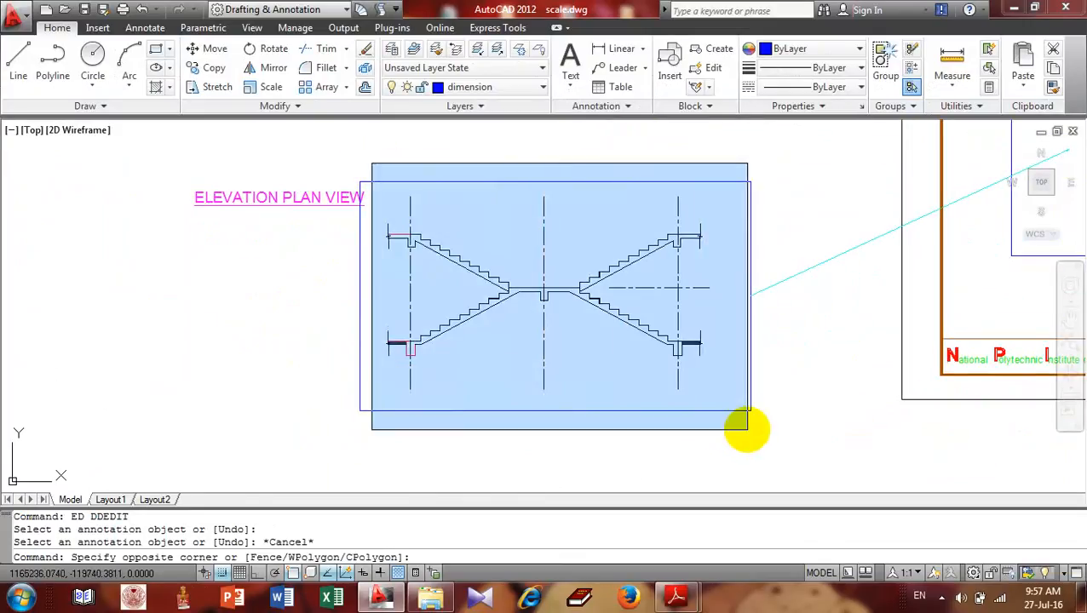
{"action": "left_click", "coordinate": [728, 407]}
{"action": "scroll", "coordinate": [551, 264], "scroll_direction": "down", "scroll_amount": 4}
{"action": "middle_click_drag", "start_coordinate": [551, 264], "coordinate": [394, 381]}
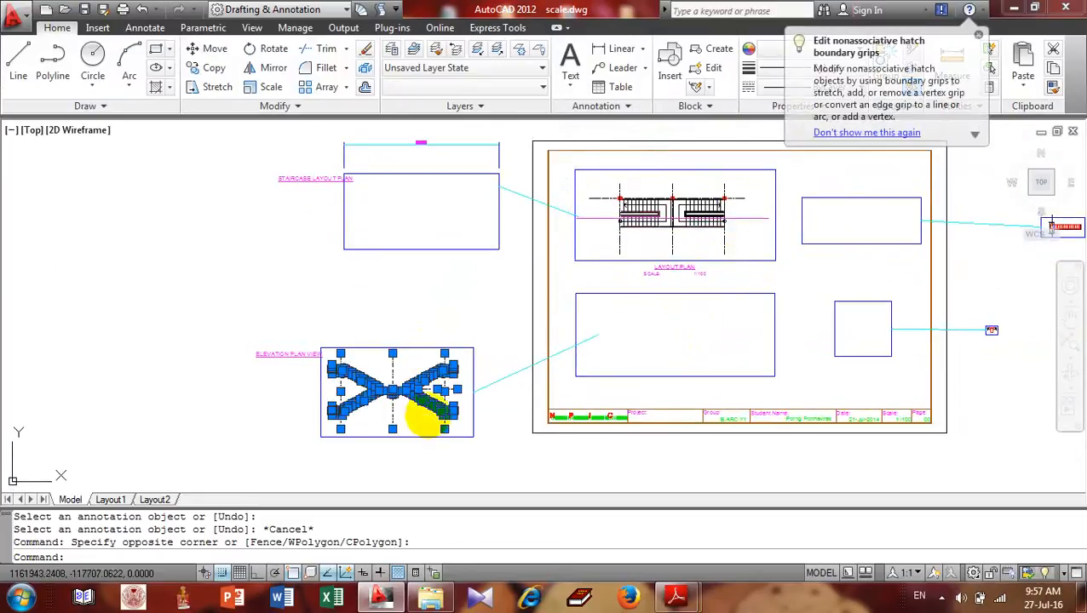
{"action": "type", "text": "m"}
{"action": "key", "text": "Return"}
{"action": "scroll", "coordinate": [344, 353], "scroll_direction": "up", "scroll_amount": 4}
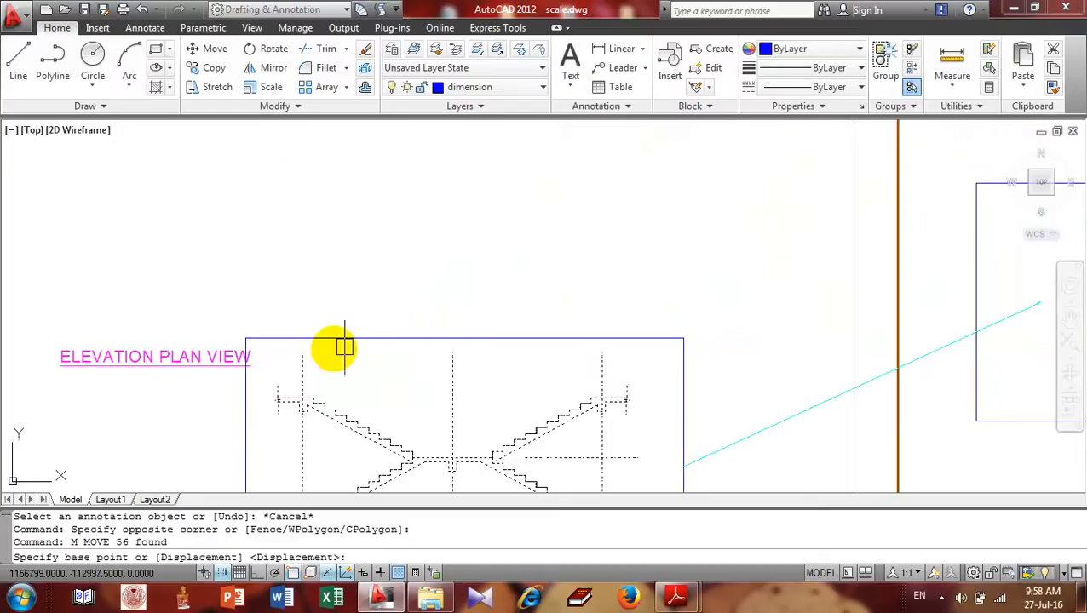
{"action": "left_click", "coordinate": [302, 356]}
{"action": "scroll", "coordinate": [488, 264], "scroll_direction": "down", "scroll_amount": 6}
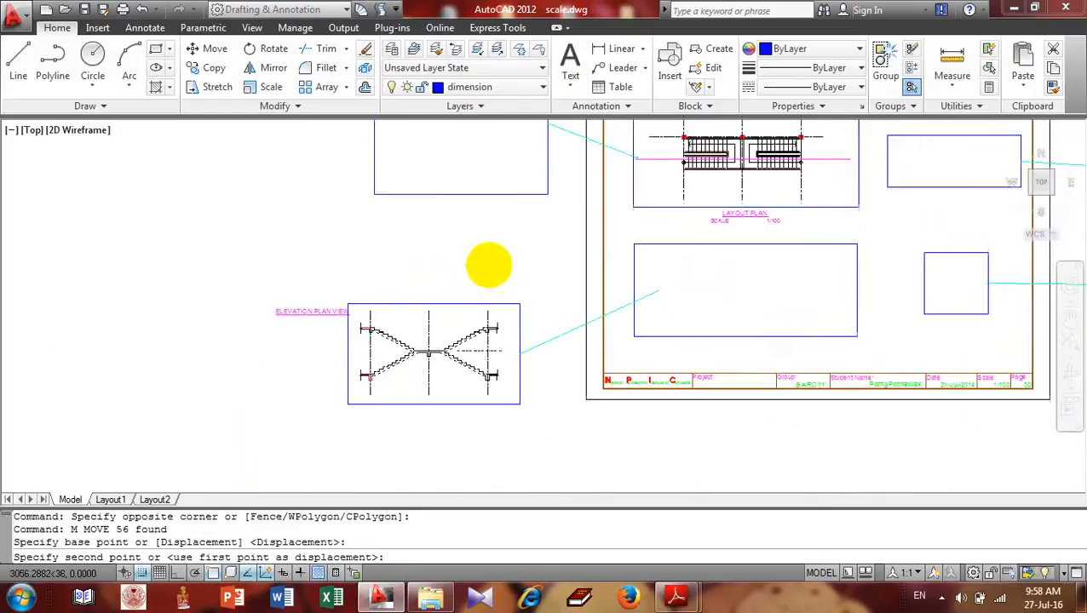
{"action": "scroll", "coordinate": [511, 296], "scroll_direction": "up", "scroll_amount": 2}
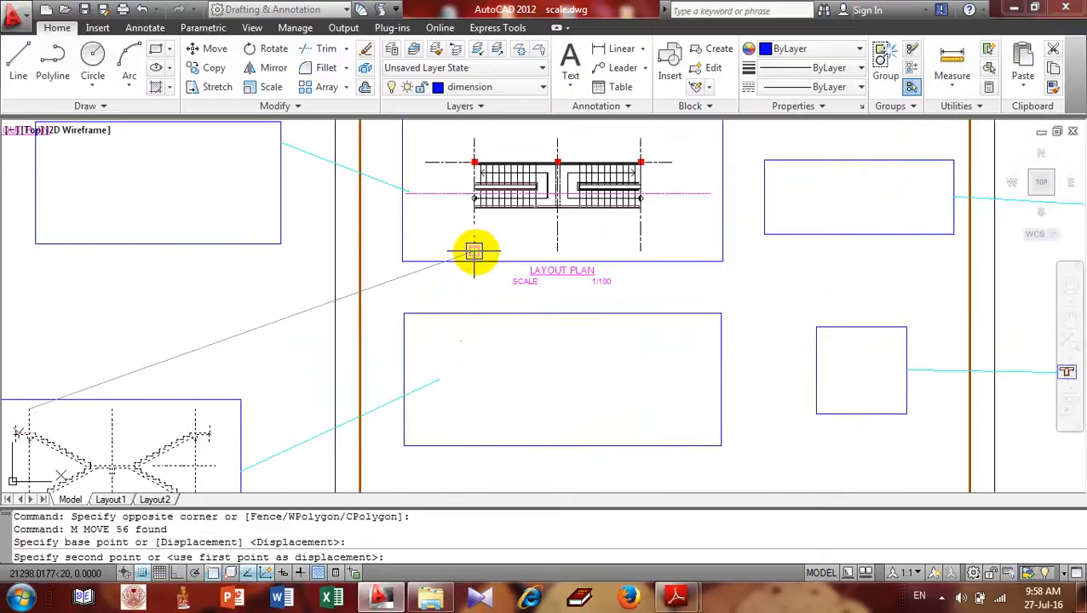
{"action": "left_click", "coordinate": [478, 304]}
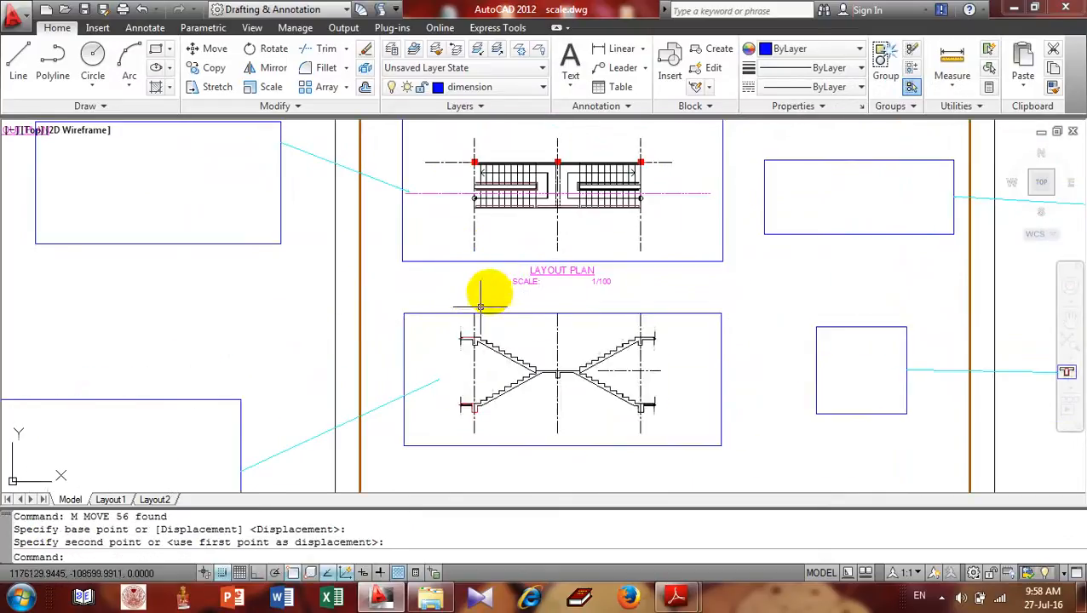
{"action": "scroll", "coordinate": [493, 290], "scroll_direction": "down", "scroll_amount": 2}
{"action": "key", "text": "Escape"}
- Copy the LAYOUT PLAN title straight down to below the A4 sheet's lower-left rectangle, with Ortho on
{"action": "scroll", "coordinate": [545, 274], "scroll_direction": "up", "scroll_amount": 1}
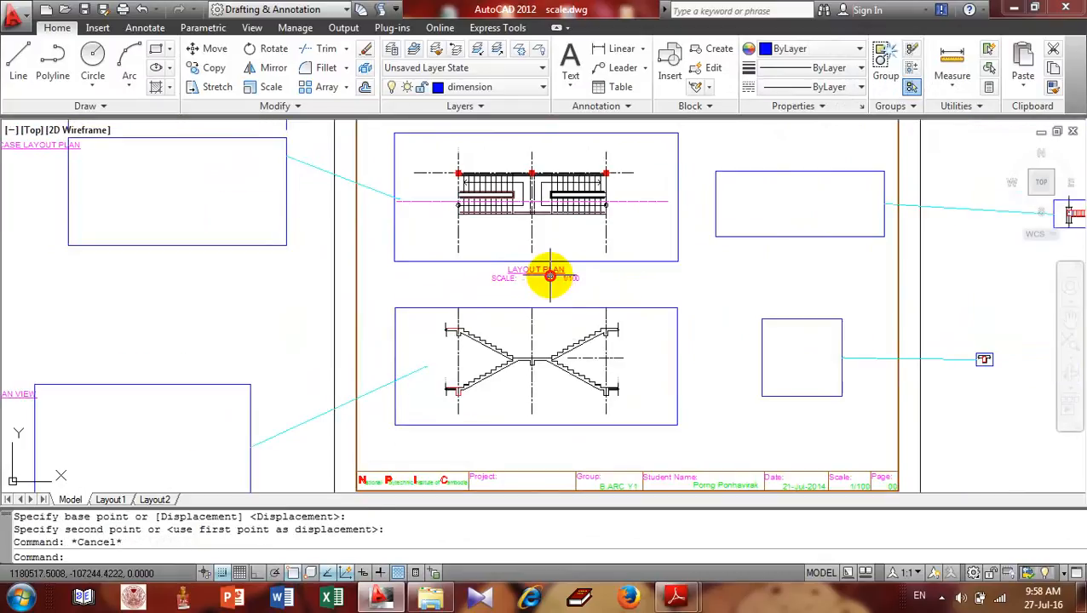
{"action": "left_click", "coordinate": [586, 281]}
{"action": "type", "text": "CO"}
{"action": "key", "text": "Return"}
{"action": "left_click", "coordinate": [651, 268]}
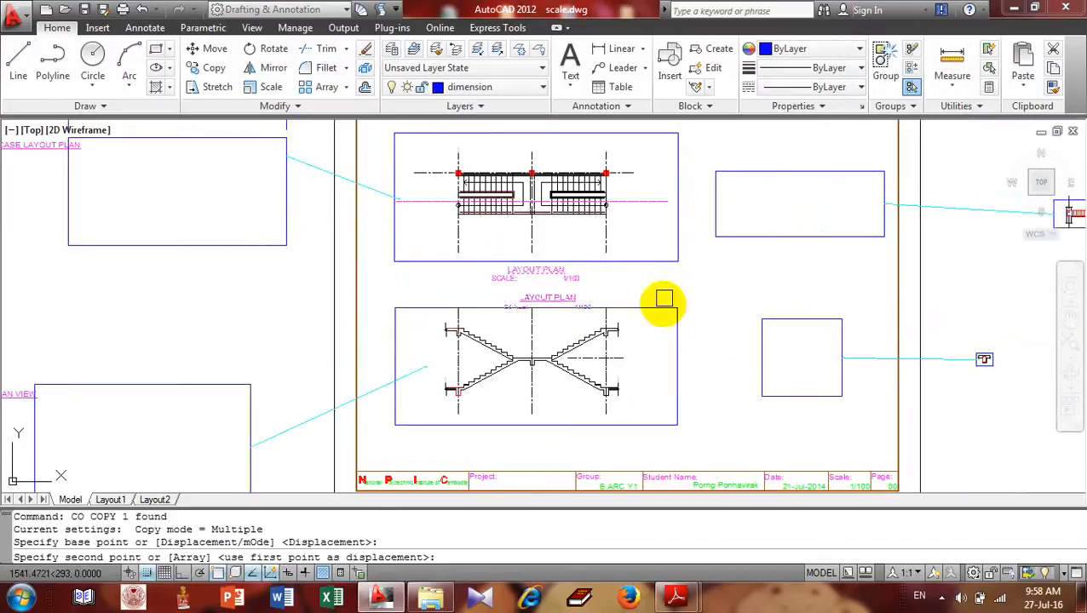
{"action": "key", "text": "F8"}
{"action": "scroll", "coordinate": [643, 274], "scroll_direction": "up", "scroll_amount": 2}
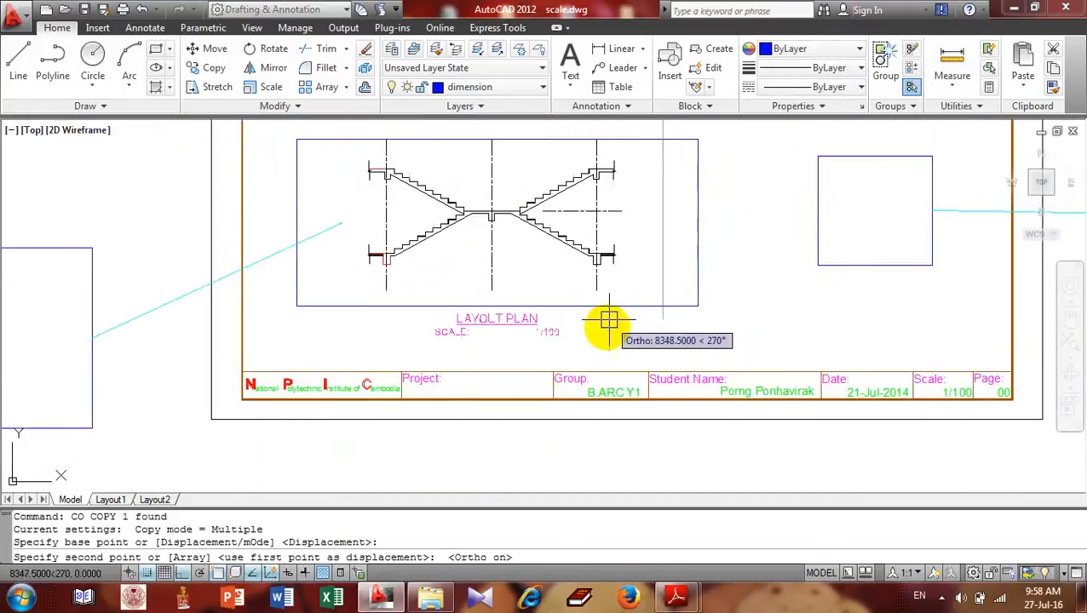
{"action": "left_click", "coordinate": [608, 325]}
{"action": "key", "text": "space"}
- Change the copied title below the stair elevation to ELEVATION, keeping the 1/100 scale line
{"action": "middle_click_drag", "start_coordinate": [498, 348], "coordinate": [624, 332]}
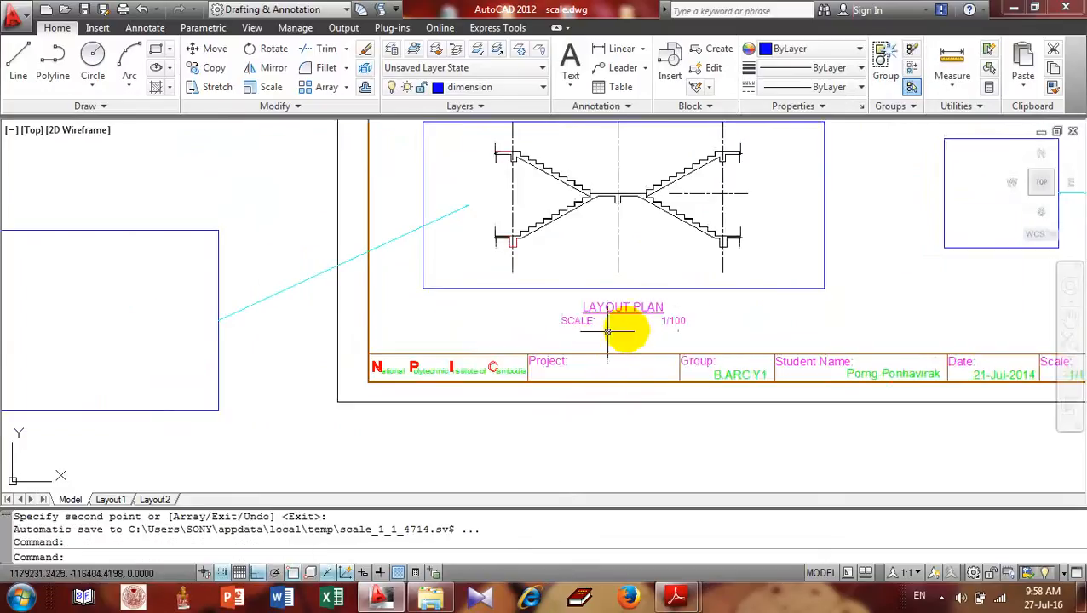
{"action": "scroll", "coordinate": [636, 327], "scroll_direction": "up", "scroll_amount": 3}
{"action": "type", "text": "ED"}
{"action": "key", "text": "space"}
{"action": "left_click", "coordinate": [643, 291]}
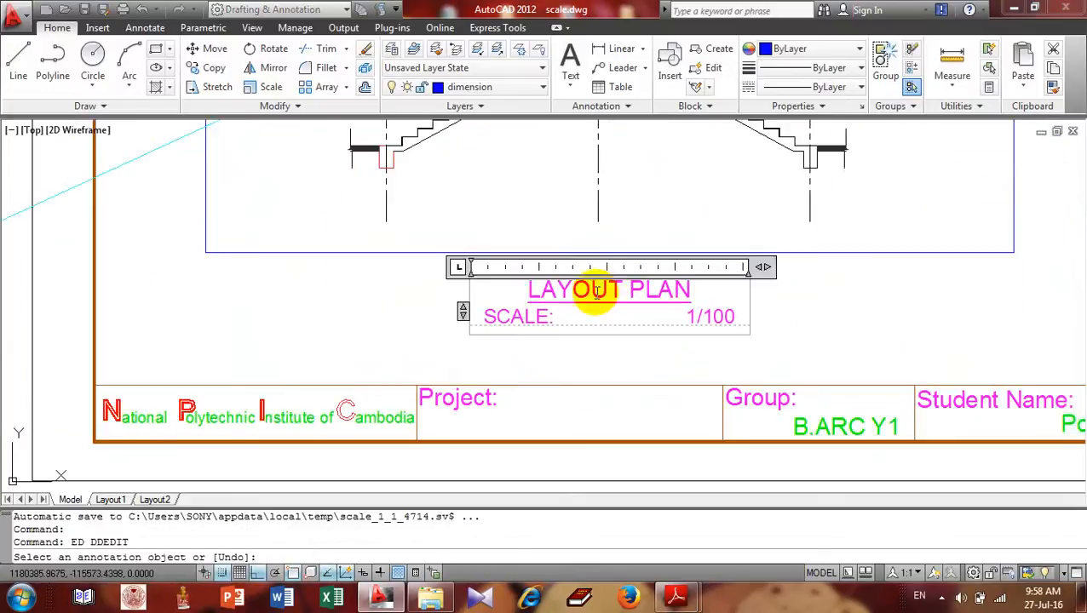
{"action": "key", "text": "Delete"}
{"action": "key", "text": "Delete"}
{"action": "key", "text": "Delete"}
{"action": "key", "text": "Delete"}
{"action": "key", "text": "Delete"}
{"action": "key", "text": "Delete"}
{"action": "key", "text": "Delete"}
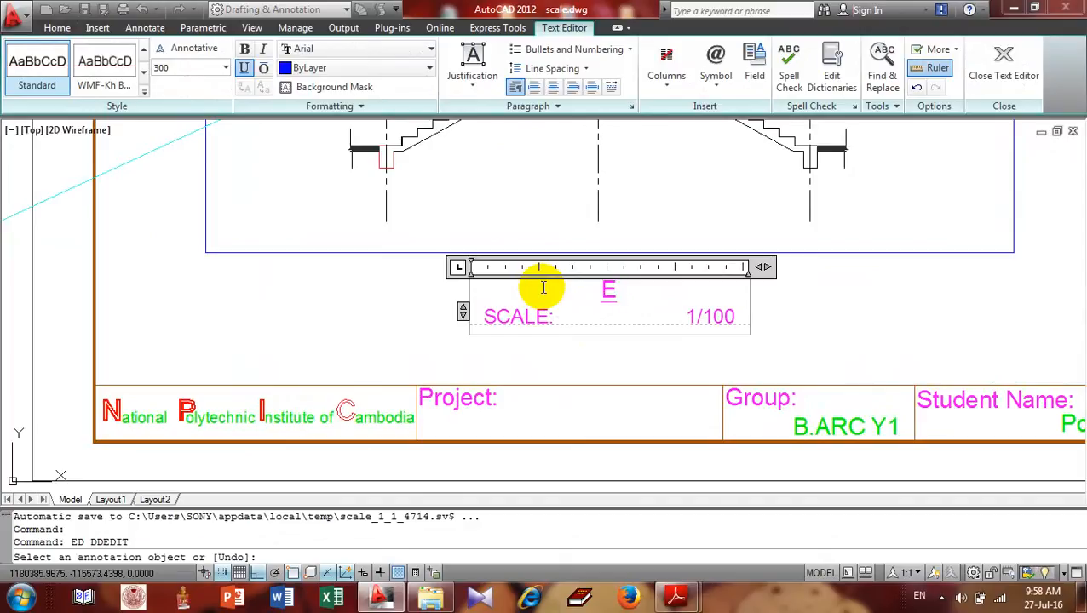
{"action": "type", "text": "ELEVATION"}
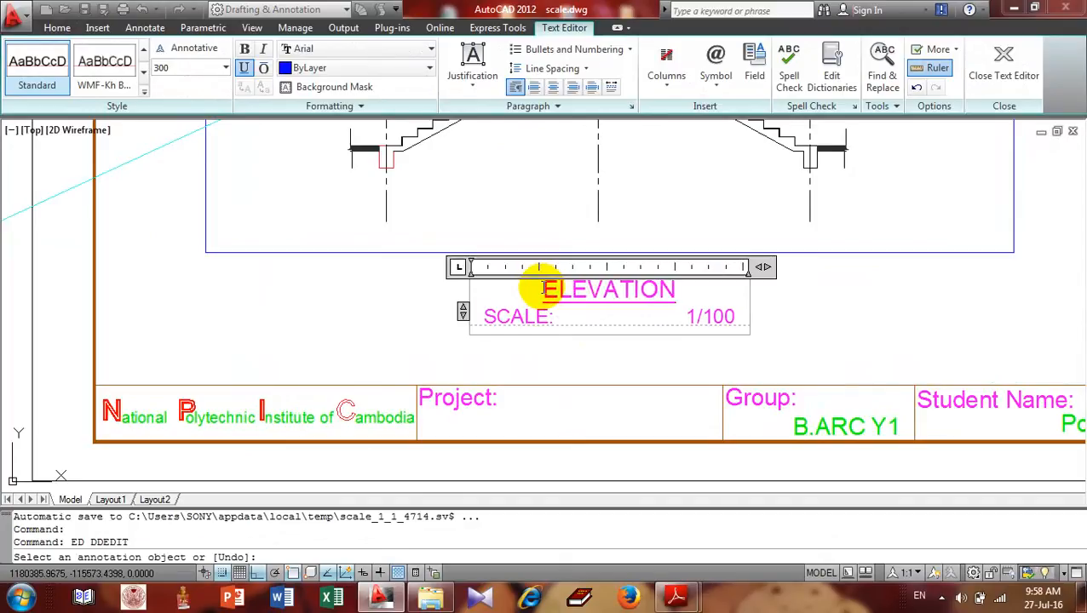
{"action": "left_click", "coordinate": [792, 323]}
{"action": "scroll", "coordinate": [801, 307], "scroll_direction": "down", "scroll_amount": 10}
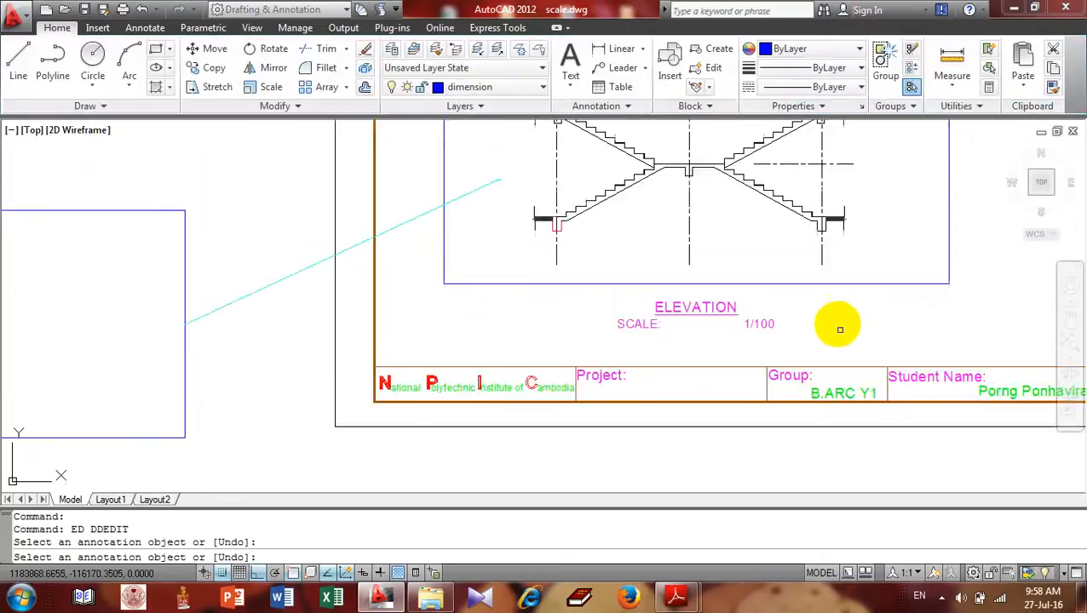
{"action": "scroll", "coordinate": [803, 311], "scroll_direction": "up", "scroll_amount": 2}
{"action": "scroll", "coordinate": [805, 311], "scroll_direction": "up", "scroll_amount": 6}
{"action": "key", "text": "Return"}
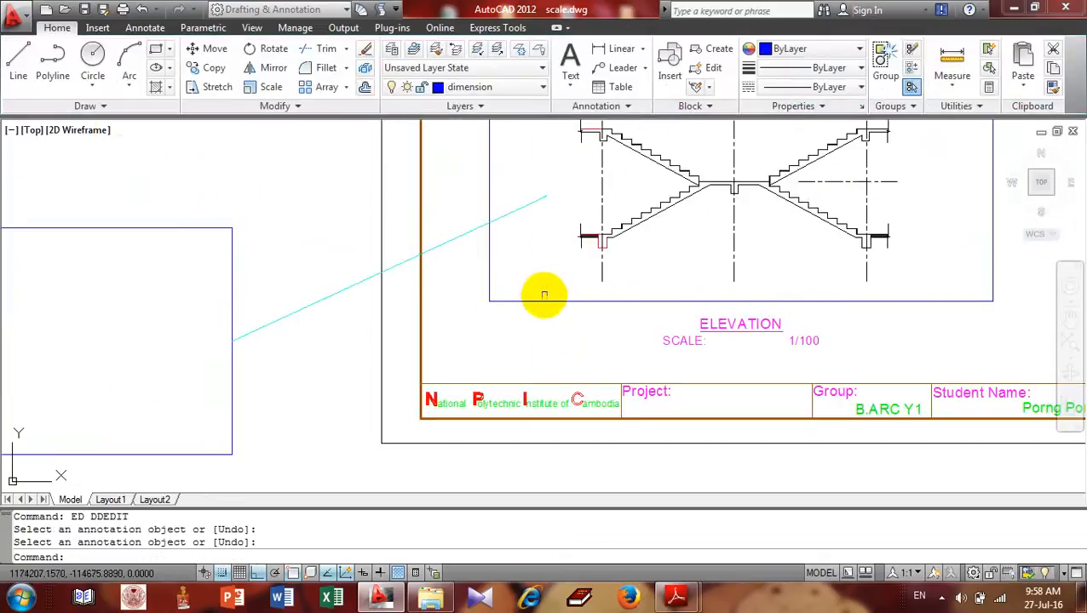
- Erase the two empty frames beside the A4 sheet with their old titles, dimension and connecting lines
{"action": "scroll", "coordinate": [521, 255], "scroll_direction": "down", "scroll_amount": 8}
{"action": "scroll", "coordinate": [500, 199], "scroll_direction": "up", "scroll_amount": 2}
{"action": "left_click", "coordinate": [487, 132]}
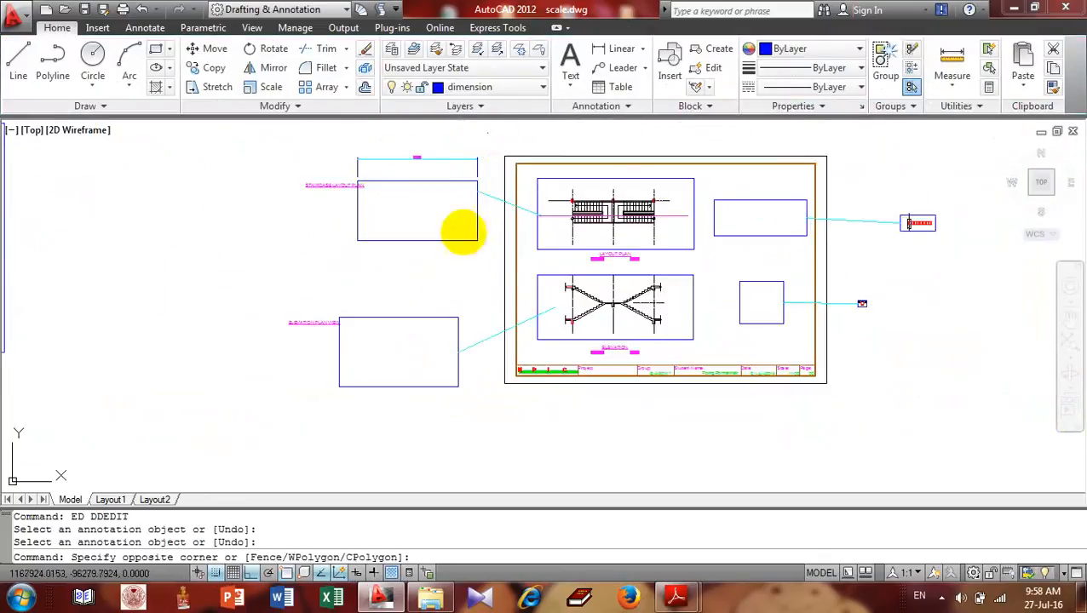
{"action": "left_click", "coordinate": [289, 401]}
{"action": "type", "text": "e"}
{"action": "key", "text": "Return"}
- Move the DETAIL TYPICAL BEAM B0 and SECTION 1-1 titles from the original drawing to beside the small beam and section frames, with Ortho off
{"action": "scroll", "coordinate": [620, 286], "scroll_direction": "down", "scroll_amount": 2}
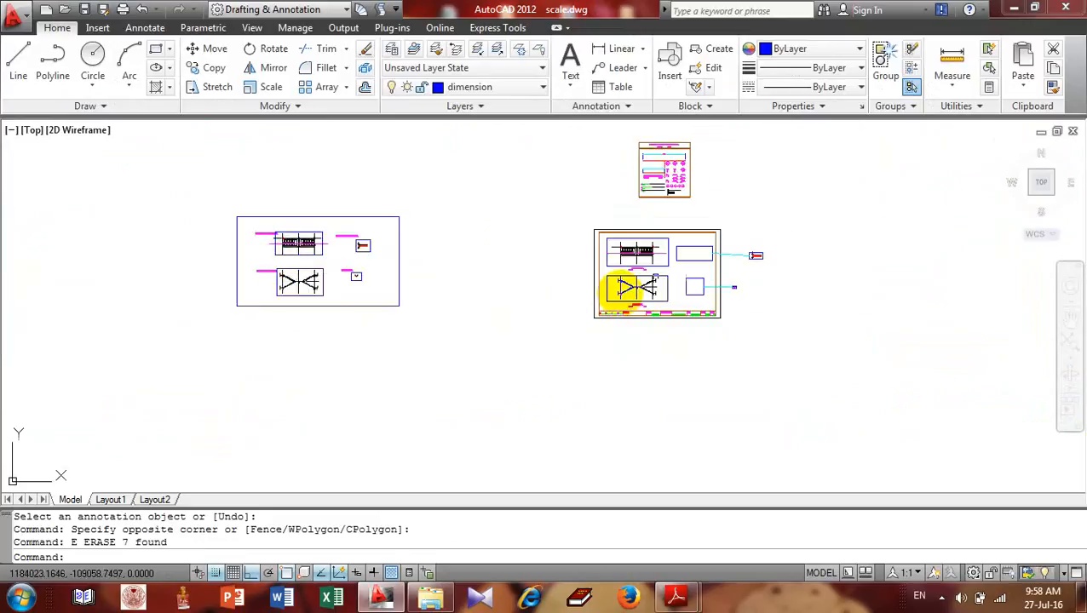
{"action": "scroll", "coordinate": [335, 218], "scroll_direction": "up", "scroll_amount": 5}
{"action": "left_click", "coordinate": [378, 251]}
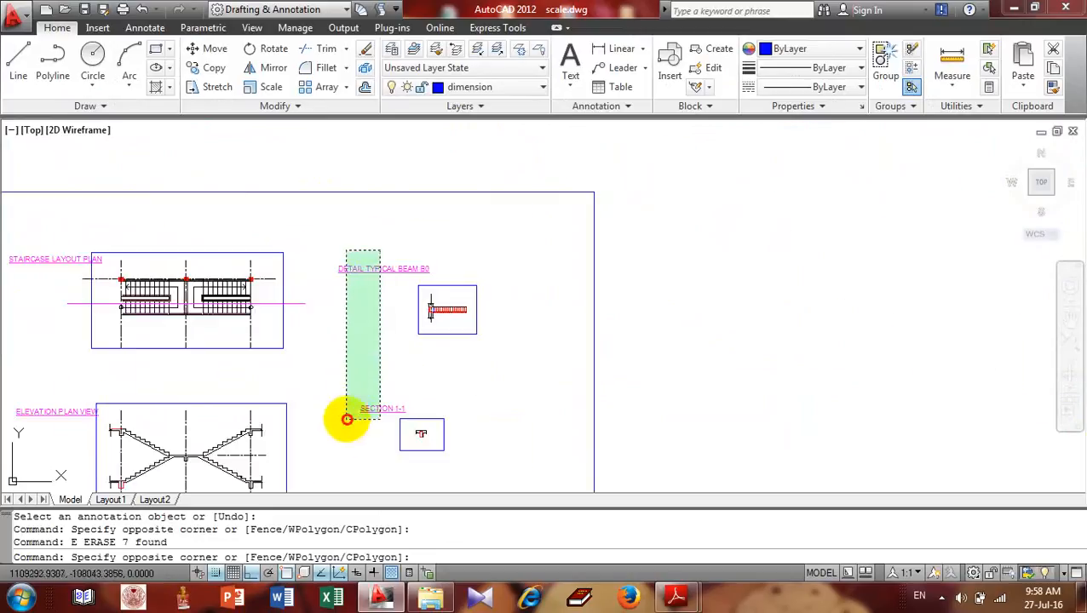
{"action": "left_click", "coordinate": [346, 419]}
{"action": "type", "text": "m"}
{"action": "key", "text": "Return"}
{"action": "left_click", "coordinate": [400, 308]}
{"action": "scroll", "coordinate": [704, 332], "scroll_direction": "down", "scroll_amount": 3}
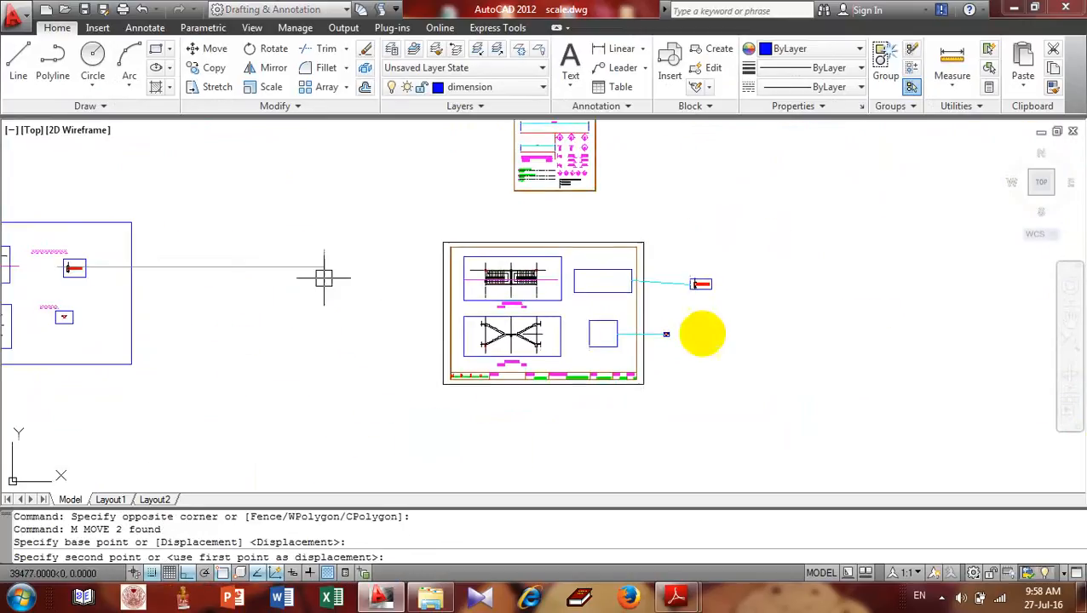
{"action": "scroll", "coordinate": [703, 320], "scroll_direction": "up", "scroll_amount": 3}
{"action": "key", "text": "F8"}
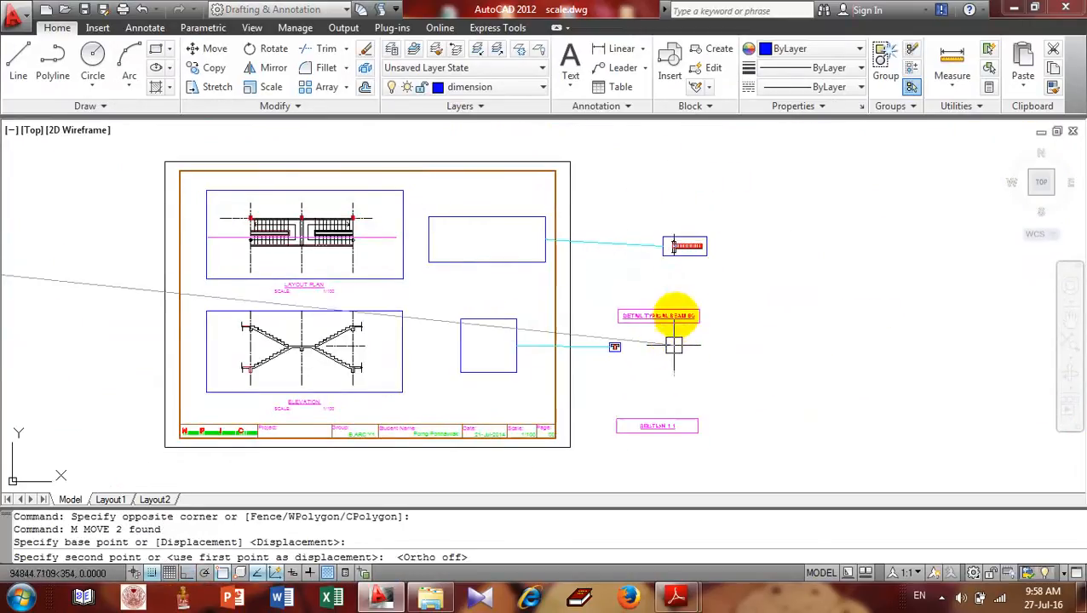
{"action": "left_click", "coordinate": [672, 244]}
- Add a linear dimension across the width of the A4 sheet's empty upper-right rectangle
{"action": "scroll", "coordinate": [674, 240], "scroll_direction": "up", "scroll_amount": 6}
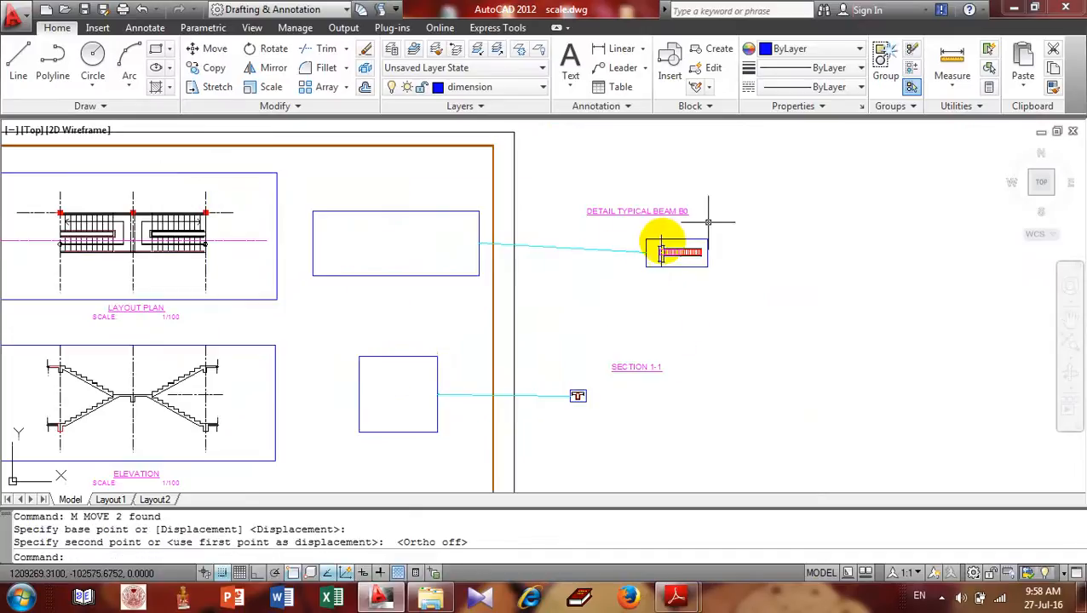
{"action": "middle_click_drag", "start_coordinate": [843, 259], "coordinate": [698, 260]}
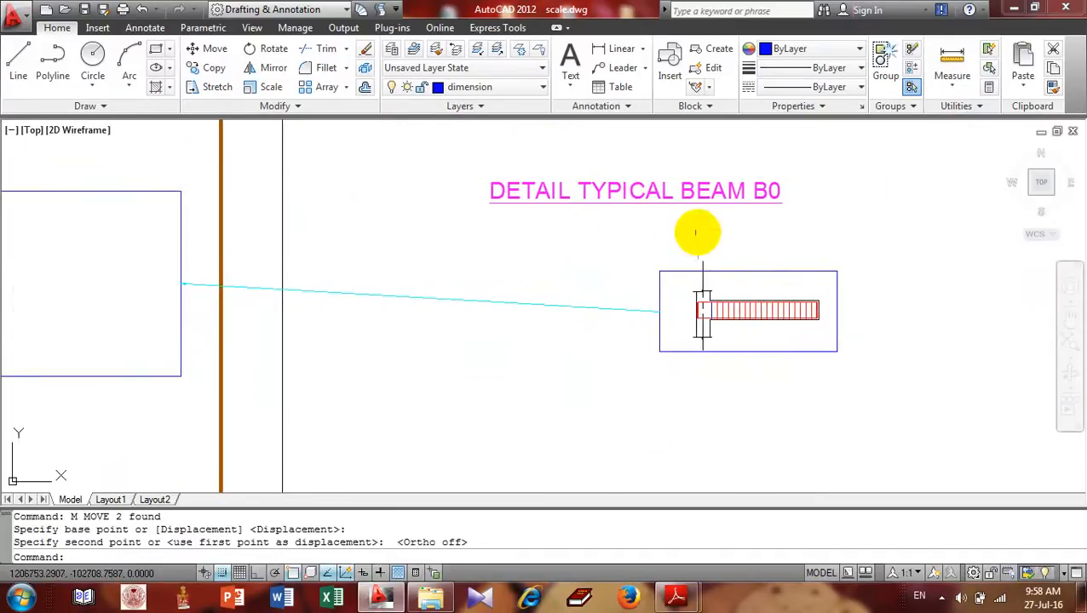
{"action": "scroll", "coordinate": [744, 236], "scroll_direction": "down", "scroll_amount": 4}
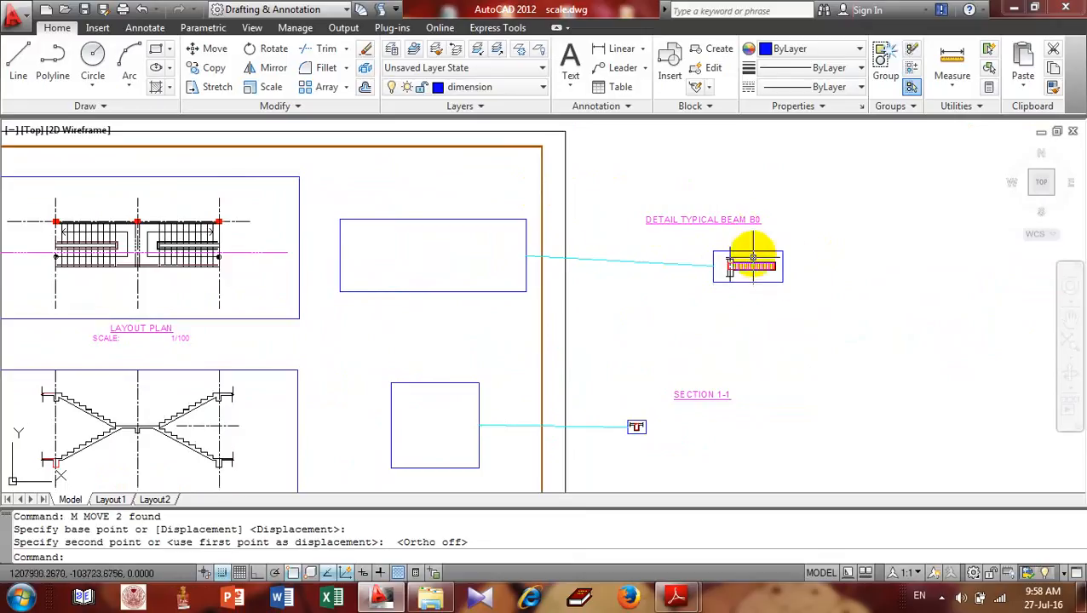
{"action": "left_click", "coordinate": [607, 48]}
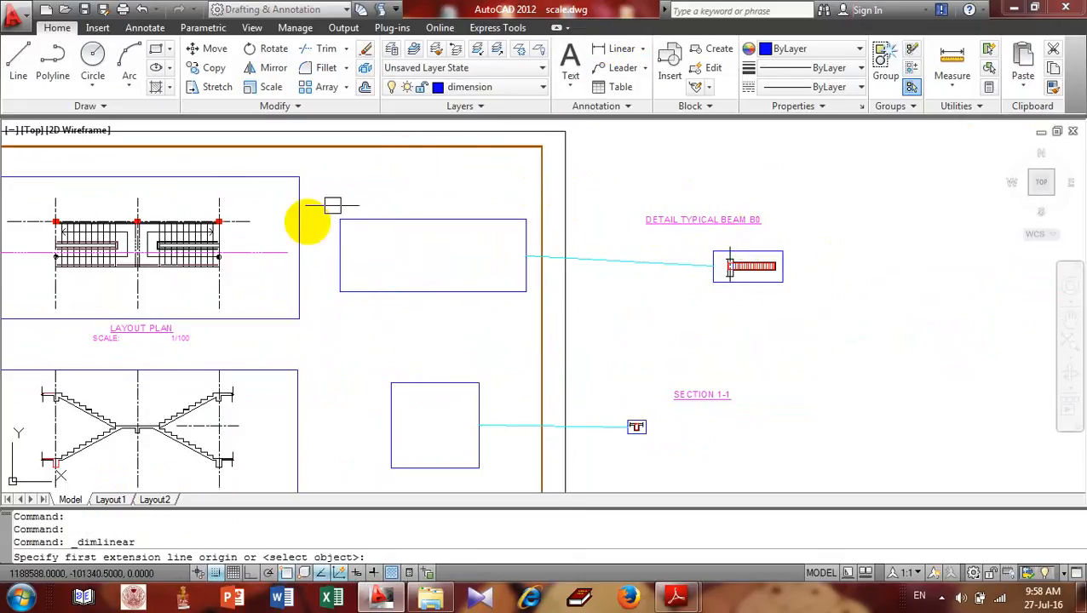
{"action": "left_click", "coordinate": [339, 220]}
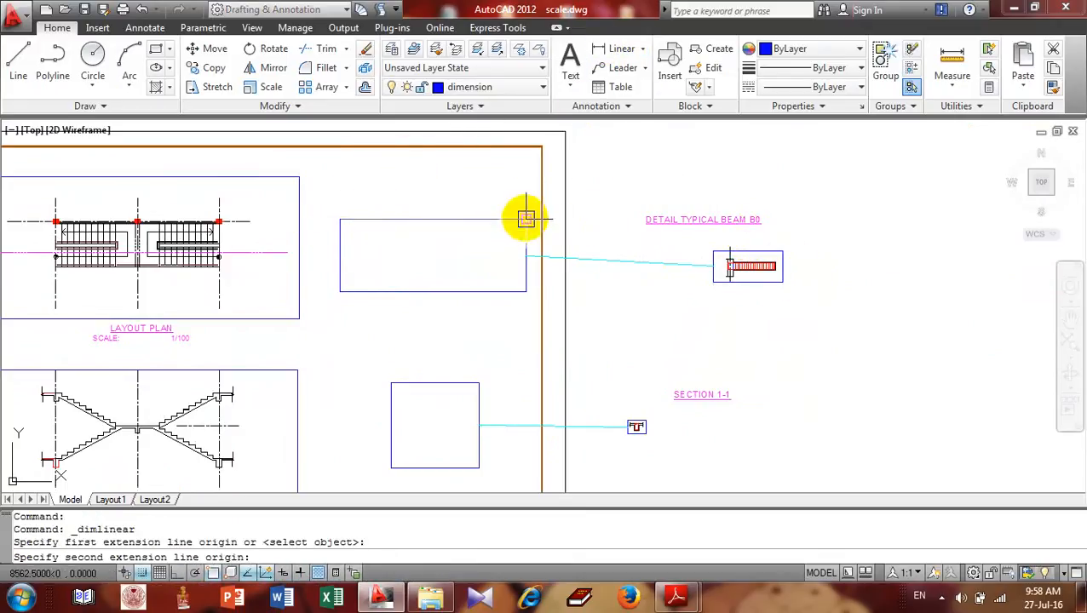
{"action": "left_click", "coordinate": [525, 219]}
{"action": "left_click", "coordinate": [515, 183]}
{"action": "scroll", "coordinate": [741, 245], "scroll_direction": "up", "scroll_amount": 3}
- Add a linear dimension across the width of the small frame around the beam detail
{"action": "key", "text": "Return"}
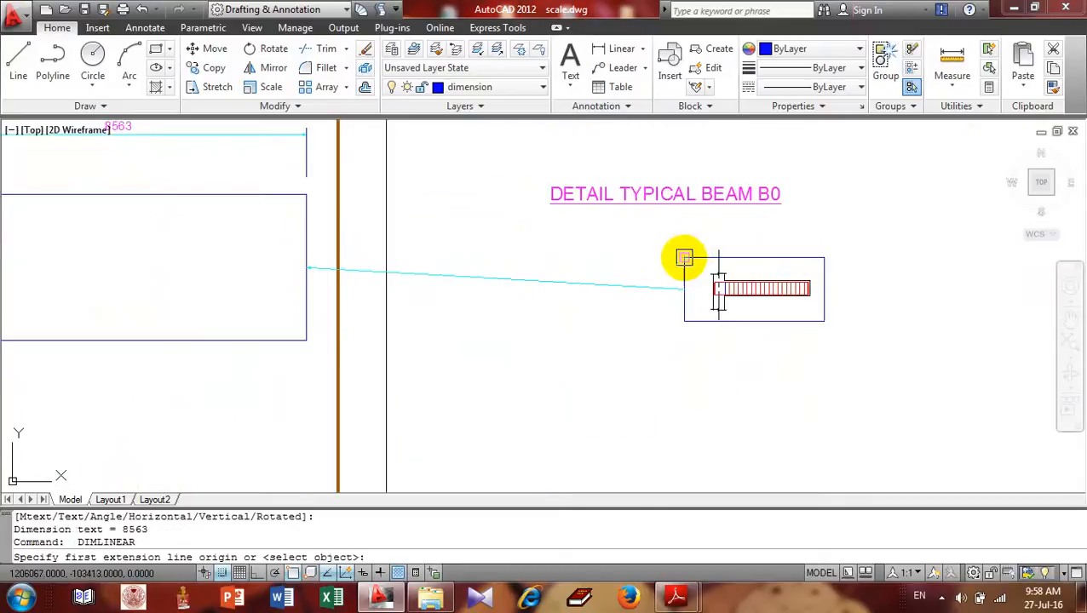
{"action": "left_click", "coordinate": [684, 257]}
{"action": "left_click", "coordinate": [824, 257]}
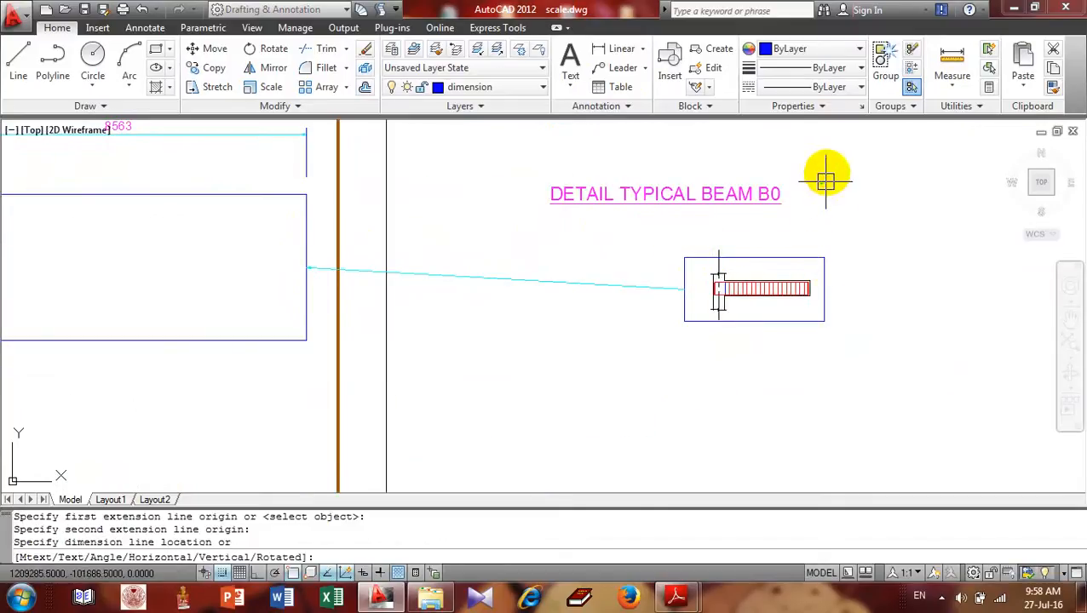
{"action": "left_click", "coordinate": [827, 165]}
{"action": "scroll", "coordinate": [749, 204], "scroll_direction": "down", "scroll_amount": 3}
{"action": "scroll", "coordinate": [379, 234], "scroll_direction": "up", "scroll_amount": 2}
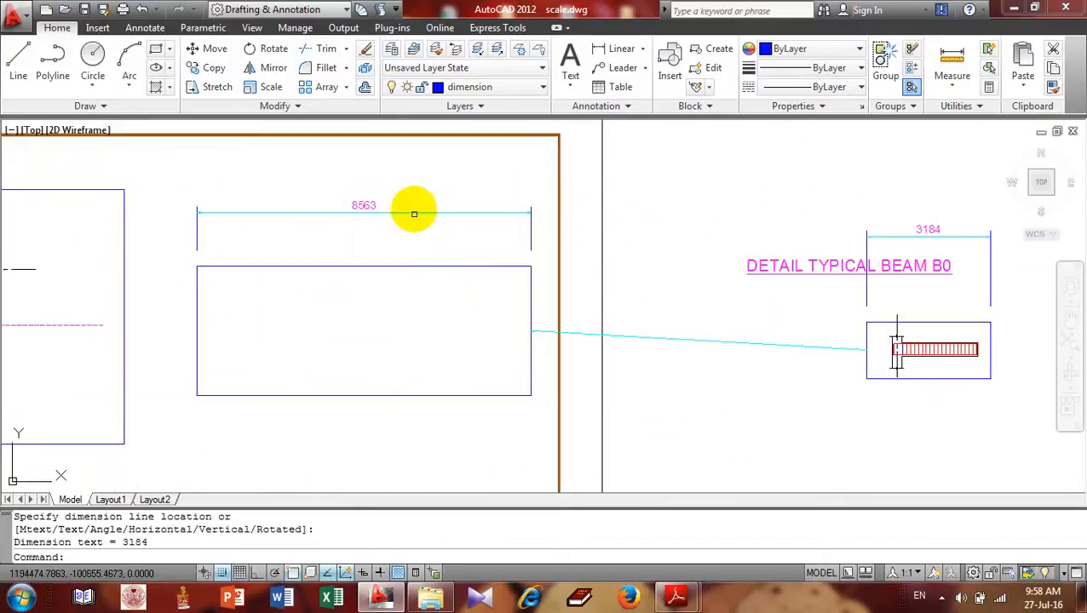
{"action": "middle_click_drag", "start_coordinate": [432, 206], "coordinate": [373, 208]}
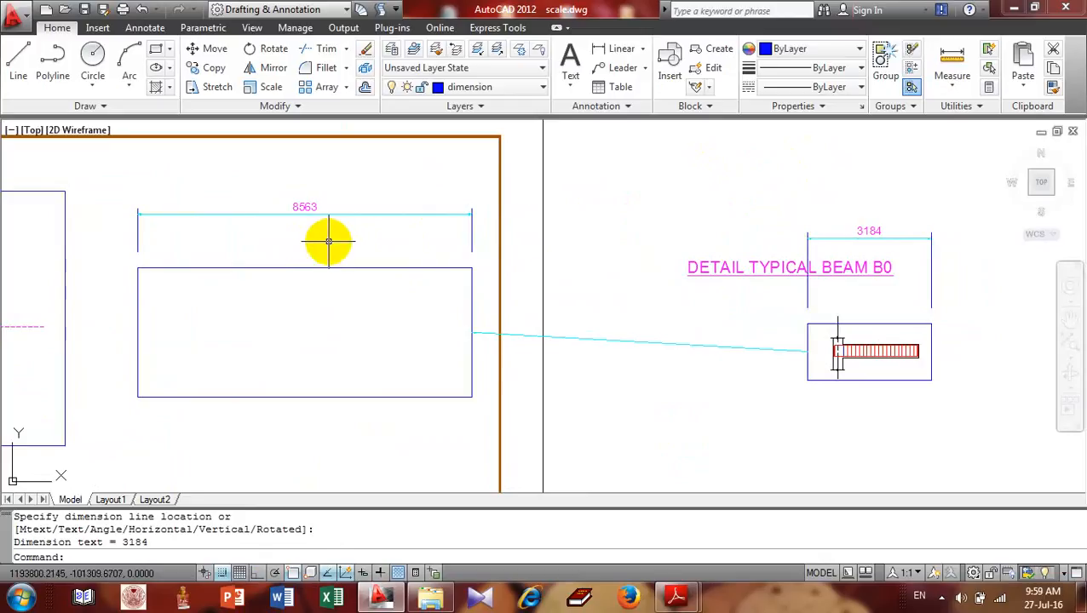
{"action": "middle_click_drag", "start_coordinate": [922, 314], "coordinate": [841, 295]}
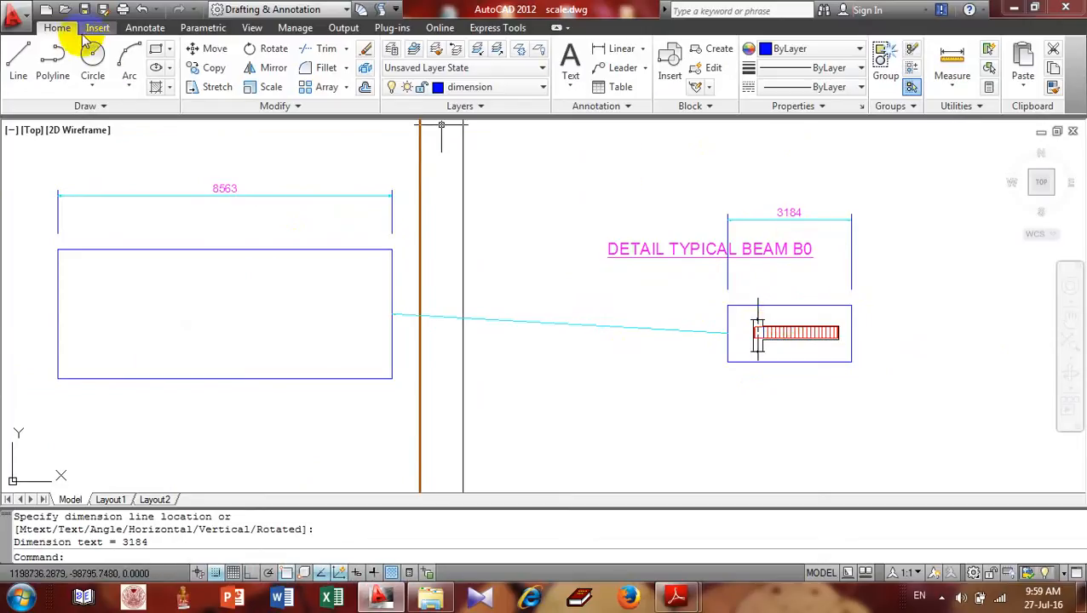
- Calculate 3184/8563 and multiply the result by 100 in the quick calculator to find the beam detail's scale, closing the calculator when done
{"action": "left_click", "coordinate": [988, 88]}
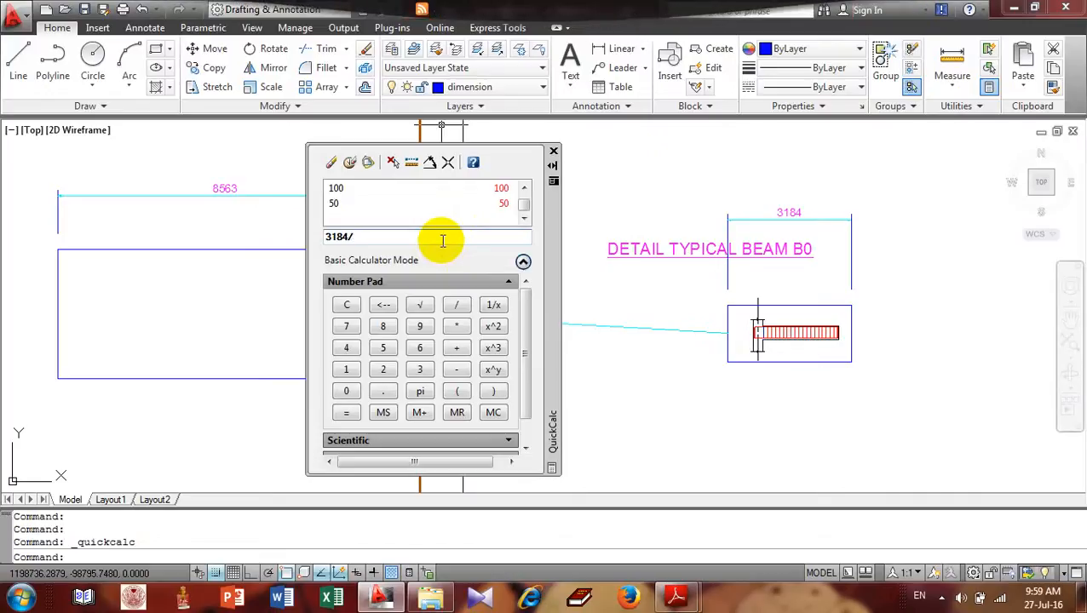
{"action": "type", "text": "8563"}
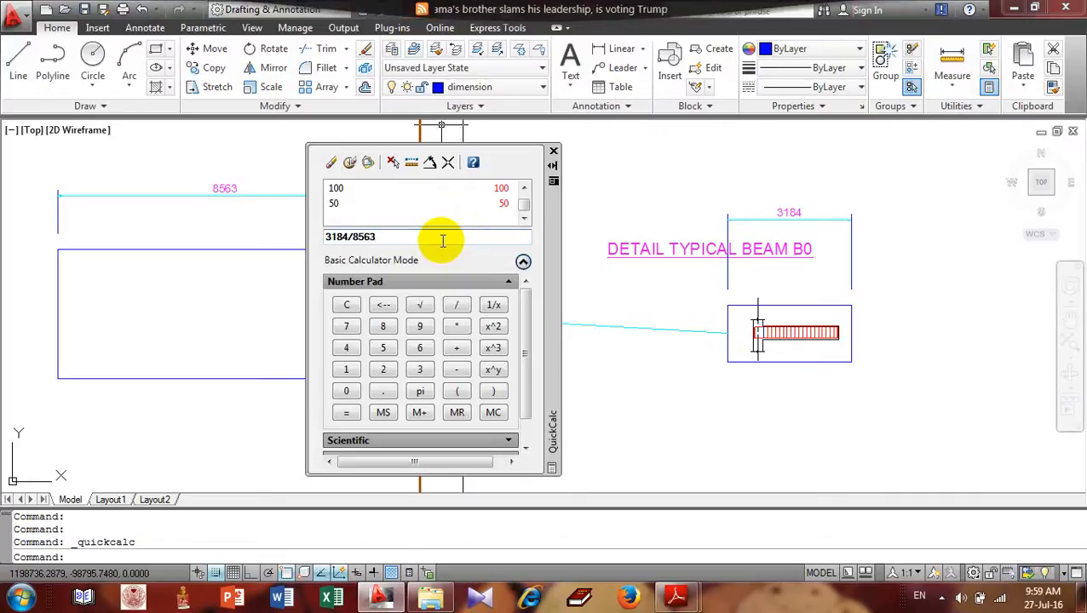
{"action": "key", "text": "Return"}
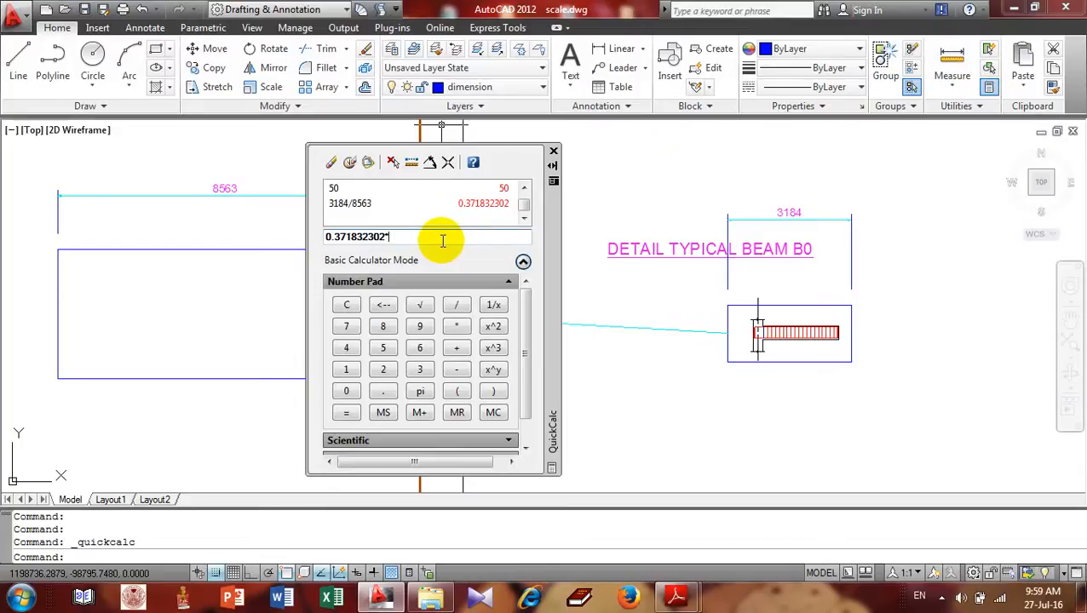
{"action": "type", "text": "*100"}
{"action": "key", "text": "Return"}
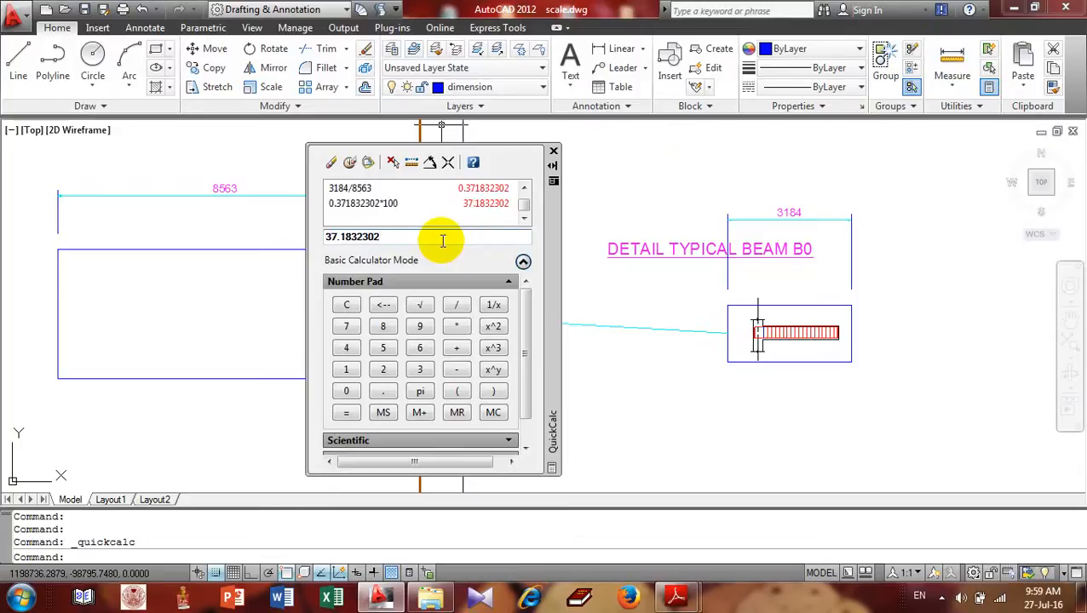
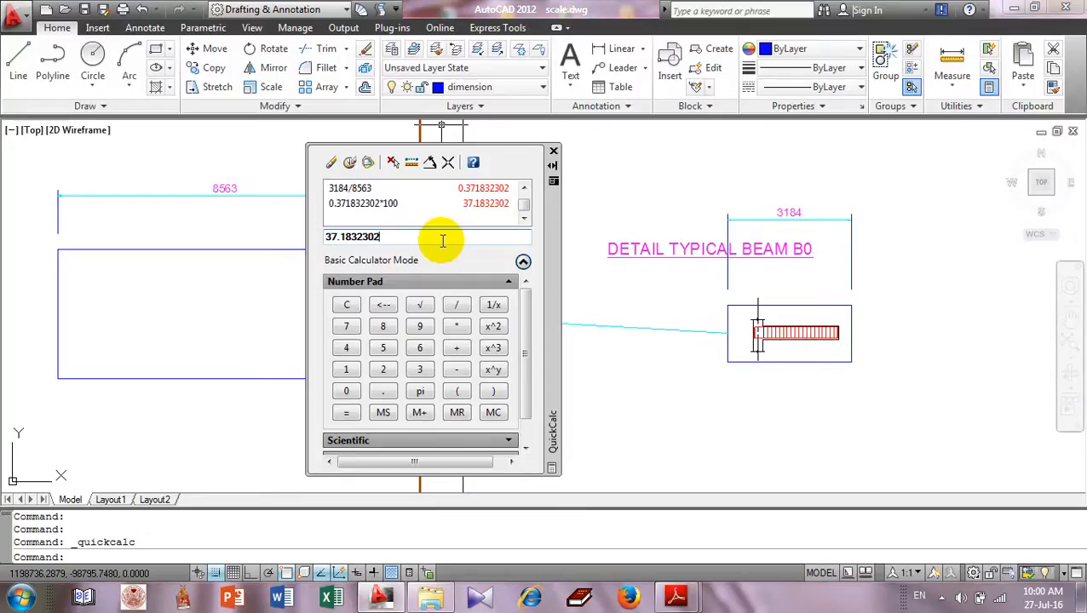
{"action": "left_click", "coordinate": [554, 152]}
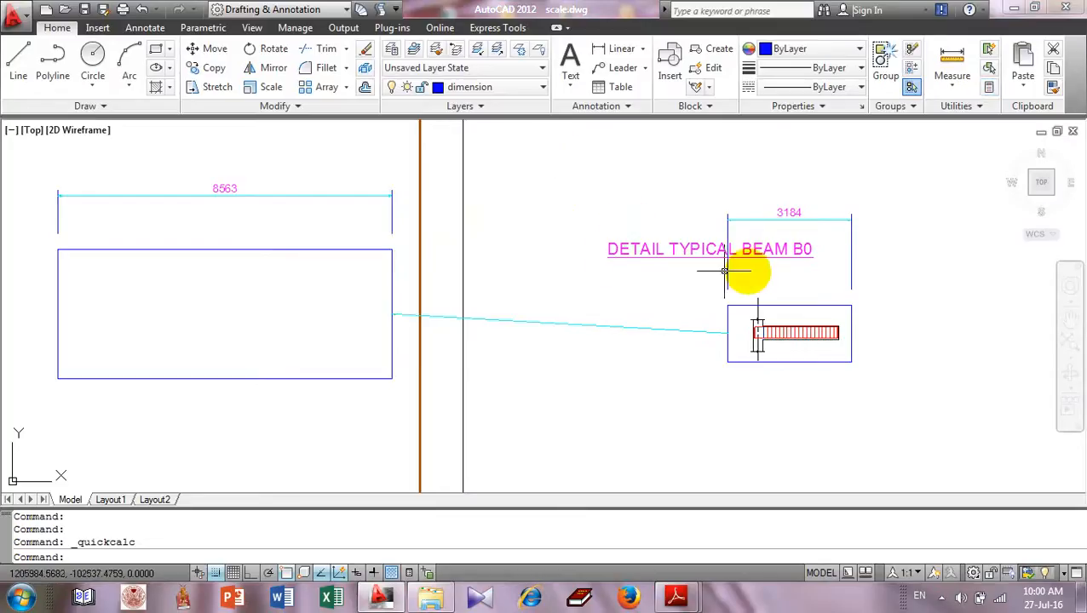
{"action": "left_click", "coordinate": [834, 246]}
{"action": "left_click", "coordinate": [778, 187]}
{"action": "type", "text": "E"}
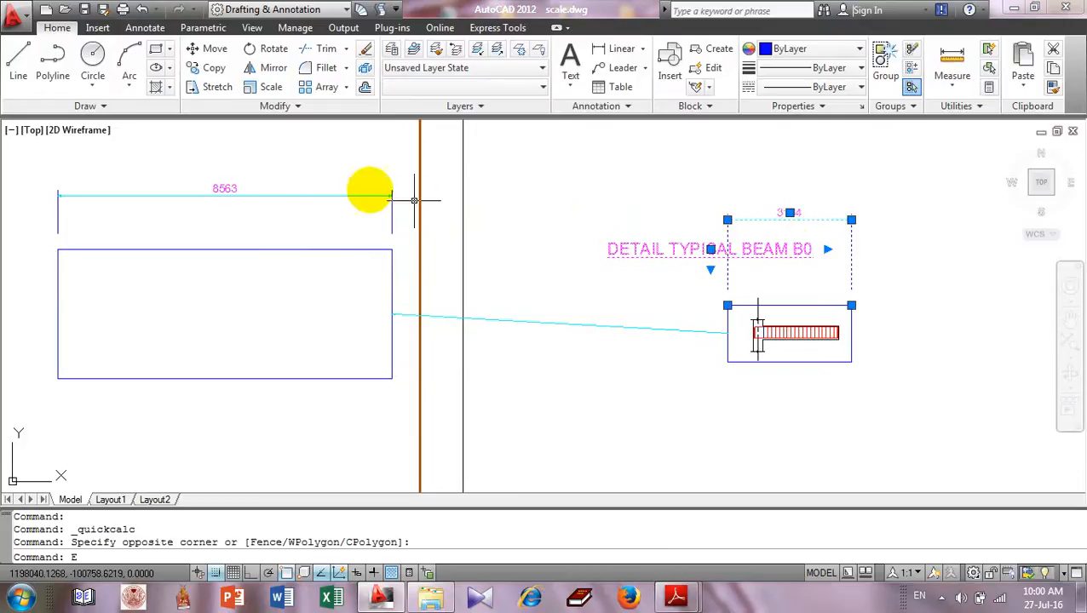
{"action": "key", "text": "Escape"}
- Erase the width dimensions above the small beam frame and the sheet's upper-right rectangle
{"action": "left_click", "coordinate": [821, 223]}
{"action": "left_click", "coordinate": [757, 201]}
{"action": "type", "text": "E"}
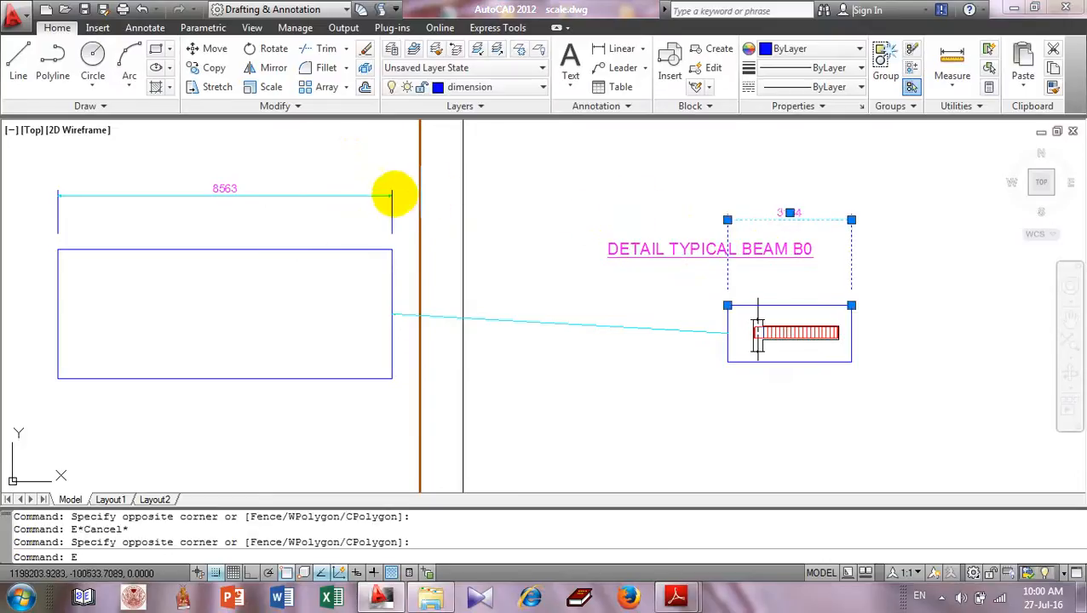
{"action": "key", "text": "Return"}
{"action": "left_click", "coordinate": [357, 204]}
{"action": "left_click", "coordinate": [322, 175]}
{"action": "key", "text": "Return"}
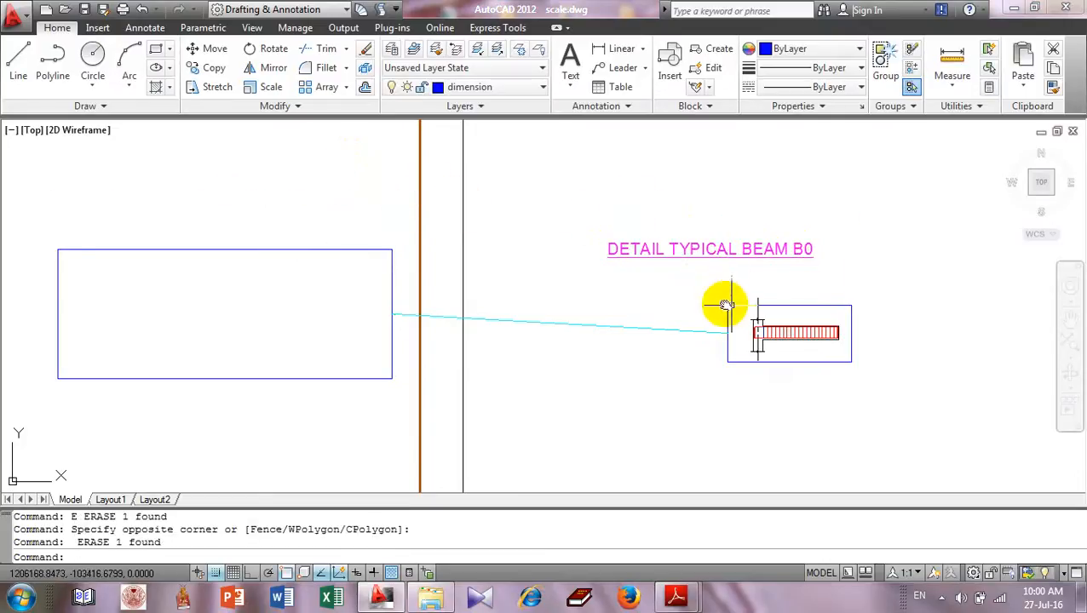
- Erase the small frame around the beam detail together with the line connecting it to the sheet's rectangle
{"action": "scroll", "coordinate": [725, 305], "scroll_direction": "up", "scroll_amount": 2}
{"action": "left_click", "coordinate": [687, 317]}
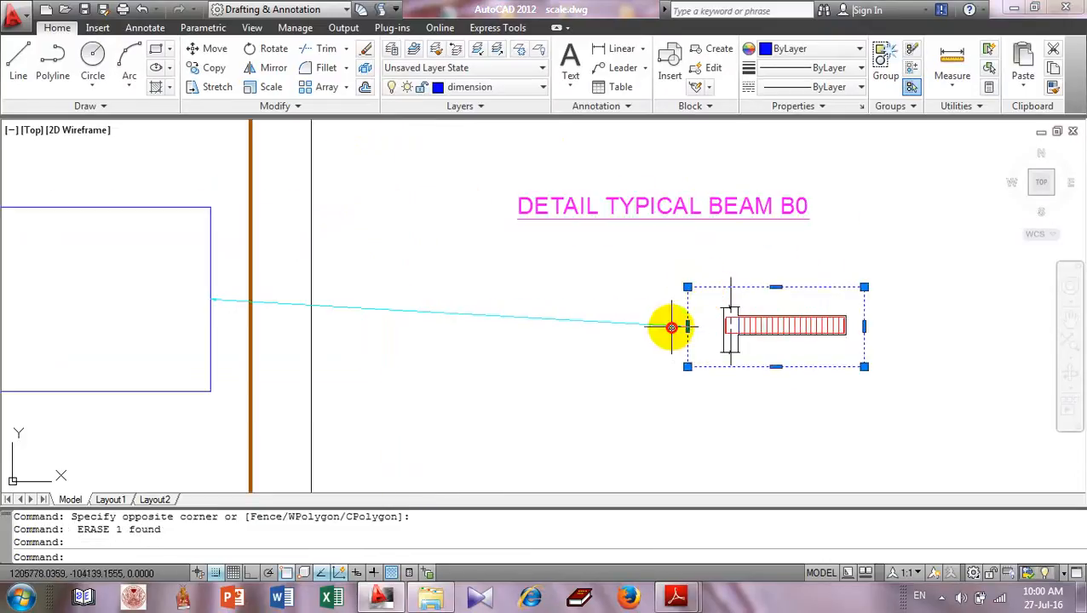
{"action": "key", "text": "Delete"}
{"action": "left_click", "coordinate": [656, 250]}
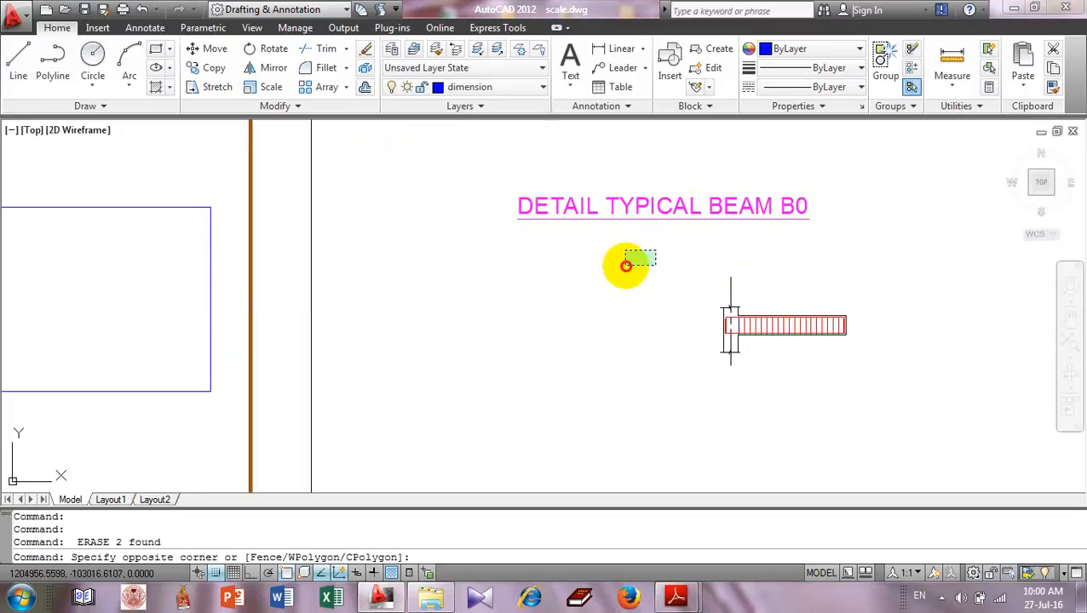
{"action": "left_click", "coordinate": [771, 358]}
{"action": "middle_click_drag", "start_coordinate": [771, 359], "coordinate": [728, 321]}
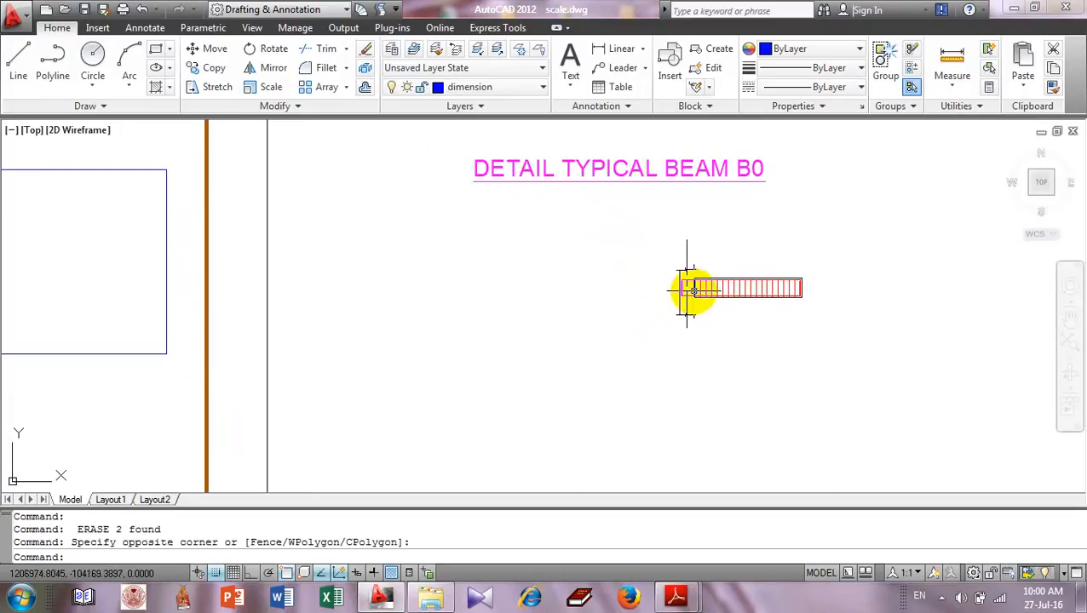
{"action": "left_click", "coordinate": [613, 220]}
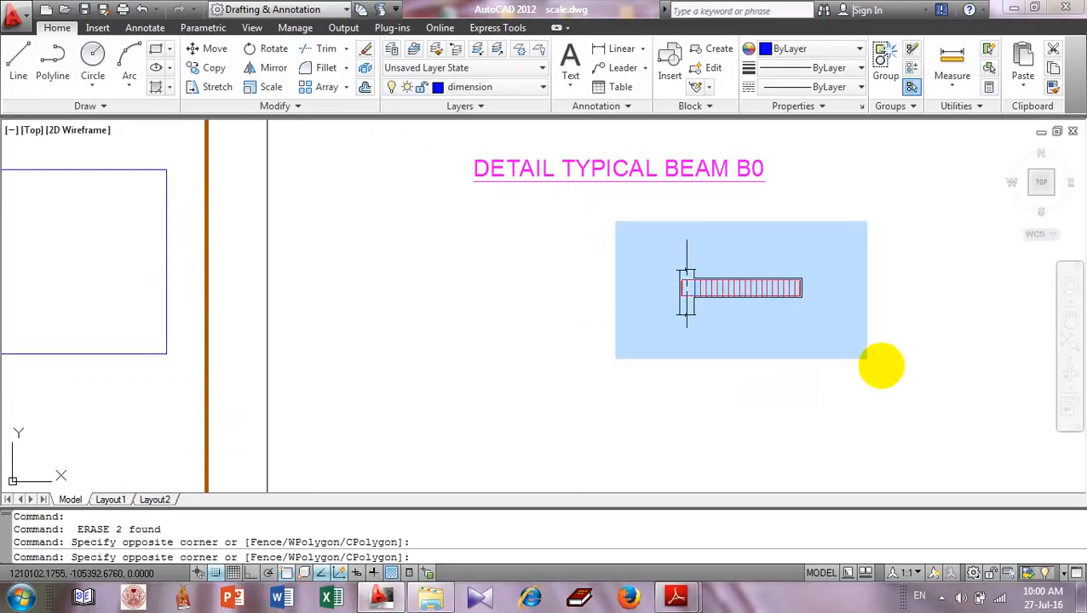
{"action": "left_click", "coordinate": [882, 364]}
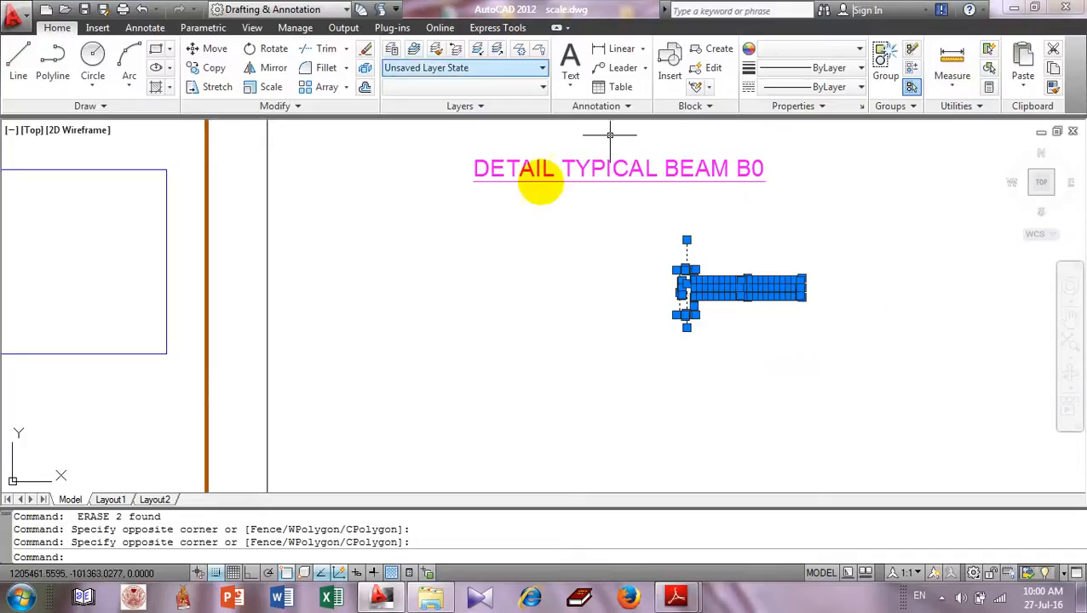
{"action": "left_click", "coordinate": [247, 89]}
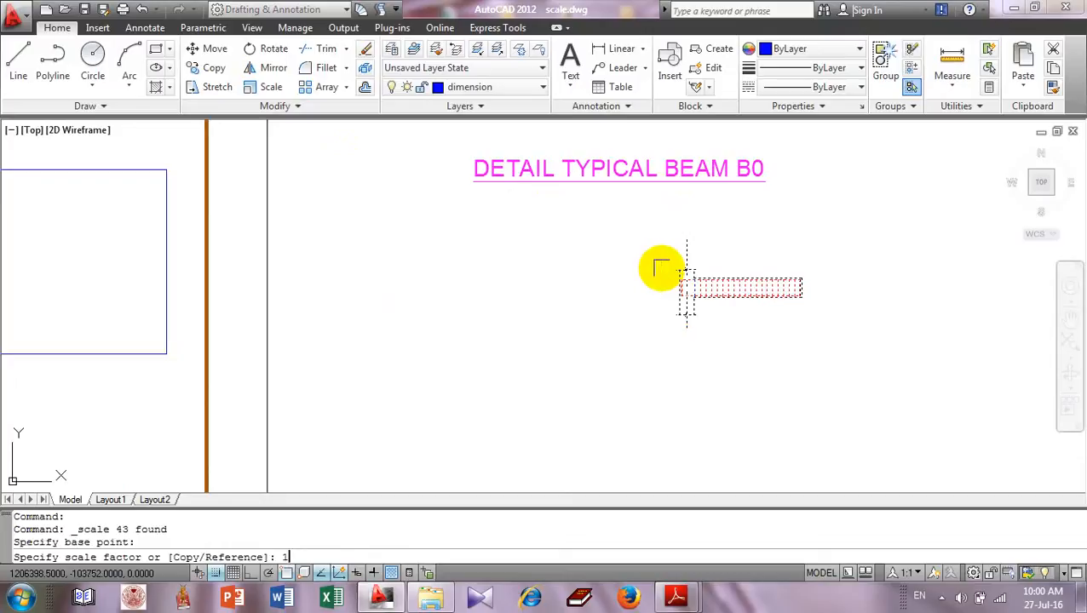
{"action": "key", "text": "F1"}
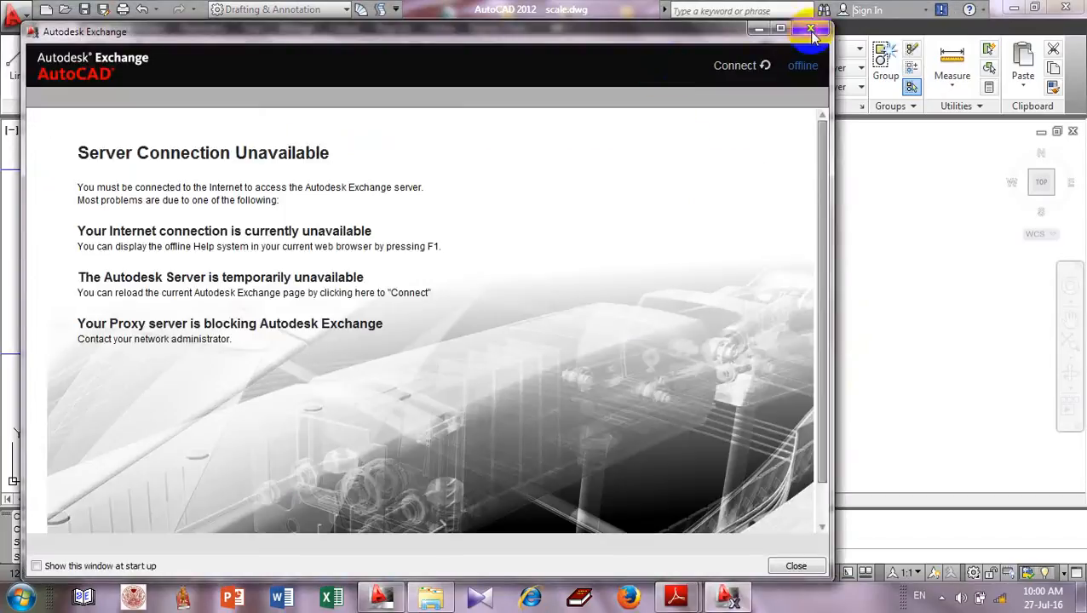
{"action": "left_click", "coordinate": [810, 31]}
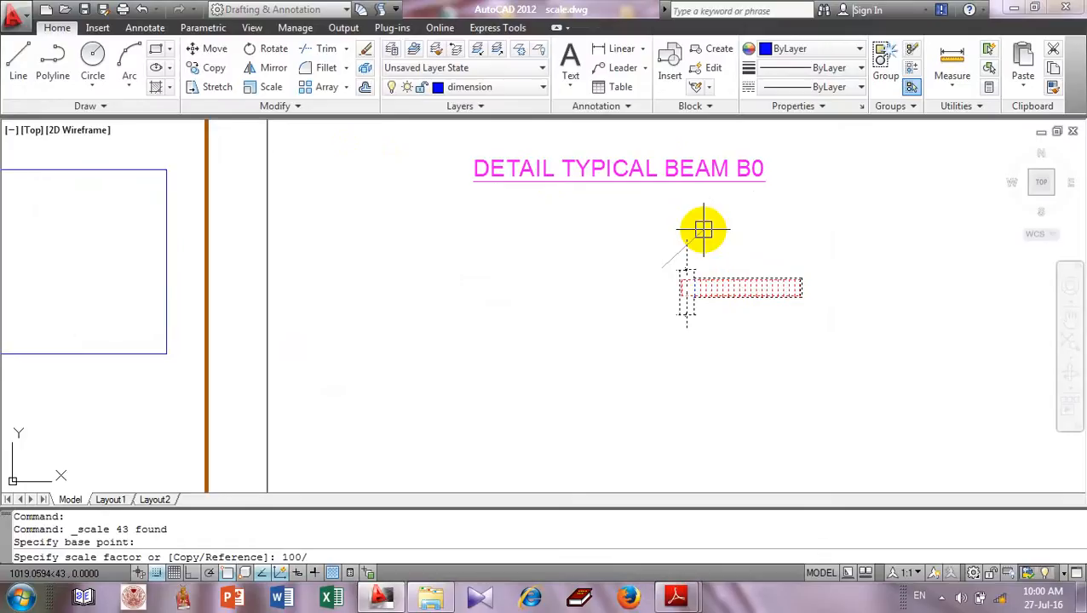
{"action": "key", "text": "Escape"}
- Scale the whole beam detail by a factor of 100/40 from a base point just beside its column end
{"action": "type", "text": "SC"}
{"action": "key", "text": "Return"}
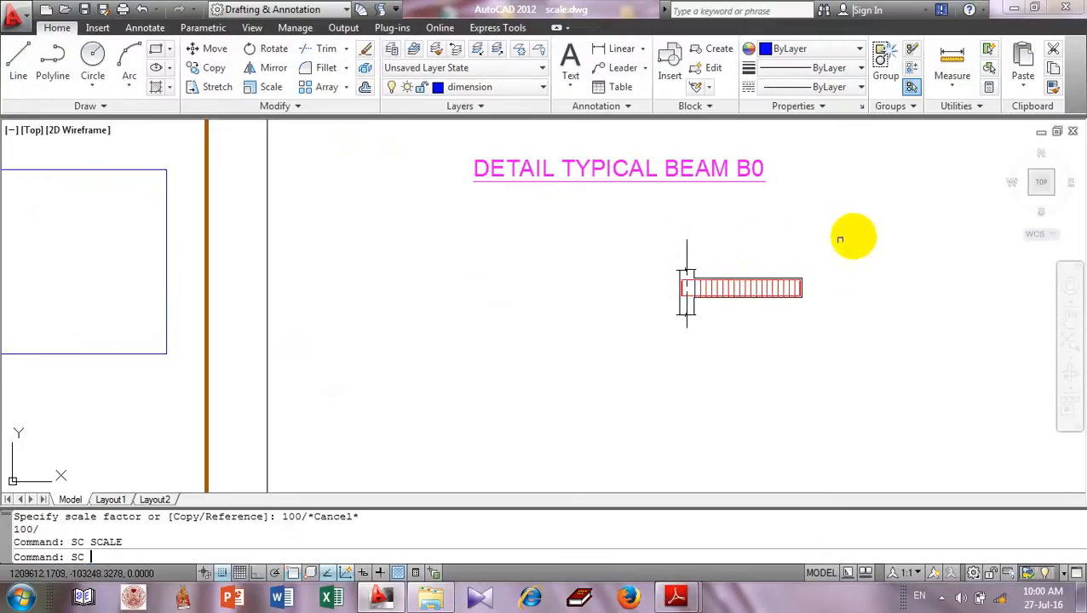
{"action": "left_click", "coordinate": [855, 234]}
{"action": "left_click", "coordinate": [596, 354]}
{"action": "key", "text": "Return"}
{"action": "left_click", "coordinate": [647, 294]}
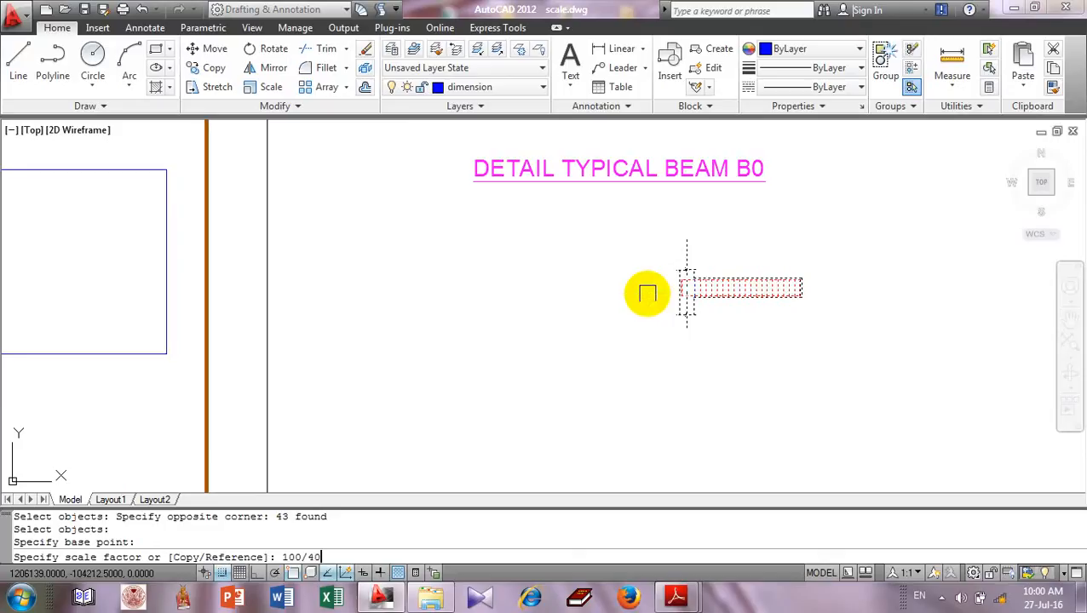
{"action": "type", "text": "100/40"}
{"action": "key", "text": "Return"}
- Move the enlarged beam detail from beside the sheet into the empty upper-right rectangle
{"action": "scroll", "coordinate": [749, 226], "scroll_direction": "down", "scroll_amount": 3}
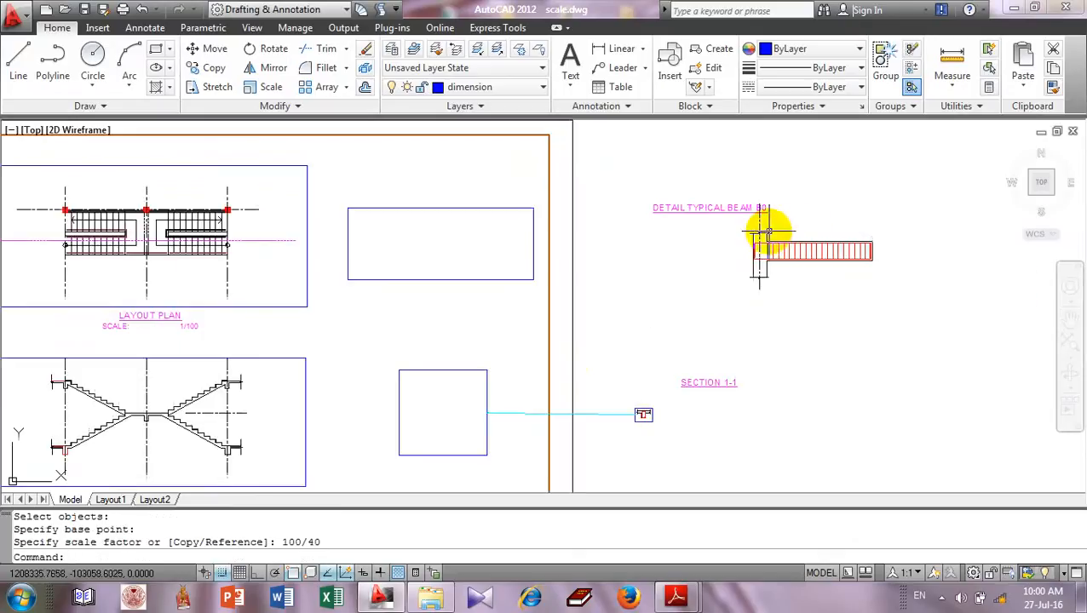
{"action": "left_click", "coordinate": [899, 228]}
{"action": "left_click", "coordinate": [727, 316]}
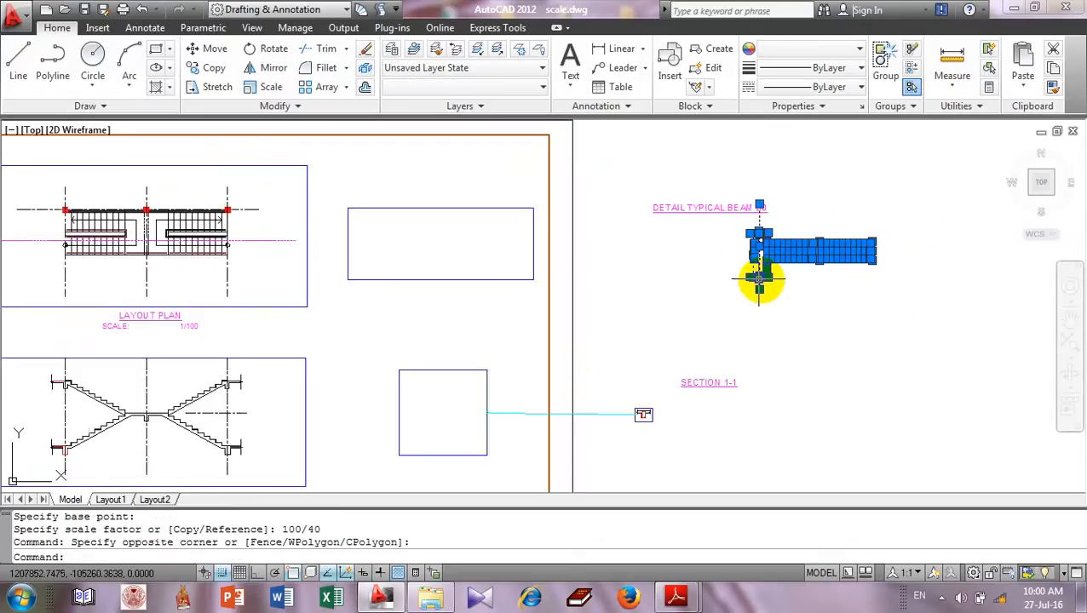
{"action": "type", "text": "m"}
{"action": "key", "text": "Return"}
{"action": "left_click", "coordinate": [819, 260]}
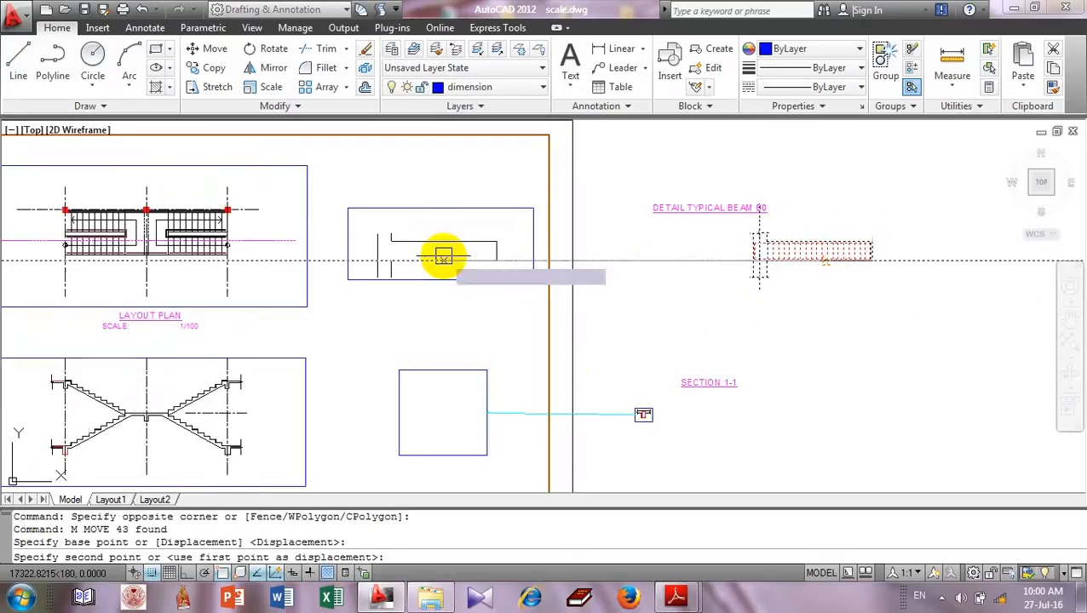
{"action": "scroll", "coordinate": [442, 256], "scroll_direction": "up", "scroll_amount": 2}
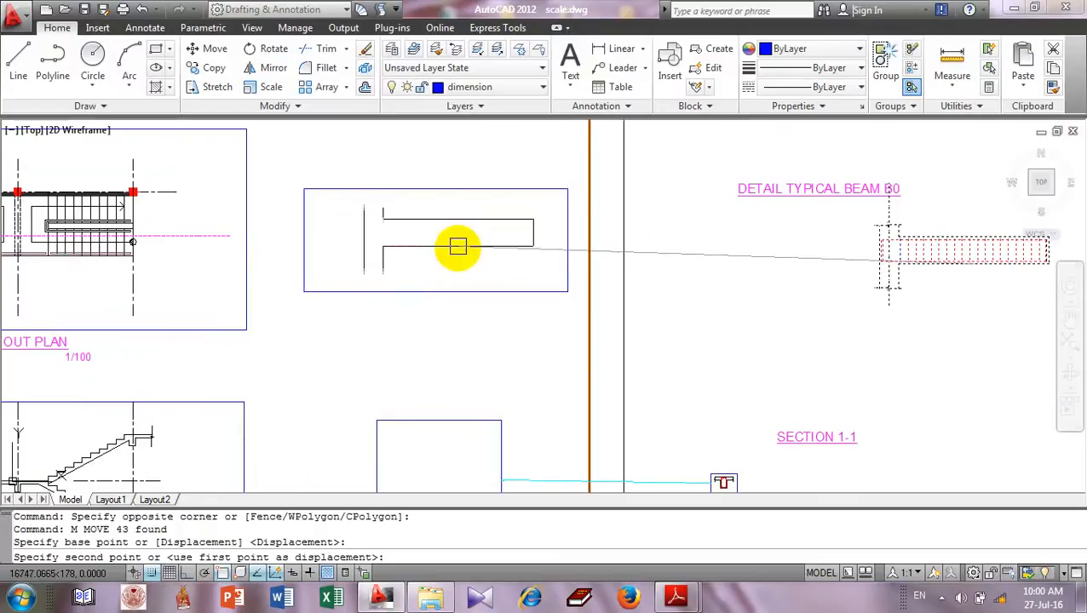
{"action": "left_click", "coordinate": [454, 246]}
{"action": "scroll", "coordinate": [566, 187], "scroll_direction": "down", "scroll_amount": 2}
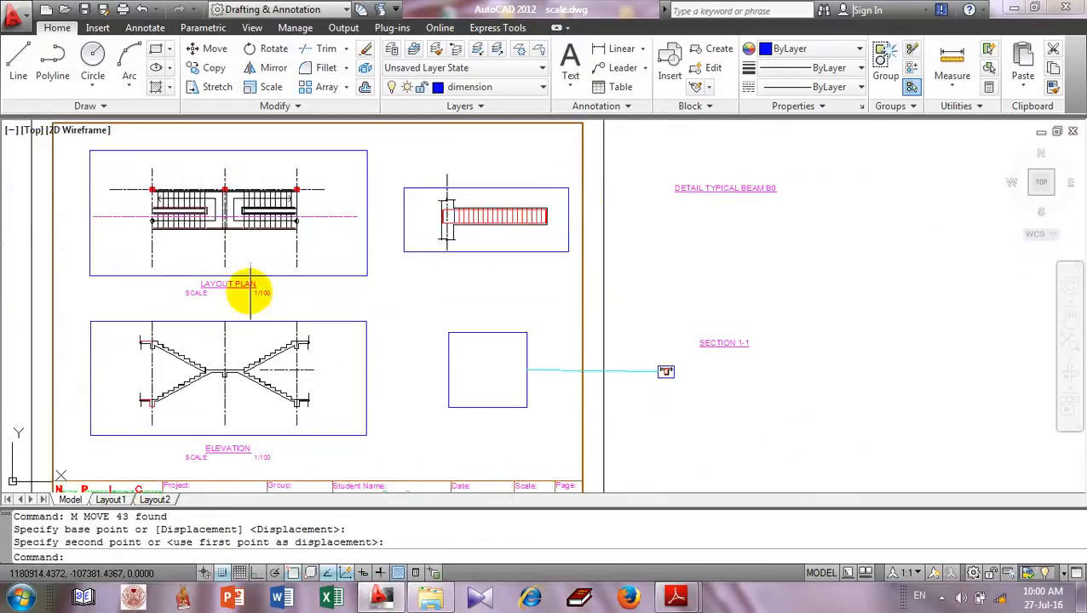
- Copy the LAYOUT PLAN title with its scale line to just below the beam detail's frame
{"action": "type", "text": "co"}
{"action": "key", "text": "Return"}
{"action": "left_click", "coordinate": [226, 289]}
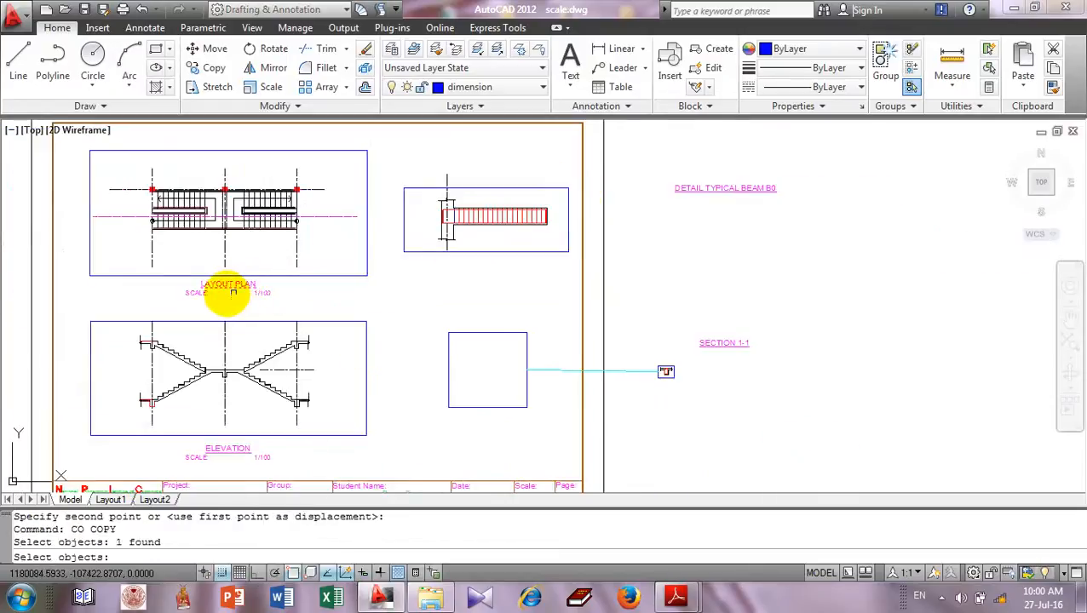
{"action": "key", "text": "Return"}
{"action": "left_click", "coordinate": [225, 292]}
{"action": "scroll", "coordinate": [502, 255], "scroll_direction": "up", "scroll_amount": 2}
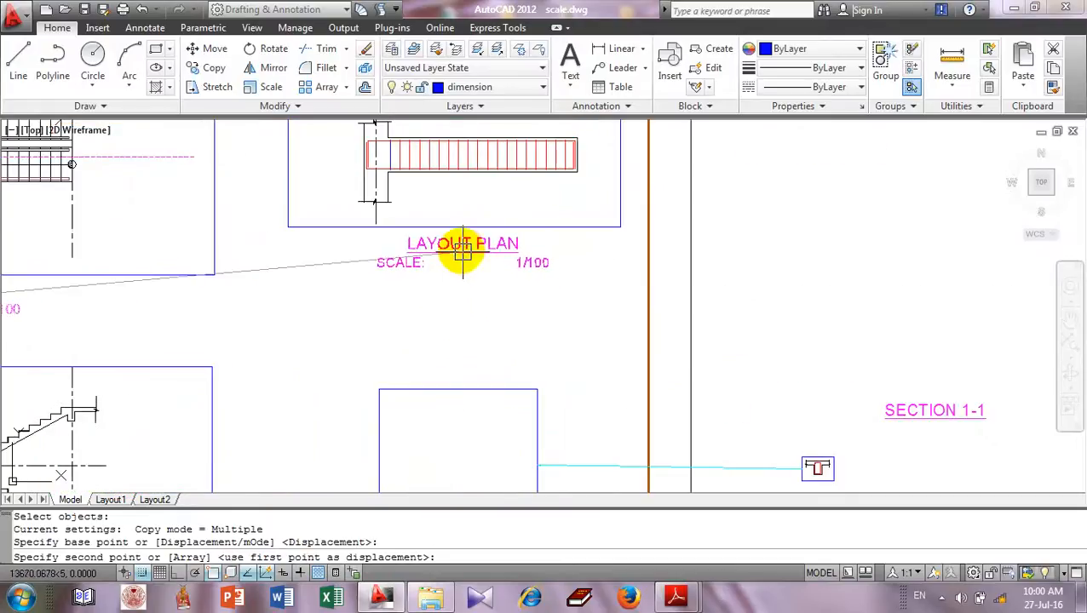
{"action": "left_click", "coordinate": [466, 249]}
{"action": "key", "text": "Return"}
- Edit the copied title under the beam detail to read BEAM B0 with scale 1/40
{"action": "scroll", "coordinate": [469, 309], "scroll_direction": "down", "scroll_amount": 2}
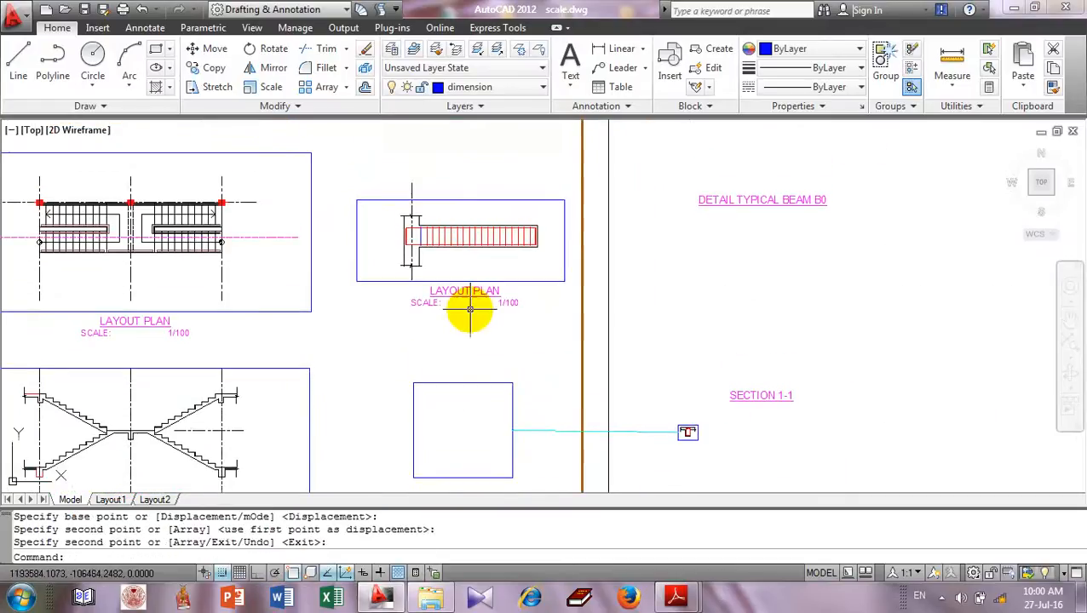
{"action": "type", "text": "ed"}
{"action": "key", "text": "Return"}
{"action": "scroll", "coordinate": [464, 290], "scroll_direction": "up", "scroll_amount": 2}
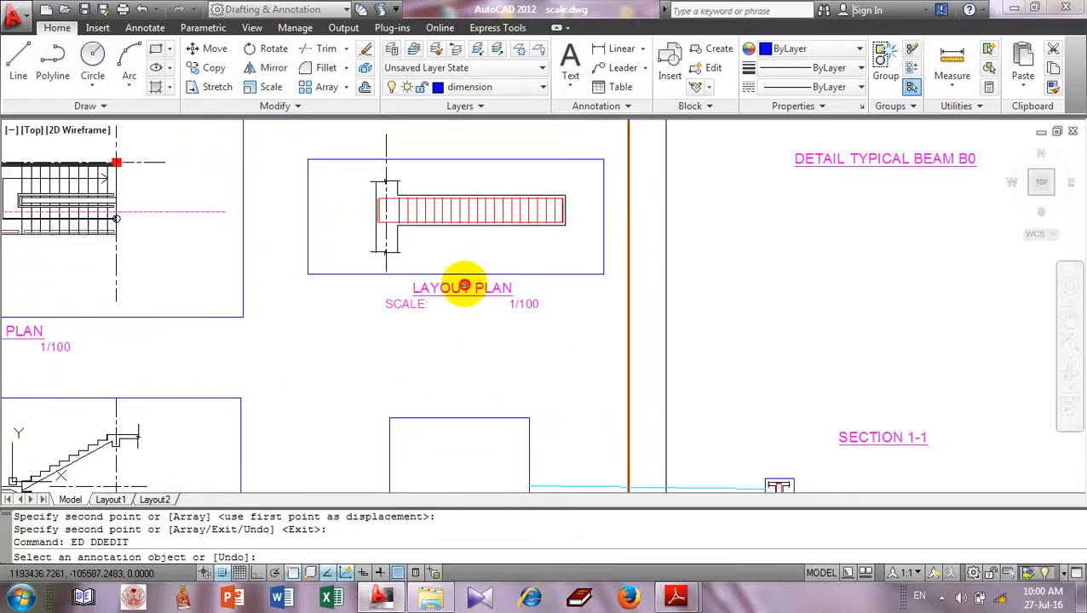
{"action": "left_click", "coordinate": [499, 288]}
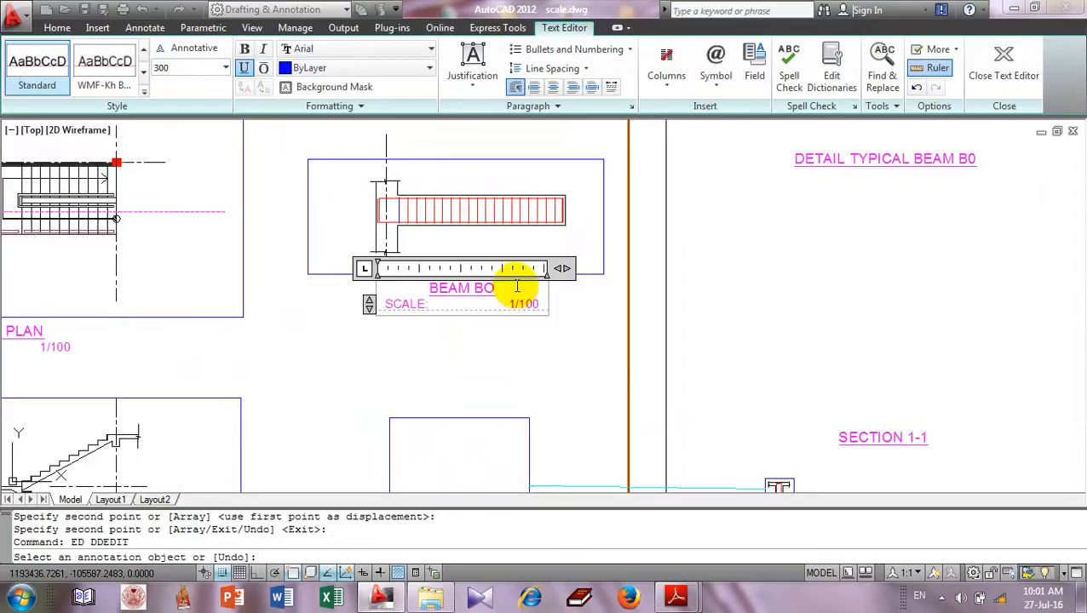
{"action": "type", "text": "BEAM B0"}
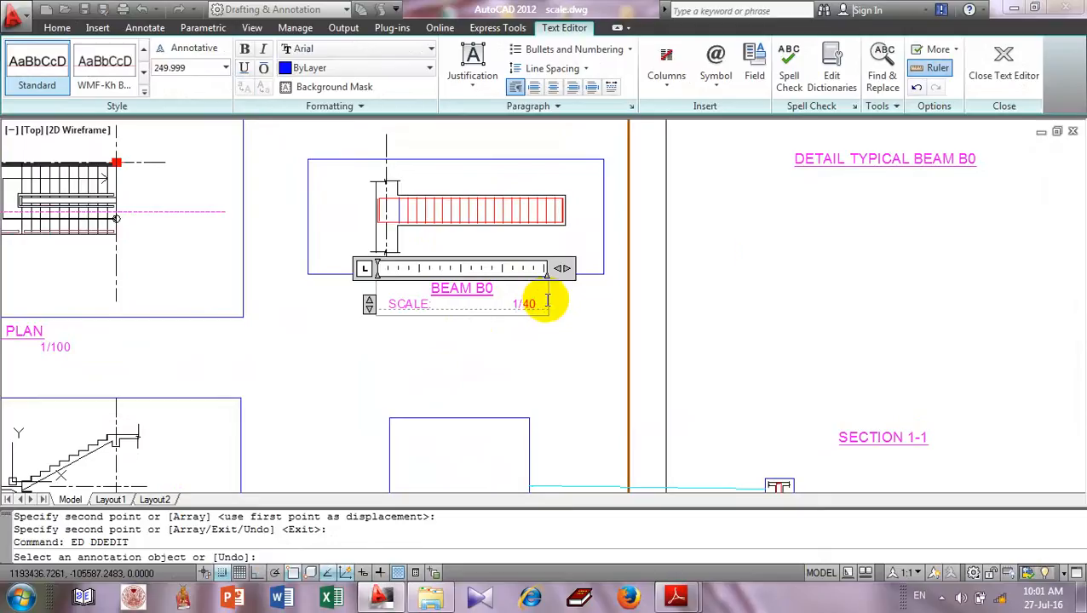
{"action": "left_click", "coordinate": [805, 257]}
{"action": "scroll", "coordinate": [792, 258], "scroll_direction": "down", "scroll_amount": 2}
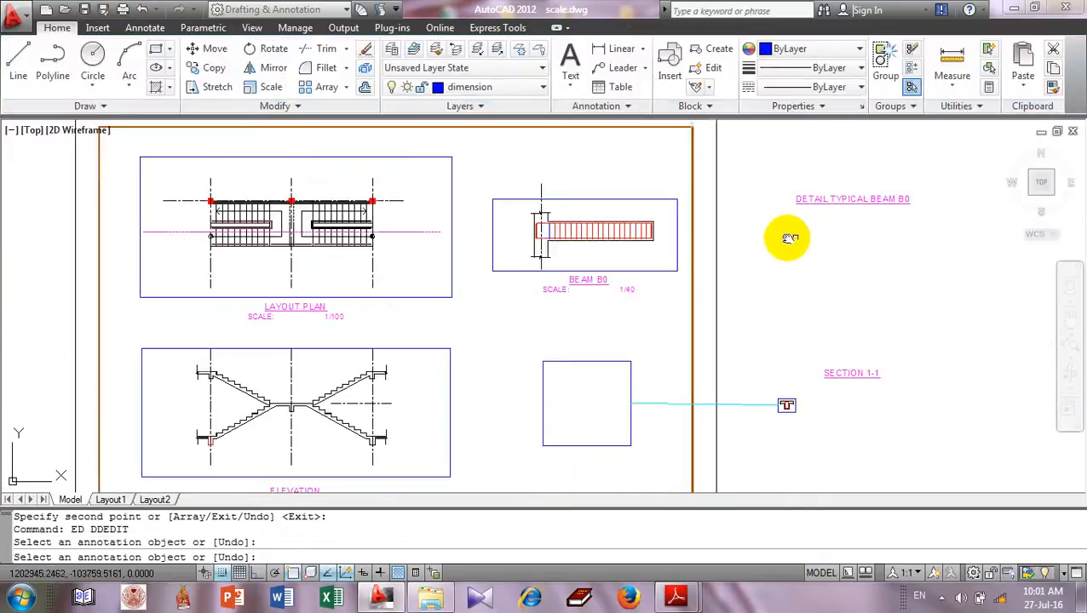
{"action": "middle_click_drag", "start_coordinate": [789, 238], "coordinate": [703, 216]}
{"action": "key", "text": "Return"}
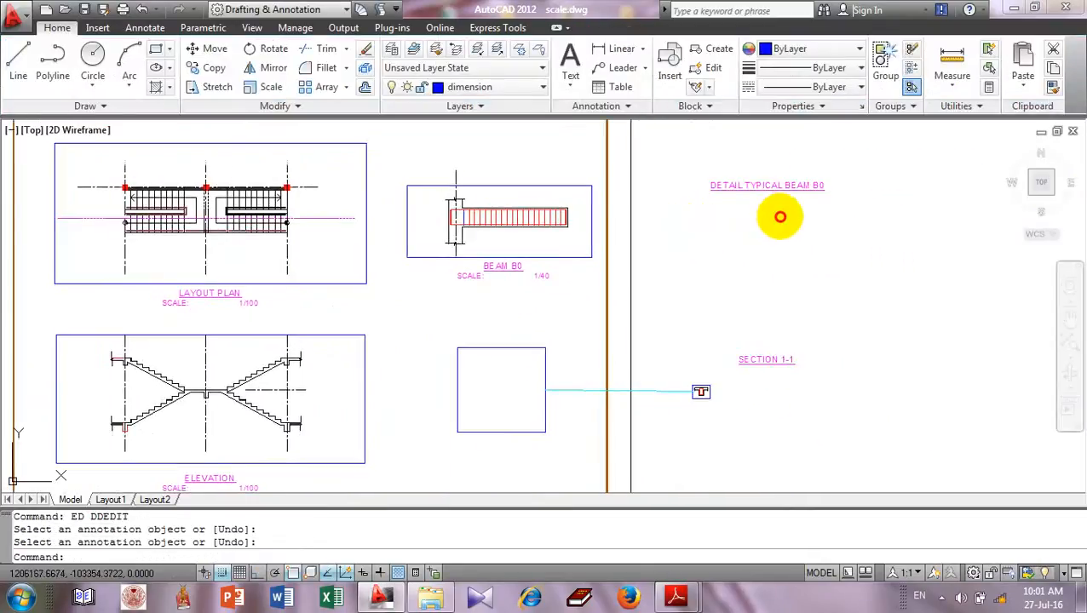
- Erase the DETAIL TYPICAL BEAM B0 title beside the sheet
{"action": "left_click", "coordinate": [780, 217]}
{"action": "left_click", "coordinate": [740, 165]}
{"action": "type", "text": "e"}
{"action": "key", "text": "Return"}
- Add a linear dimension for the width of the small frame around the section, placed above it
{"action": "scroll", "coordinate": [746, 392], "scroll_direction": "up", "scroll_amount": 2}
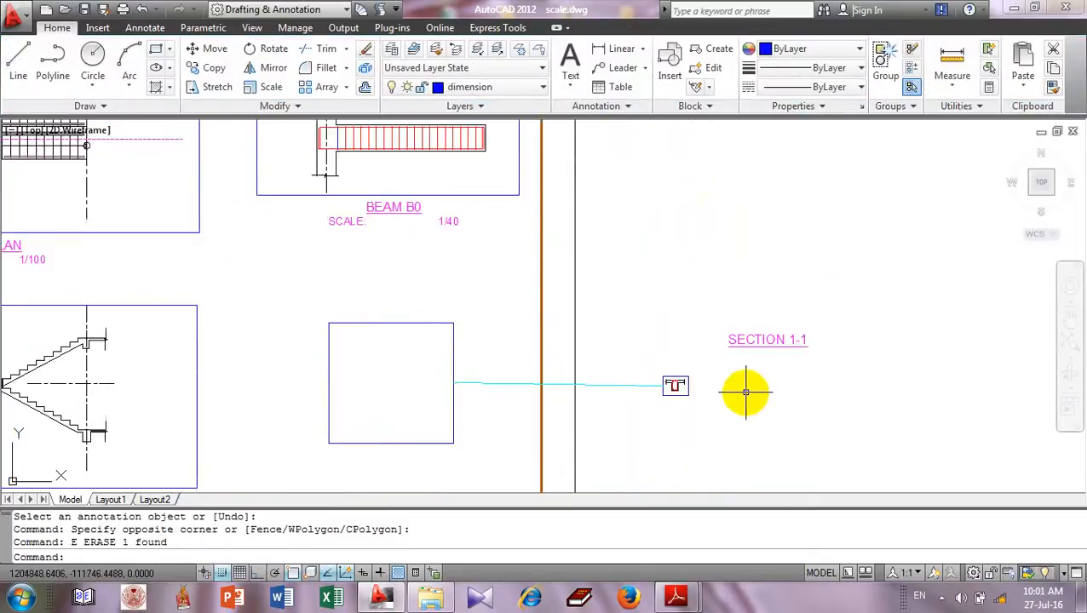
{"action": "scroll", "coordinate": [706, 385], "scroll_direction": "up", "scroll_amount": 6}
{"action": "scroll", "coordinate": [771, 262], "scroll_direction": "down", "scroll_amount": 3}
{"action": "scroll", "coordinate": [788, 247], "scroll_direction": "up", "scroll_amount": 1}
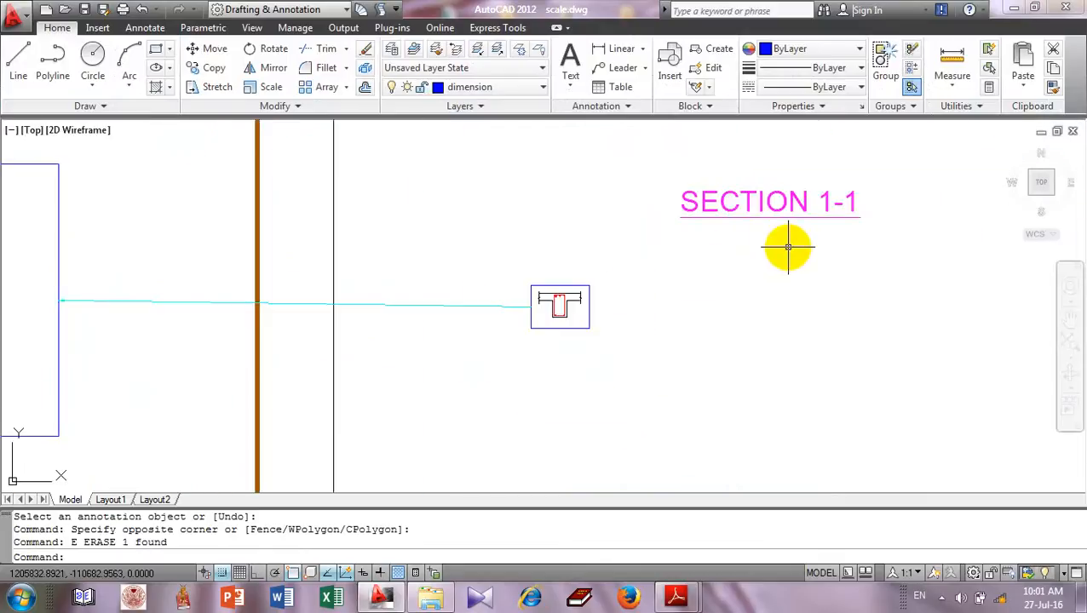
{"action": "scroll", "coordinate": [787, 247], "scroll_direction": "down", "scroll_amount": 2}
{"action": "scroll", "coordinate": [706, 288], "scroll_direction": "up", "scroll_amount": 1}
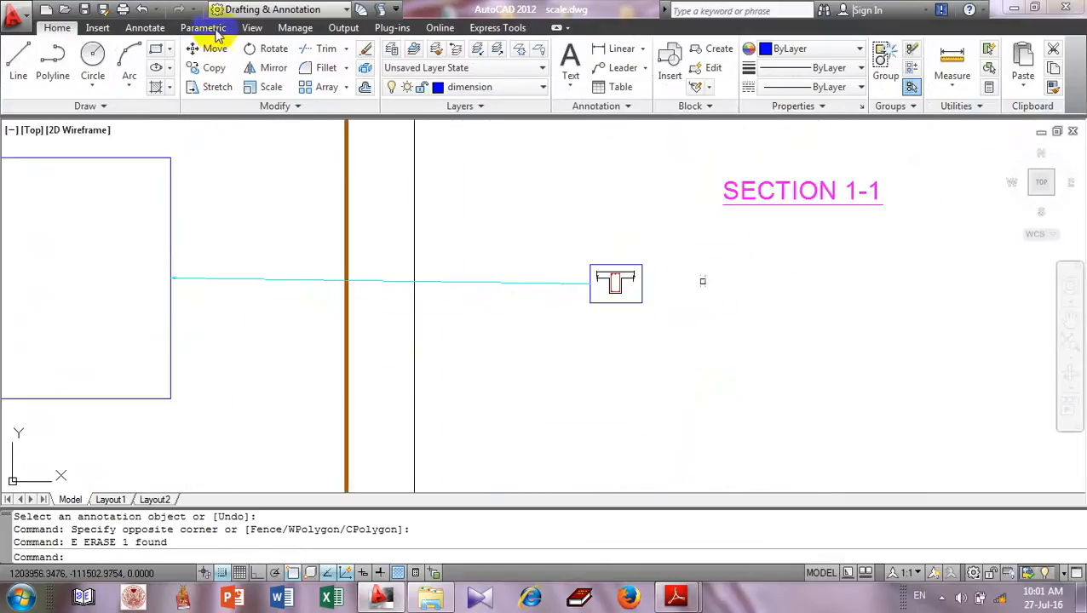
{"action": "left_click", "coordinate": [606, 48]}
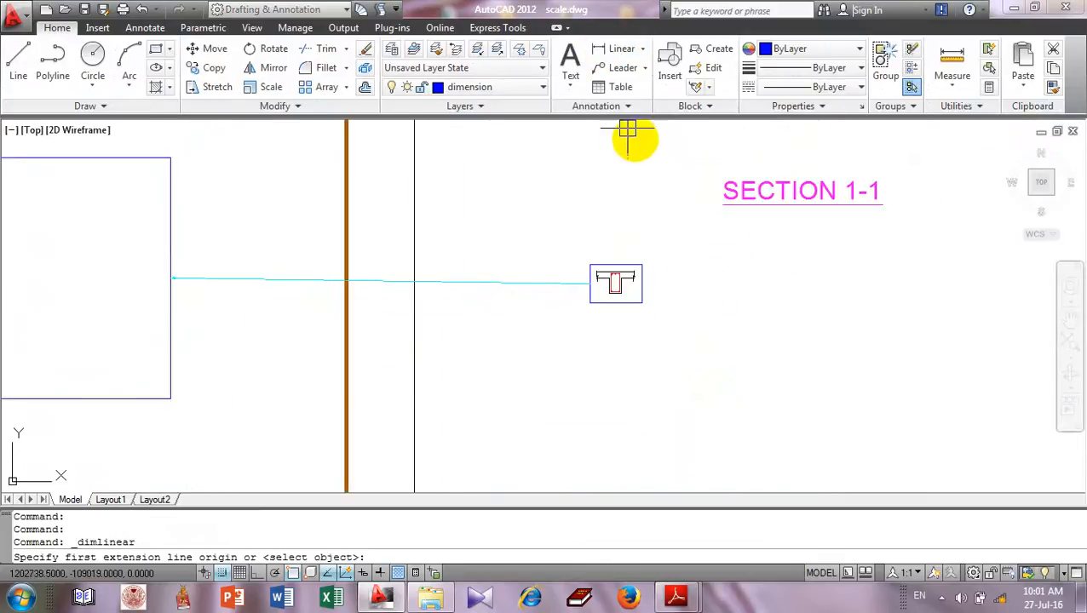
{"action": "scroll", "coordinate": [628, 133], "scroll_direction": "down", "scroll_amount": 2}
{"action": "middle_click_drag", "start_coordinate": [298, 168], "coordinate": [415, 259]}
{"action": "scroll", "coordinate": [794, 318], "scroll_direction": "up", "scroll_amount": 5}
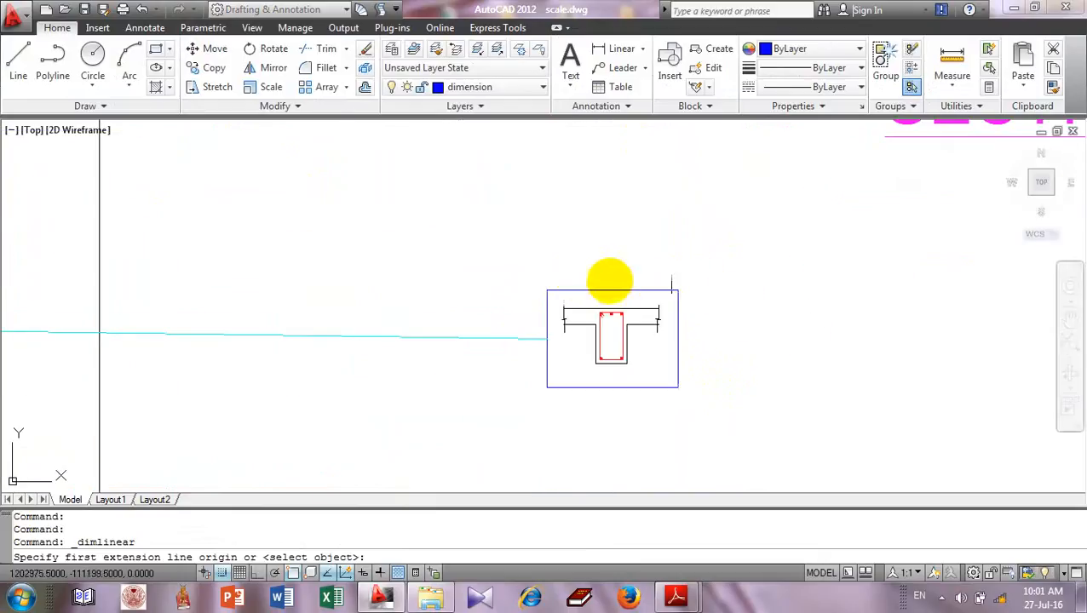
{"action": "left_click", "coordinate": [547, 290]}
{"action": "left_click", "coordinate": [677, 289]}
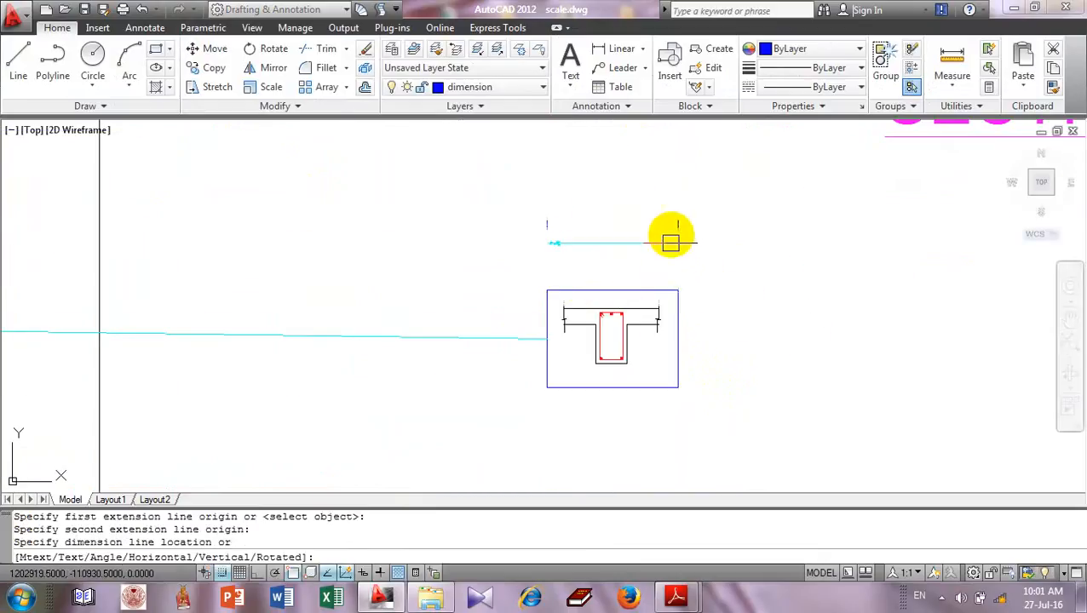
{"action": "left_click", "coordinate": [678, 183]}
- Add a linear dimension for the width of the sheet's lower-right rectangle, placed above it
{"action": "scroll", "coordinate": [679, 183], "scroll_direction": "down", "scroll_amount": 5}
{"action": "middle_click_drag", "start_coordinate": [455, 160], "coordinate": [523, 263]}
{"action": "key", "text": "Return"}
{"action": "left_click", "coordinate": [307, 236]}
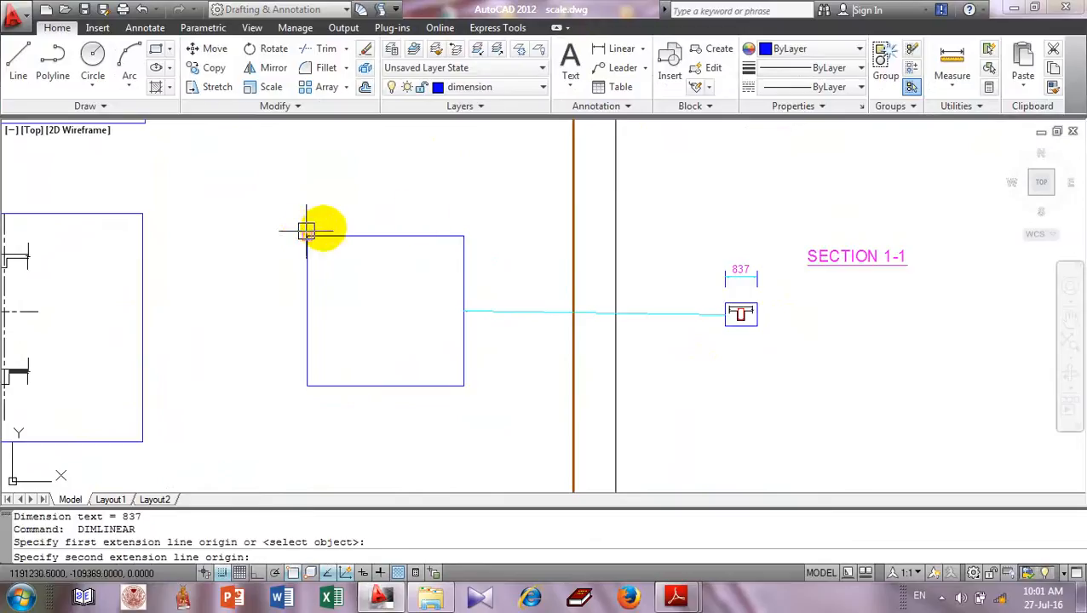
{"action": "left_click", "coordinate": [463, 236]}
{"action": "left_click", "coordinate": [485, 179]}
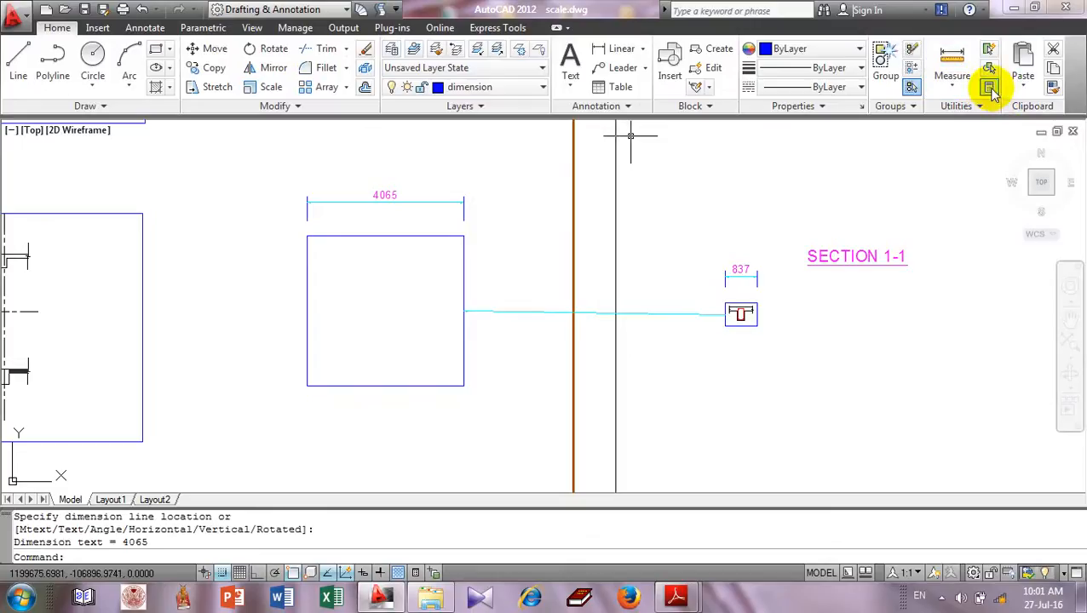
- Calculate 837/4065 and multiply the result by 100 in the quick calculator to find the section's scale, closing the calculator when done
{"action": "left_click", "coordinate": [988, 87]}
{"action": "left_click_drag", "start_coordinate": [553, 230], "coordinate": [707, 247]}
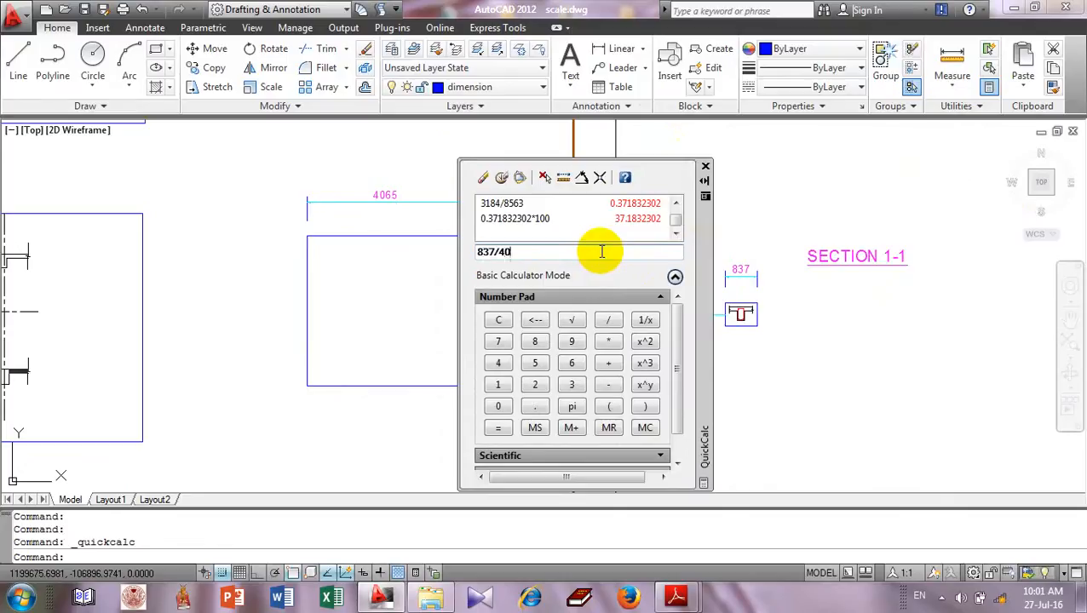
{"action": "key", "text": "Return"}
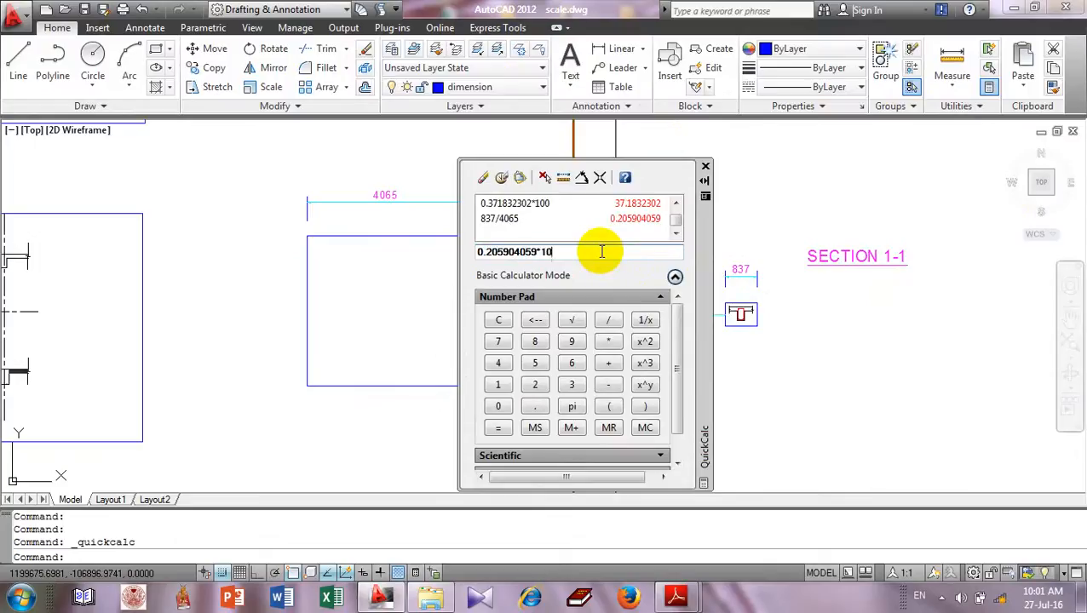
{"action": "key", "text": "Return"}
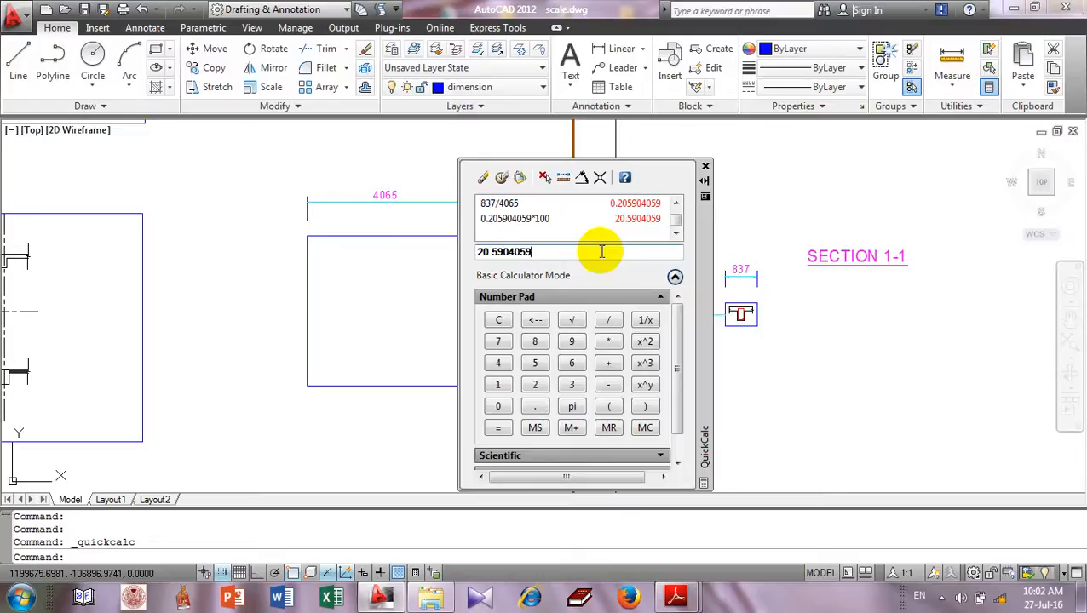
{"action": "left_click", "coordinate": [705, 167]}
- Erase the width dimensions above the section's small frame and the sheet's lower-right rectangle
{"action": "scroll", "coordinate": [730, 310], "scroll_direction": "up", "scroll_amount": 8}
{"action": "scroll", "coordinate": [742, 308], "scroll_direction": "down", "scroll_amount": 8}
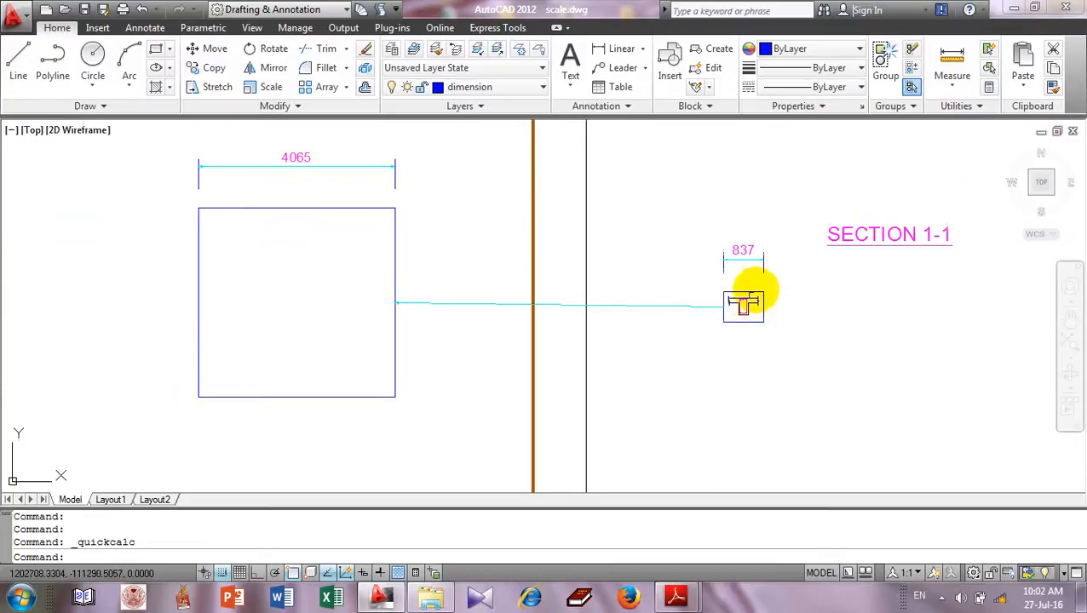
{"action": "left_click", "coordinate": [762, 274]}
{"action": "left_click", "coordinate": [718, 235]}
{"action": "type", "text": "E"}
{"action": "key", "text": "Return"}
{"action": "left_click", "coordinate": [426, 170]}
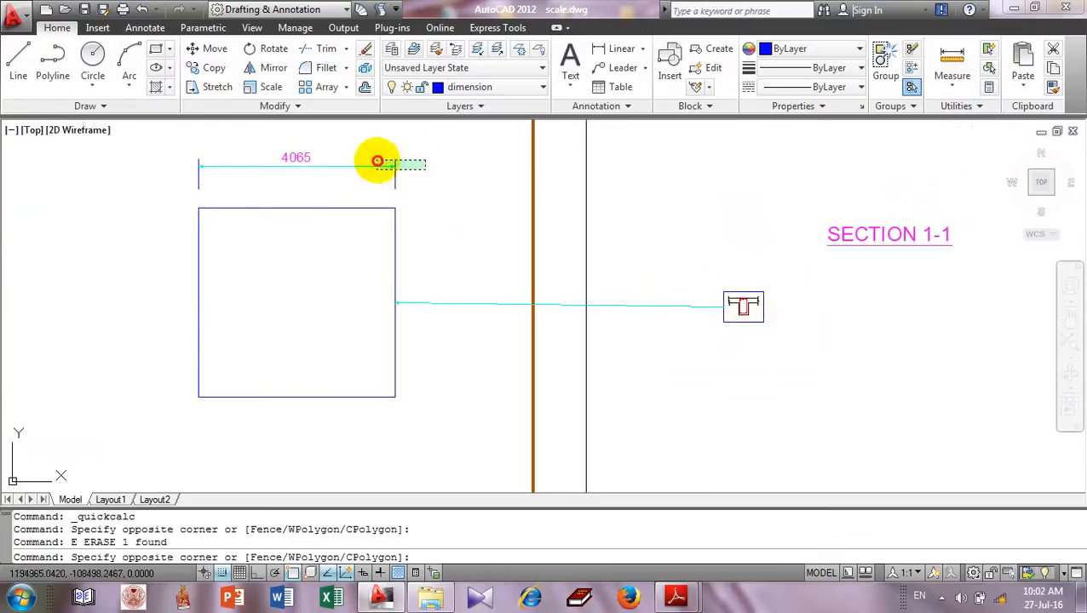
{"action": "left_click", "coordinate": [377, 161]}
{"action": "key", "text": "Return"}
- Erase the line connecting the rectangle to the section's frame and the SECTION 1-1 title beside the sheet
{"action": "left_click", "coordinate": [473, 279]}
{"action": "left_click", "coordinate": [456, 320]}
{"action": "key", "text": "Return"}
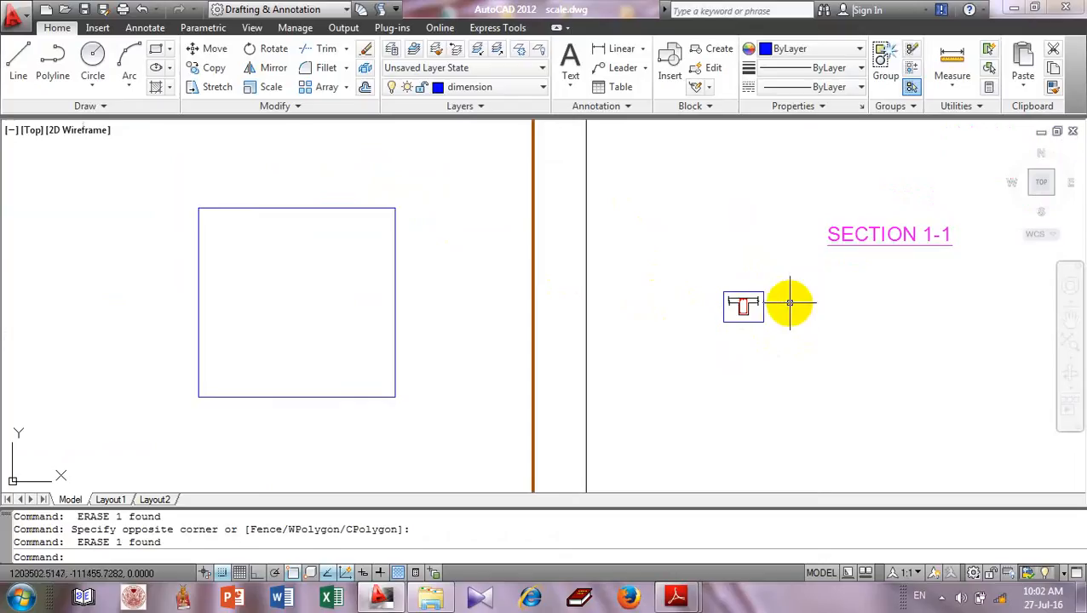
{"action": "left_click", "coordinate": [952, 260]}
{"action": "left_click", "coordinate": [861, 203]}
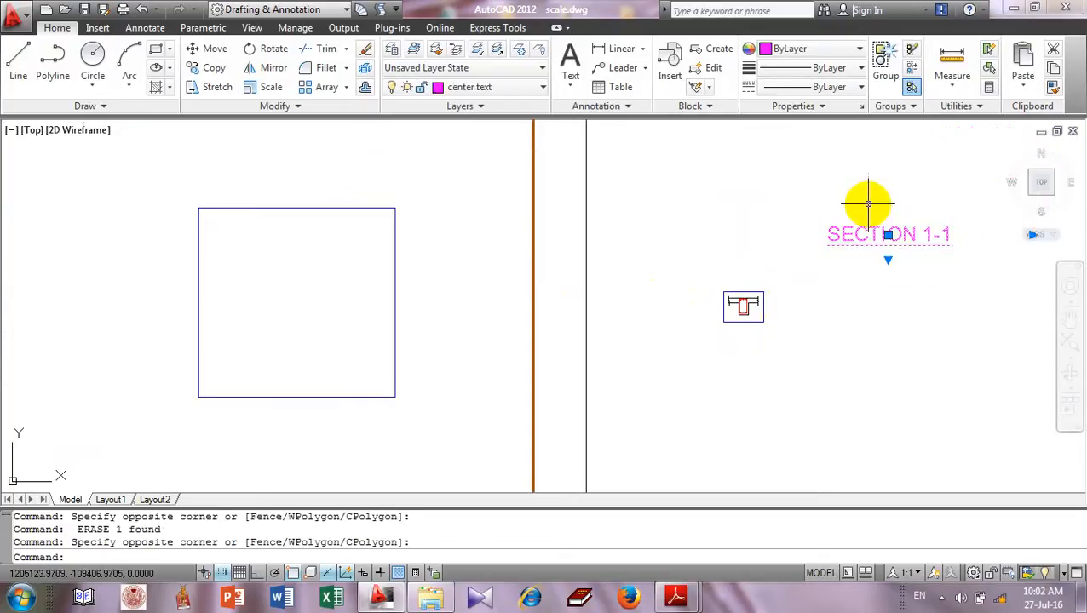
{"action": "type", "text": "e"}
{"action": "key", "text": "Return"}
- Scale the section together with its frame by a factor of 100/20 from the frame's lower-left corner
{"action": "type", "text": "SC"}
{"action": "key", "text": "Return"}
{"action": "left_click", "coordinate": [712, 263]}
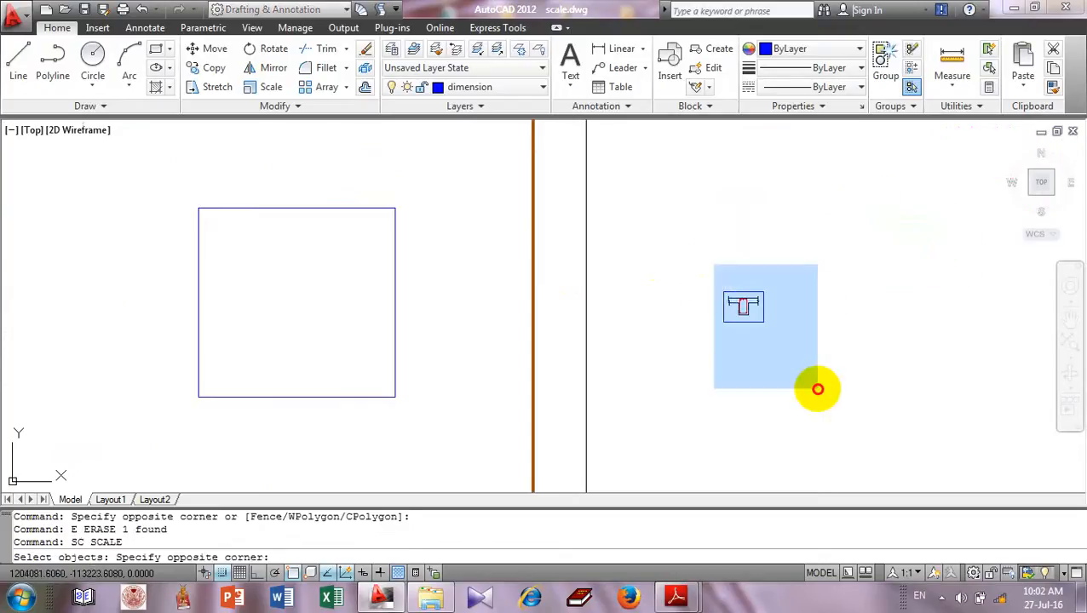
{"action": "left_click", "coordinate": [819, 389]}
{"action": "key", "text": "Return"}
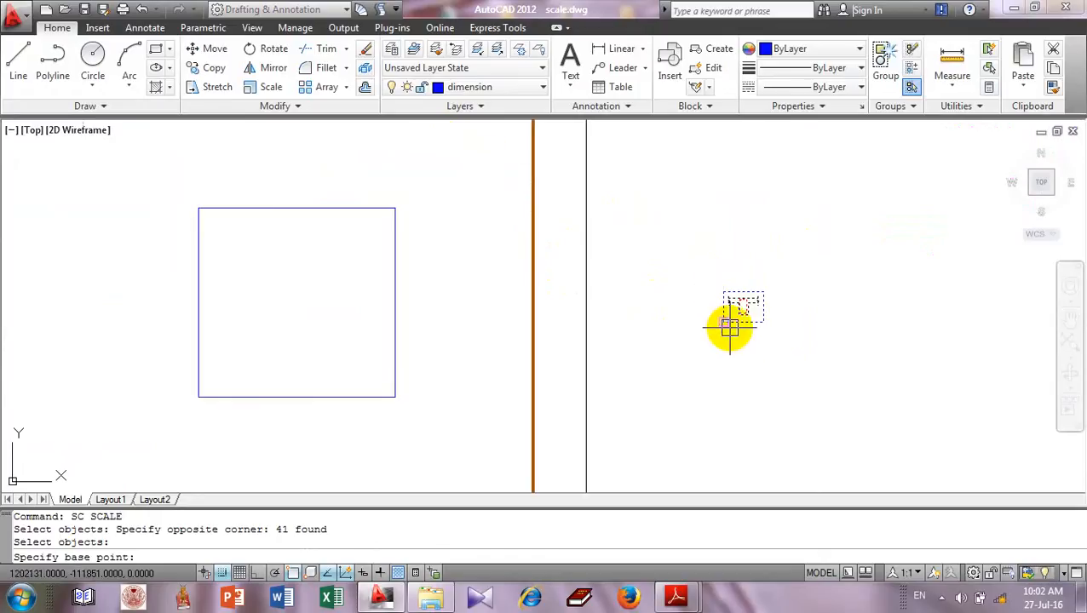
{"action": "left_click", "coordinate": [729, 327]}
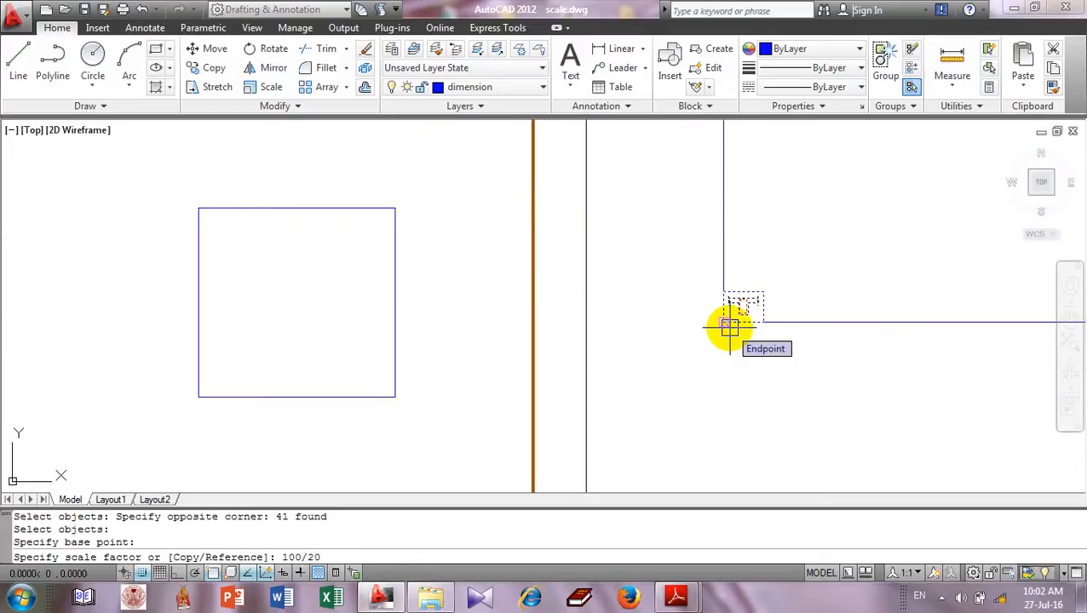
{"action": "key", "text": "Return"}
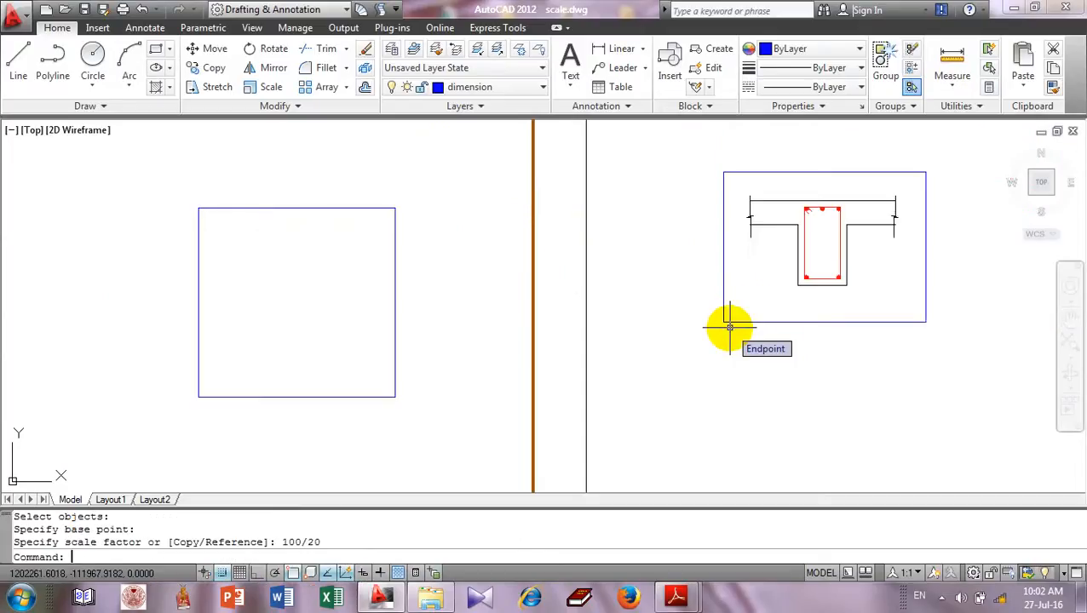
- Move the enlarged section without its frame into the sheet's lower-right rectangle, matching the midpoints of the two frames' top edges
{"action": "left_click", "coordinate": [709, 160]}
{"action": "left_click", "coordinate": [928, 317]}
{"action": "type", "text": "M"}
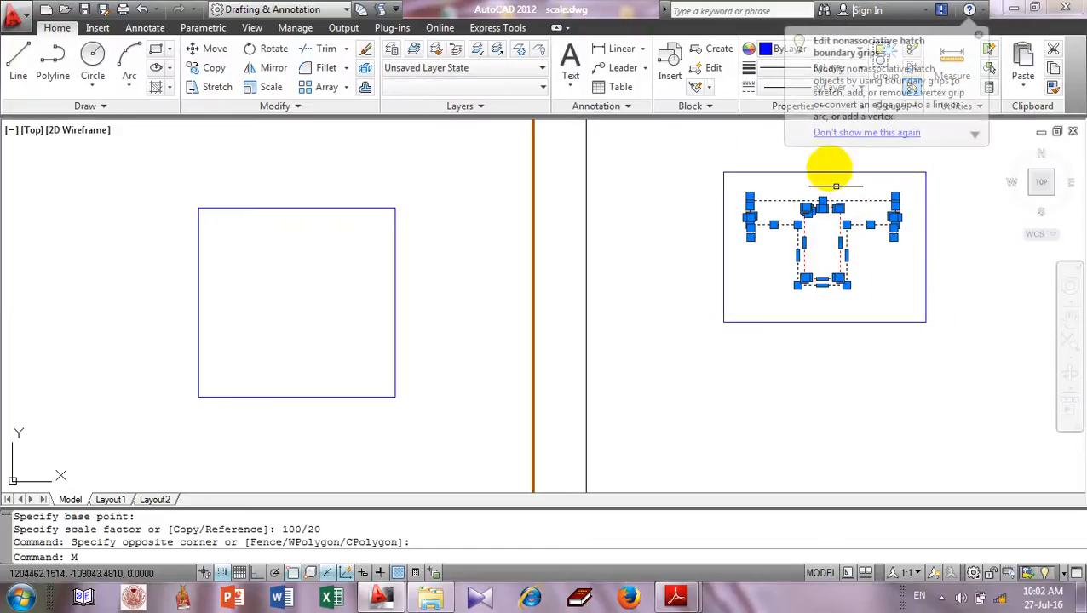
{"action": "key", "text": "Return"}
{"action": "left_click", "coordinate": [821, 173]}
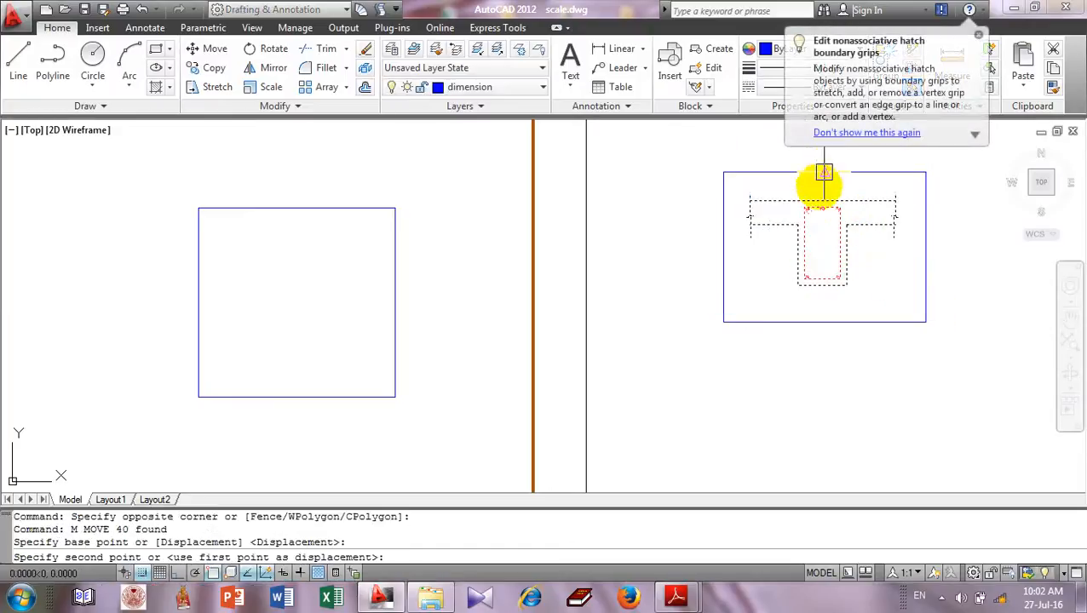
{"action": "left_click", "coordinate": [298, 211]}
- Erase the empty frame left outside the sheet
{"action": "scroll", "coordinate": [477, 235], "scroll_direction": "down", "scroll_amount": 3}
{"action": "left_click", "coordinate": [670, 230]}
{"action": "left_click", "coordinate": [594, 254]}
{"action": "type", "text": "E"}
{"action": "key", "text": "Return"}
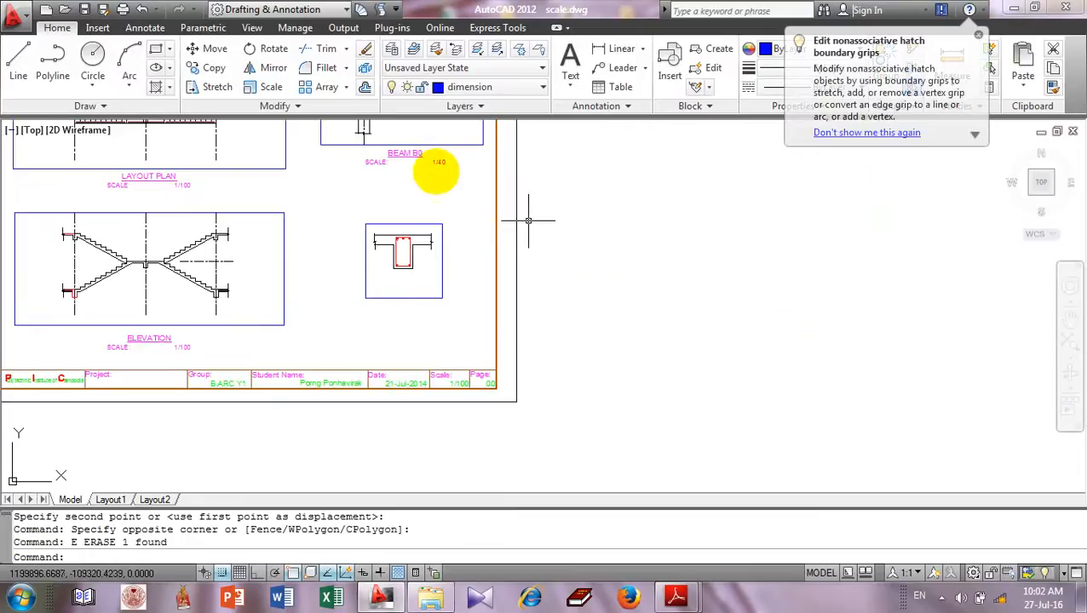
- Copy the BEAM B0 title with its scale line to just below the section's frame
{"action": "type", "text": "CO"}
{"action": "key", "text": "Return"}
{"action": "left_click", "coordinate": [394, 148]}
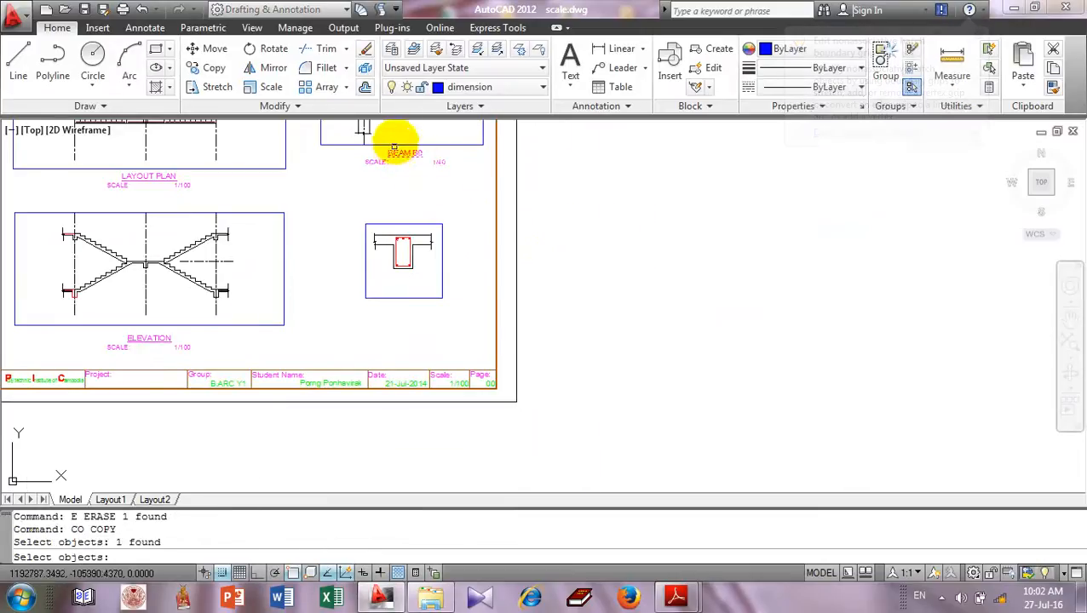
{"action": "key", "text": "Return"}
{"action": "scroll", "coordinate": [402, 141], "scroll_direction": "up", "scroll_amount": 4}
{"action": "left_click", "coordinate": [402, 146]}
{"action": "scroll", "coordinate": [426, 358], "scroll_direction": "down", "scroll_amount": 3}
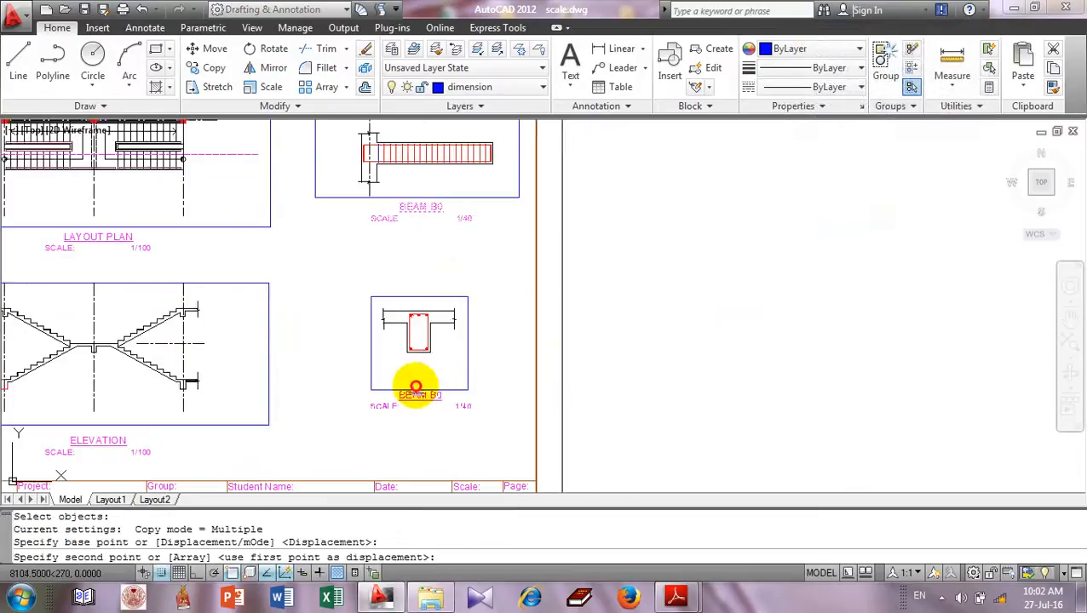
{"action": "left_click", "coordinate": [414, 388]}
{"action": "key", "text": "Return"}
- Edit the copied title to read BEAM B0 SECTION with a scale of 1/20
{"action": "scroll", "coordinate": [417, 383], "scroll_direction": "up", "scroll_amount": 3}
{"action": "type", "text": "ED"}
{"action": "key", "text": "Return"}
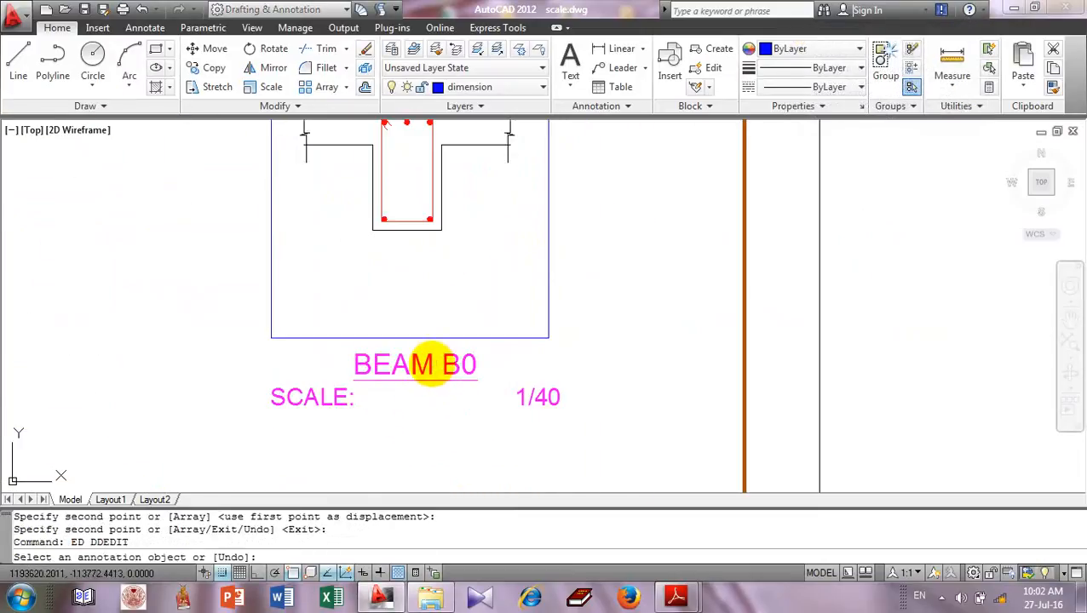
{"action": "left_click", "coordinate": [456, 366]}
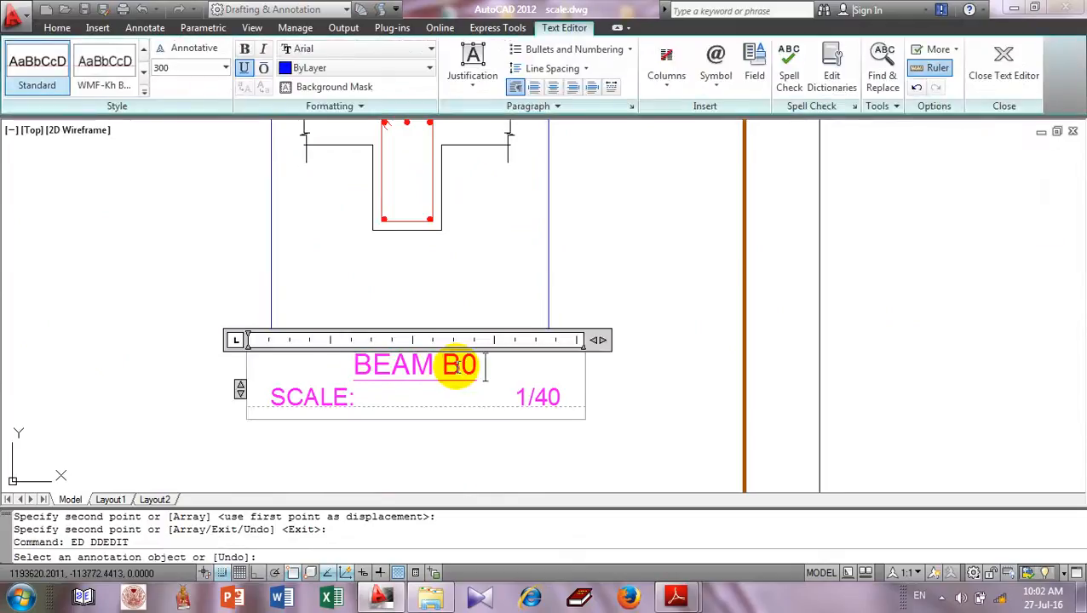
{"action": "type", "text": "SECTION"}
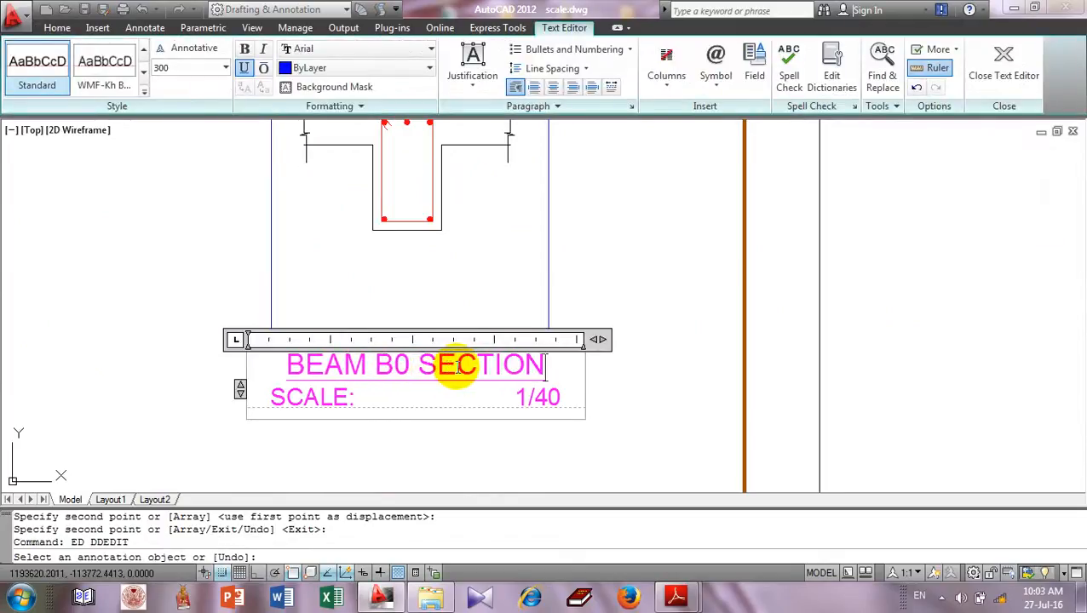
{"action": "left_click", "coordinate": [565, 399]}
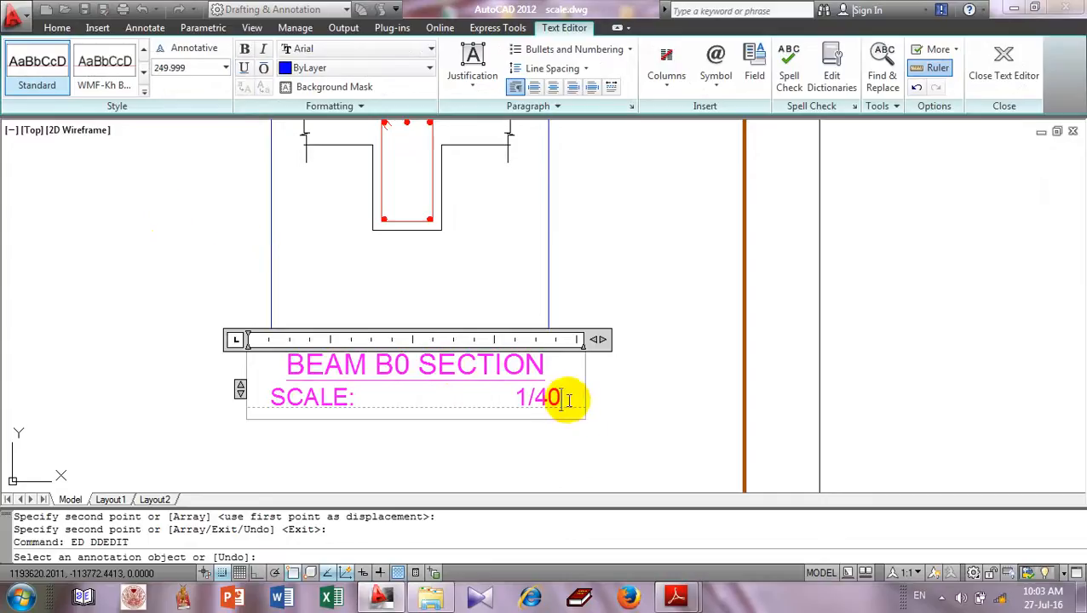
{"action": "key", "text": "BackSpace"}
{"action": "key", "text": "BackSpace"}
{"action": "type", "text": "20"}
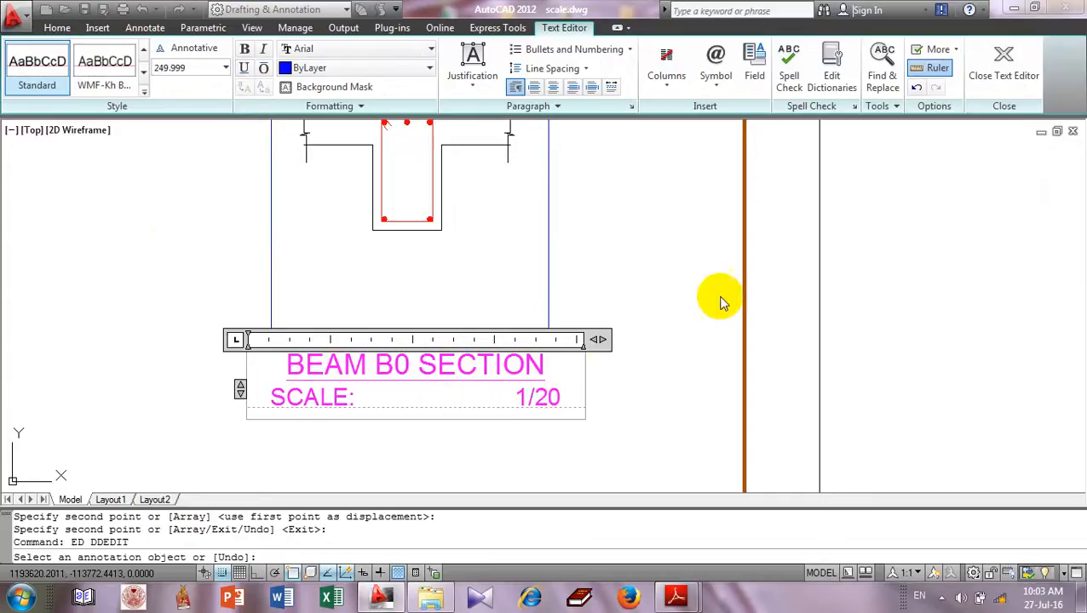
{"action": "left_click", "coordinate": [694, 290]}
{"action": "scroll", "coordinate": [681, 298], "scroll_direction": "down", "scroll_amount": 6}
{"action": "scroll", "coordinate": [630, 341], "scroll_direction": "up", "scroll_amount": 3}
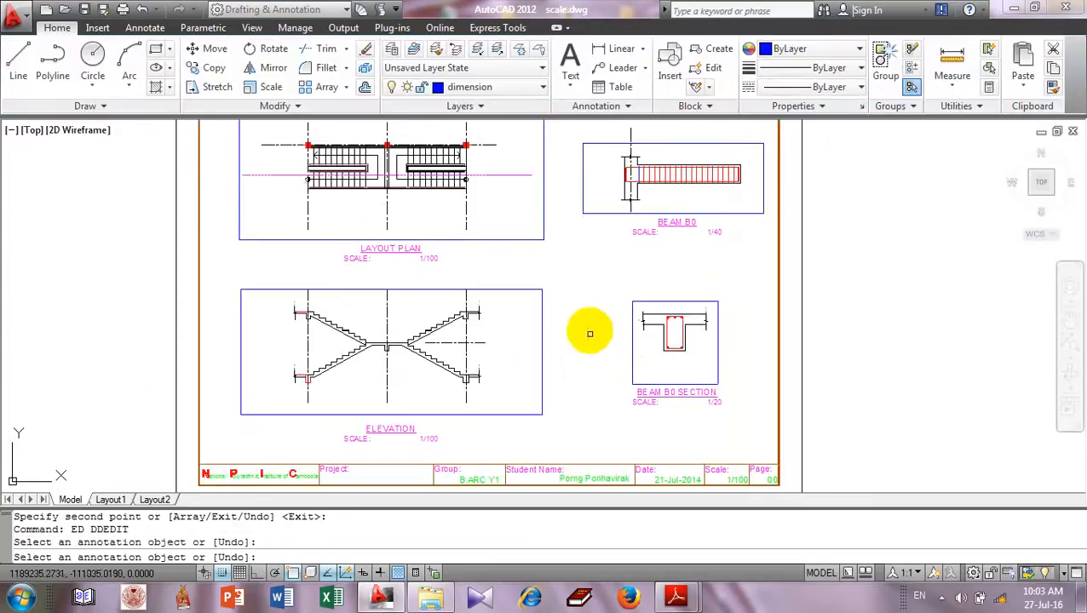
{"action": "key", "text": "Return"}
- Erase the four blue frames around the layout plan, elevation, beam and beam section drawings
{"action": "left_click", "coordinate": [637, 347]}
{"action": "left_click", "coordinate": [516, 349]}
{"action": "type", "text": "e"}
{"action": "key", "text": "Return"}
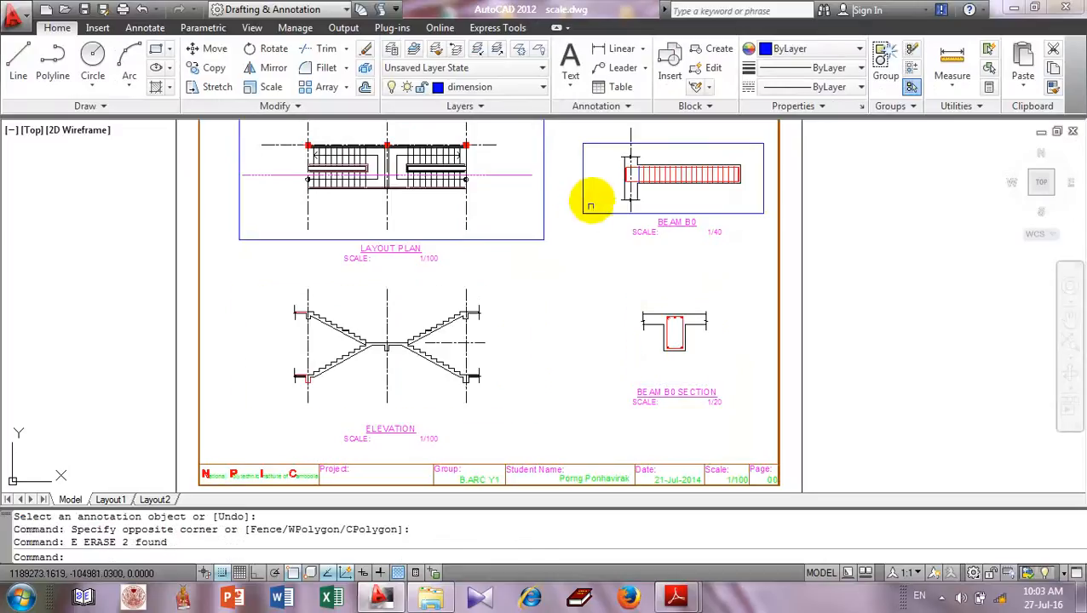
{"action": "left_click", "coordinate": [592, 200]}
{"action": "left_click", "coordinate": [539, 235]}
{"action": "type", "text": "e"}
{"action": "key", "text": "Return"}
- Move the beam and beam section drawings together with their titles slightly to the left within the sheet
{"action": "scroll", "coordinate": [618, 250], "scroll_direction": "down", "scroll_amount": 4}
{"action": "middle_click_drag", "start_coordinate": [618, 250], "coordinate": [657, 272]}
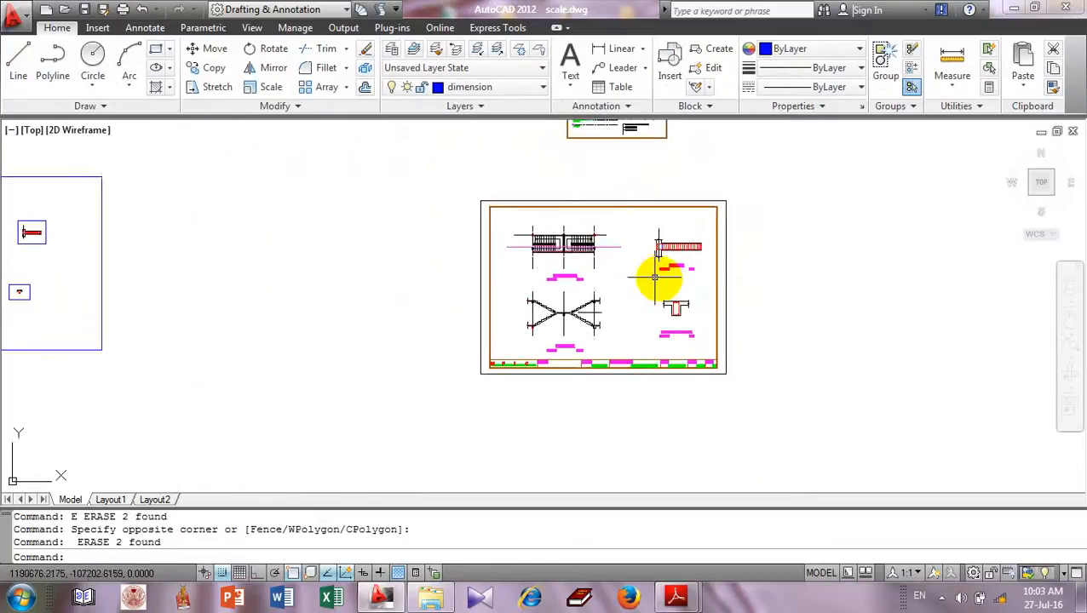
{"action": "scroll", "coordinate": [635, 238], "scroll_direction": "up", "scroll_amount": 2}
{"action": "left_click", "coordinate": [618, 206]}
{"action": "left_click", "coordinate": [809, 387]}
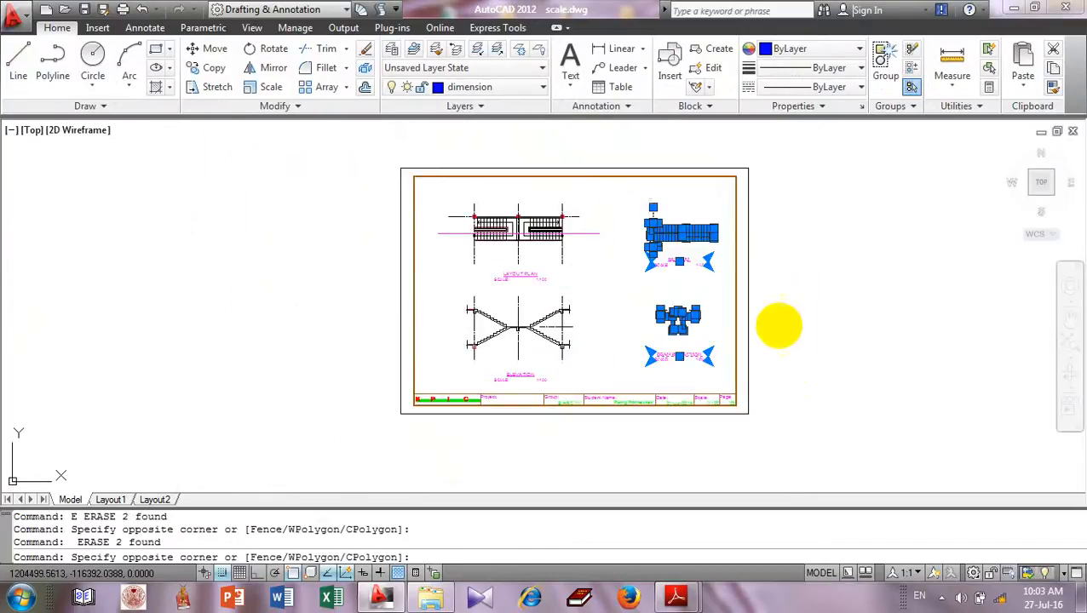
{"action": "type", "text": "m"}
{"action": "key", "text": "Return"}
{"action": "left_click", "coordinate": [797, 271]}
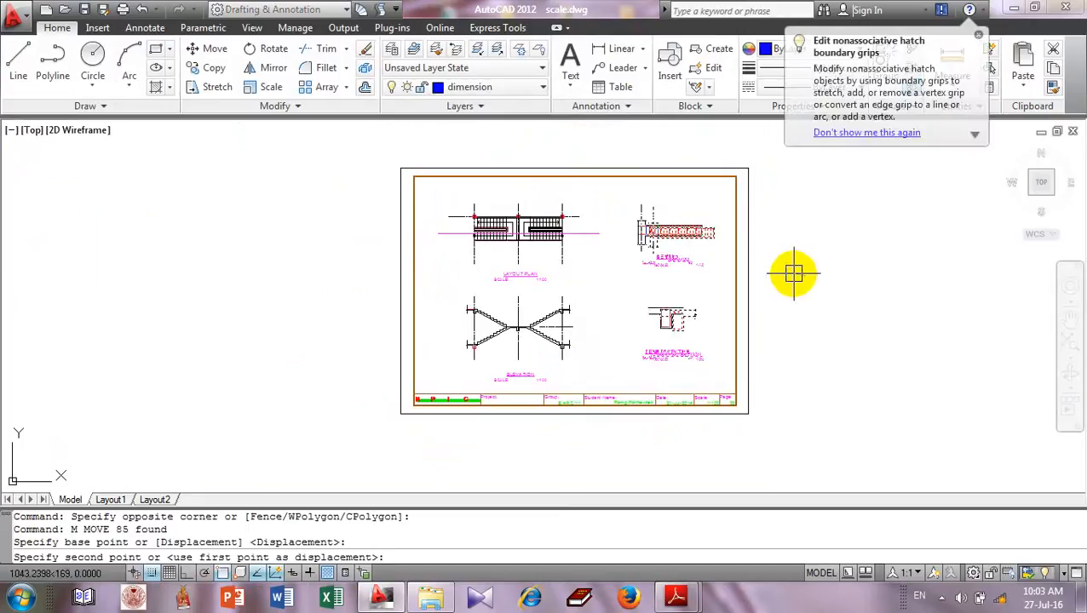
{"action": "left_click", "coordinate": [792, 273]}
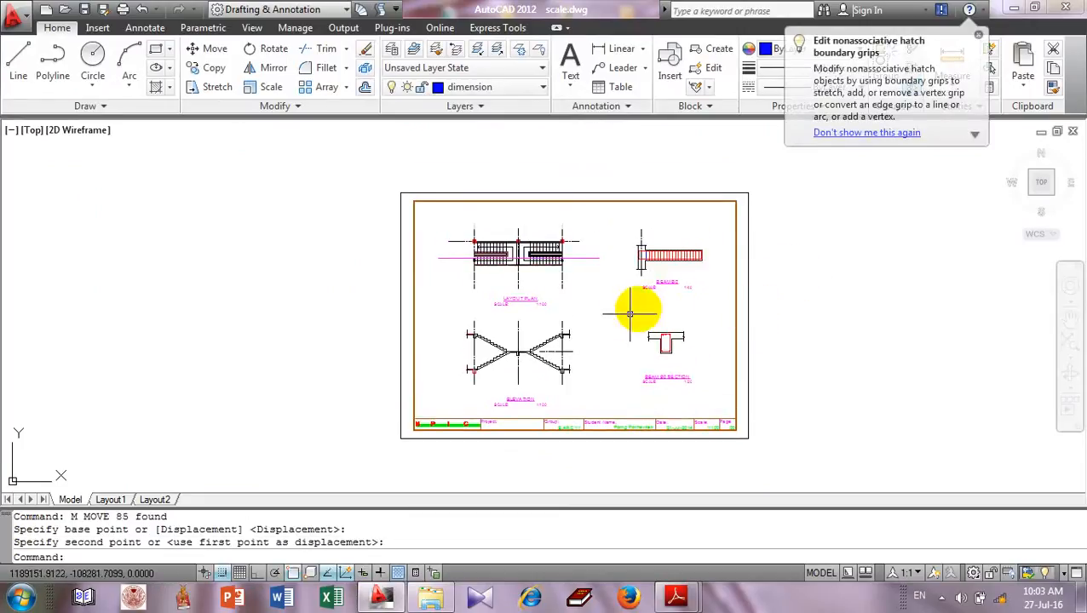
- Match the blue stirrup line in the BEAM B0 drawing to the properties of the neighbouring red stirrup
{"action": "scroll", "coordinate": [686, 269], "scroll_direction": "up", "scroll_amount": 3}
{"action": "scroll", "coordinate": [625, 206], "scroll_direction": "up", "scroll_amount": 5}
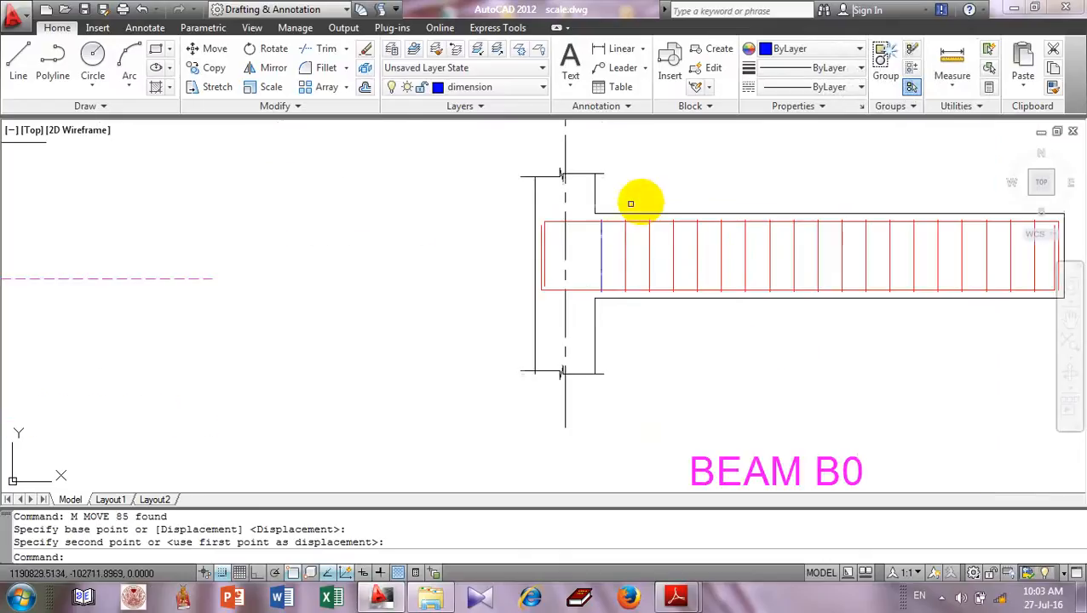
{"action": "key", "text": "Return"}
{"action": "left_click", "coordinate": [625, 247]}
{"action": "key", "text": "Return"}
{"action": "scroll", "coordinate": [614, 244], "scroll_direction": "down", "scroll_amount": 10}
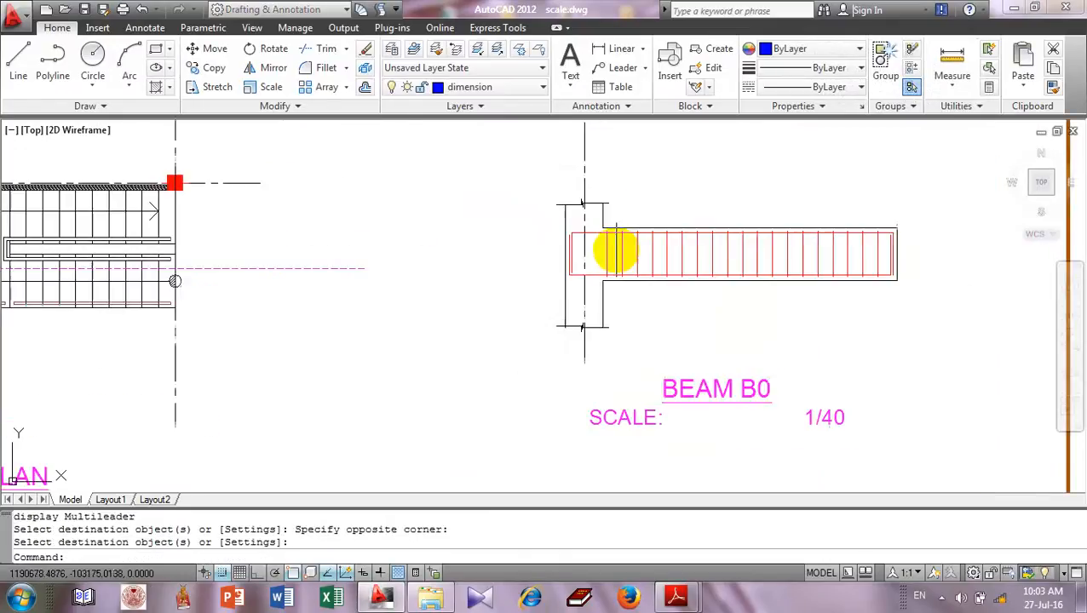
{"action": "scroll", "coordinate": [567, 184], "scroll_direction": "up", "scroll_amount": 10}
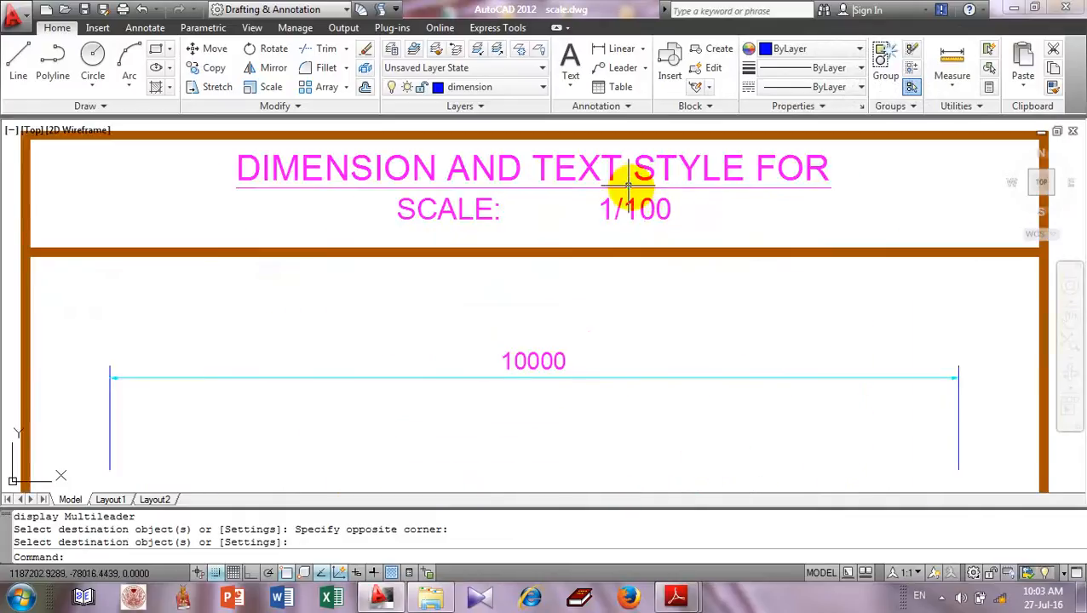
{"action": "scroll", "coordinate": [635, 187], "scroll_direction": "down", "scroll_amount": 4}
{"action": "scroll", "coordinate": [596, 200], "scroll_direction": "up", "scroll_amount": 2}
{"action": "type", "text": "c"}
{"action": "key", "text": "Return"}
{"action": "left_click", "coordinate": [563, 192]}
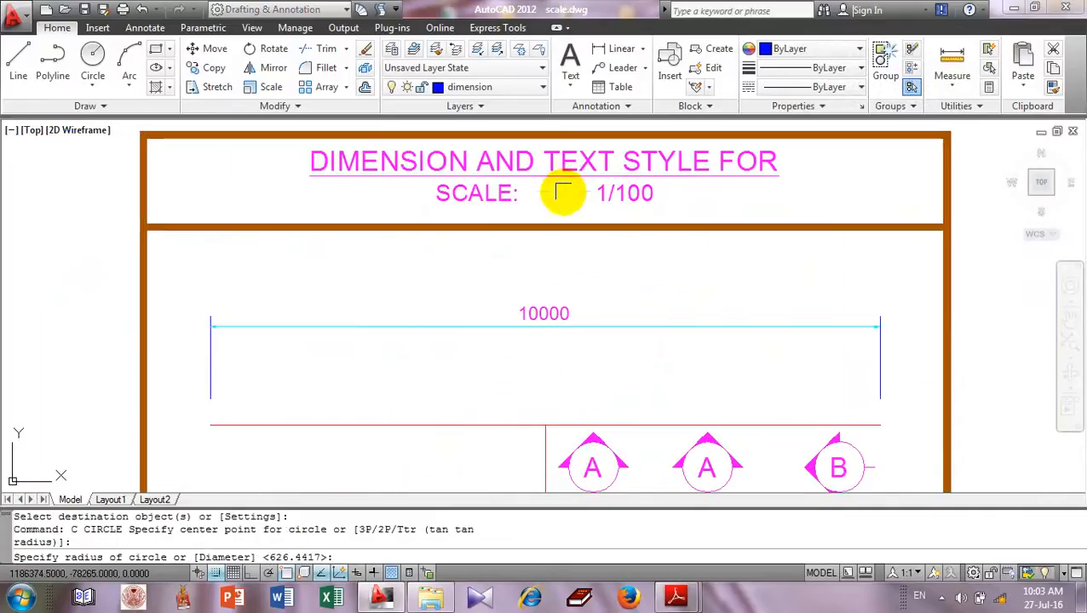
{"action": "scroll", "coordinate": [566, 181], "scroll_direction": "down", "scroll_amount": 2}
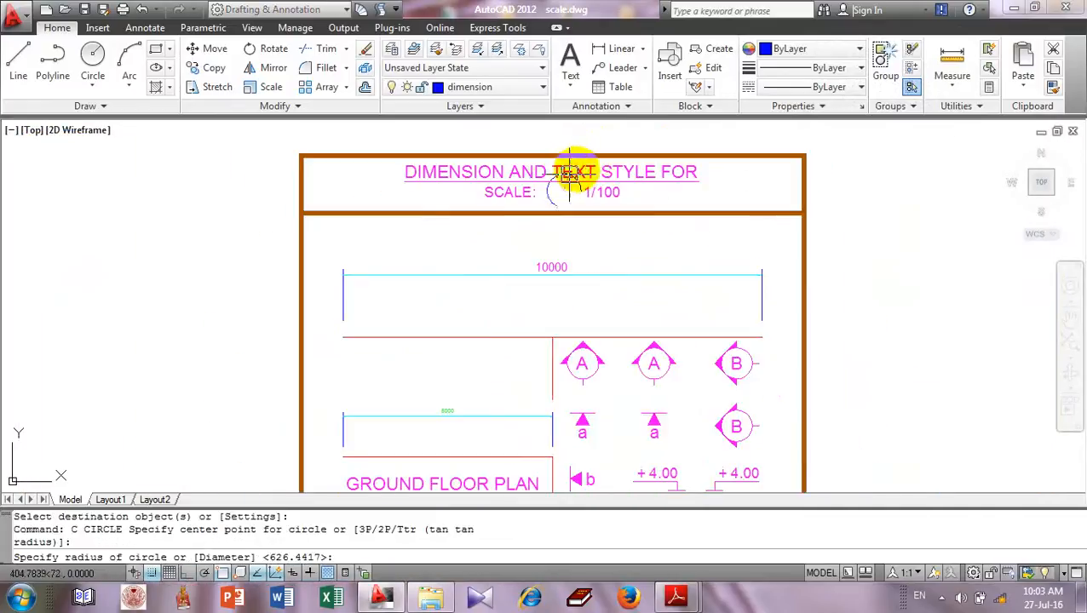
{"action": "scroll", "coordinate": [619, 187], "scroll_direction": "up", "scroll_amount": 2}
{"action": "left_click", "coordinate": [631, 184]}
{"action": "scroll", "coordinate": [580, 184], "scroll_direction": "up", "scroll_amount": 2}
{"action": "left_click", "coordinate": [568, 184]}
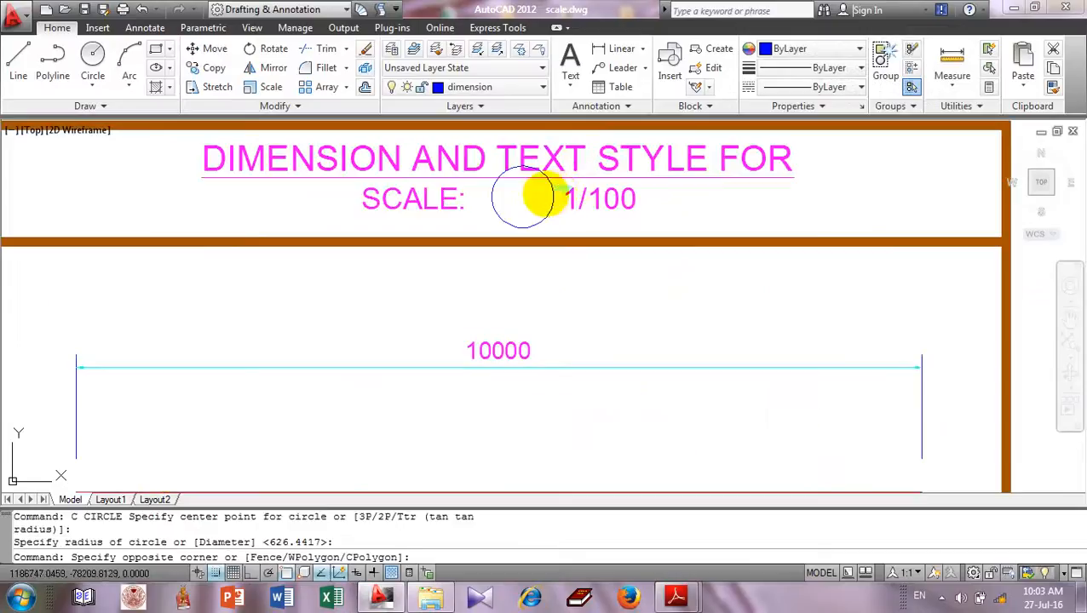
{"action": "left_click", "coordinate": [540, 192]}
{"action": "type", "text": "e"}
{"action": "key", "text": "Return"}
- Draw a circle with a radius of about 700 around the 1/100 scale in the dimension and text style heading
{"action": "type", "text": "c"}
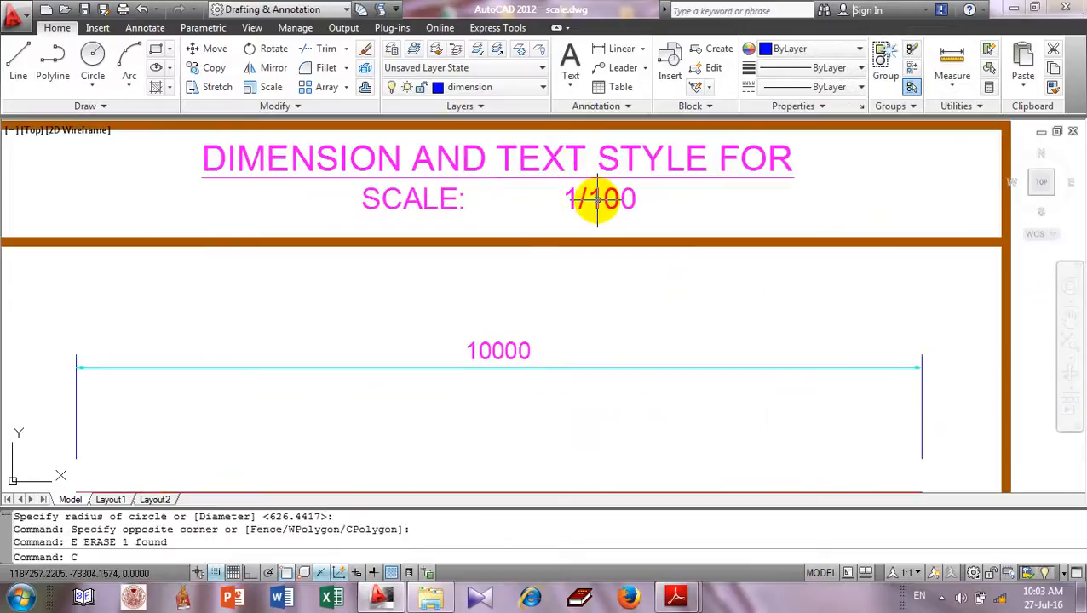
{"action": "key", "text": "Return"}
{"action": "left_click", "coordinate": [600, 199]}
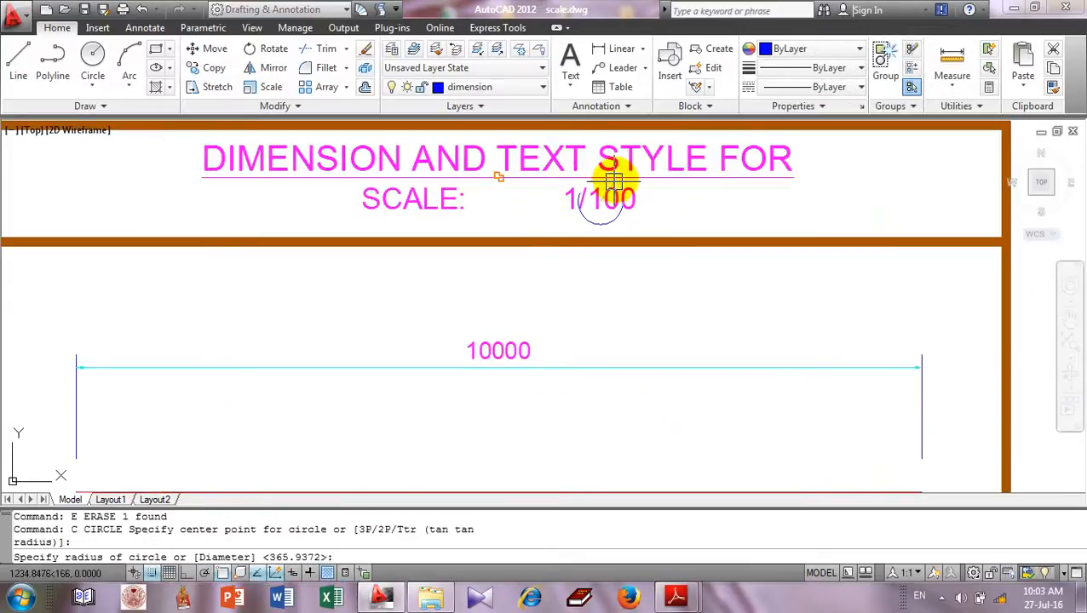
{"action": "left_click", "coordinate": [661, 196]}
{"action": "scroll", "coordinate": [683, 185], "scroll_direction": "down", "scroll_amount": 5}
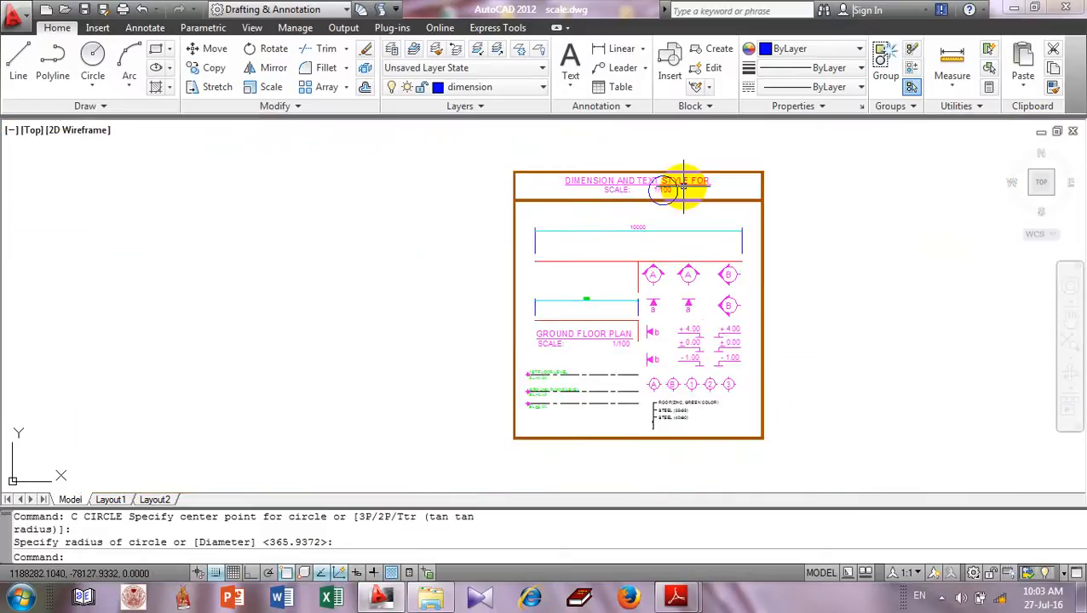
- Draw a circle around the 1/100 scale value in the sheet's title block
{"action": "scroll", "coordinate": [683, 185], "scroll_direction": "down", "scroll_amount": 5}
{"action": "middle_click_drag", "start_coordinate": [749, 416], "coordinate": [607, 189]}
{"action": "scroll", "coordinate": [603, 274], "scroll_direction": "up", "scroll_amount": 10}
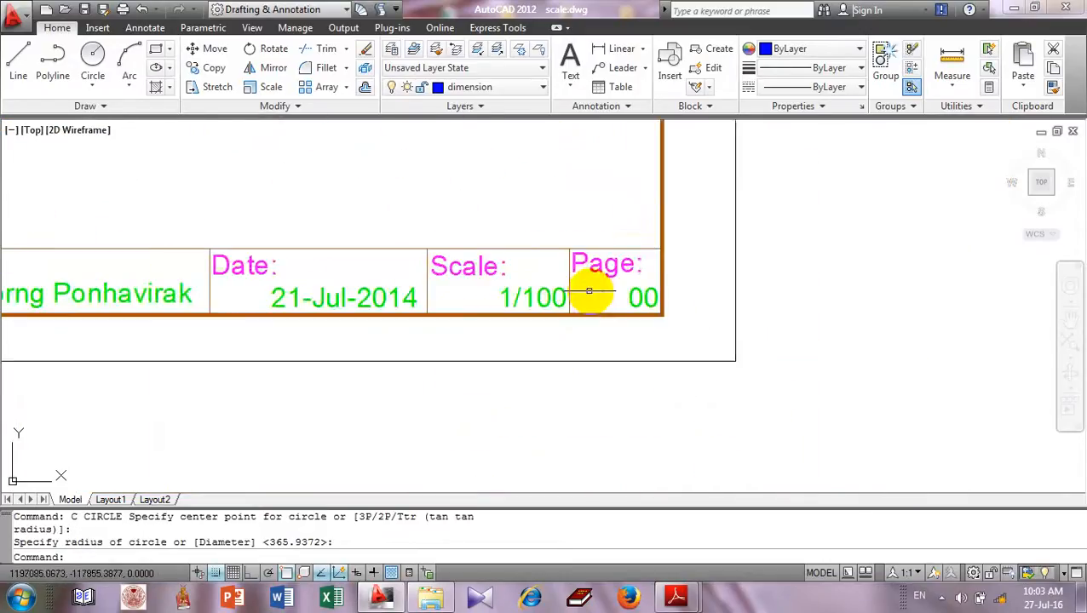
{"action": "scroll", "coordinate": [588, 291], "scroll_direction": "up", "scroll_amount": 3}
{"action": "type", "text": "c"}
{"action": "key", "text": "Return"}
{"action": "left_click", "coordinate": [470, 304]}
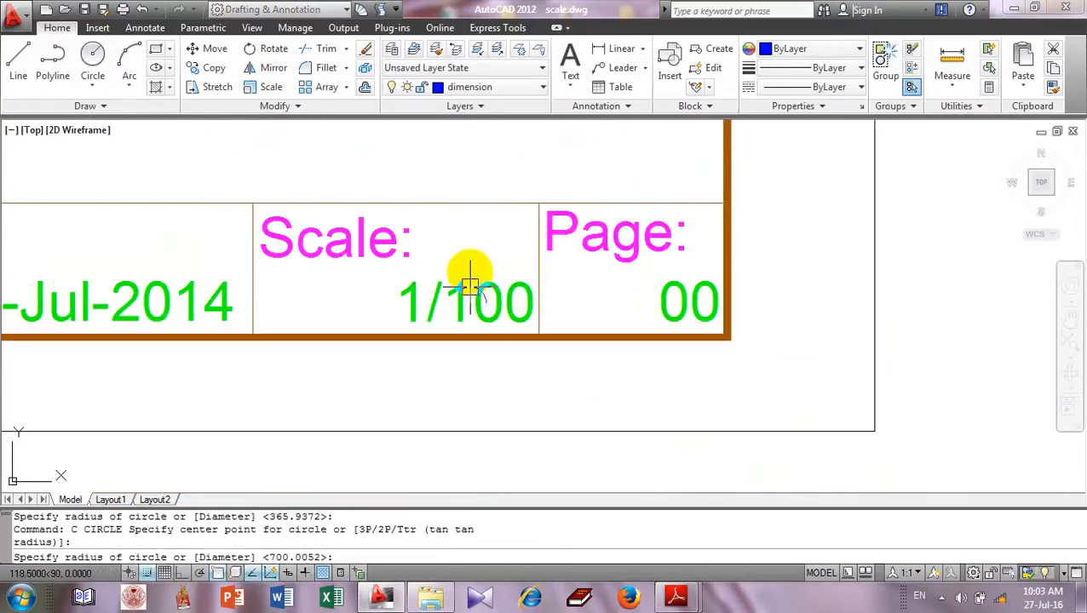
{"action": "left_click", "coordinate": [462, 225]}
{"action": "scroll", "coordinate": [546, 261], "scroll_direction": "down", "scroll_amount": 5}
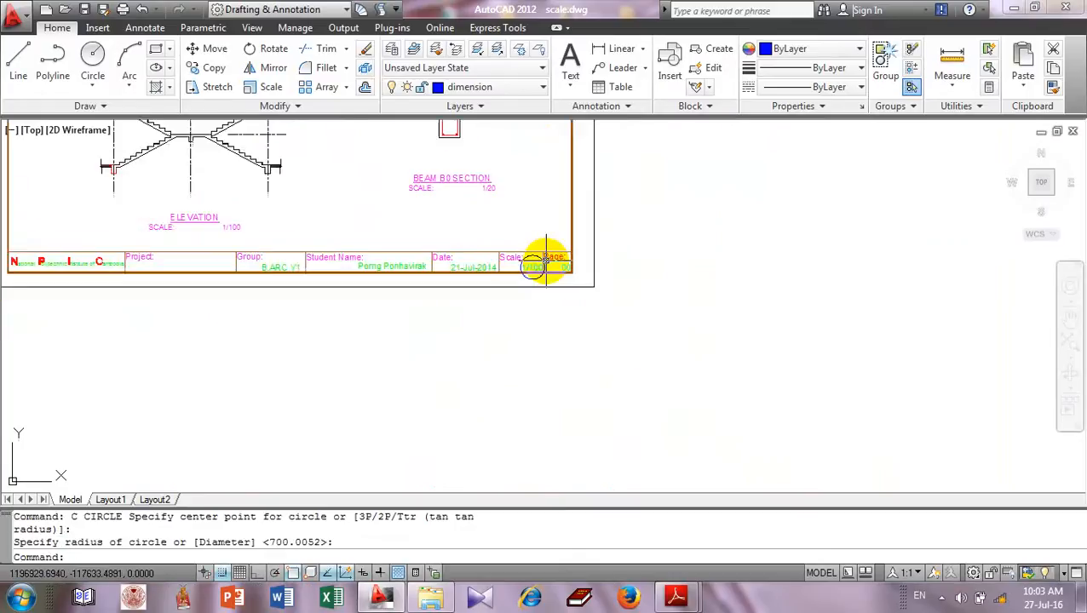
- Change the scale value in the sheet's title block to NONE
{"action": "scroll", "coordinate": [373, 202], "scroll_direction": "up", "scroll_amount": 2}
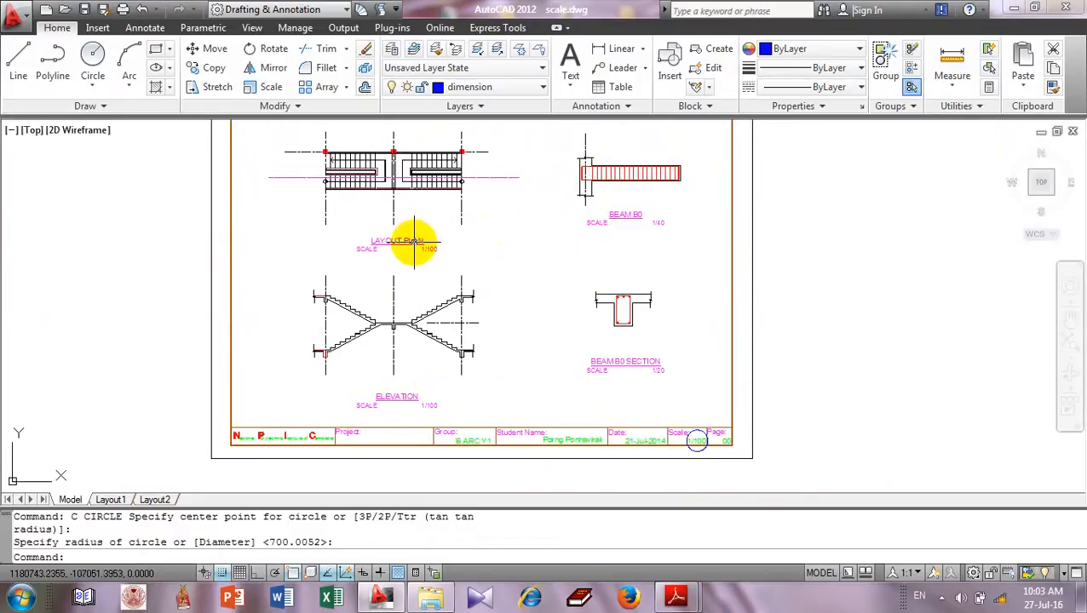
{"action": "mouse_move", "coordinate": [414, 243]}
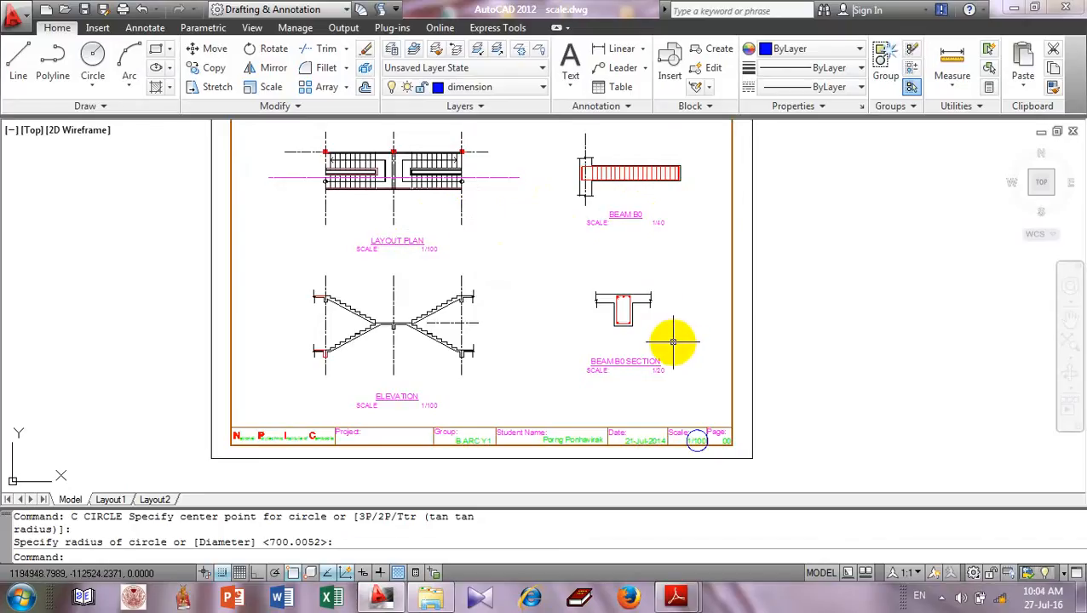
{"action": "scroll", "coordinate": [800, 308], "scroll_direction": "down", "scroll_amount": 5}
{"action": "scroll", "coordinate": [757, 279], "scroll_direction": "up", "scroll_amount": 8}
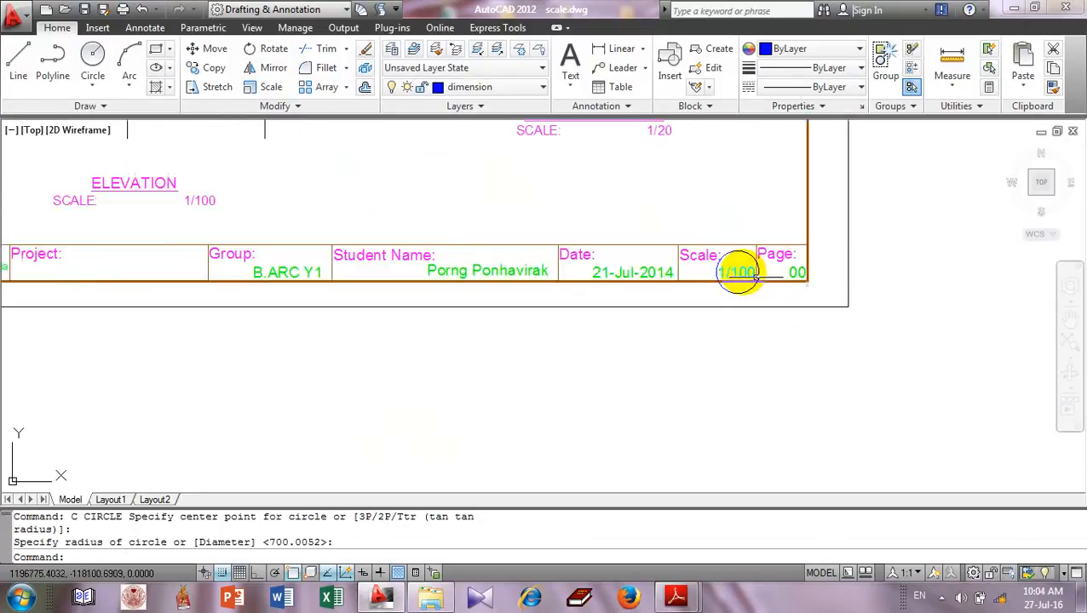
{"action": "scroll", "coordinate": [741, 272], "scroll_direction": "up", "scroll_amount": 4}
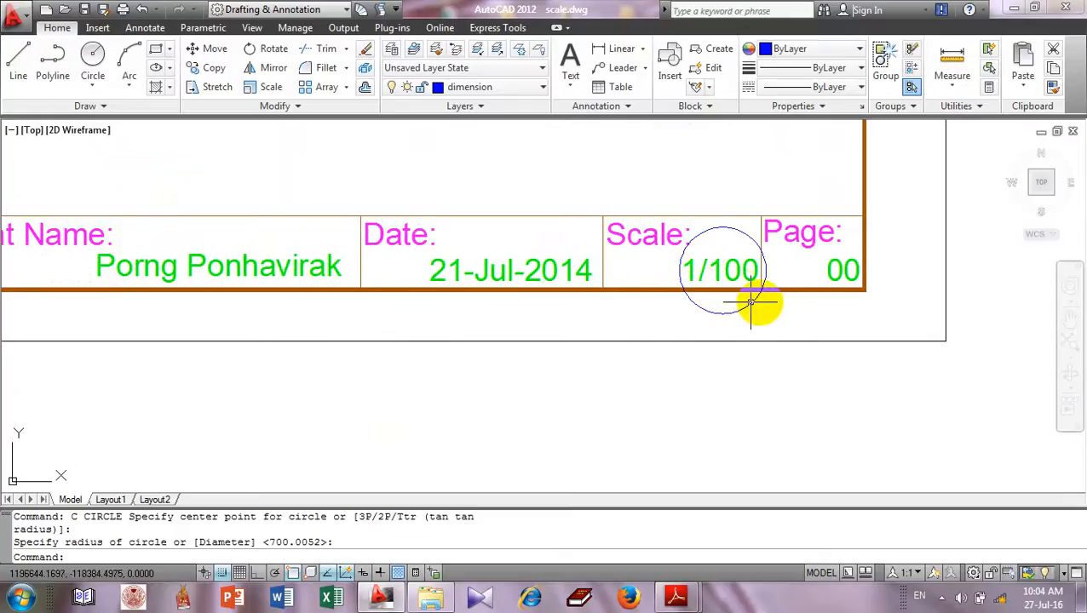
{"action": "key", "text": "Return"}
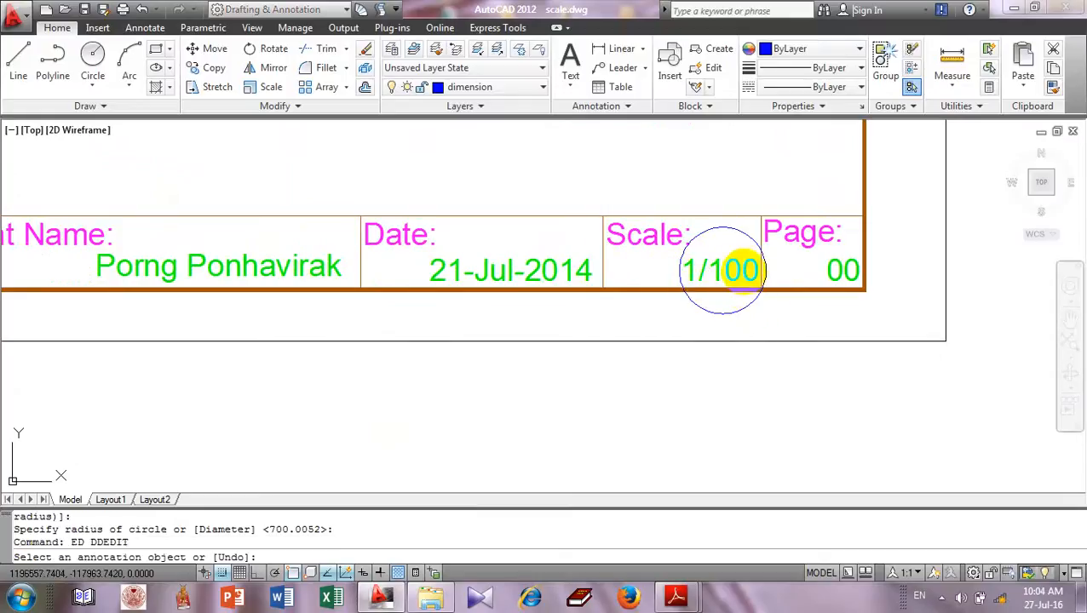
{"action": "left_click", "coordinate": [743, 270]}
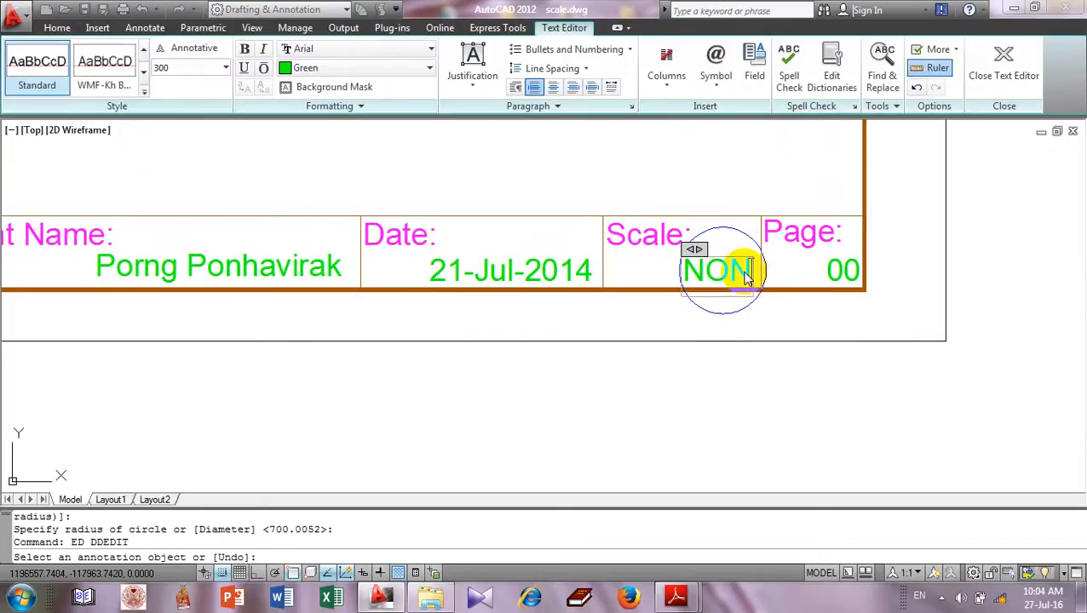
{"action": "left_click", "coordinate": [751, 174]}
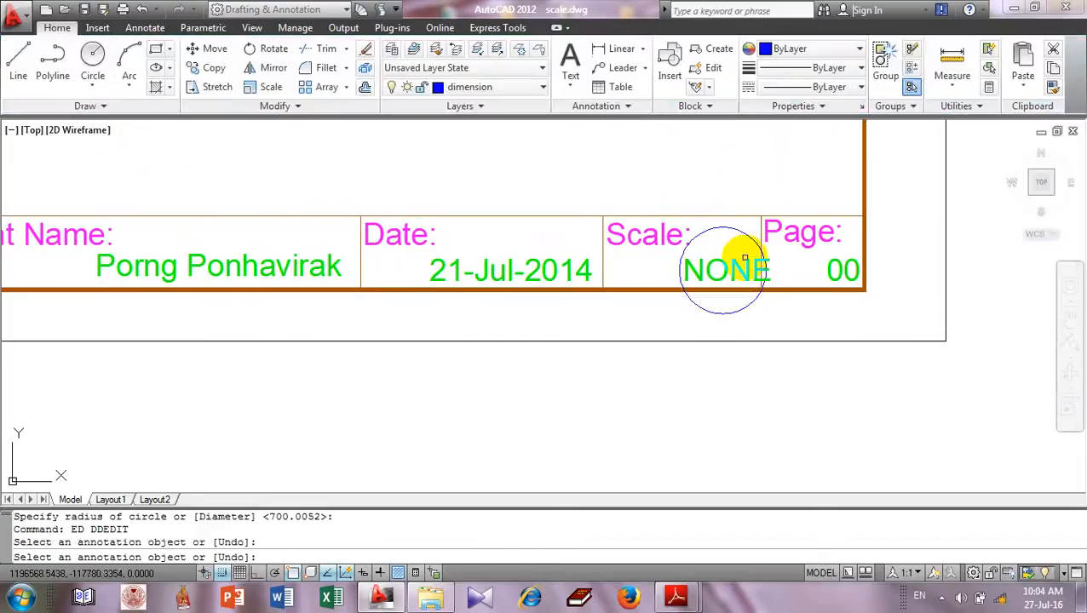
{"action": "key", "text": "Return"}
- Erase the circle around the title block's scale value
{"action": "left_click", "coordinate": [747, 234]}
{"action": "type", "text": "E"}
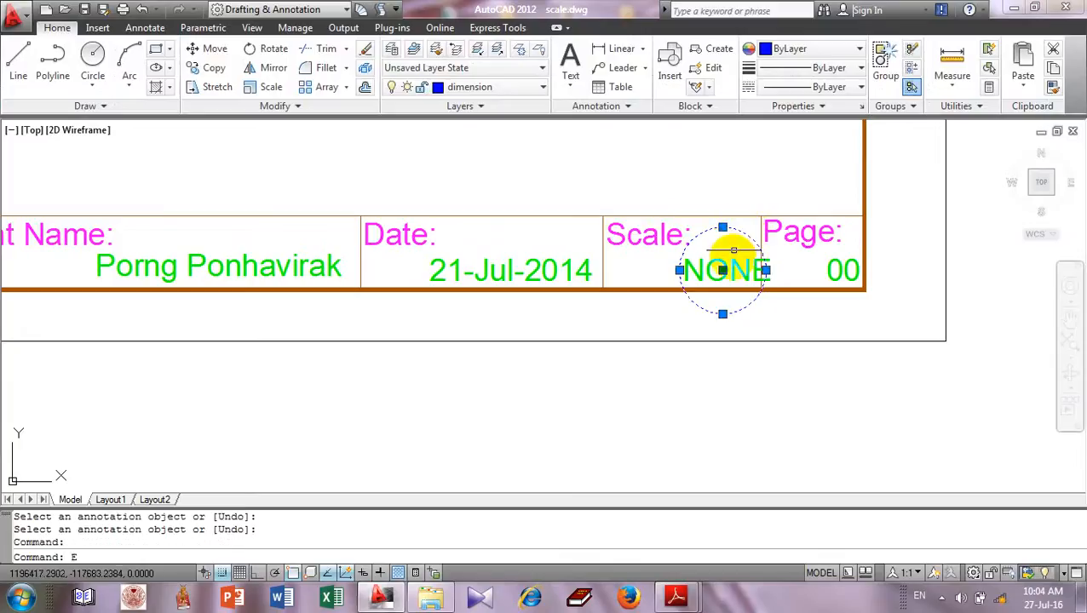
{"action": "key", "text": "space"}
- Move the NONE text slightly left so that it fits inside the title block's scale cell
{"action": "left_click", "coordinate": [728, 265]}
{"action": "type", "text": "M"}
{"action": "key", "text": "space"}
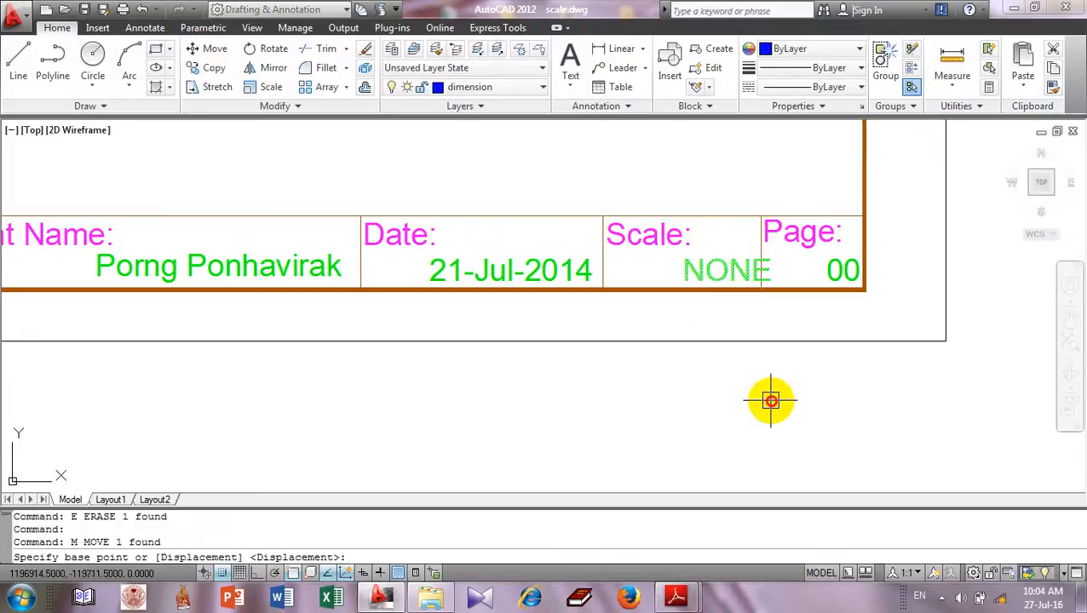
{"action": "left_click", "coordinate": [769, 400]}
{"action": "left_click", "coordinate": [747, 400]}
{"action": "scroll", "coordinate": [769, 341], "scroll_direction": "down", "scroll_amount": 8}
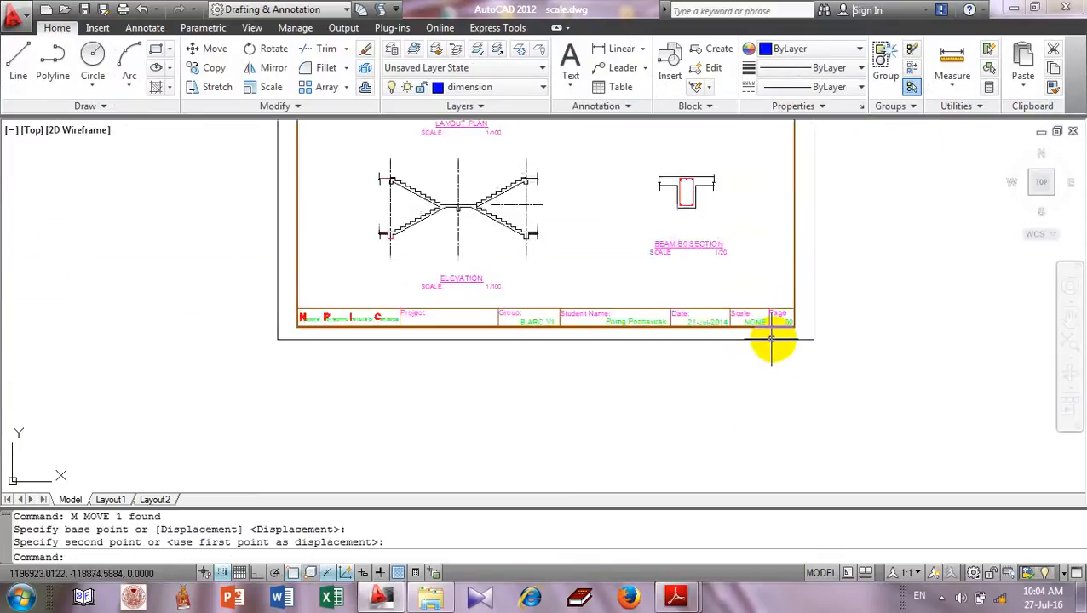
- Compare the title block's scale cell on the earlier example sheets with the one on the completed staircase and beam sheet
{"action": "scroll", "coordinate": [198, 311], "scroll_direction": "up", "scroll_amount": 3}
{"action": "scroll", "coordinate": [389, 291], "scroll_direction": "up", "scroll_amount": 5}
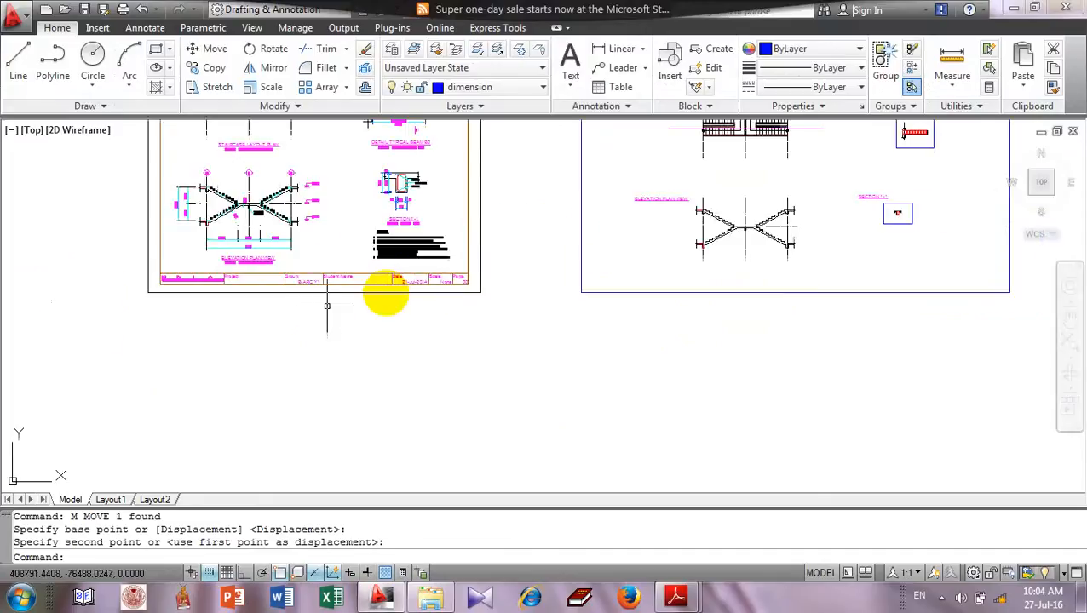
{"action": "scroll", "coordinate": [414, 287], "scroll_direction": "down", "scroll_amount": 10}
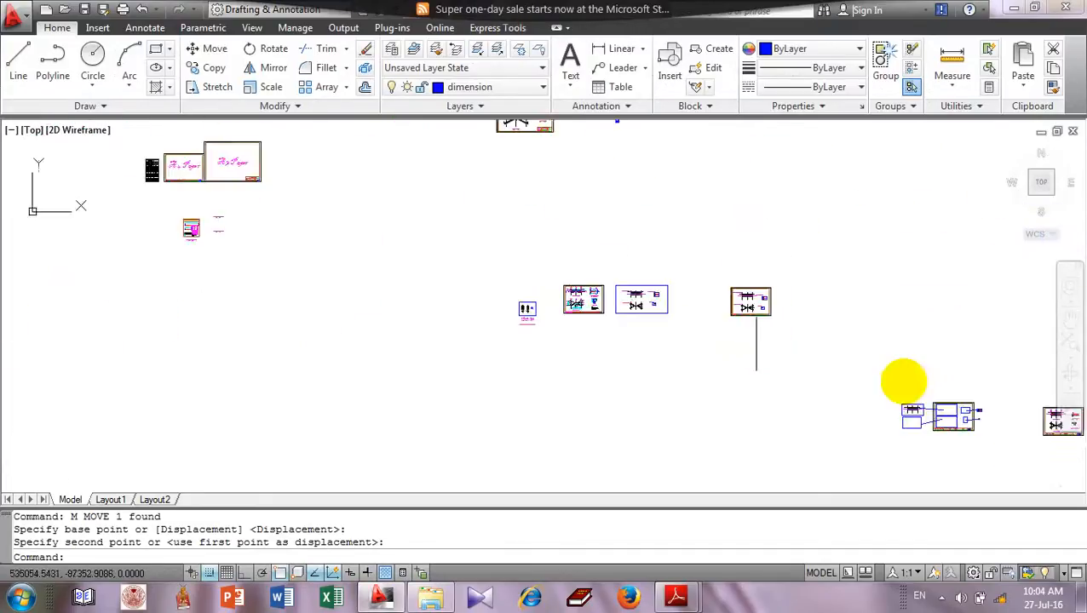
{"action": "scroll", "coordinate": [477, 247], "scroll_direction": "up", "scroll_amount": 8}
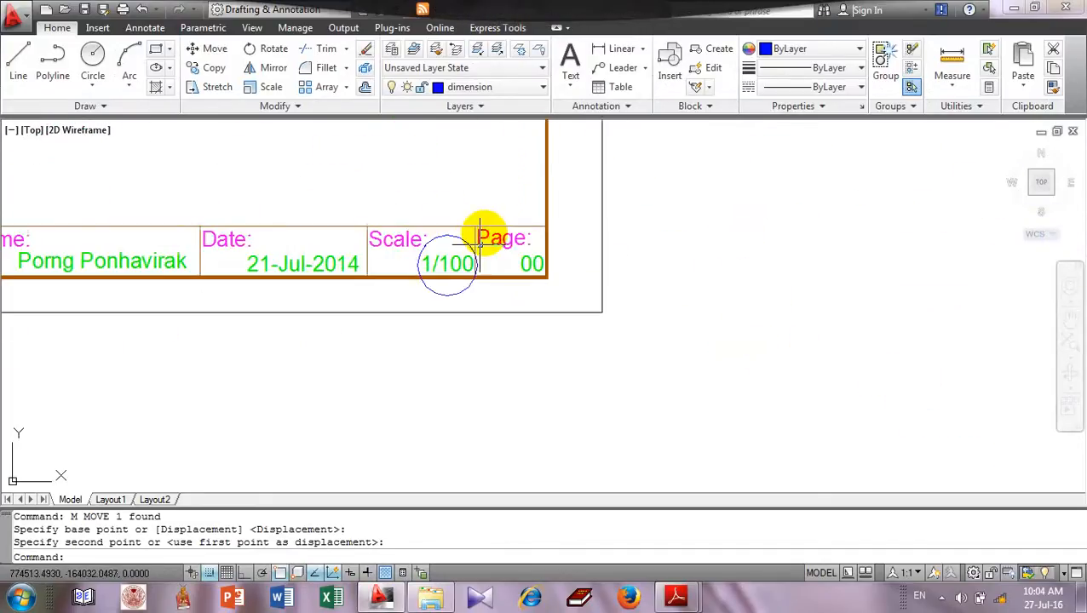
{"action": "scroll", "coordinate": [589, 292], "scroll_direction": "down", "scroll_amount": 6}
{"action": "middle_click_drag", "start_coordinate": [589, 291], "coordinate": [141, 312]}
{"action": "scroll", "coordinate": [140, 308], "scroll_direction": "up", "scroll_amount": 1}
{"action": "scroll", "coordinate": [339, 264], "scroll_direction": "down", "scroll_amount": 4}
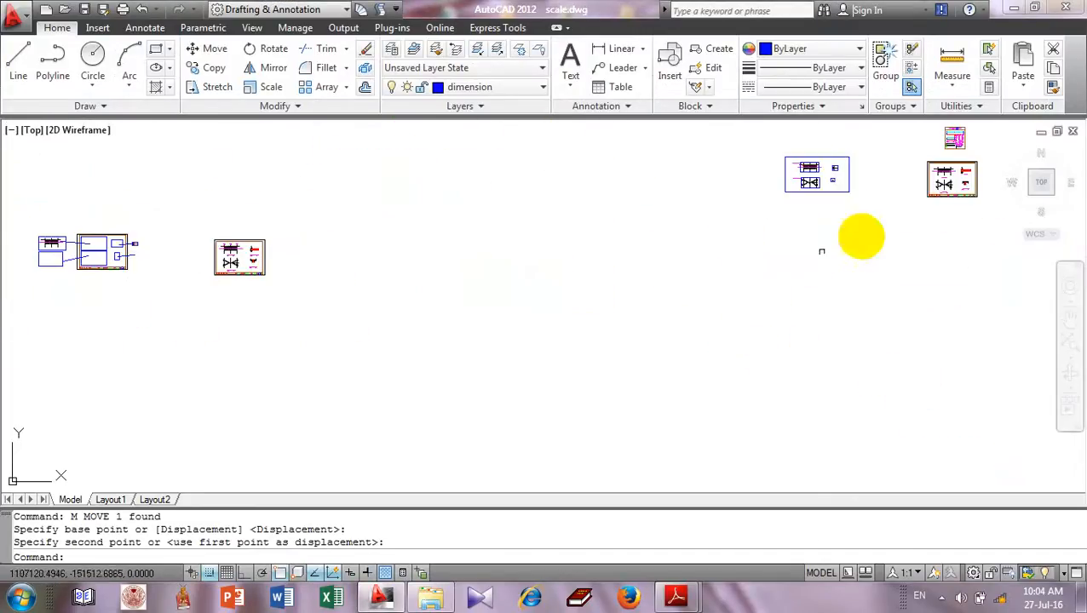
{"action": "scroll", "coordinate": [960, 208], "scroll_direction": "up", "scroll_amount": 5}
{"action": "middle_click_drag", "start_coordinate": [964, 170], "coordinate": [727, 243]}
{"action": "scroll", "coordinate": [732, 256], "scroll_direction": "up", "scroll_amount": 6}
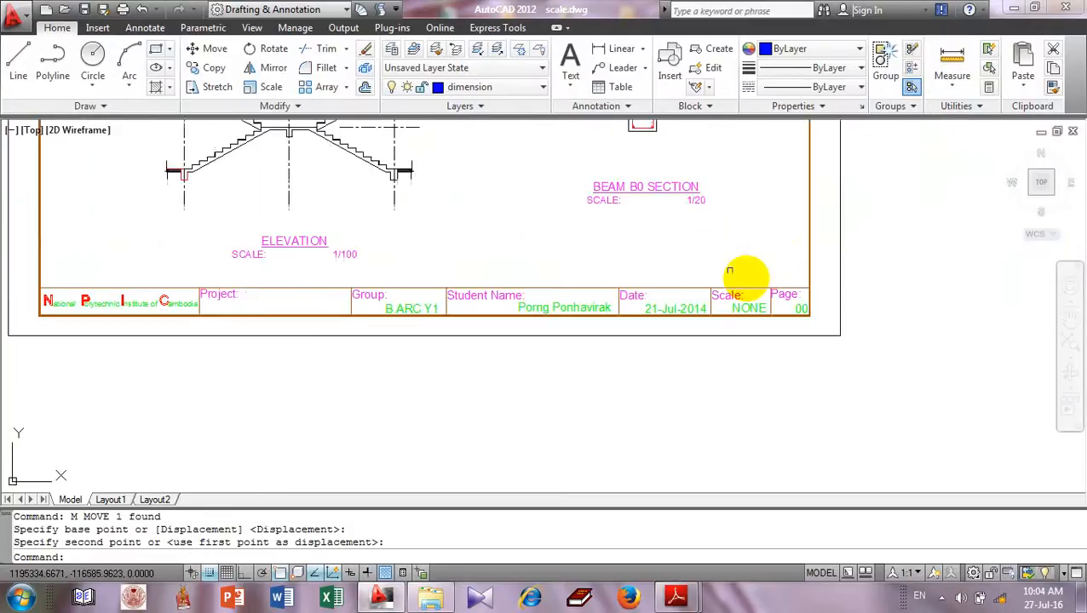
- Review the completed sheet's four drawings with their titles and scales, and minimize the program window to reach the desktop
{"action": "scroll", "coordinate": [748, 277], "scroll_direction": "down", "scroll_amount": 6}
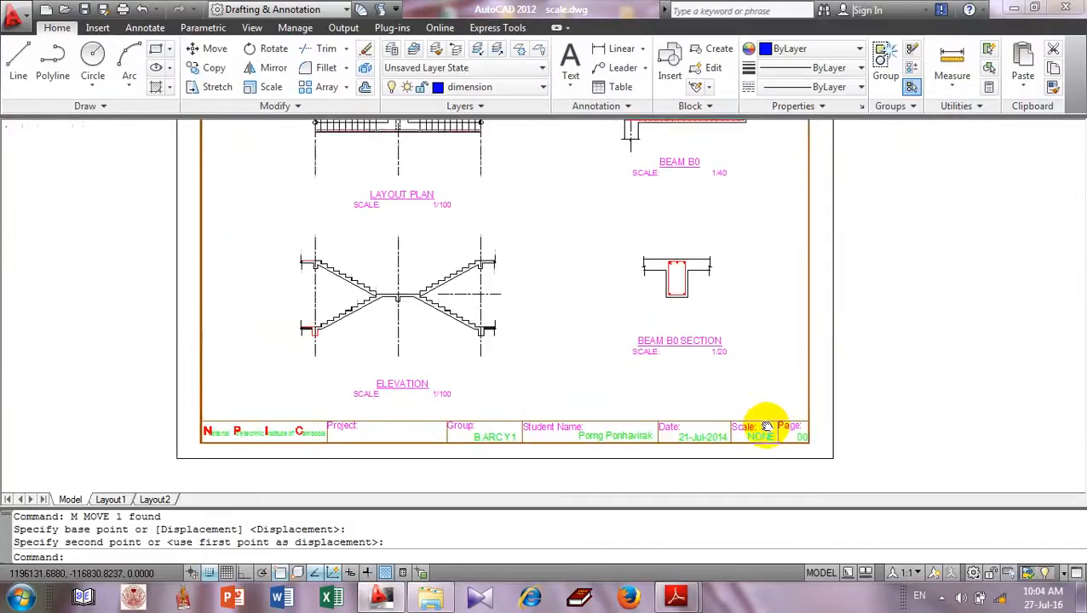
{"action": "scroll", "coordinate": [774, 451], "scroll_direction": "down", "scroll_amount": 1}
{"action": "scroll", "coordinate": [746, 383], "scroll_direction": "up", "scroll_amount": 2}
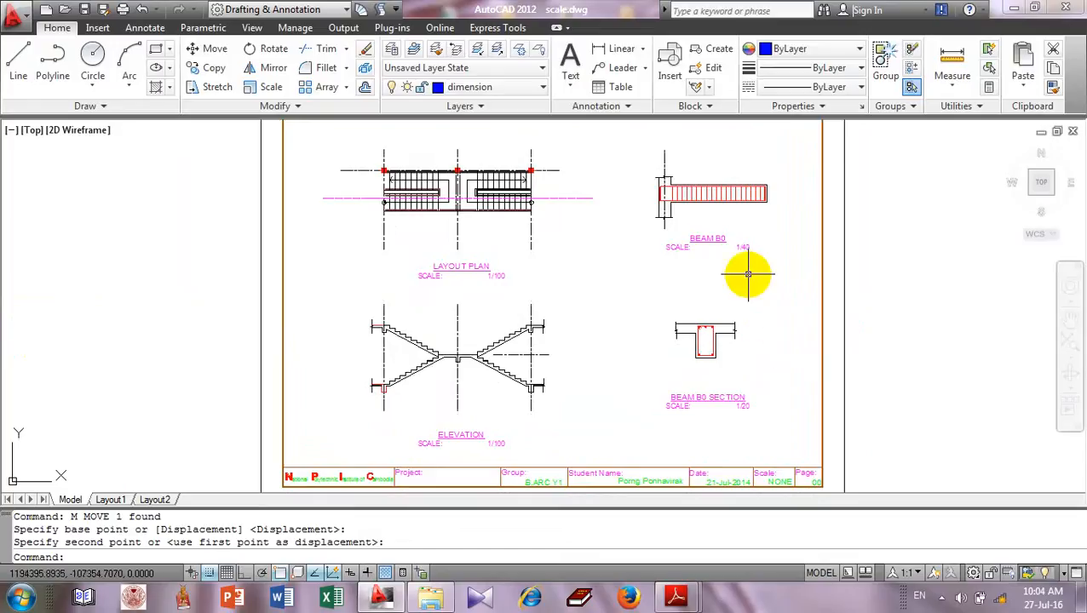
{"action": "scroll", "coordinate": [745, 273], "scroll_direction": "down", "scroll_amount": 2}
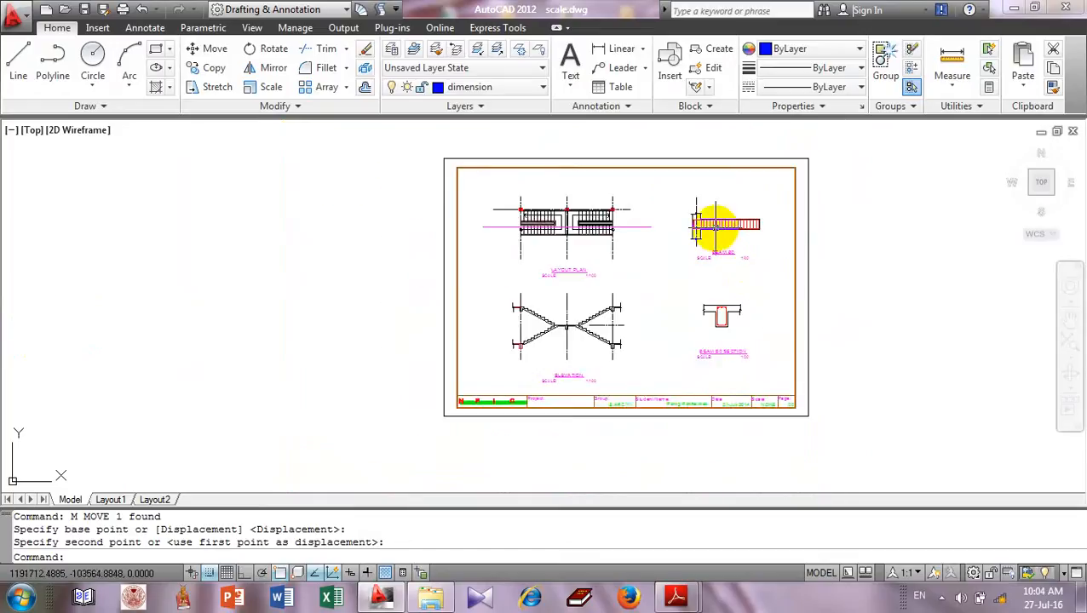
{"action": "scroll", "coordinate": [717, 223], "scroll_direction": "up", "scroll_amount": 2}
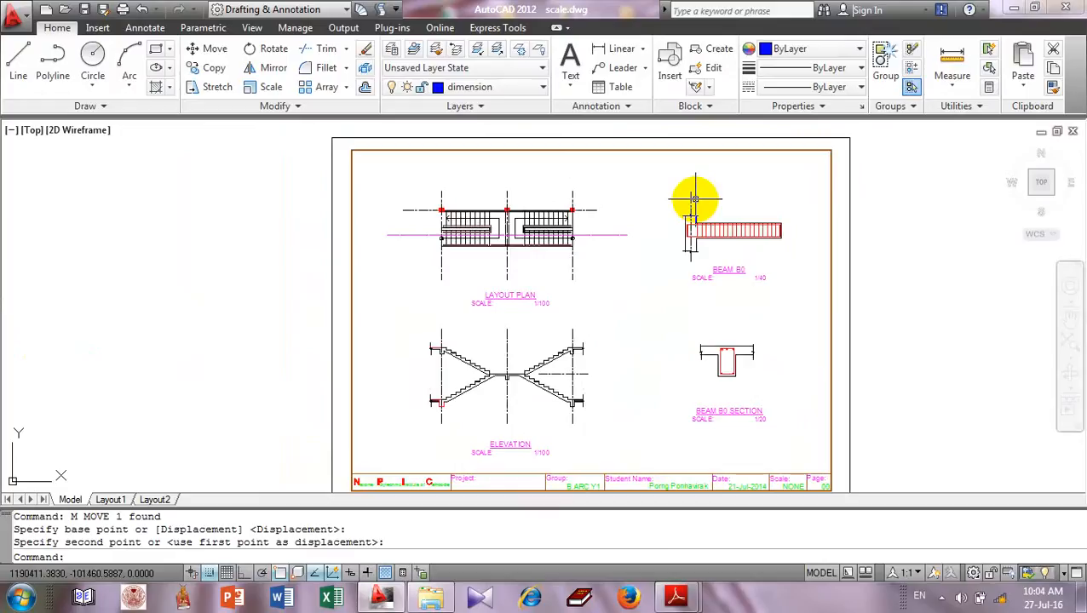
{"action": "middle_click_drag", "start_coordinate": [735, 304], "coordinate": [742, 295]}
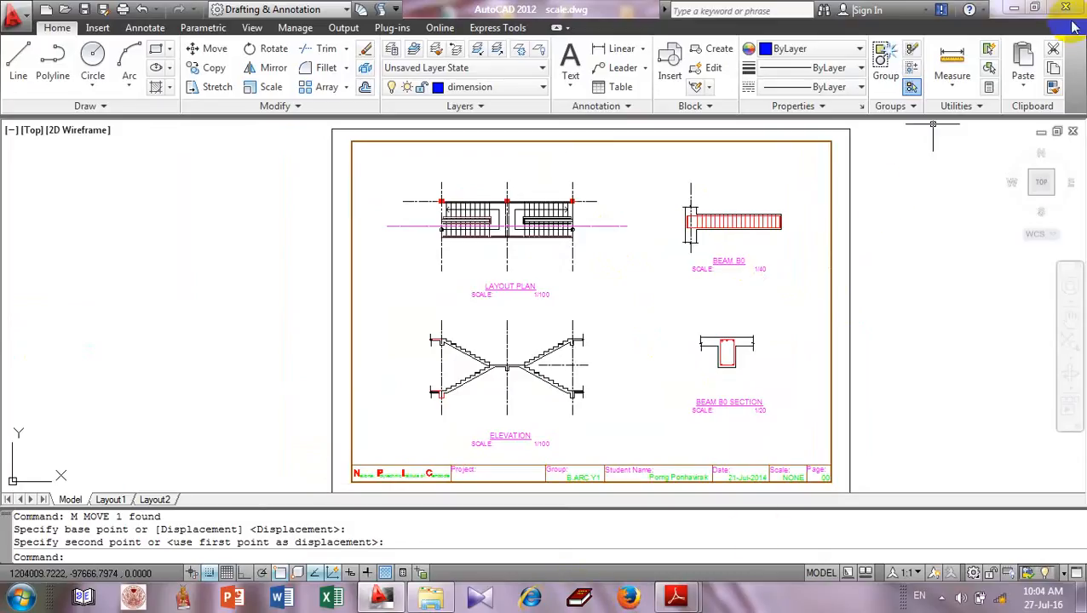
{"action": "left_click", "coordinate": [1014, 10]}
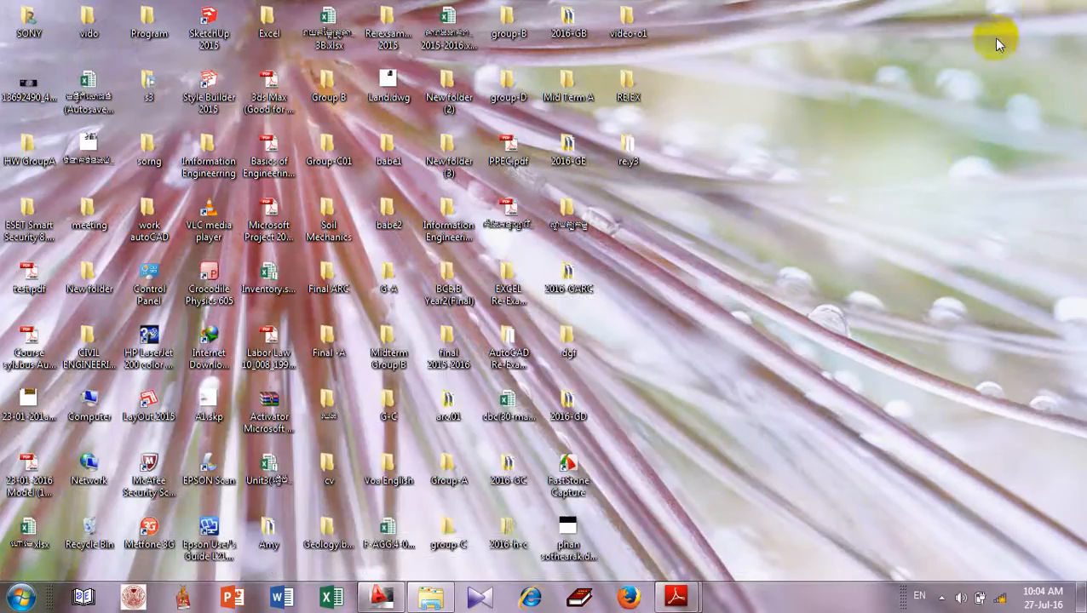